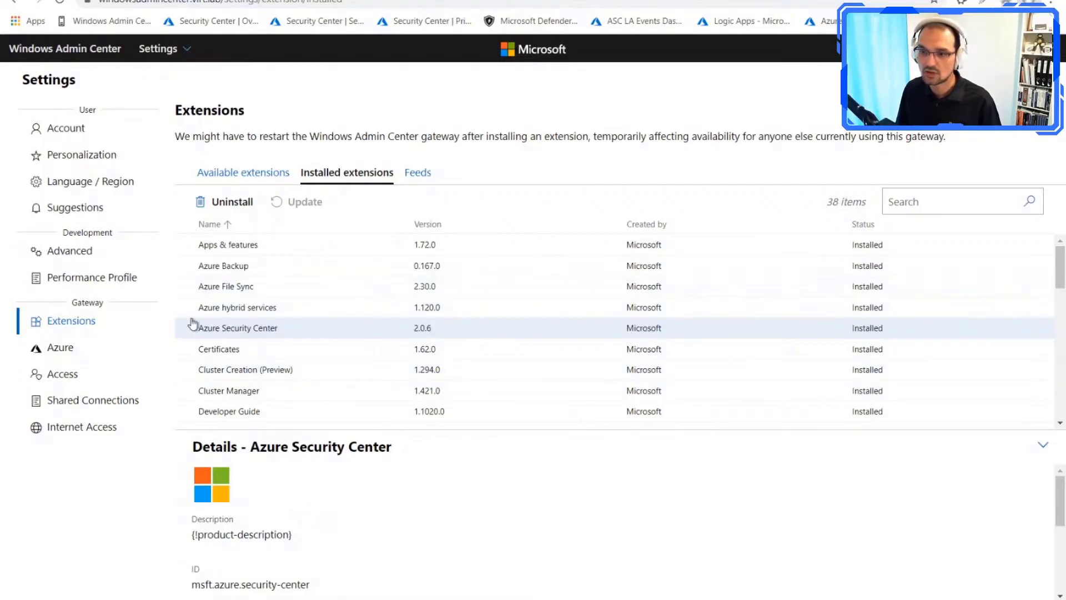
Step: Check the gateway's Azure registration and the signed-in accounts, then return to the list of all connections
click(84, 349)
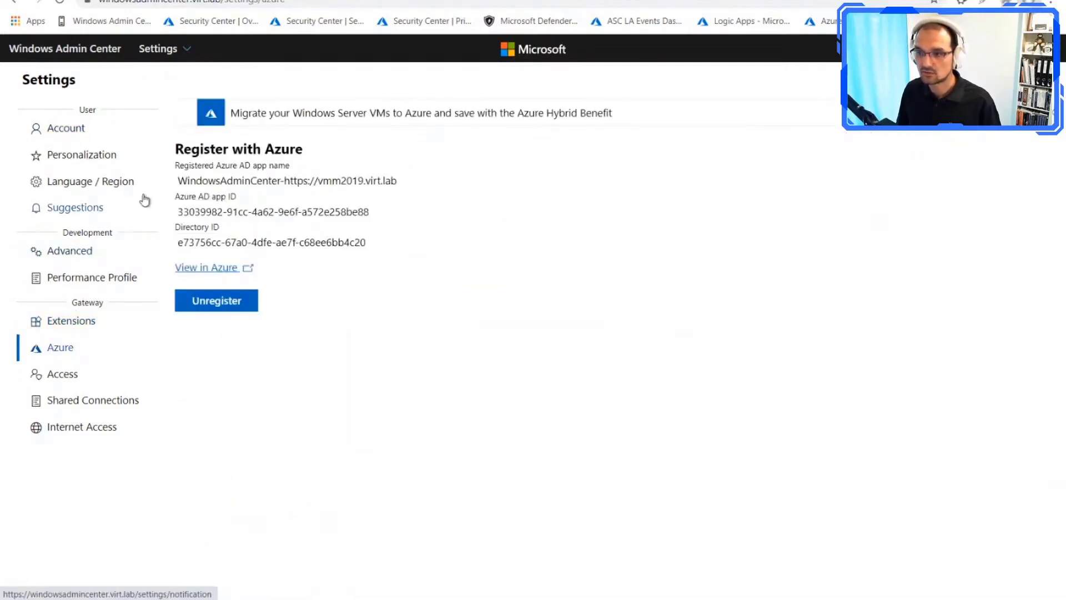
click(65, 130)
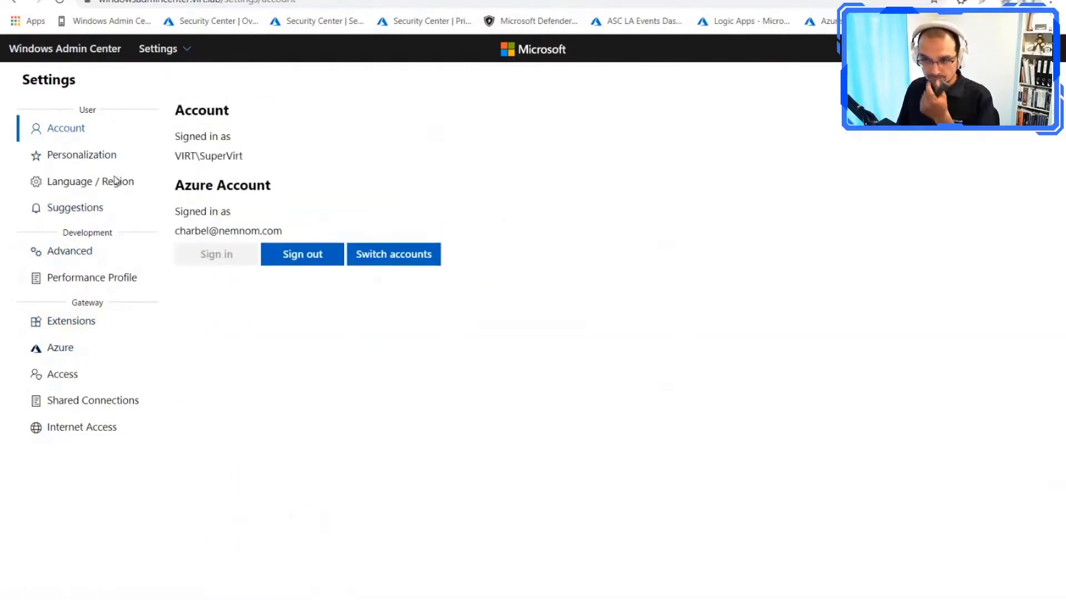
click(85, 51)
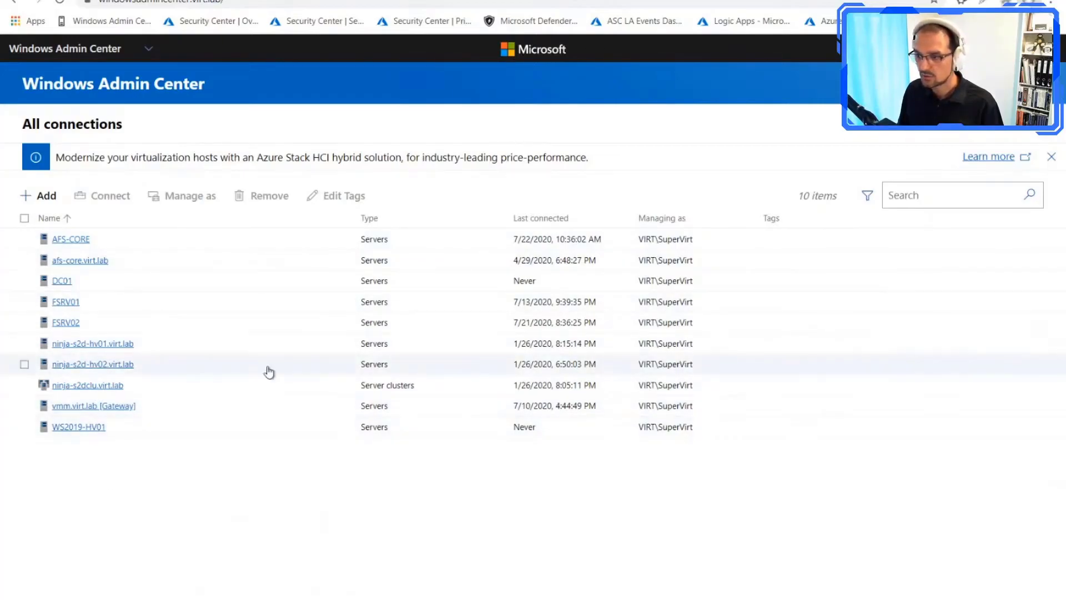
Step: Onboard AFS-CORE to Azure Security Center with subscription Visual Studio Enterprise – MPN01 and existing workspace la-az-weu-security, and review its recommendations and alerts
click(87, 239)
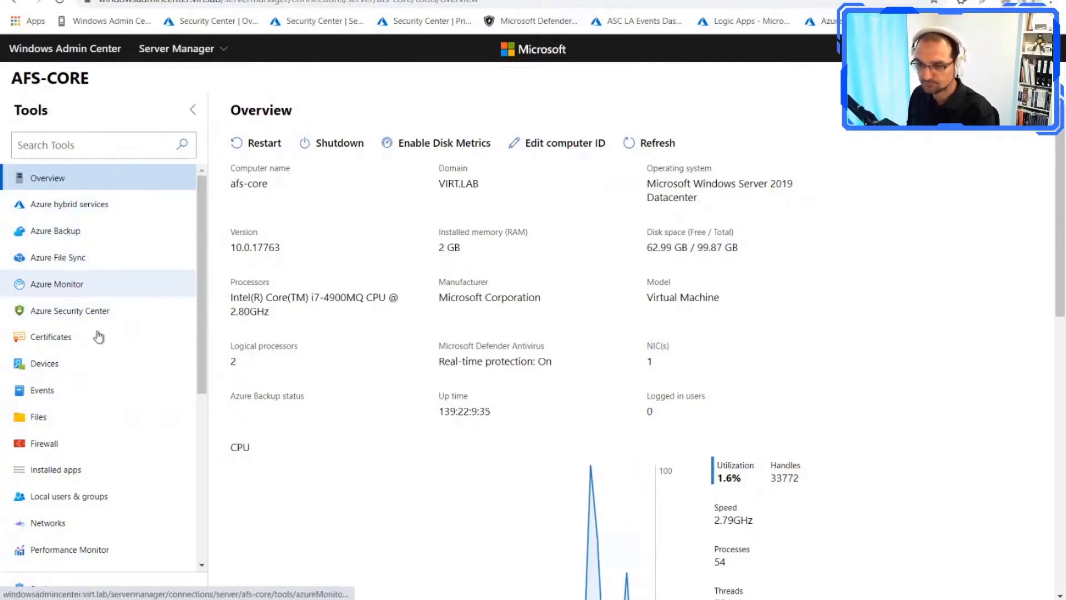
click(70, 320)
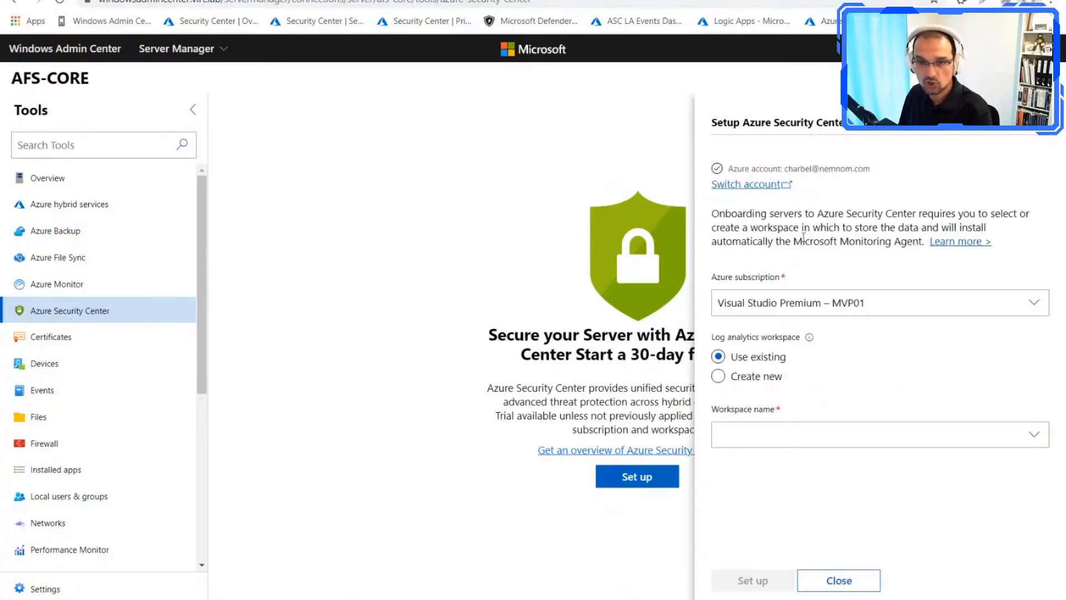
click(891, 307)
click(884, 361)
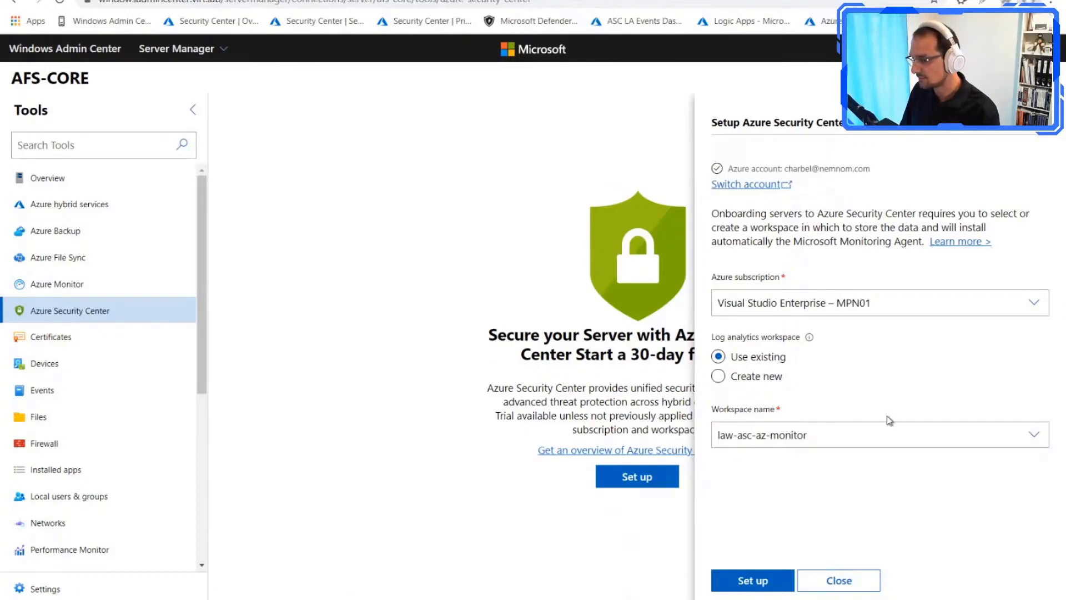
click(850, 443)
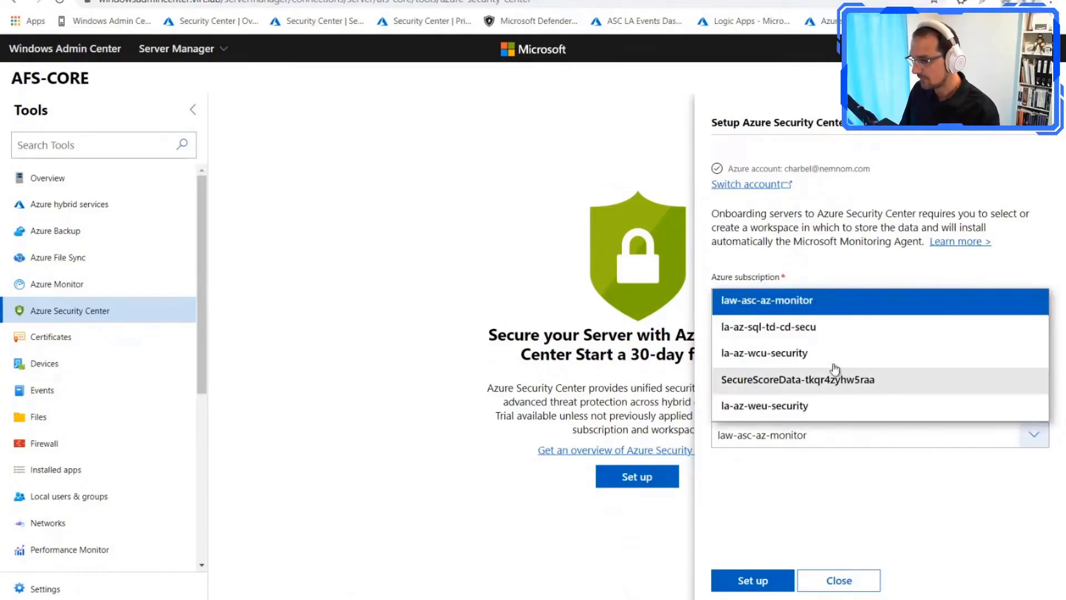
click(782, 407)
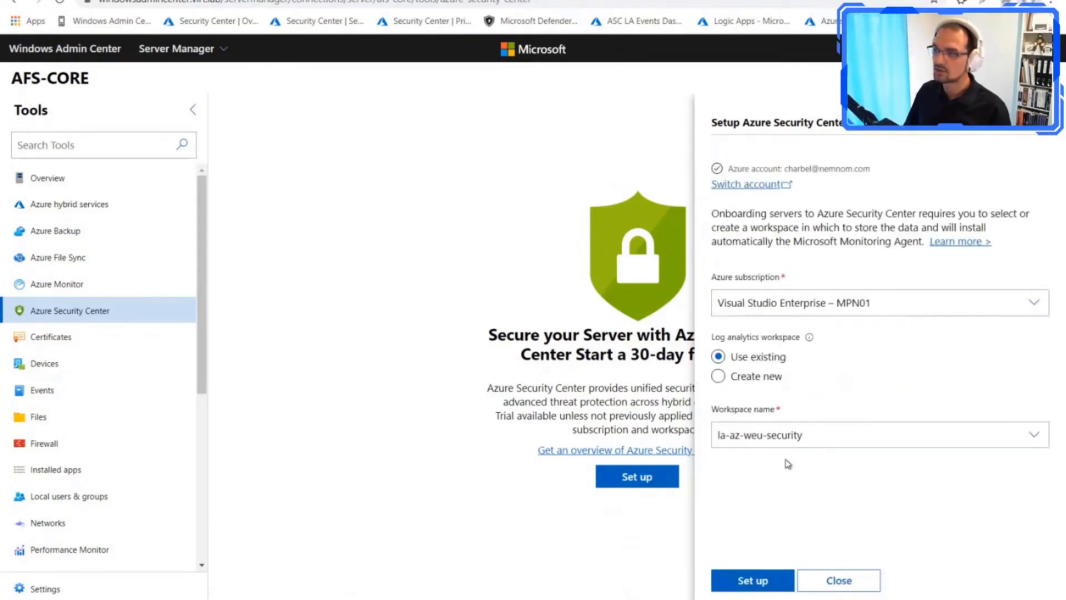
click(758, 581)
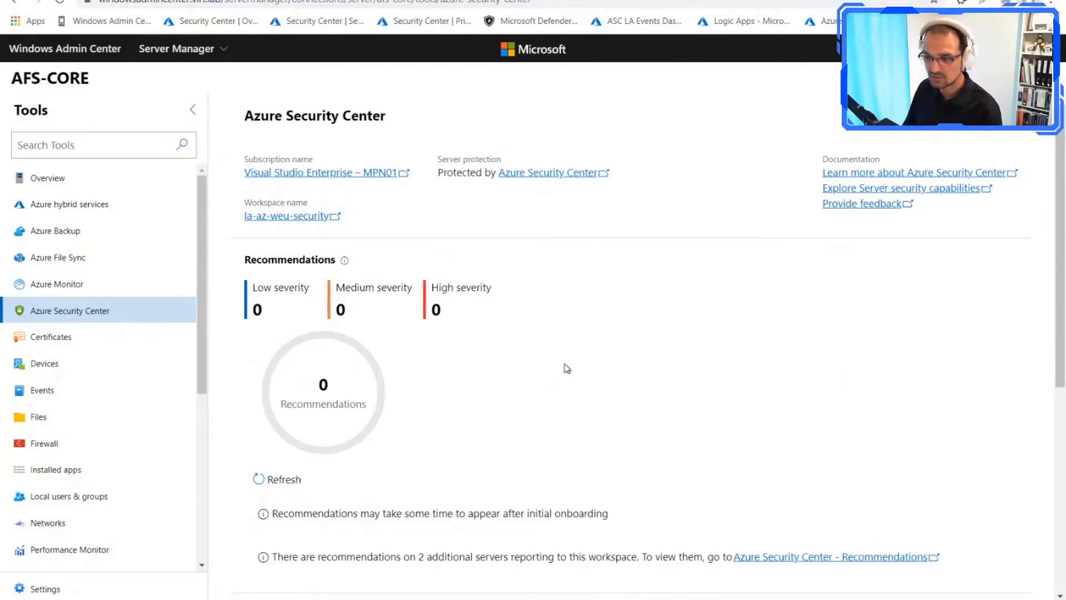
scroll(387, 366, down, 5)
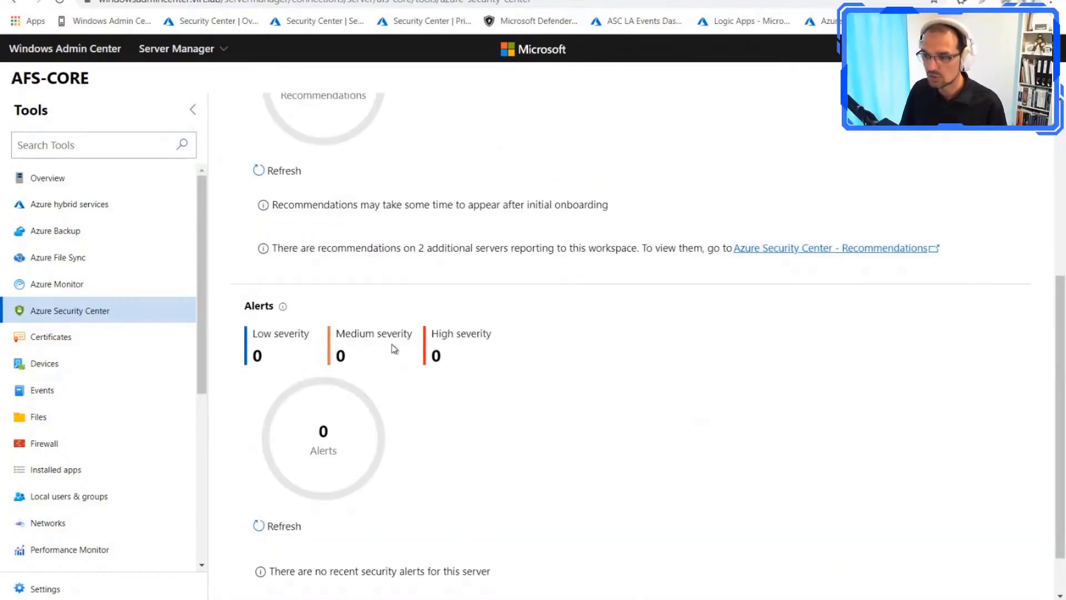
scroll(345, 400, up, 5)
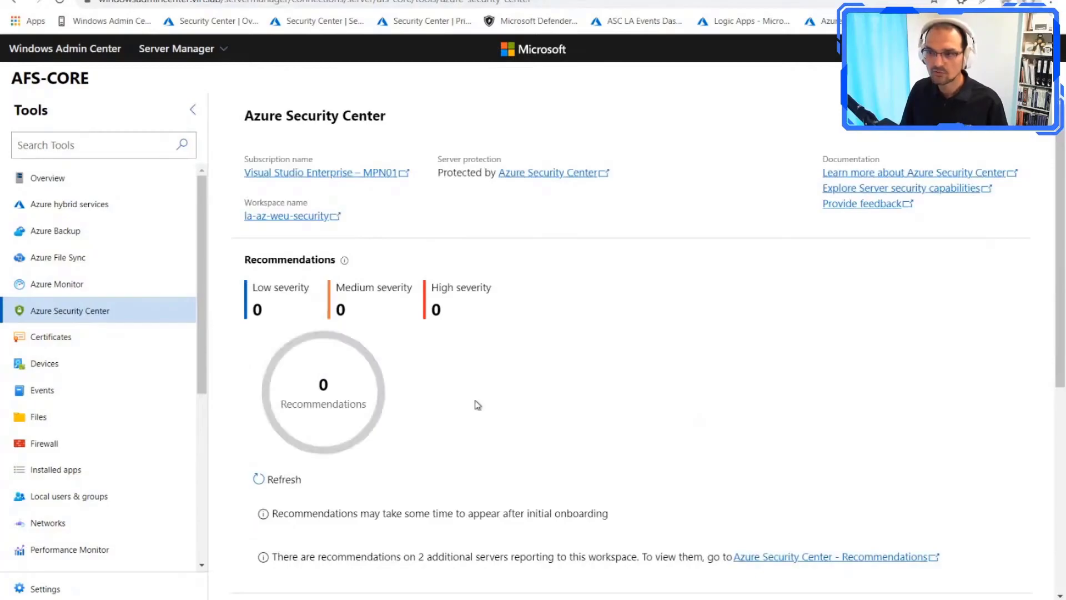
Step: Review the Azure Security Center recommendations for vmm.virt.lab and open the workspace's full recommendations in the Azure portal
click(99, 55)
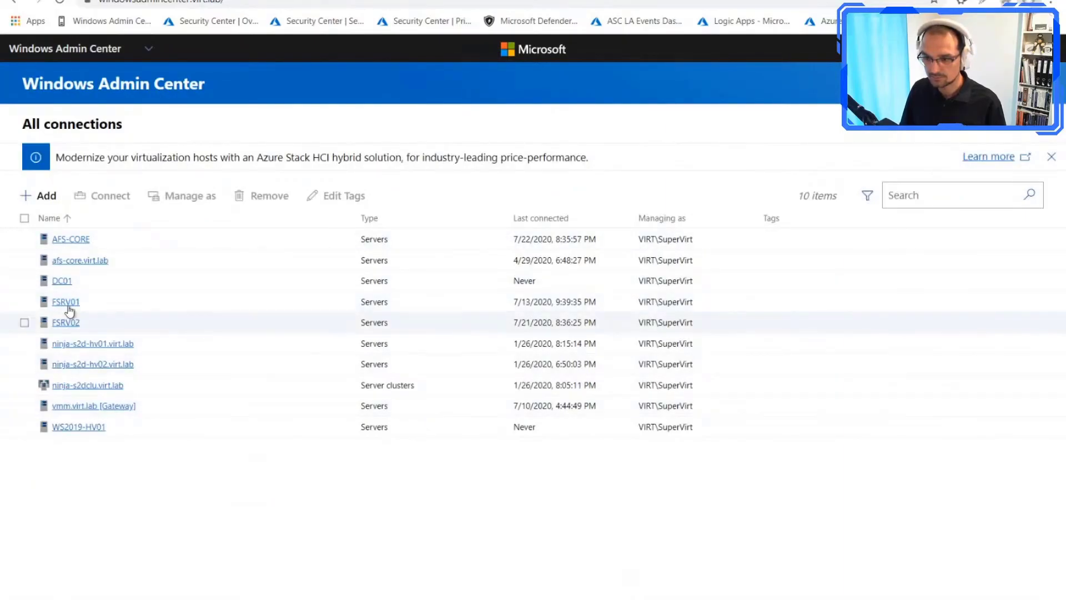
click(87, 406)
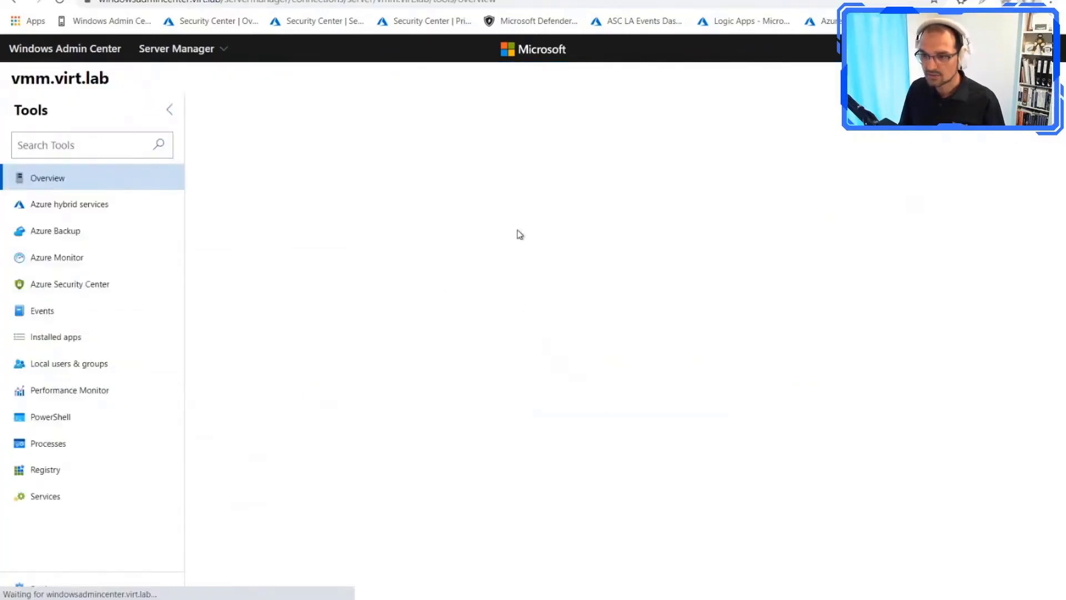
click(119, 291)
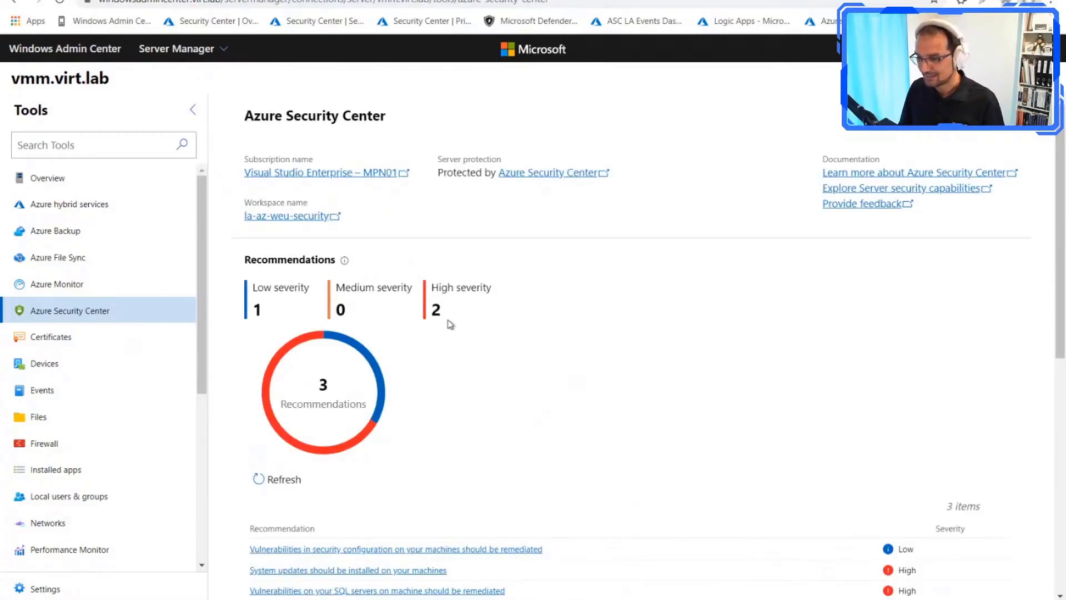
scroll(360, 268, down, 1)
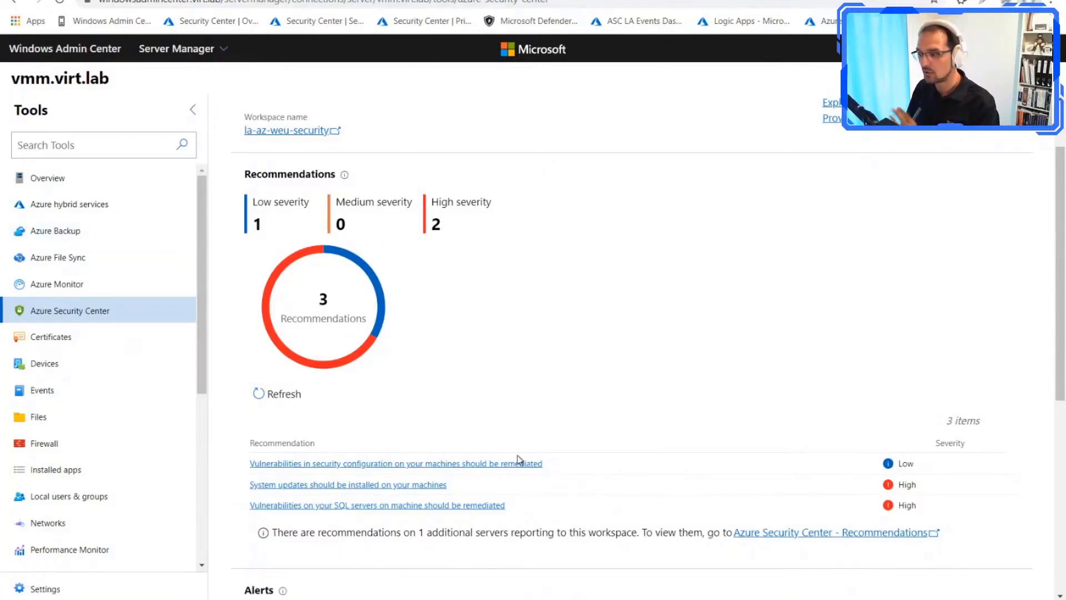
click(779, 533)
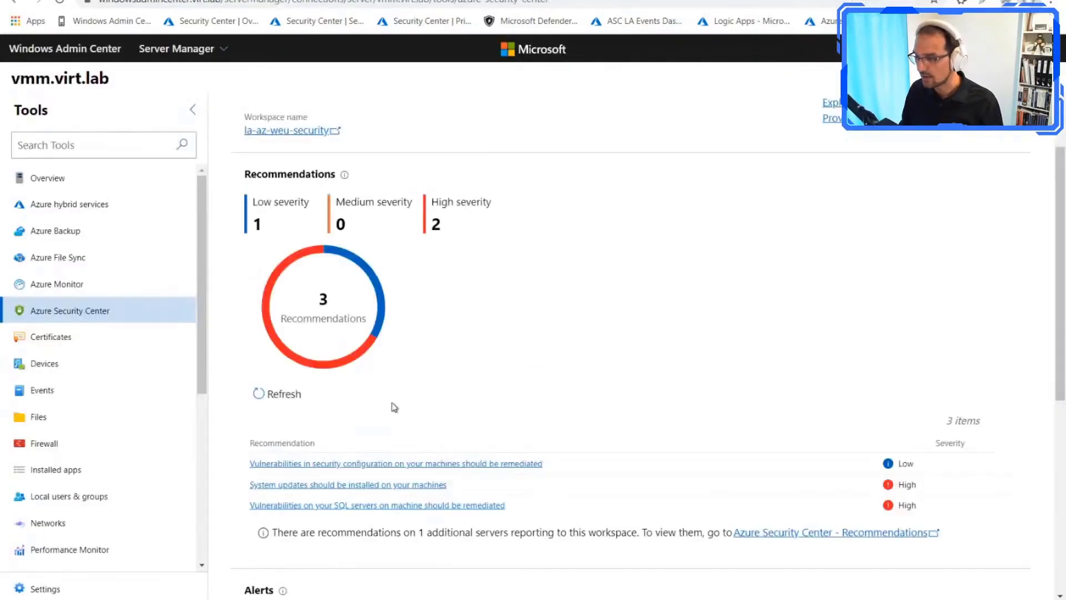
Step: Open vmm.virt.lab's "Suspicious PowerShell Activity Detected" alert and examine its full suspicious command line
scroll(390, 402, down, 5)
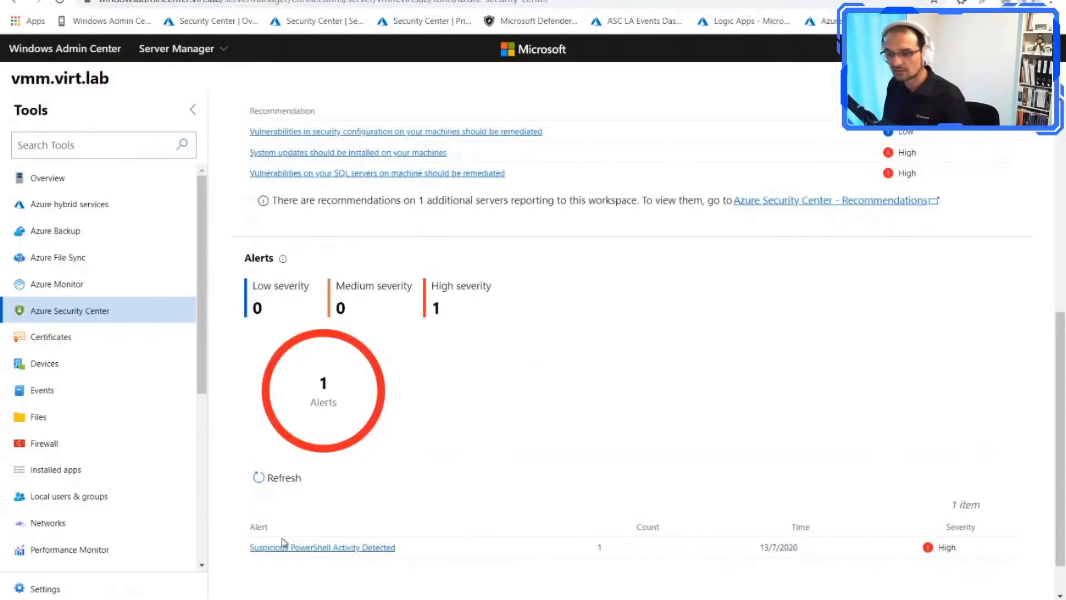
click(318, 548)
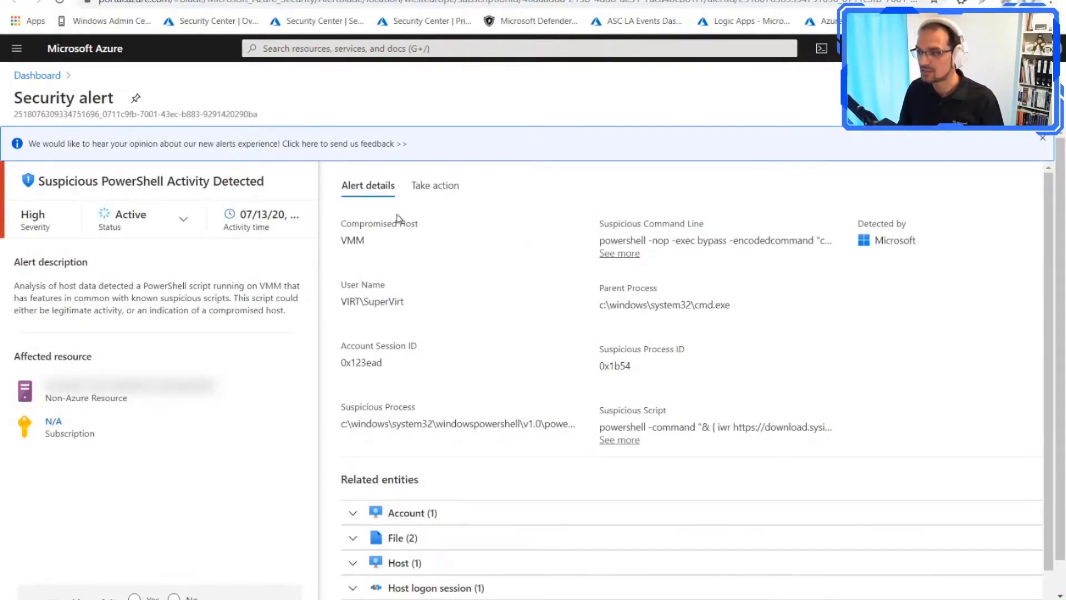
click(620, 253)
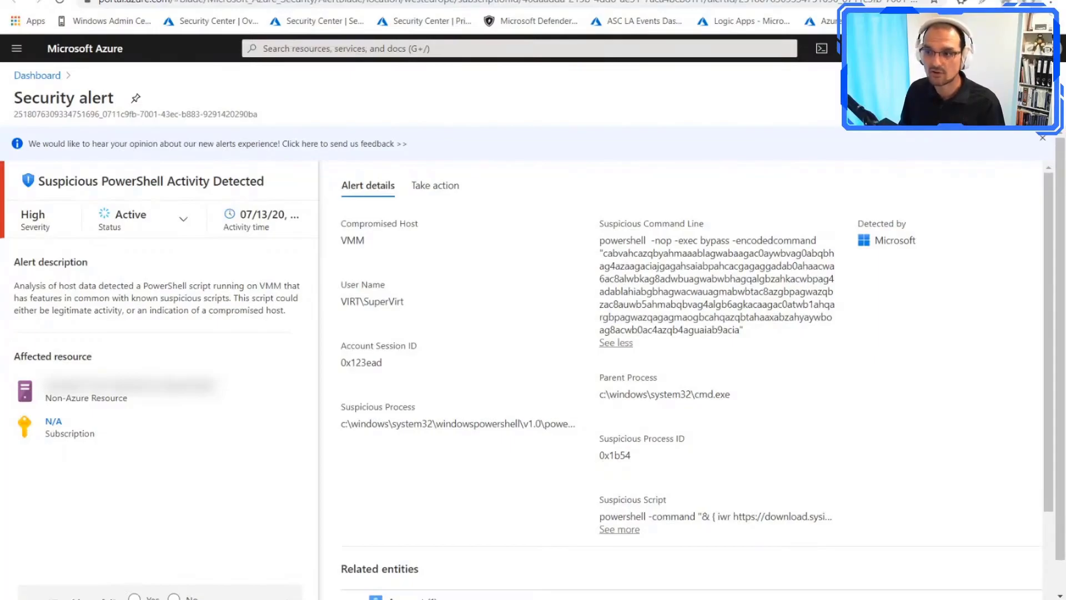
click(34, 0)
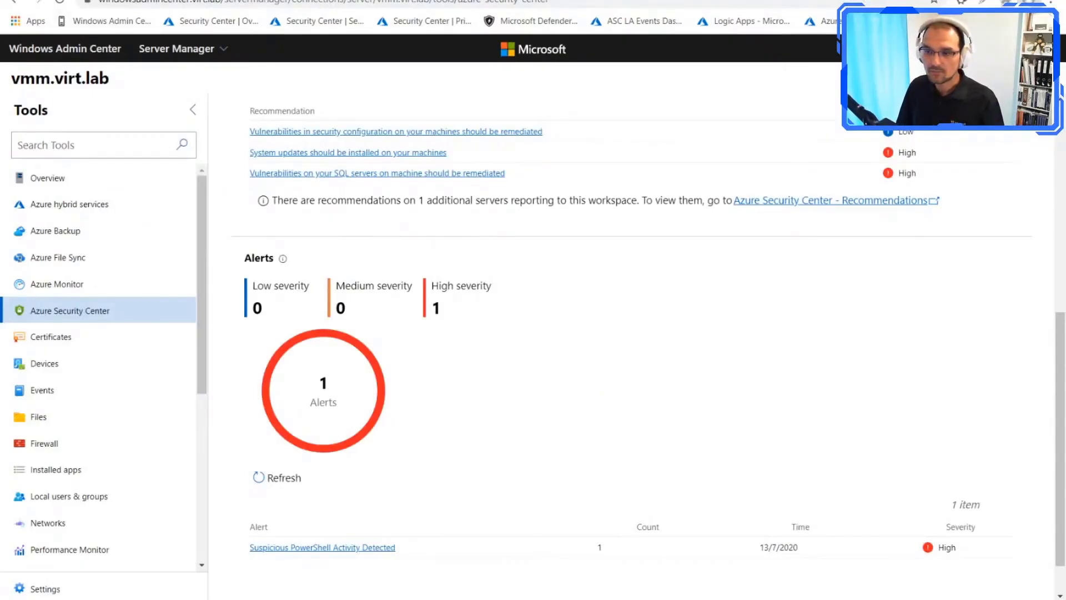
Step: Switch to Security Center in the Azure portal and check the pricing tier of the la-az-weu-security workspace
click(105, 0)
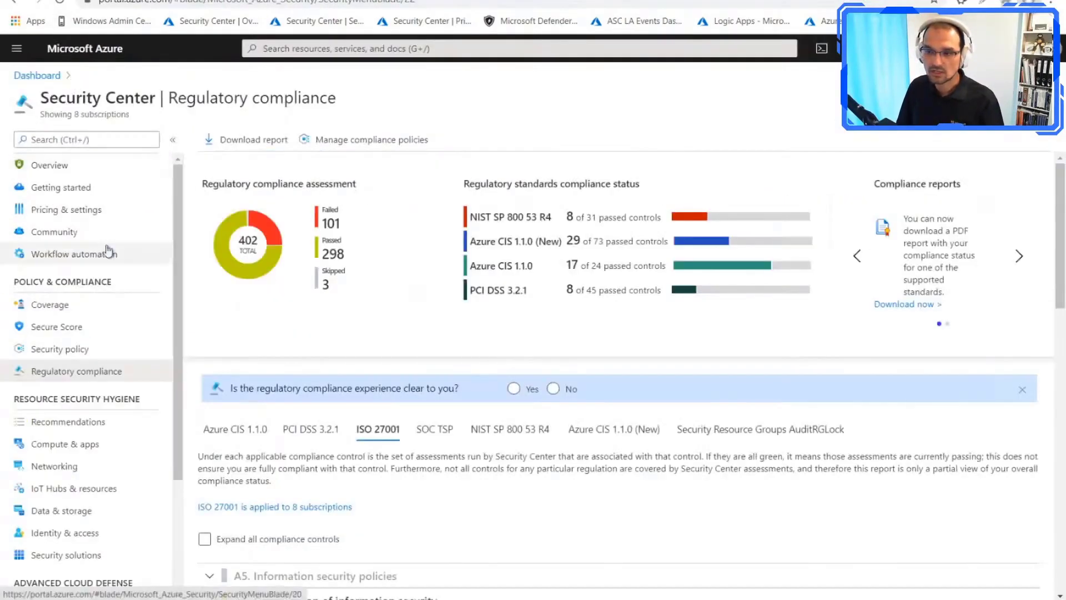
click(86, 213)
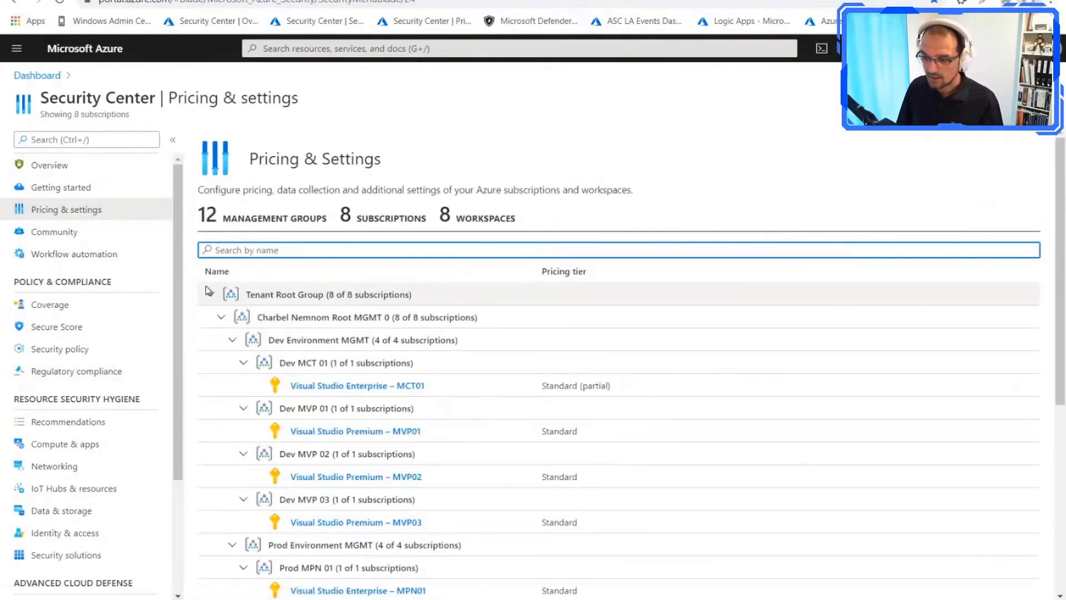
scroll(285, 351, down, 5)
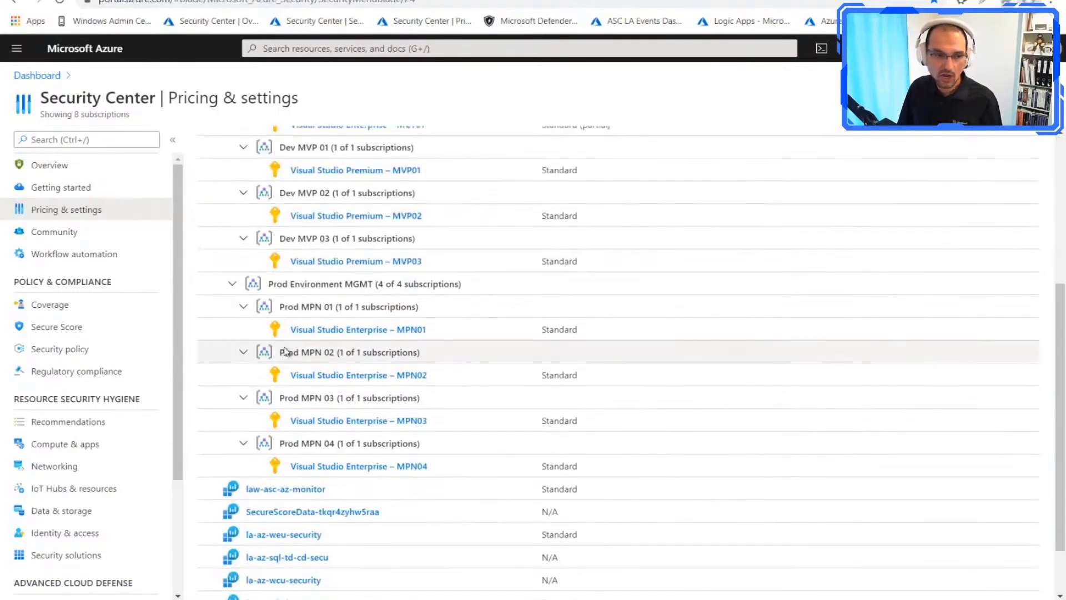
scroll(285, 351, down, 1)
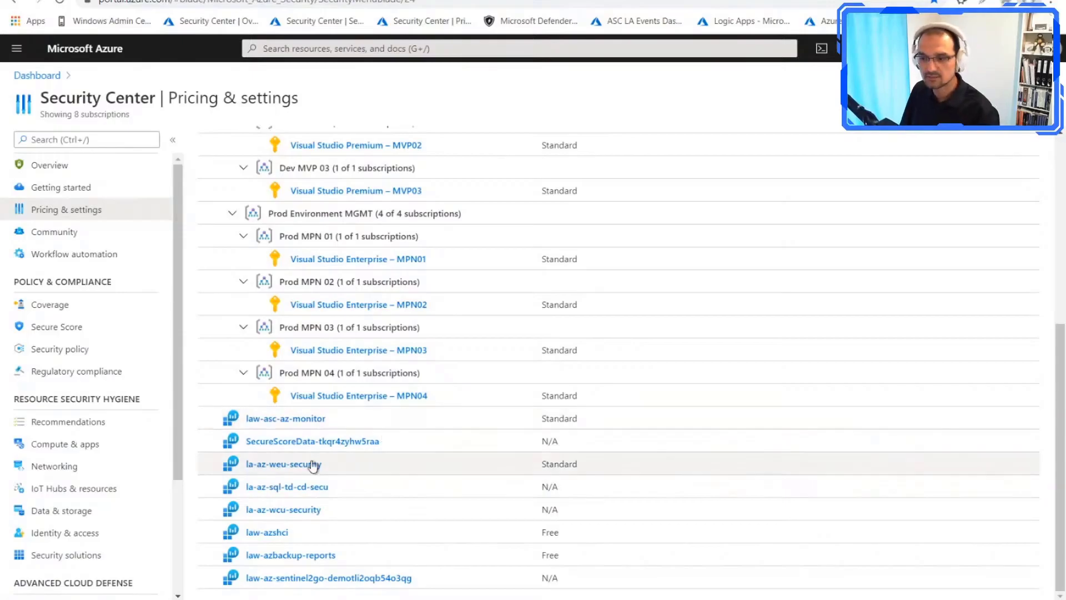
click(294, 470)
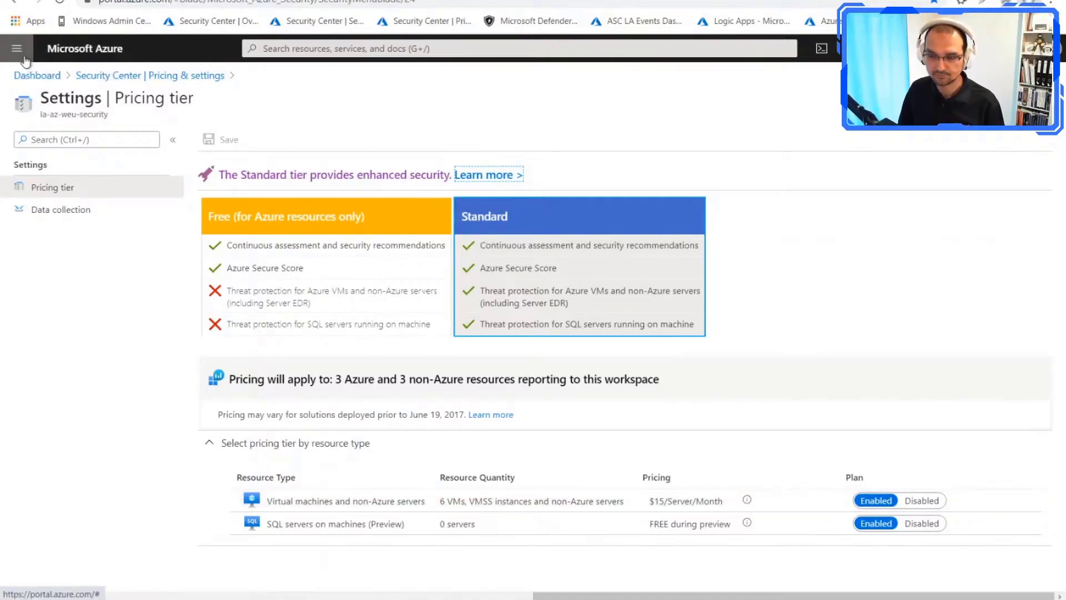
click(146, 78)
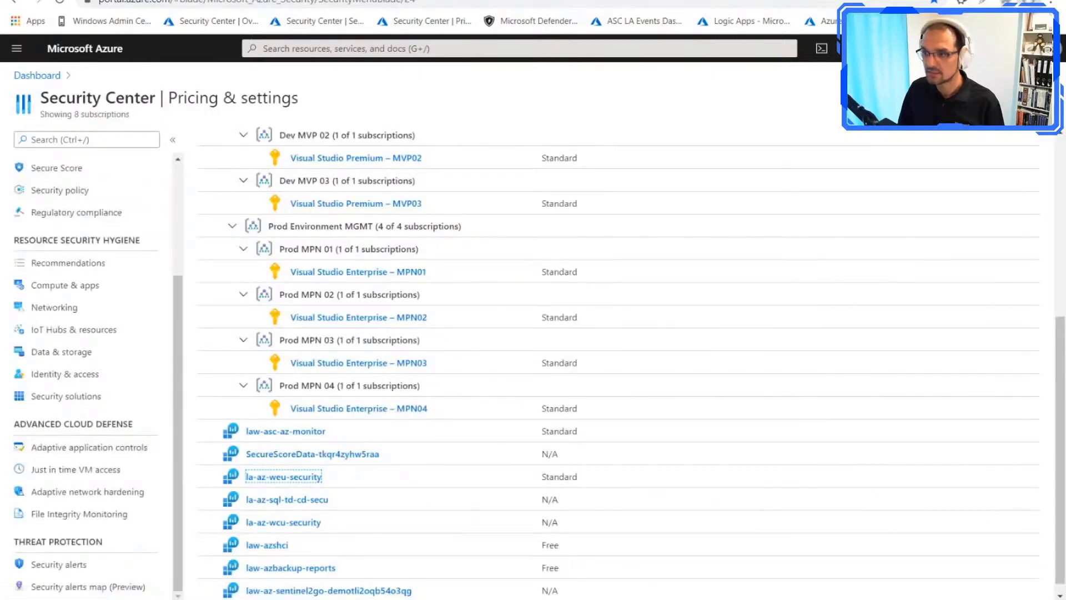
key(F5)
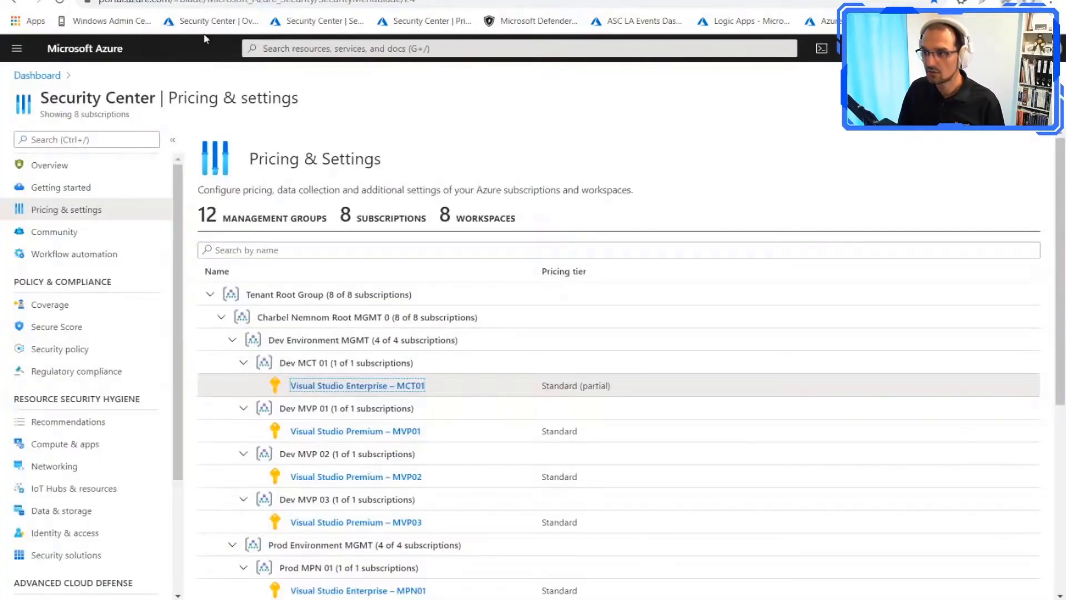
Step: Open the first fsrv01 alert for "User account created under suspicious circumstances" and examine its details and related file
key(ctrl+Tab)
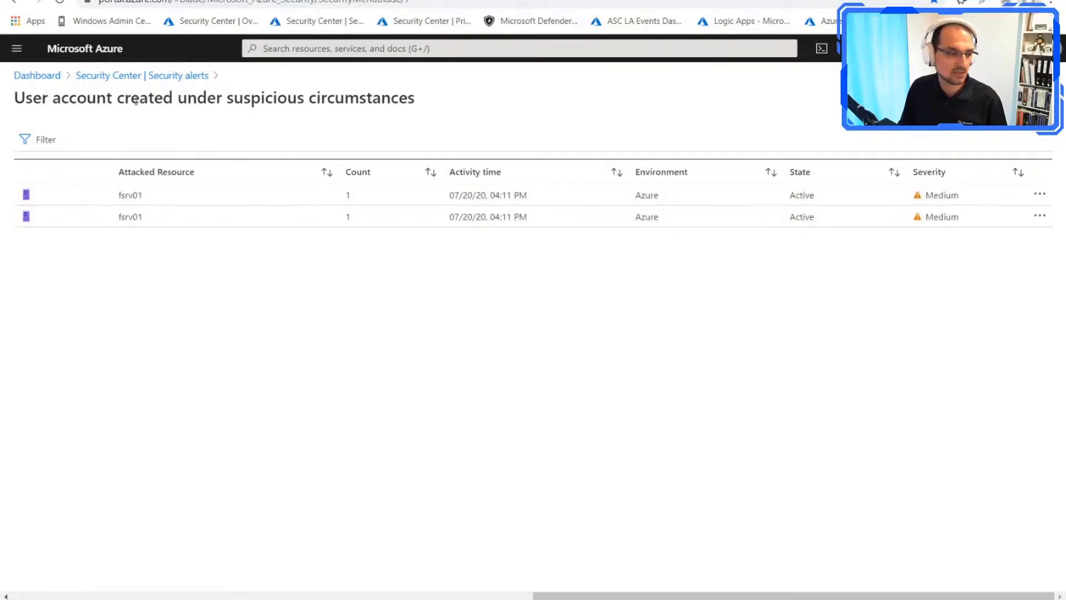
drag(26, 100, 425, 108)
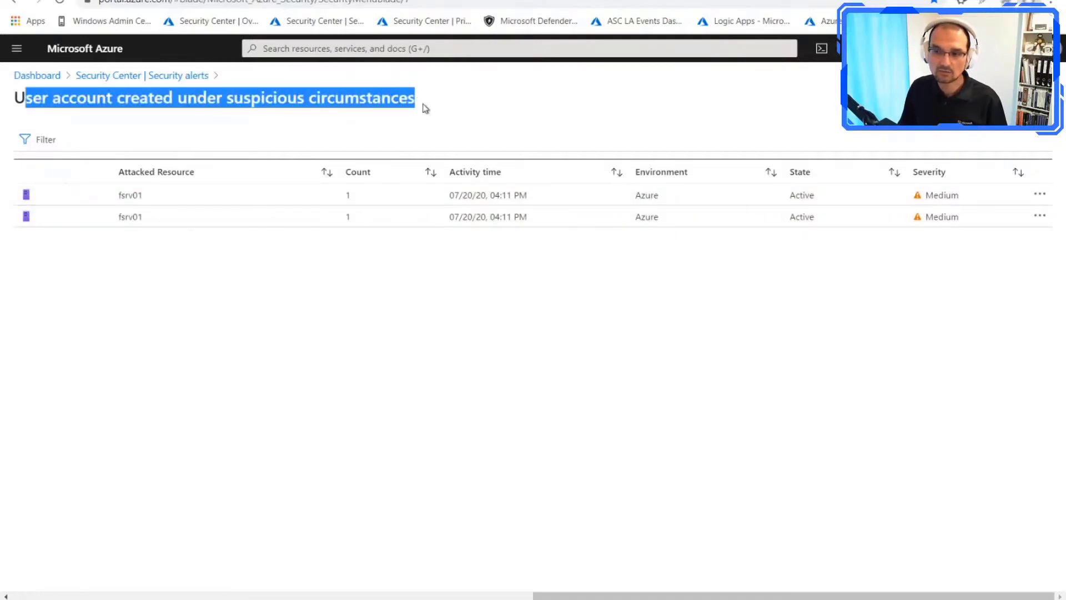
click(149, 196)
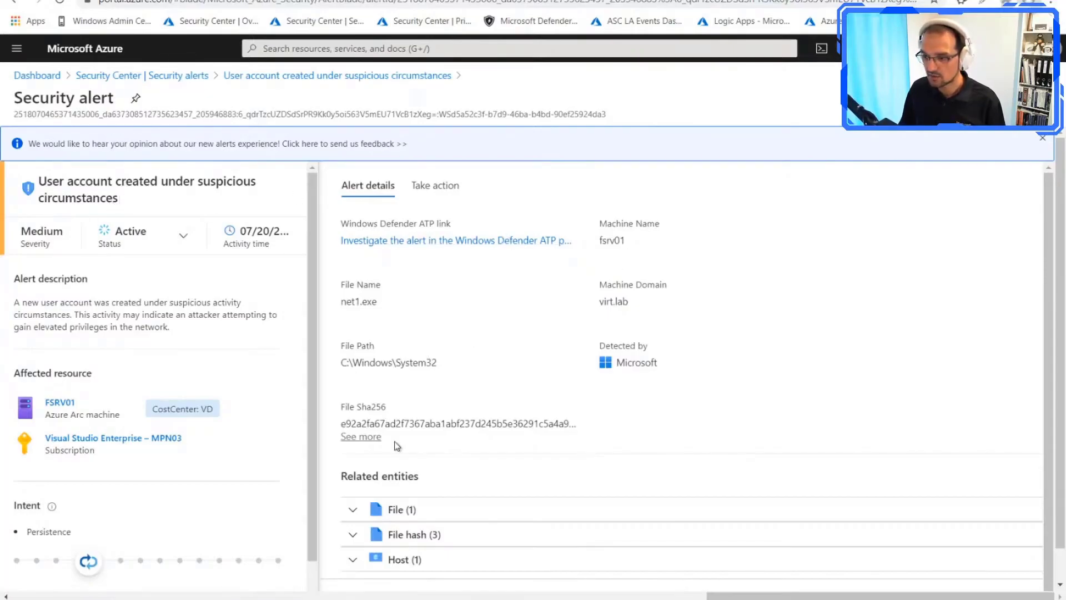
scroll(397, 445, down, 1)
click(371, 501)
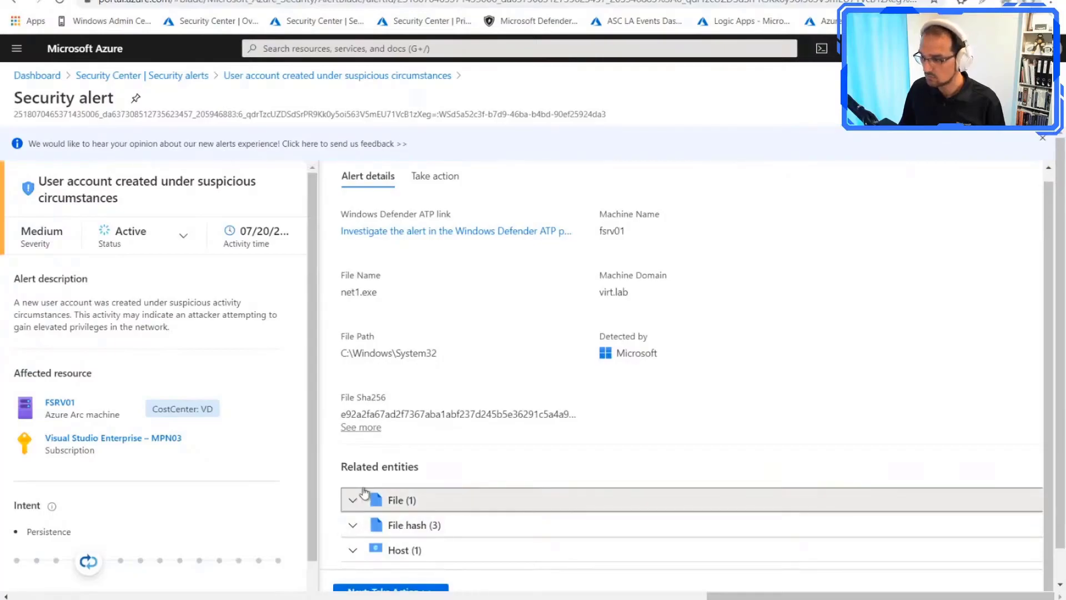
scroll(467, 362, down, 1)
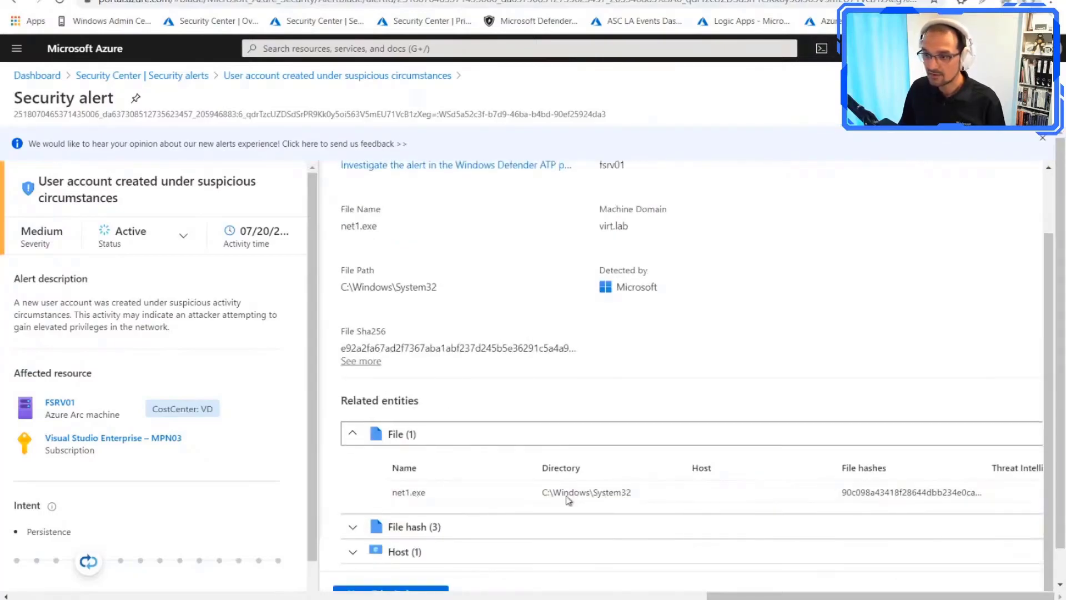
scroll(517, 383, up, 2)
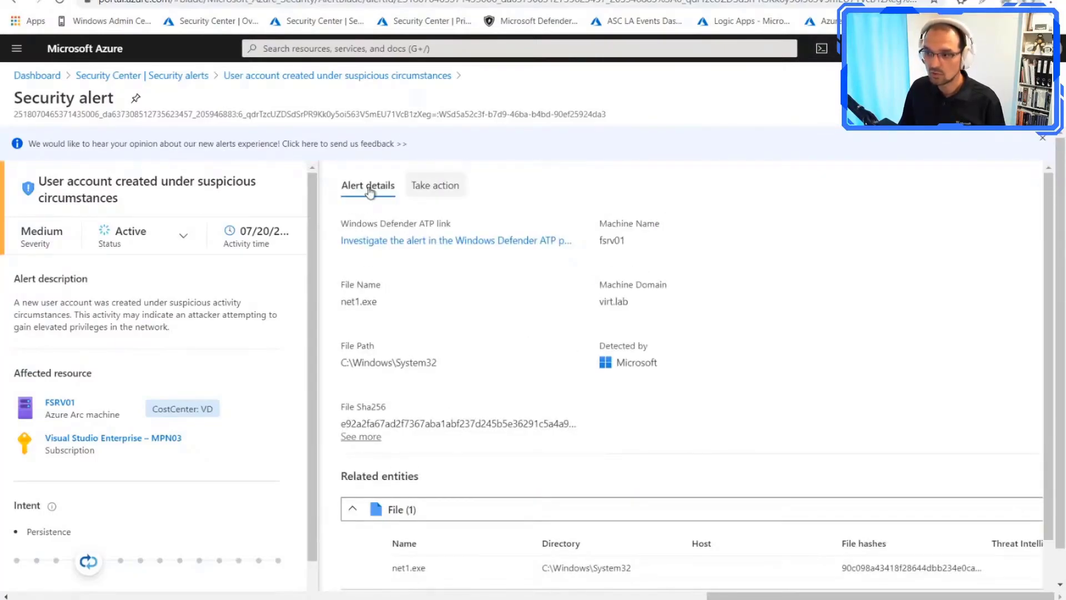
Step: Follow the fsrv01 alert's Windows Defender ATP investigation link to the device timeline in Microsoft Defender Security Center
drag(343, 223, 454, 224)
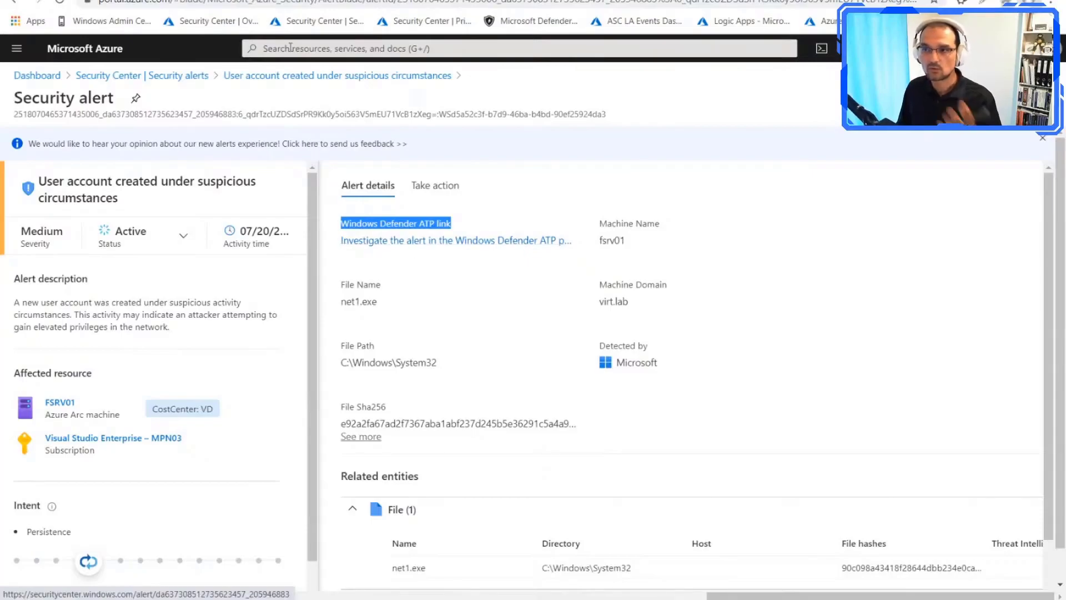
click(411, 241)
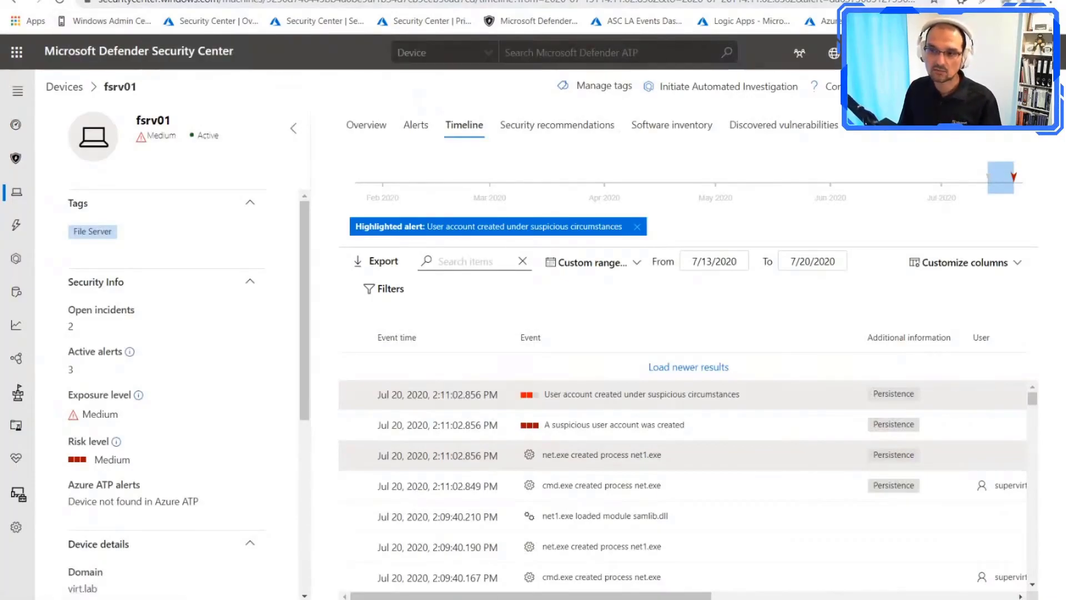
Step: Examine the fsrv01 device timeline in Microsoft Defender Security Center for the process and PowerShell events preceding the suspicious account creation alert
click(222, 0)
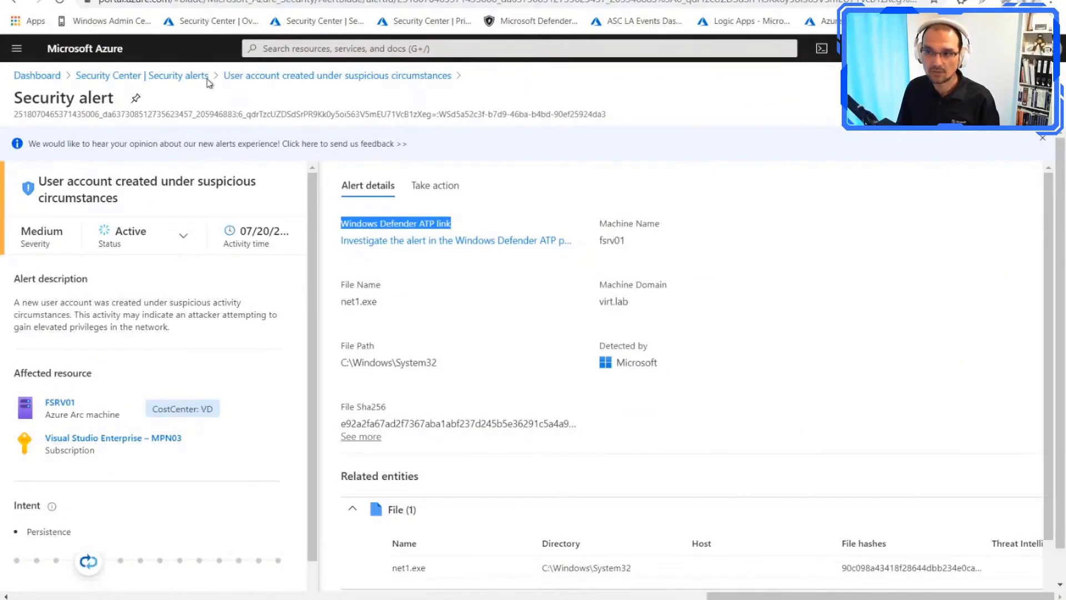
click(311, 0)
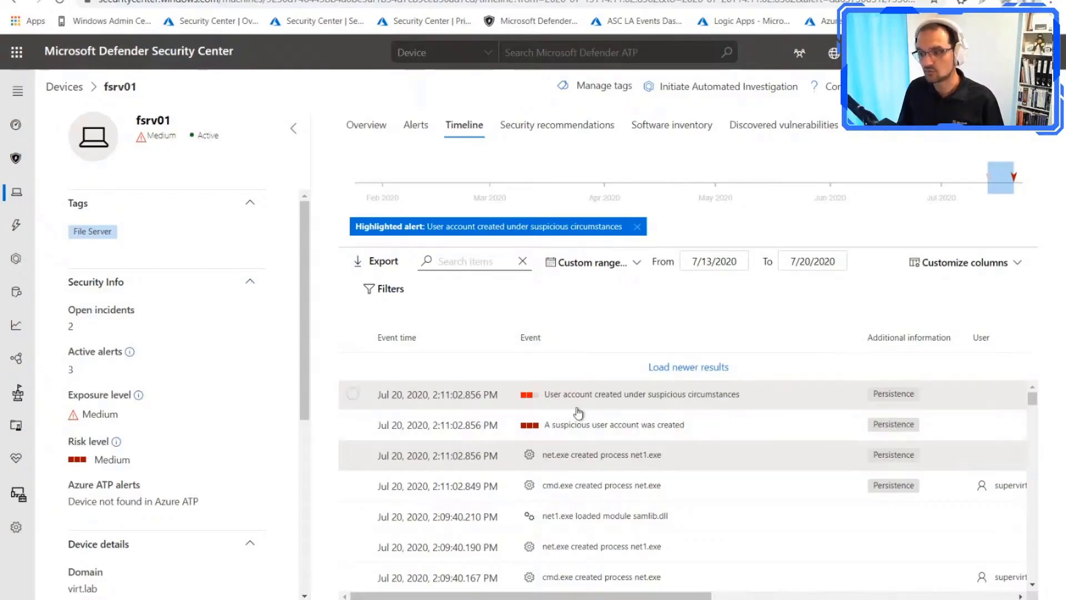
scroll(614, 423, down, 1)
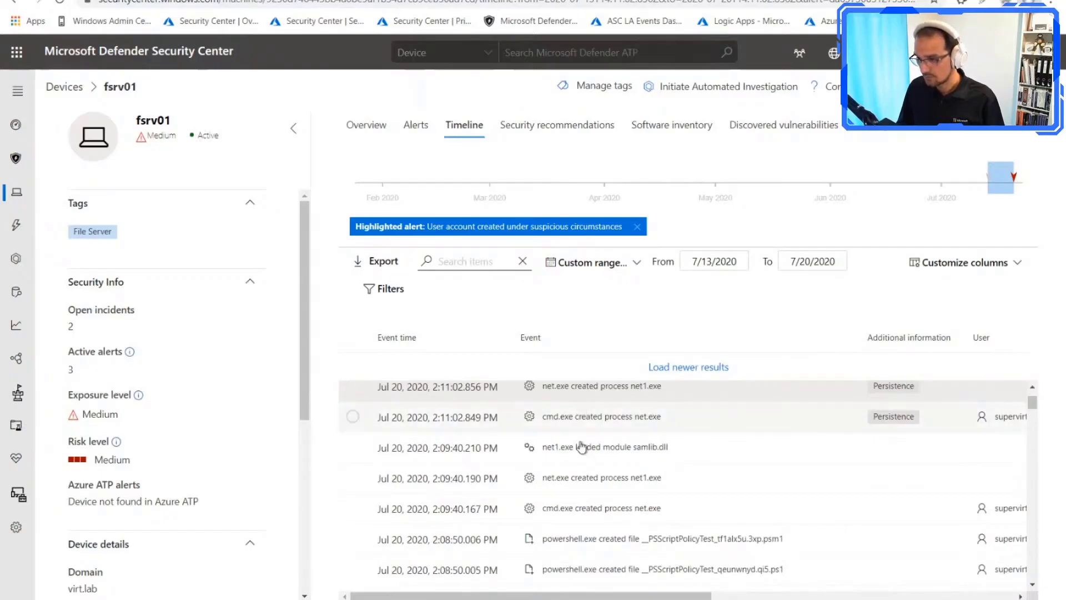
scroll(582, 488, down, 4)
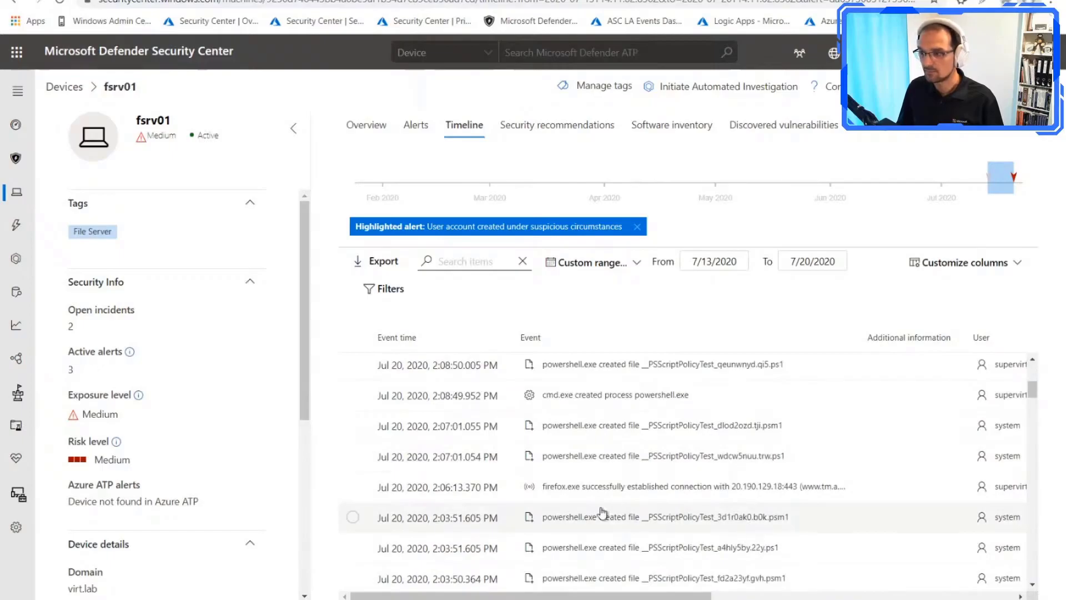
scroll(600, 510, down, 3)
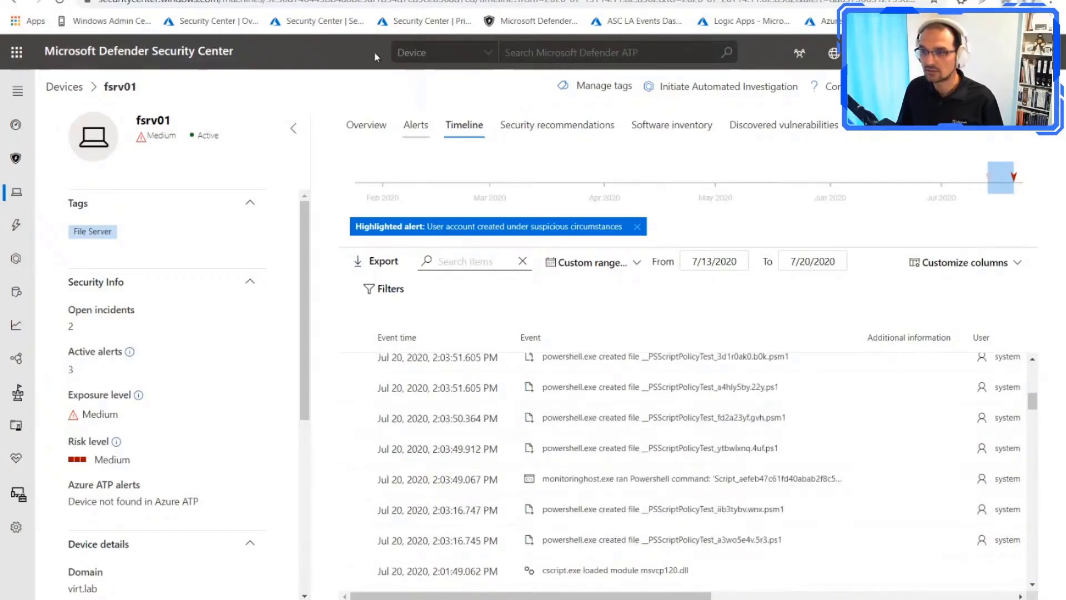
Step: Open the list of incidents in Microsoft Defender Security Center from the fsrv01 device page
click(300, 0)
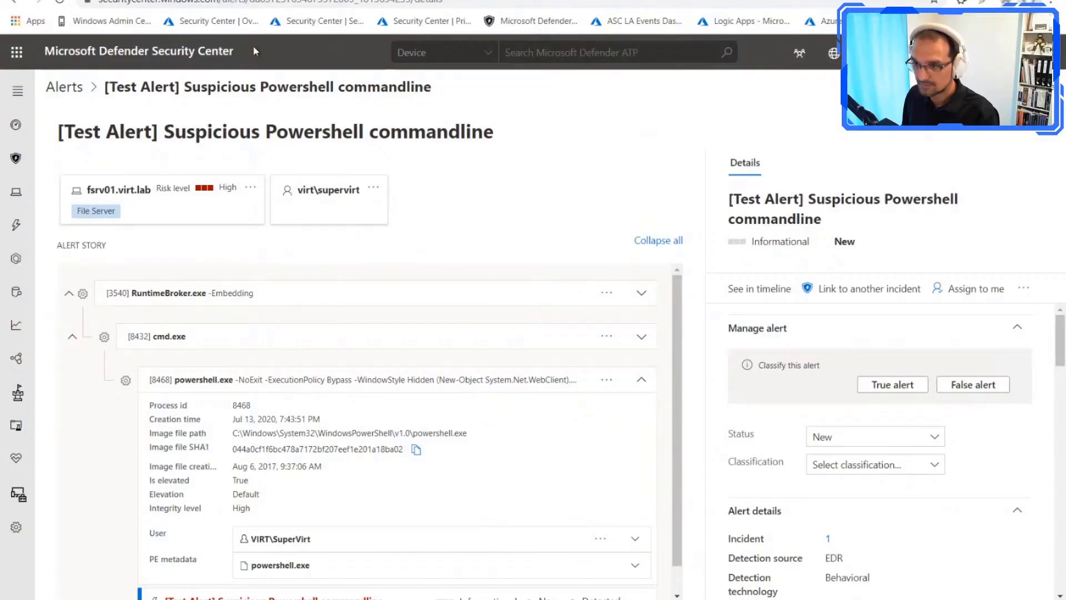
click(438, 0)
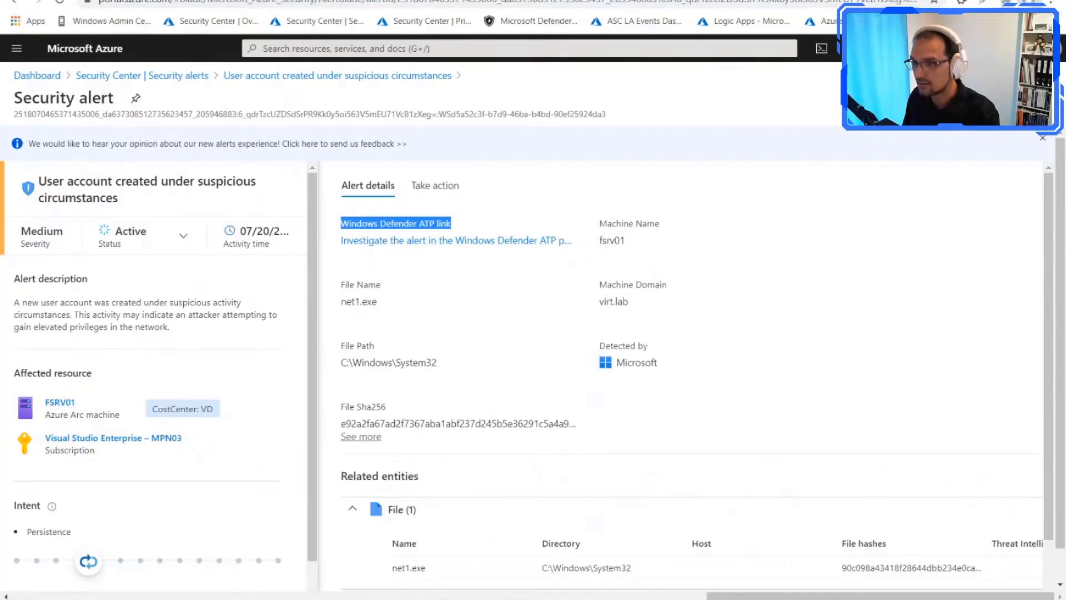
click(378, 0)
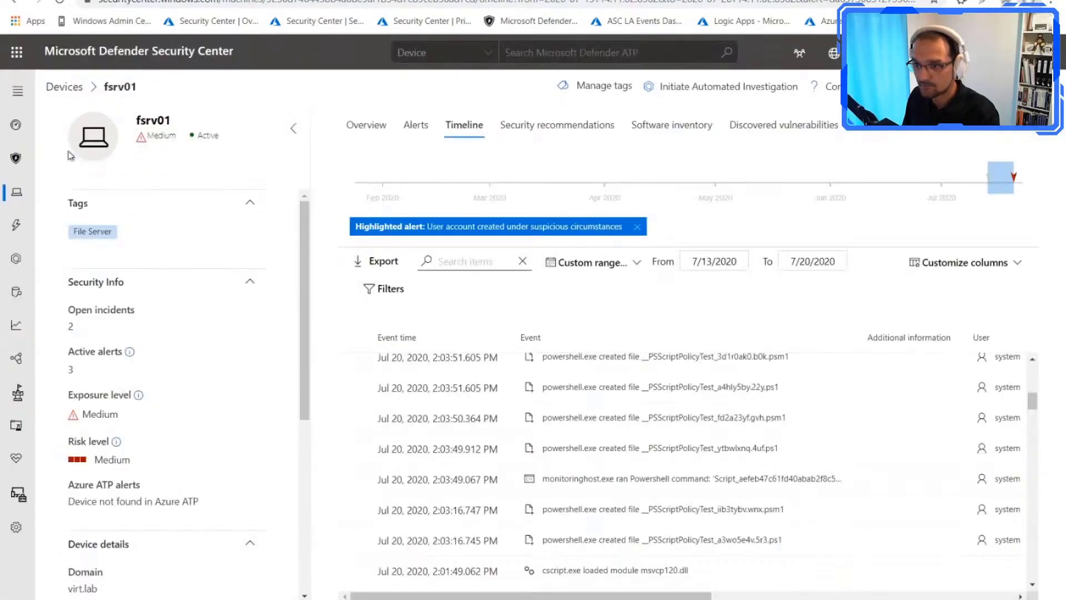
click(18, 93)
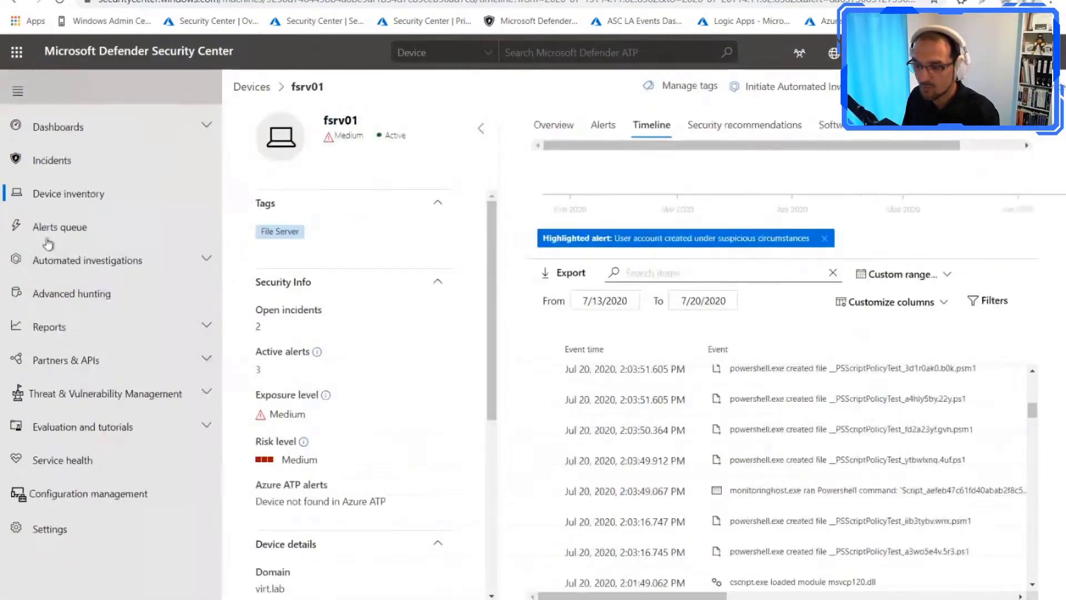
click(86, 166)
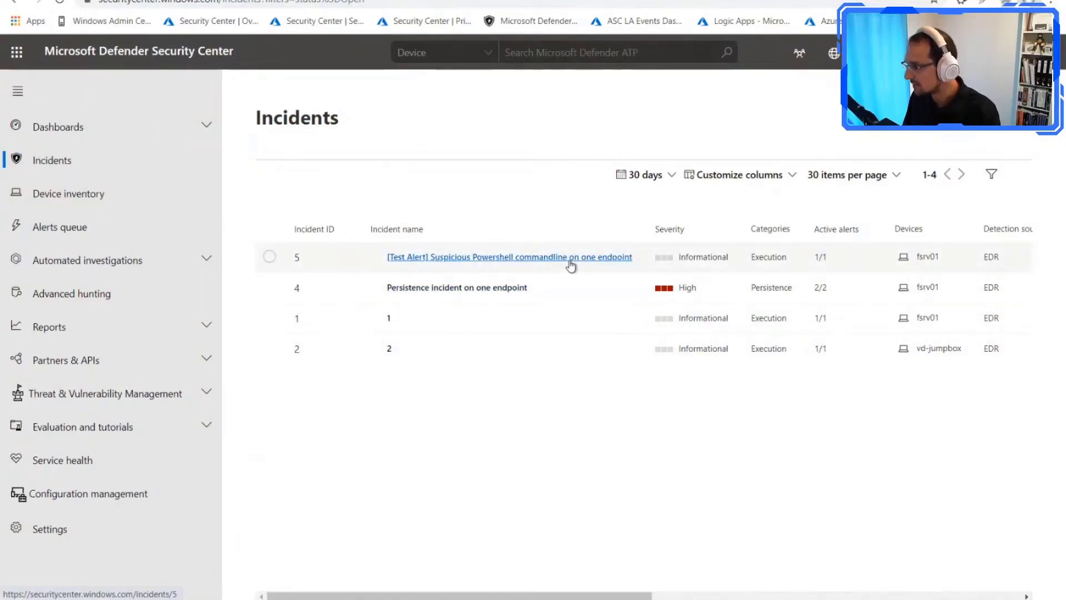
Step: Open the "[Test Alert] Suspicious Powershell commandline on one endpoint" incident's alert and examine its process tree and powershell.exe details
click(595, 263)
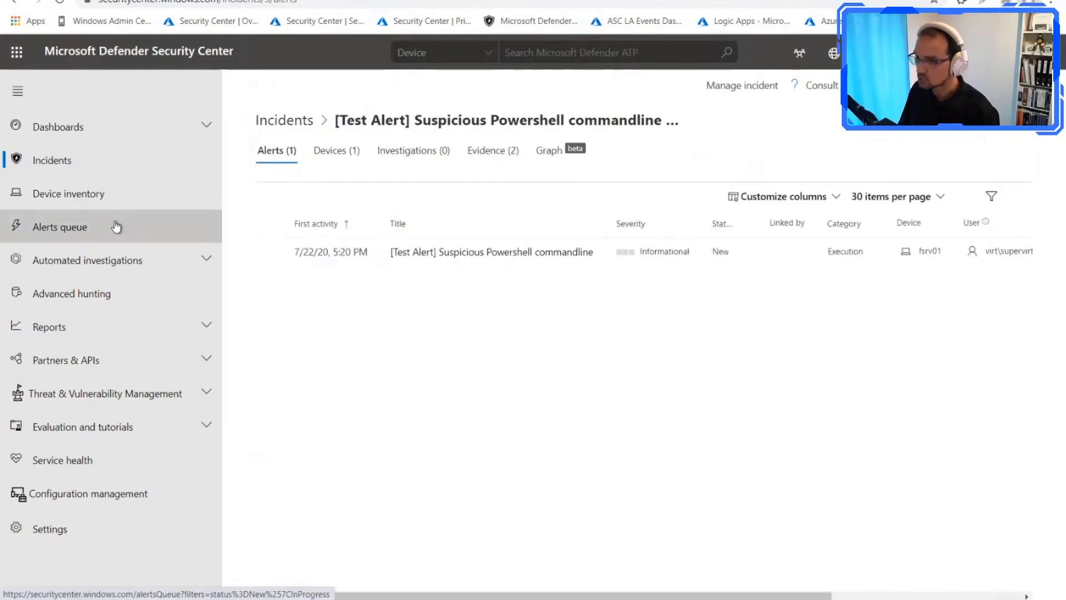
click(504, 255)
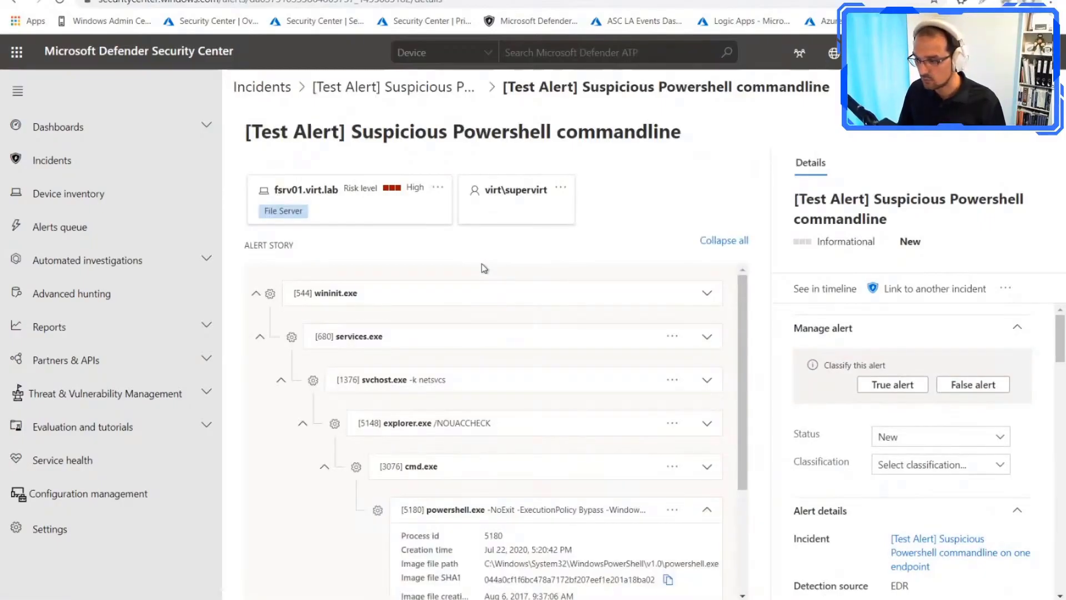
scroll(595, 311, down, 2)
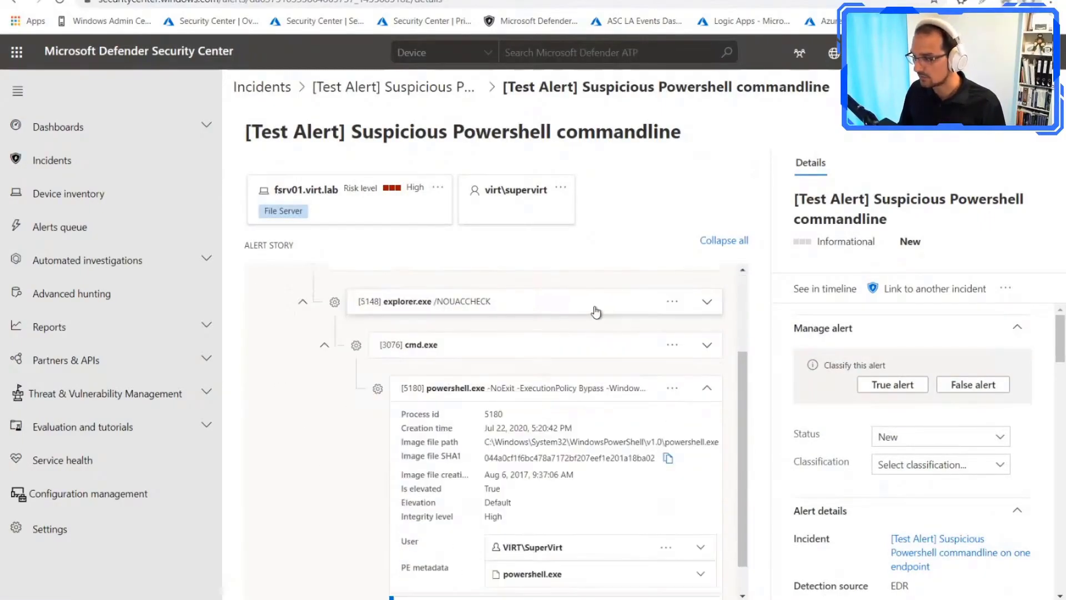
scroll(650, 364, down, 1)
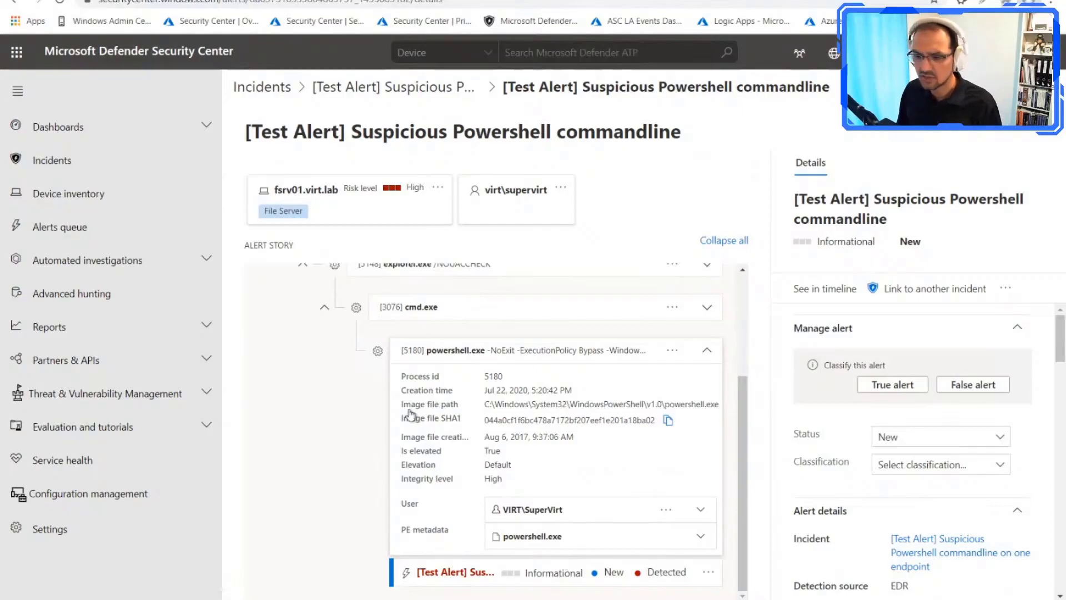
scroll(373, 405, up, 2)
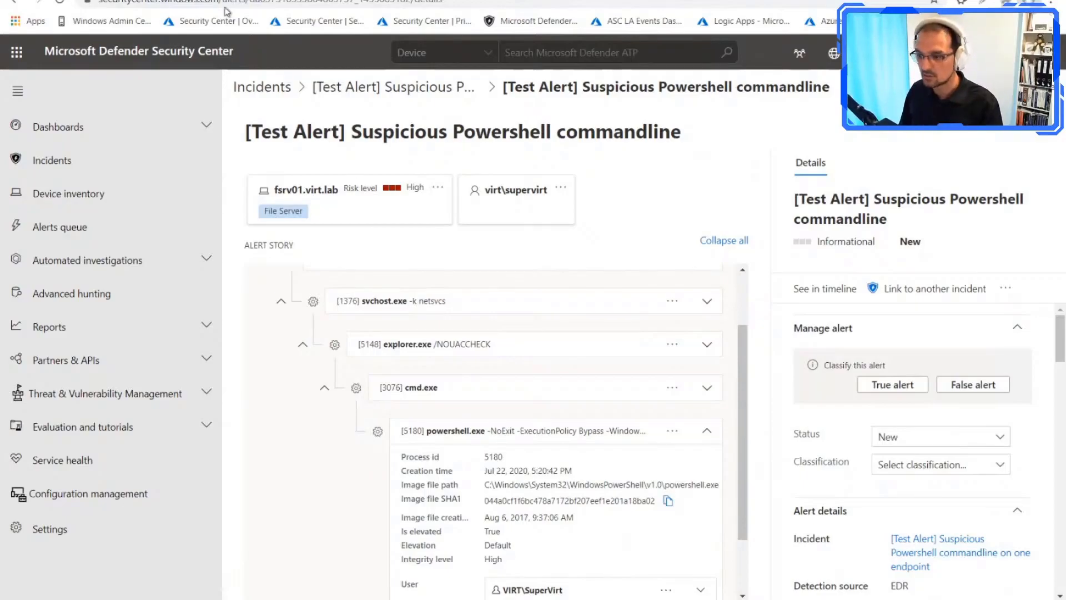
Step: Switch to the fsrv01 alert in the Azure portal and review its threat mitigation, attack prevention and automated response actions
click(217, 0)
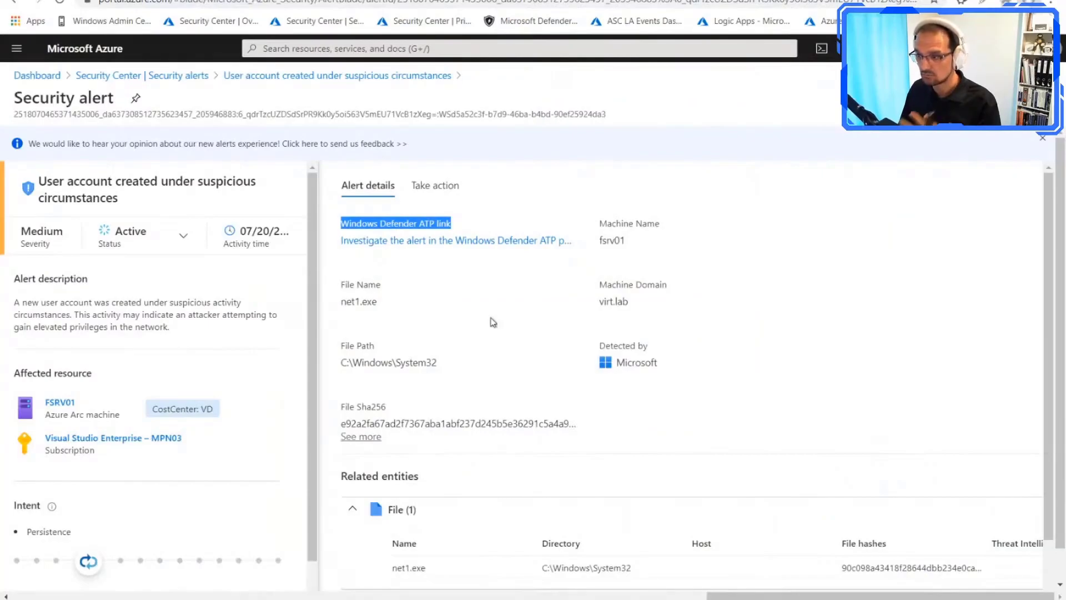
click(436, 189)
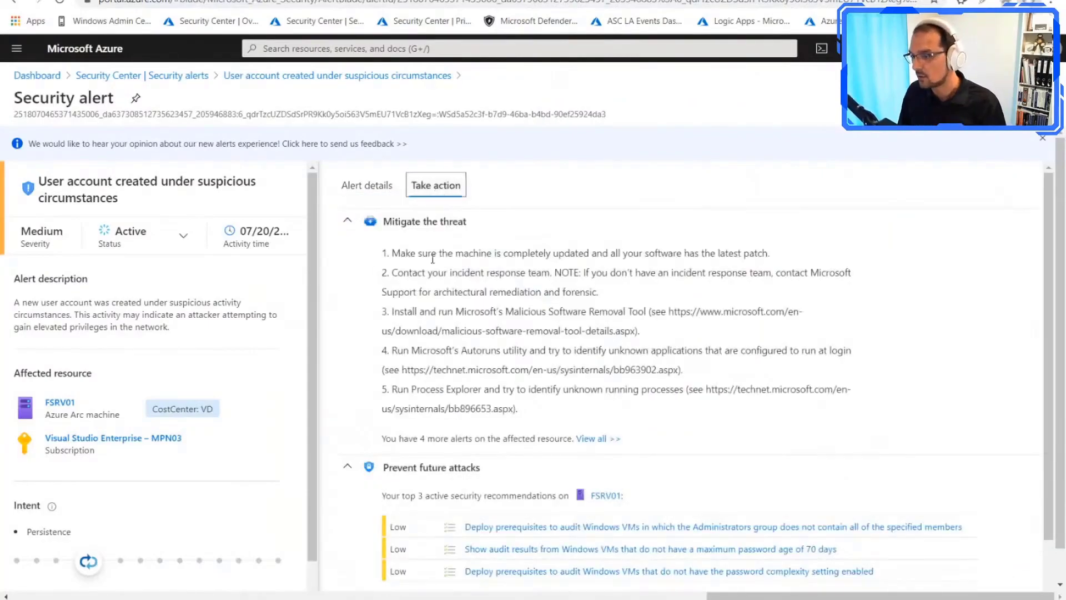
scroll(519, 314, down, 1)
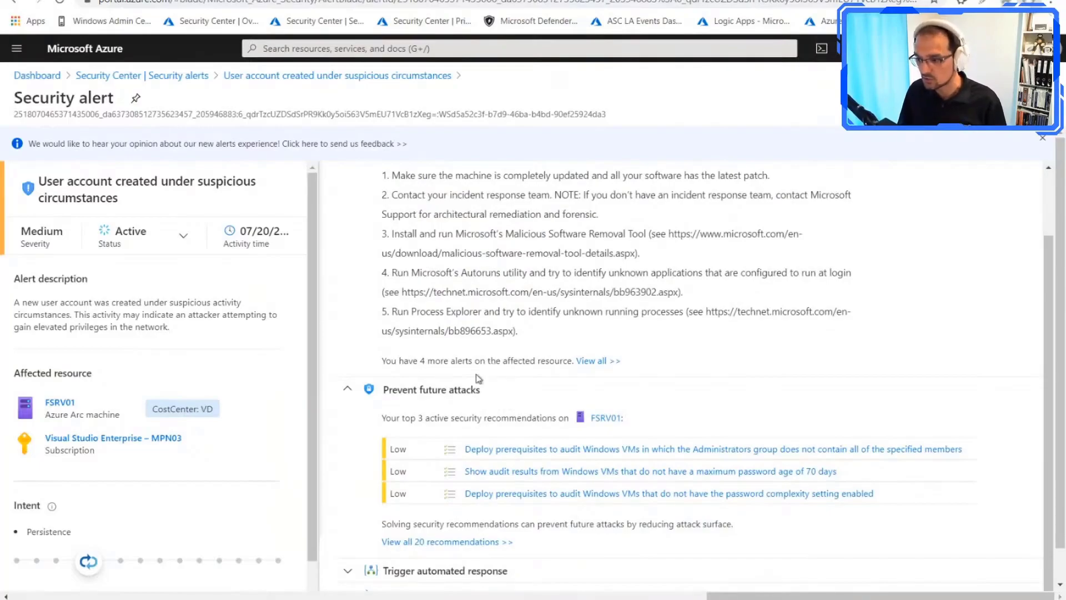
scroll(491, 418, down, 1)
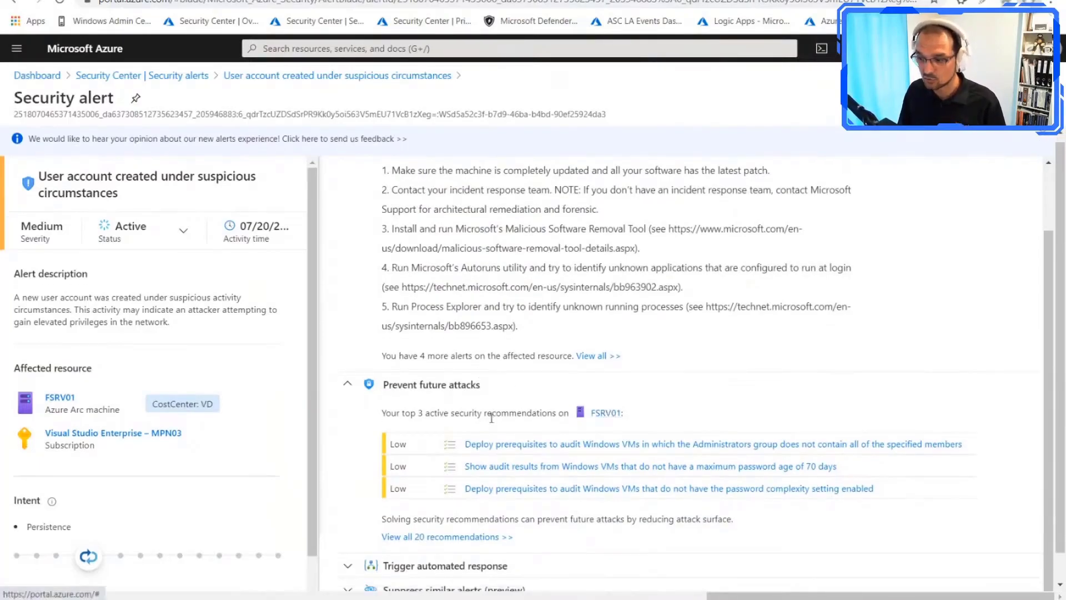
scroll(491, 417, down, 1)
click(363, 537)
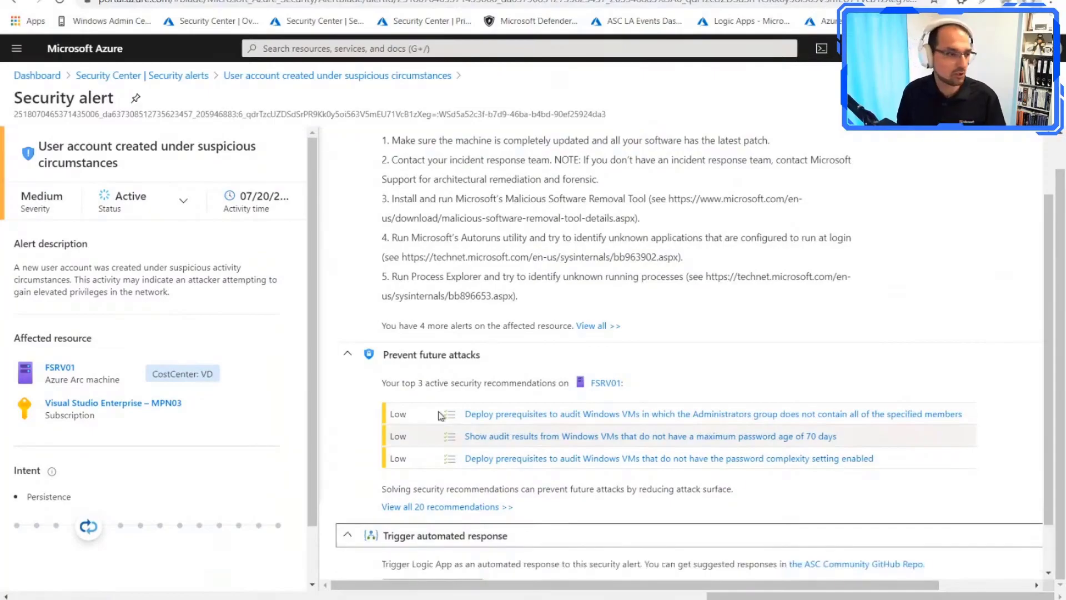
scroll(441, 416, down, 2)
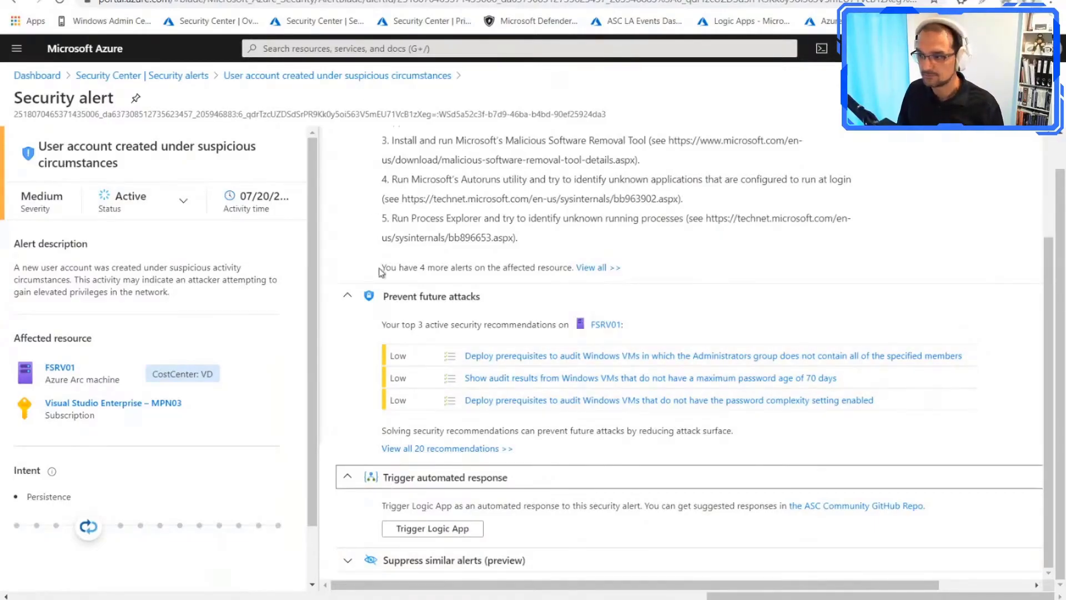
Step: Return to the fsrv01 alert's details and revisit the PowerShell test alert in Microsoft Defender Security Center before switching back to Azure
scroll(390, 232, up, 2)
click(368, 150)
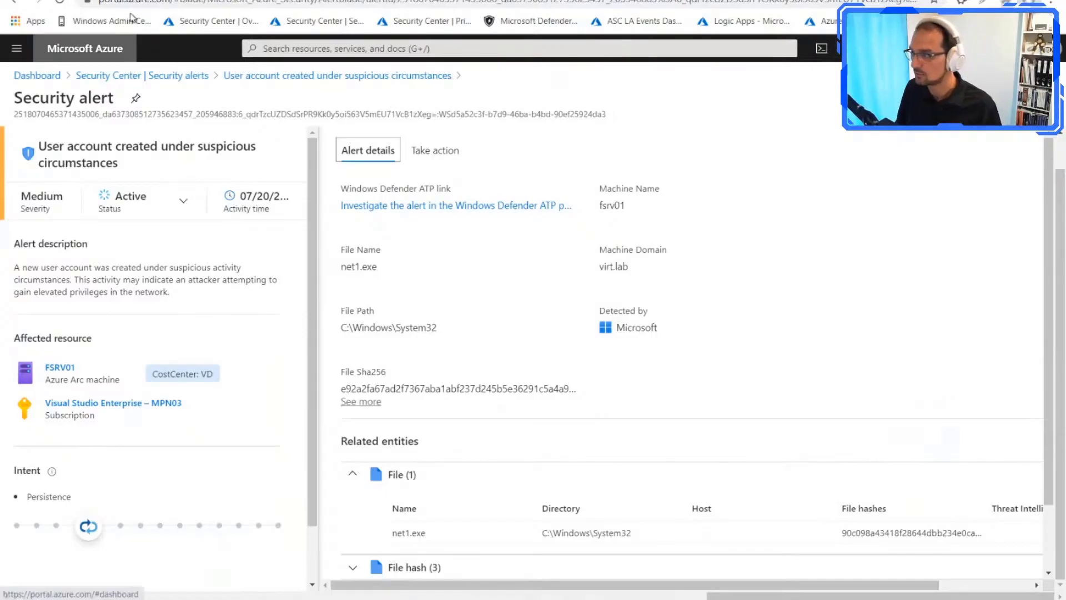
click(272, 1)
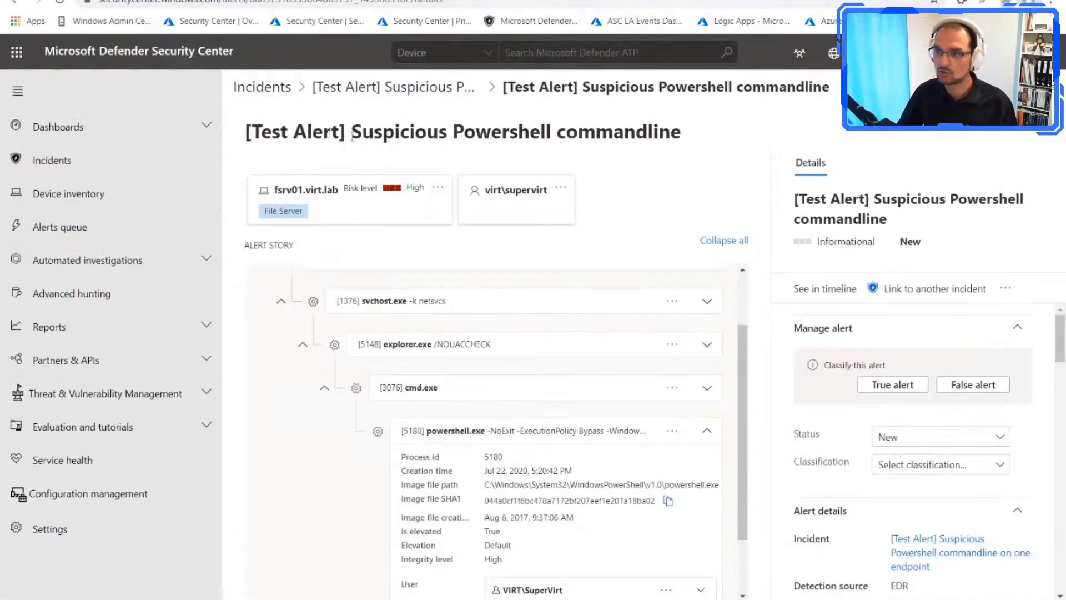
click(930, 0)
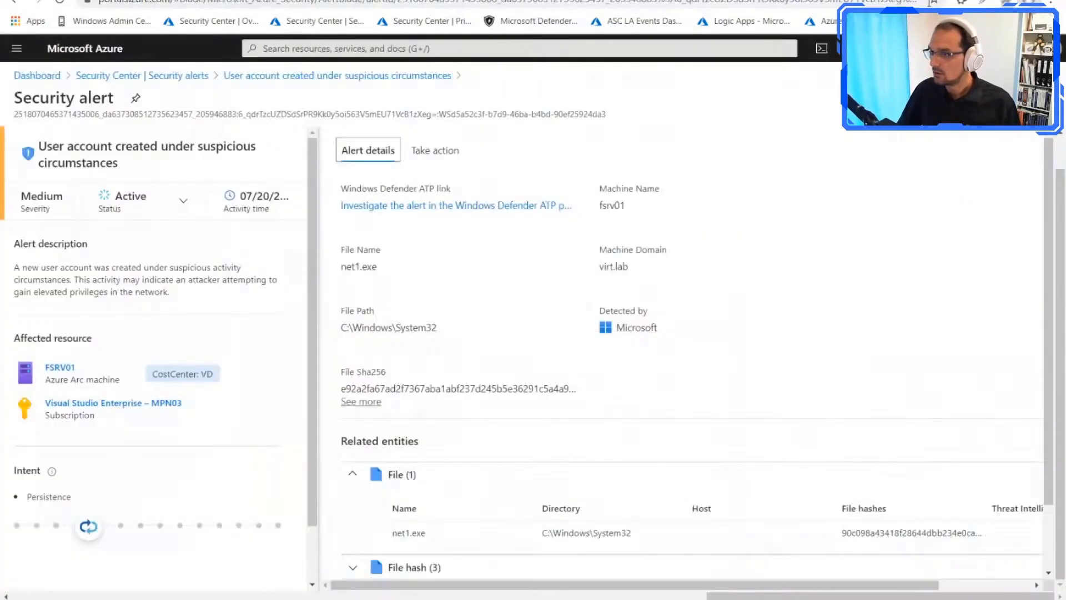
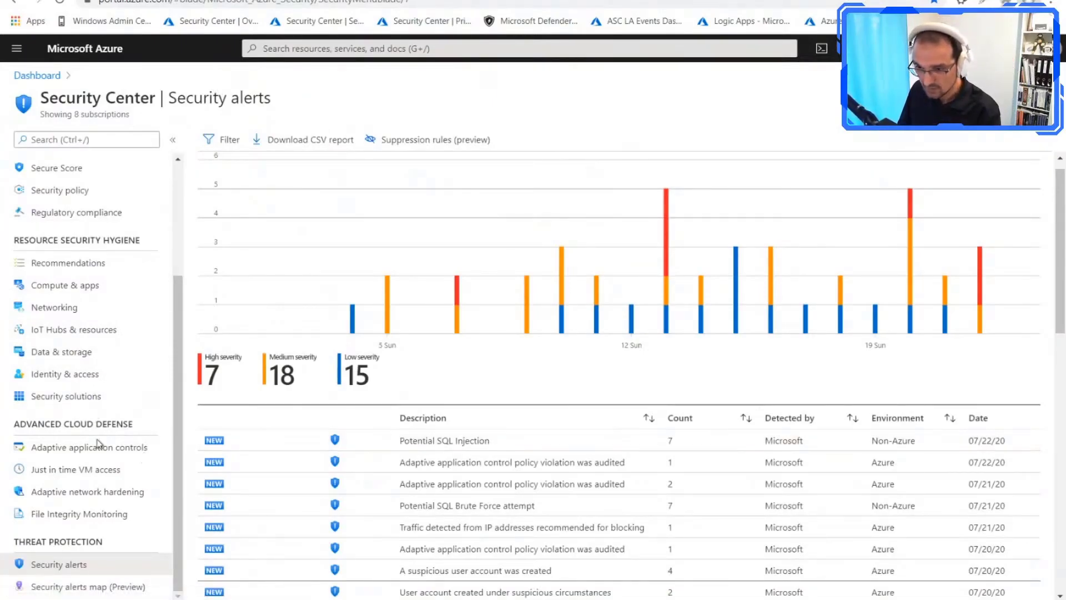
Step: Open the adaptive application controls and review the recommended application control rules for REVIEWGROUP2-EU, returning to the group list
click(78, 453)
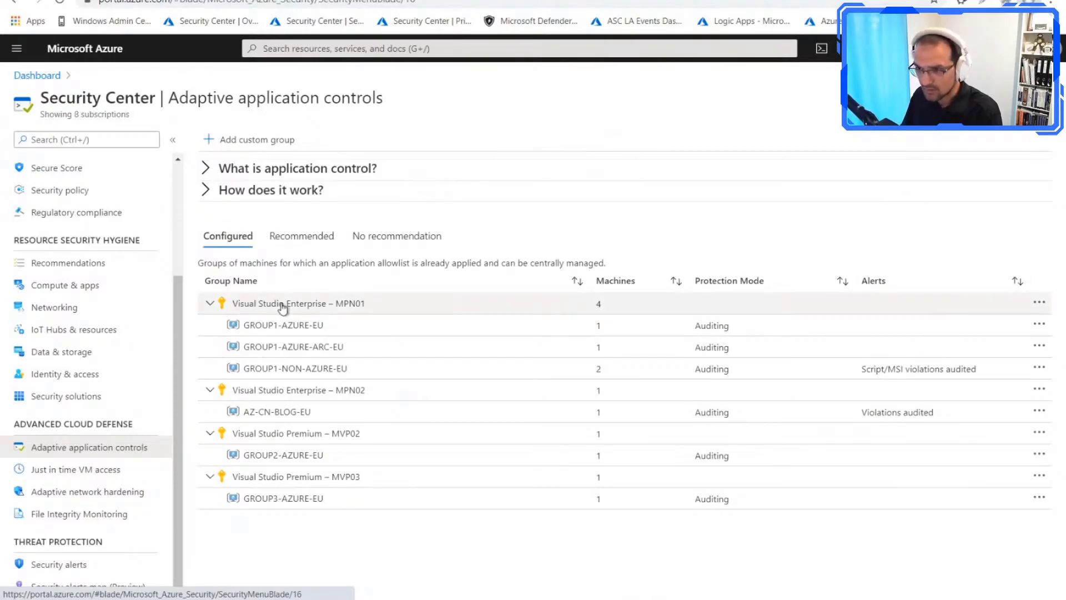
click(302, 237)
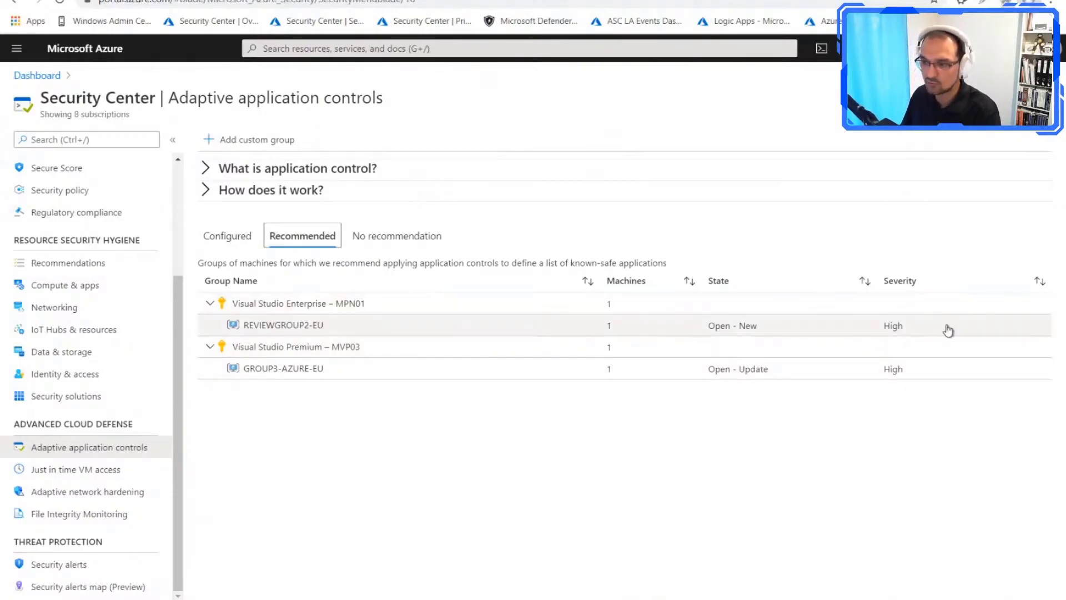
click(239, 325)
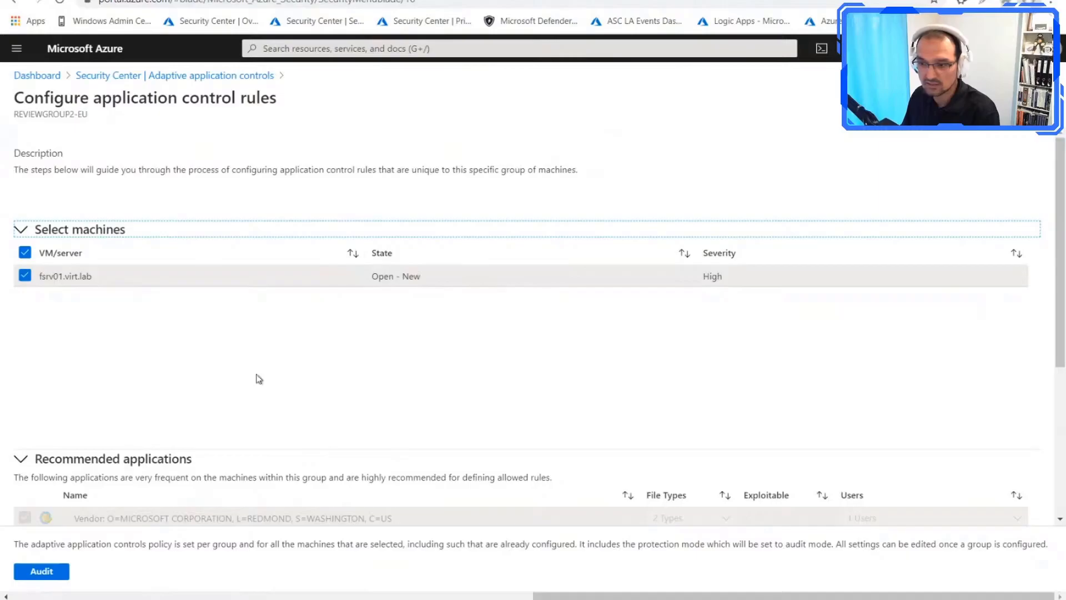
scroll(189, 373, down, 2)
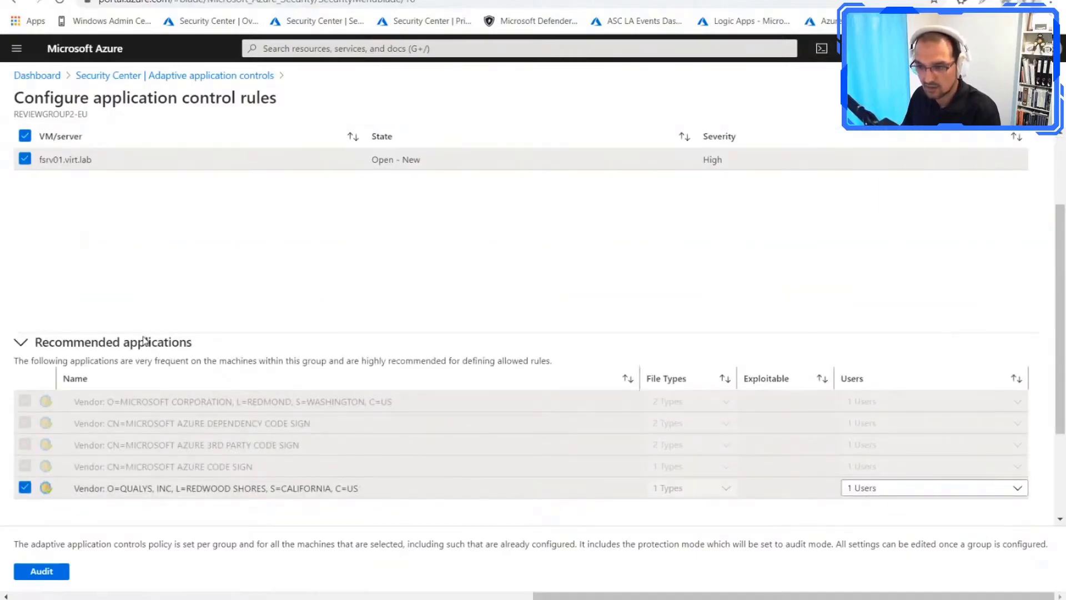
scroll(191, 388, down, 2)
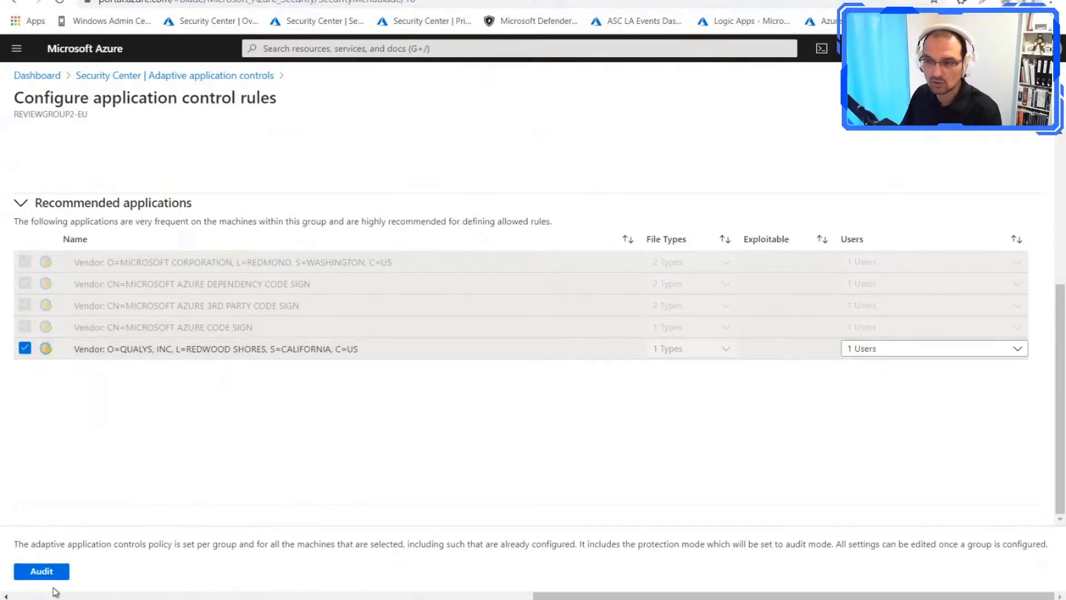
scroll(278, 479, up, 4)
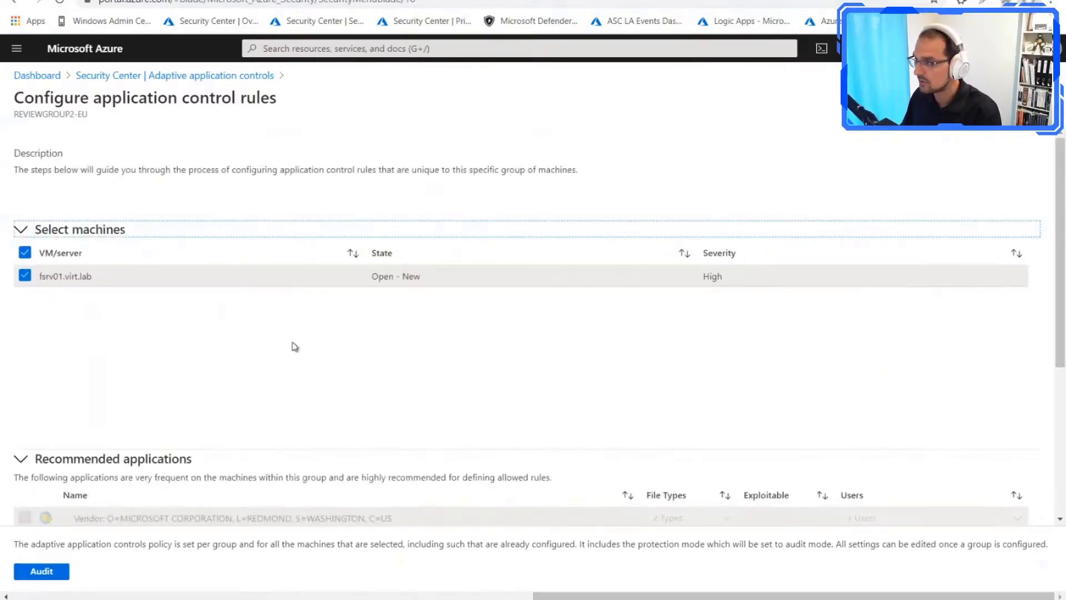
click(256, 76)
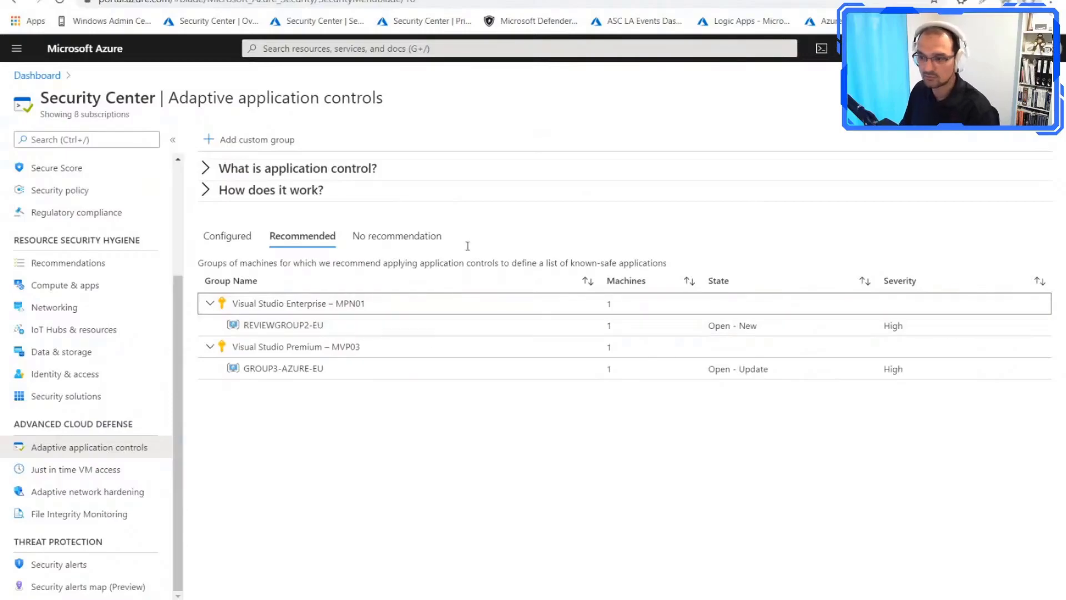
Step: Open the configured group GROUP1-NON-AZURE-EU and show the security alerts behind its recent "Script/MSI violations audited" entry
click(228, 236)
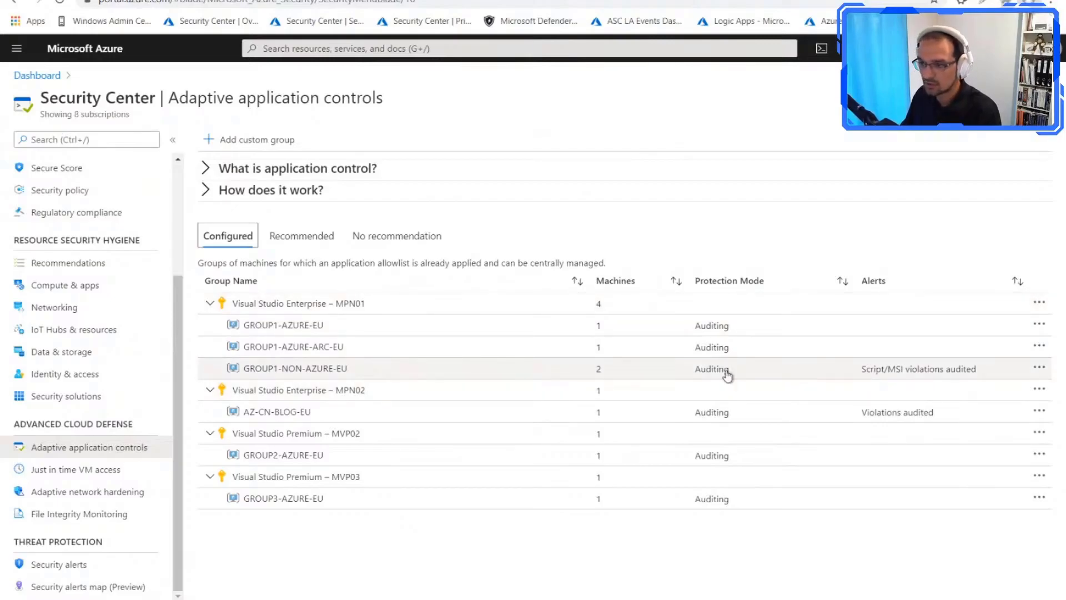
click(300, 369)
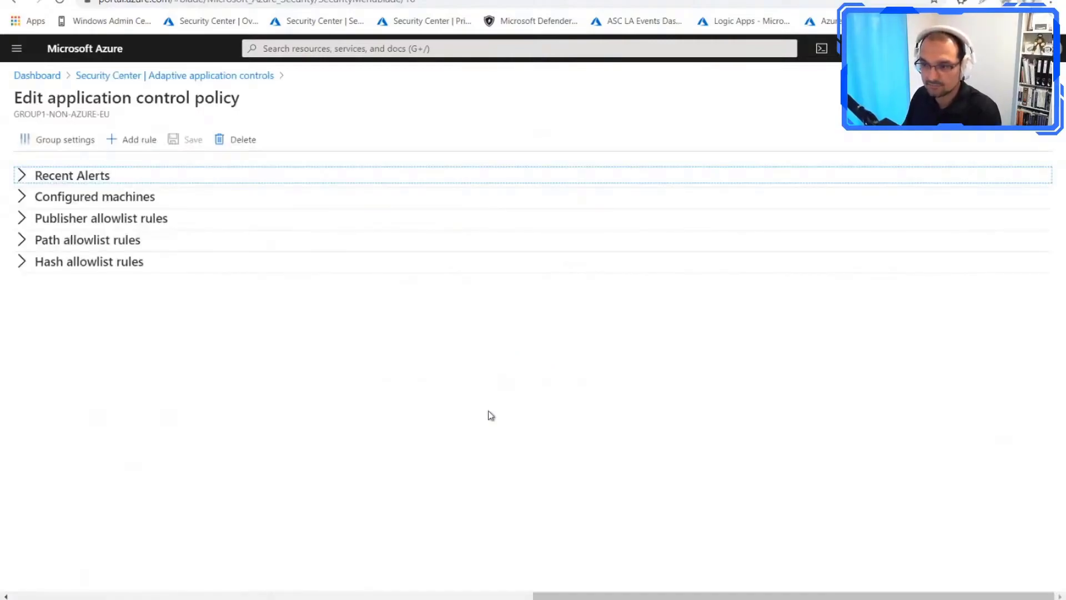
click(21, 176)
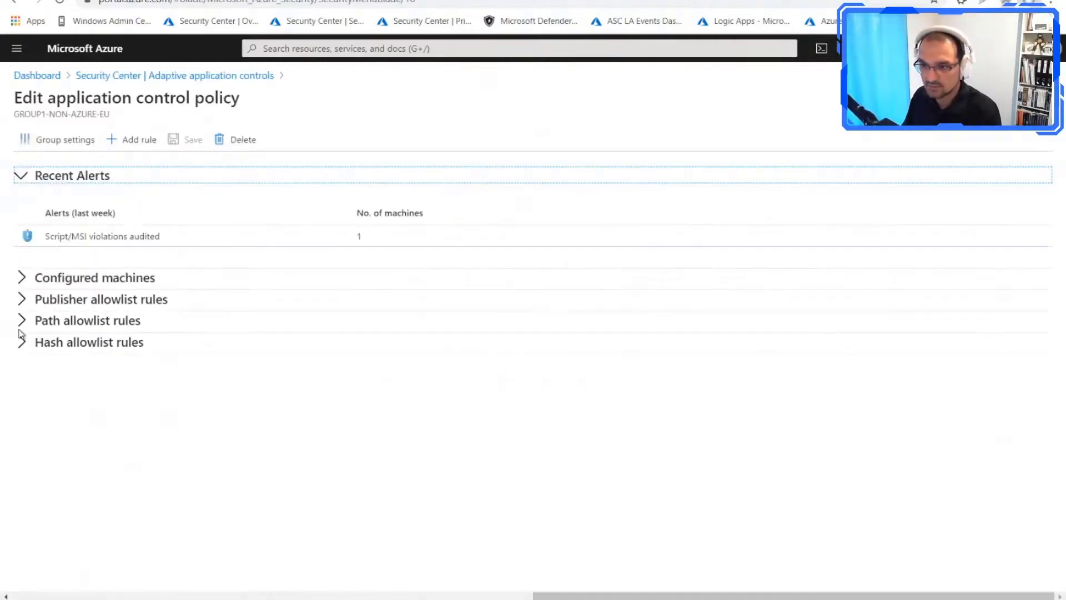
click(124, 241)
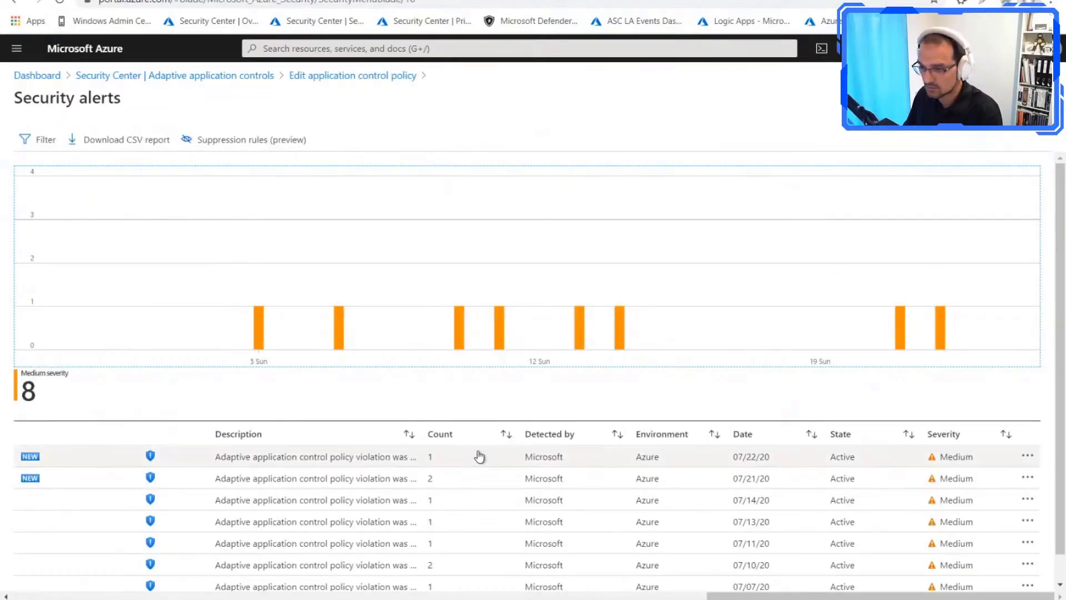
Step: Widen the alert description column and open the 07/22/20 adaptive application control policy violation alert for fsrv02.virt.lab
scroll(376, 478, down, 1)
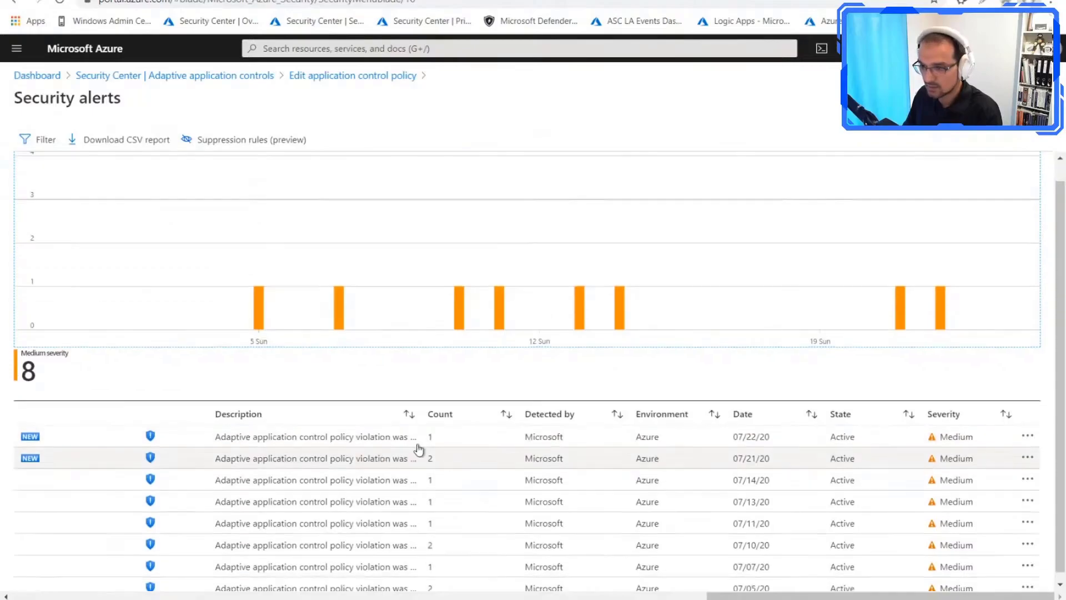
double_click(421, 414)
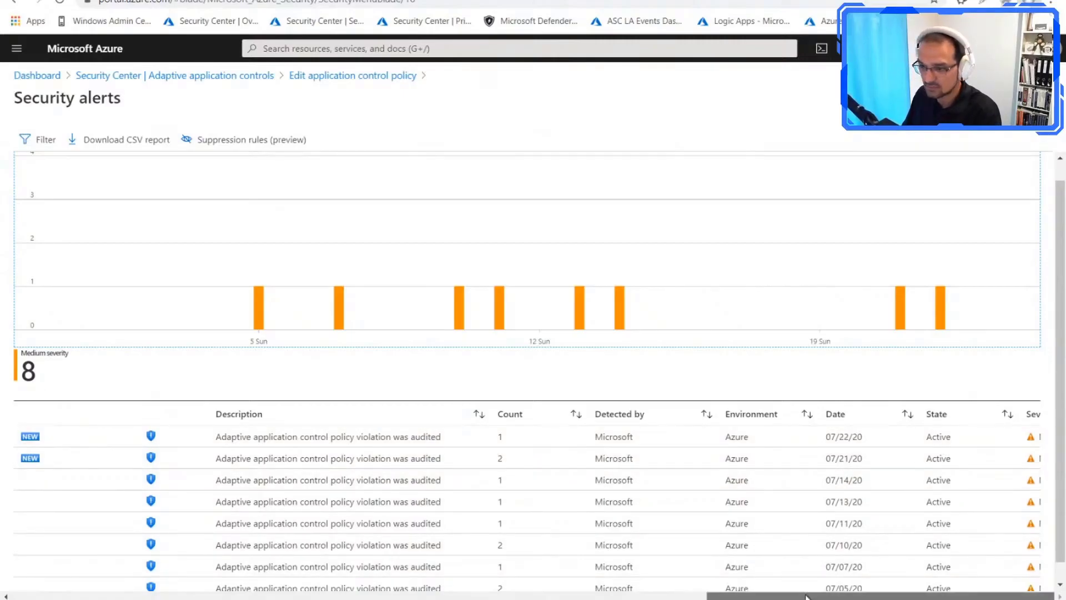
click(381, 436)
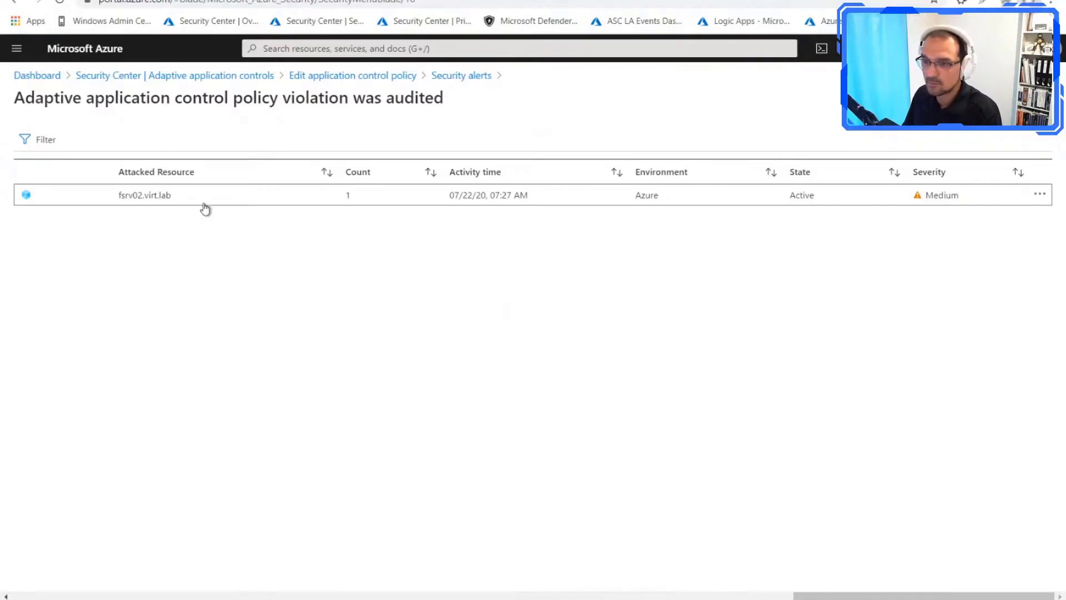
click(205, 208)
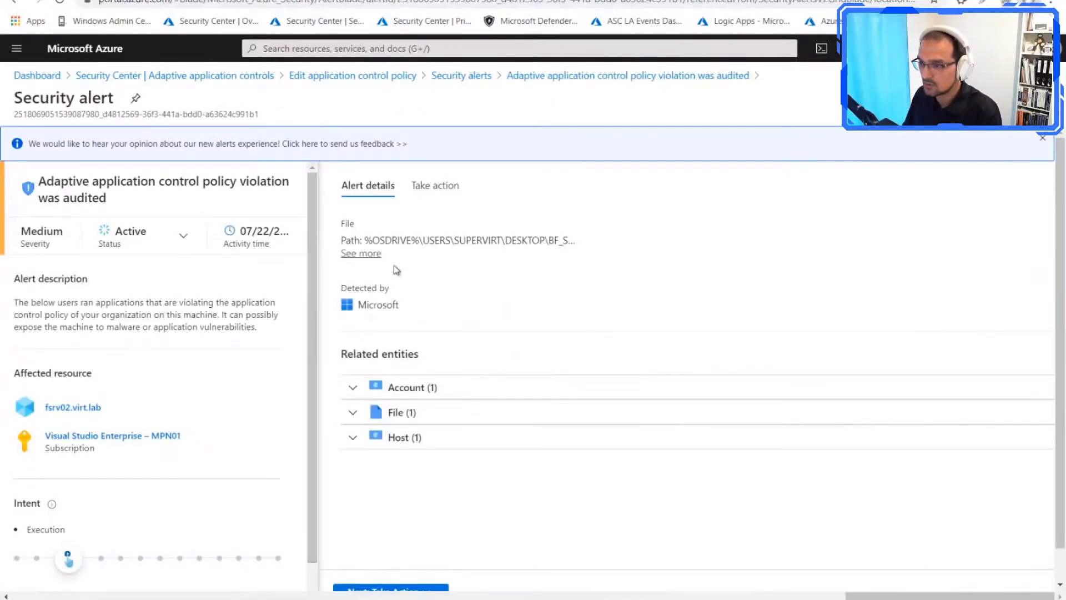
Step: Examine the violation alert's full file path details and its related account and file entities
click(368, 255)
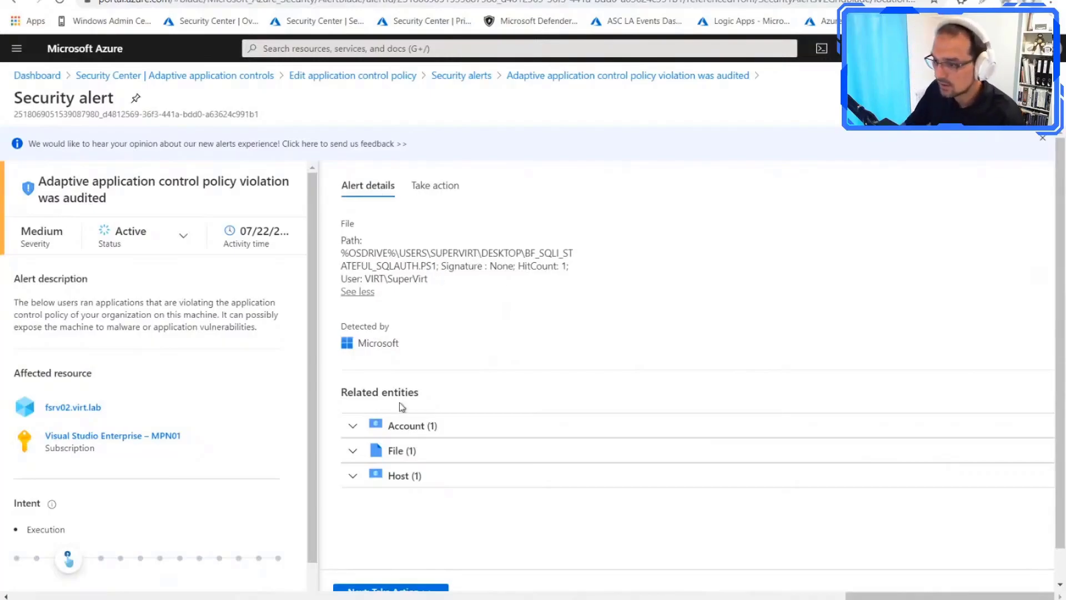
click(353, 426)
scroll(543, 343, down, 1)
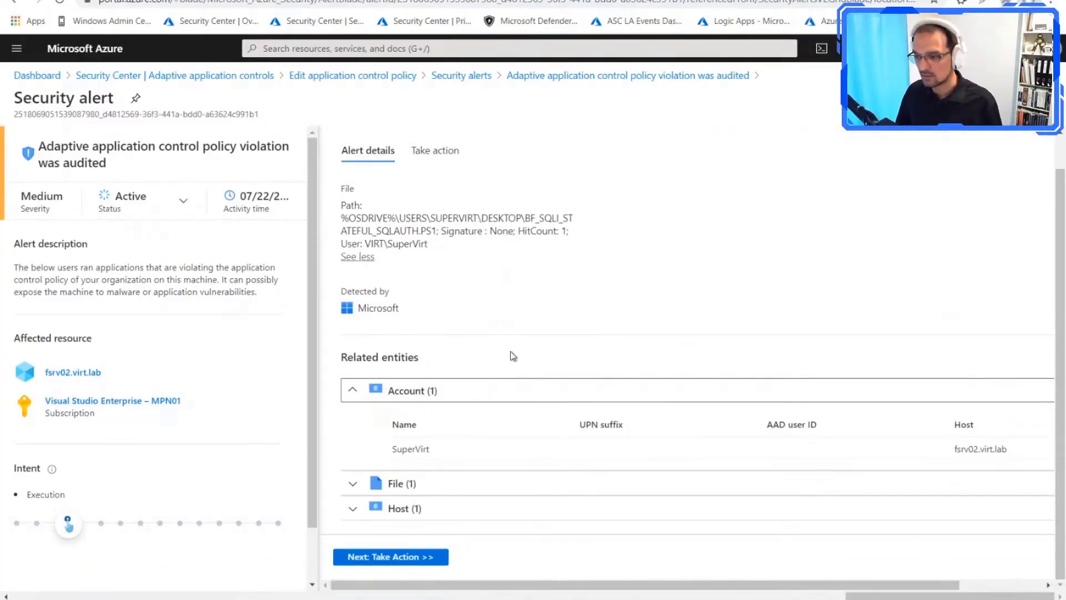
click(353, 483)
scroll(537, 414, down, 1)
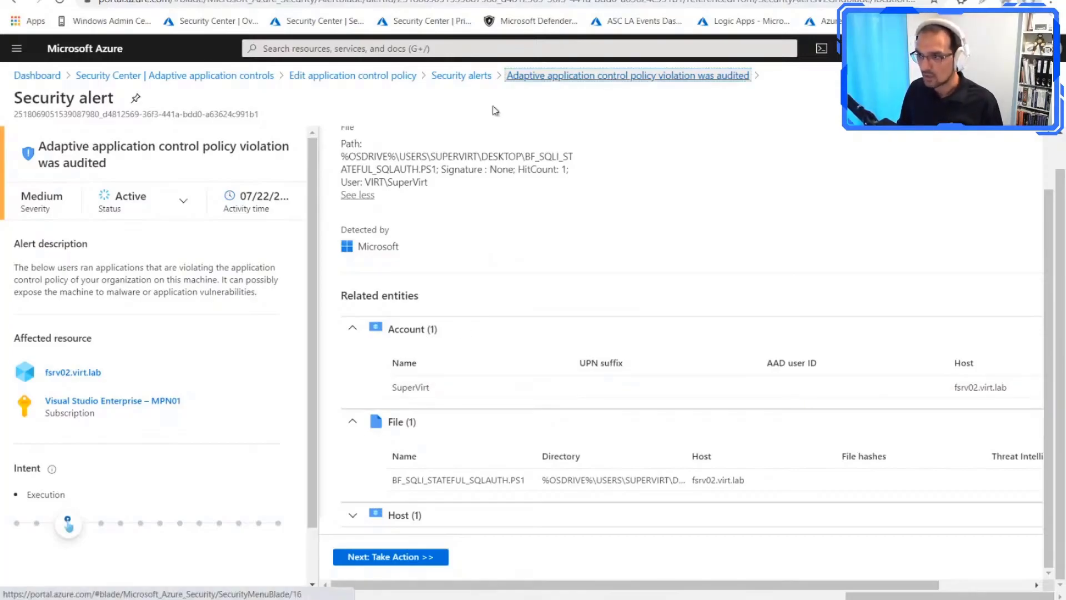
Step: Return to the GROUP1-NON-AZURE-EU application control policy and review its configured machines and publisher allowlist rules
click(608, 78)
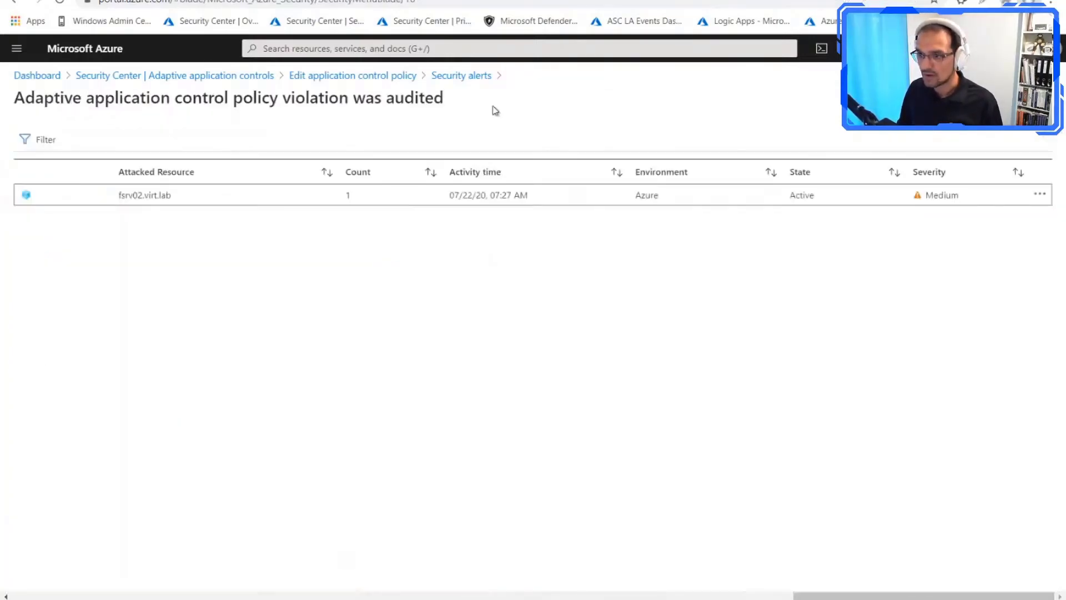
click(396, 77)
click(22, 279)
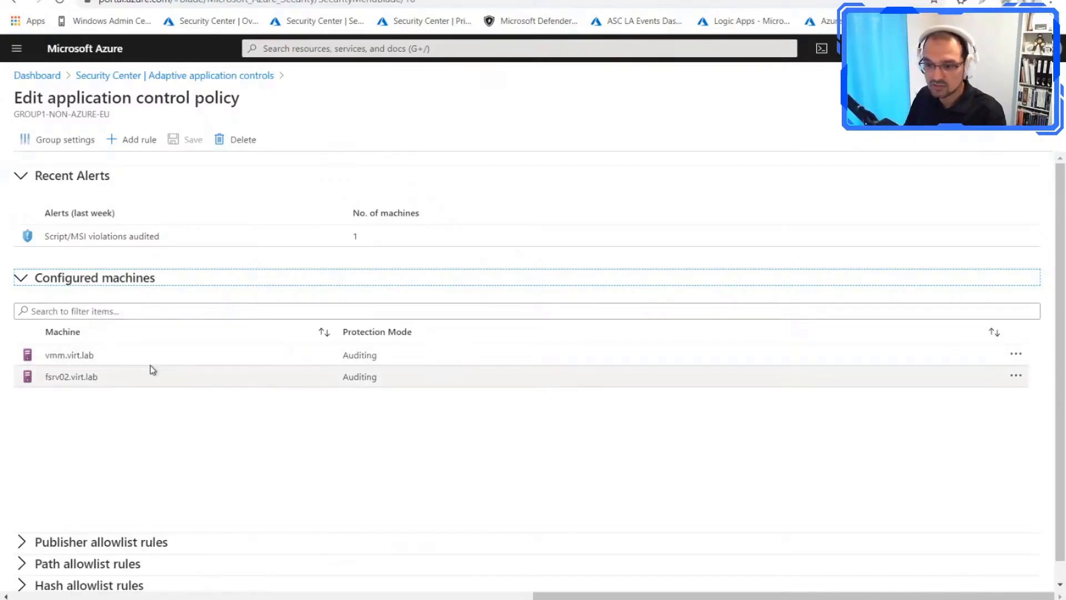
scroll(146, 372, down, 1)
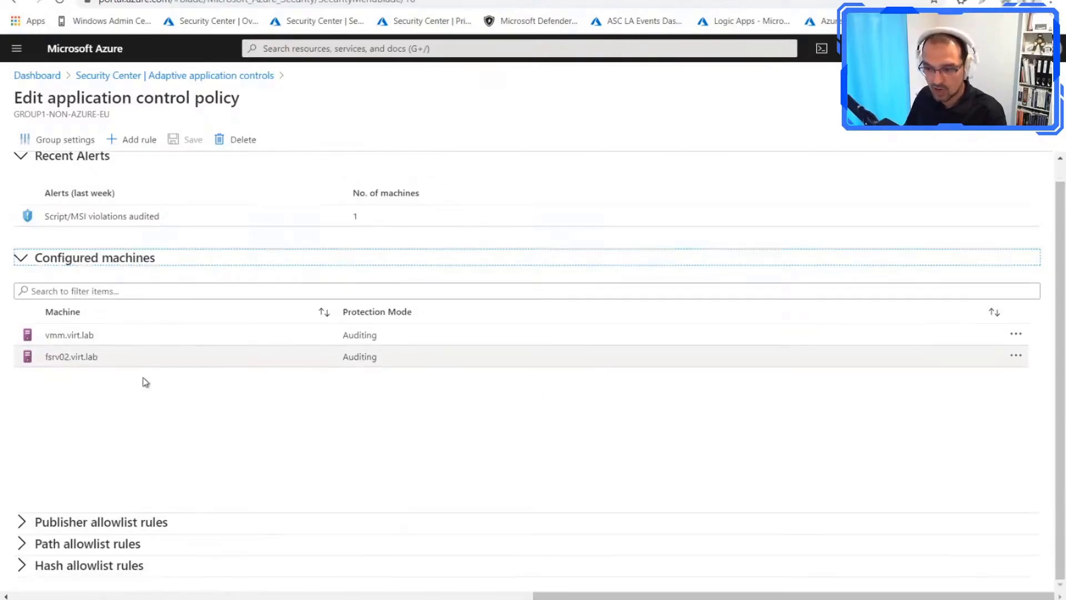
click(23, 523)
scroll(182, 380, down, 3)
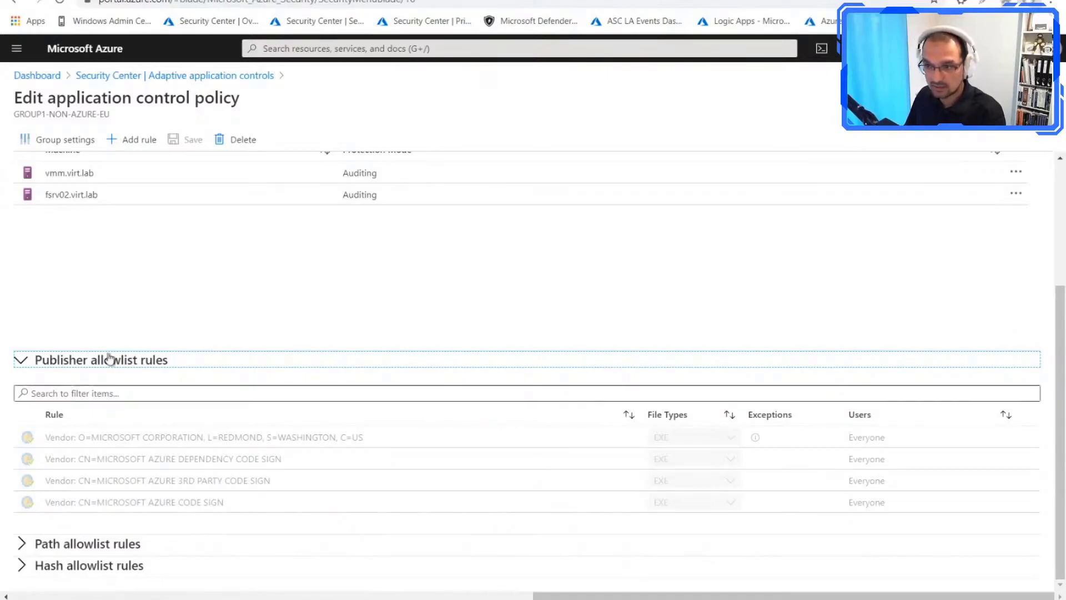
Step: Check which rule types are available for a new allowlist rule, and close the form without adding one
click(140, 155)
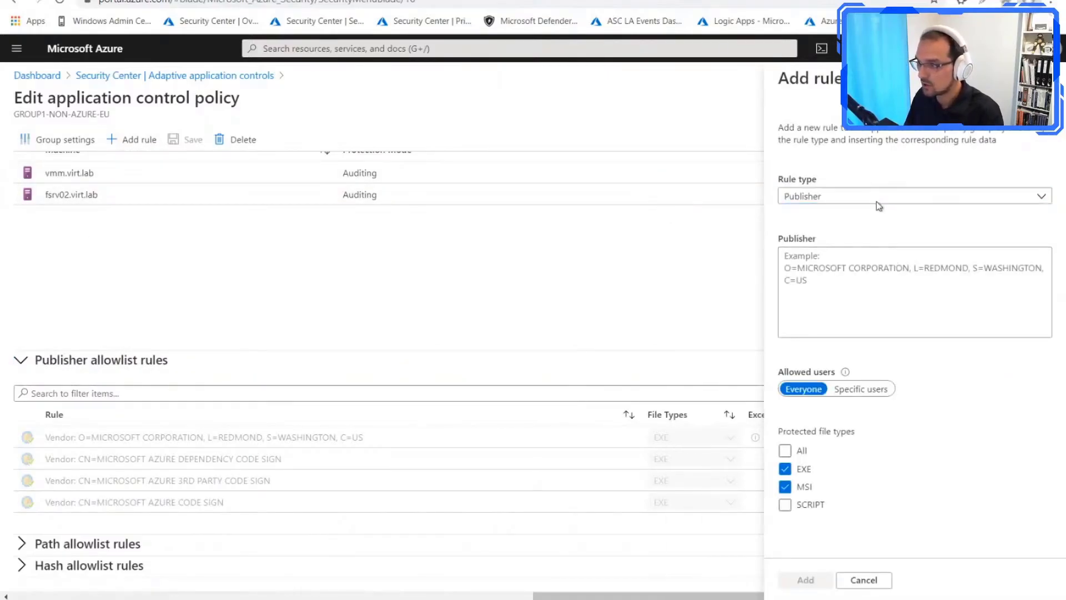
click(878, 206)
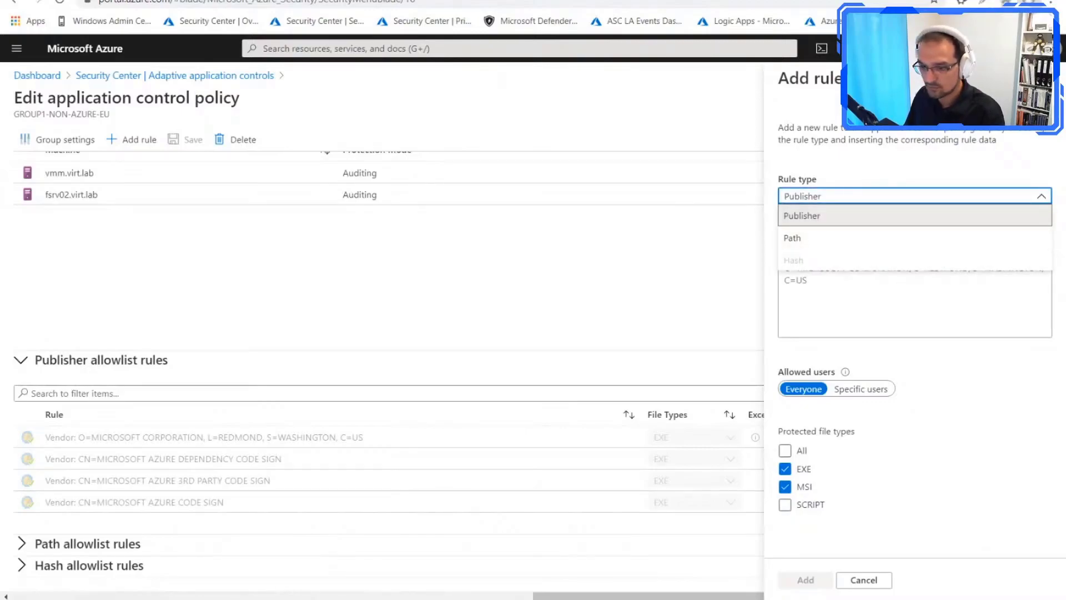
click(543, 219)
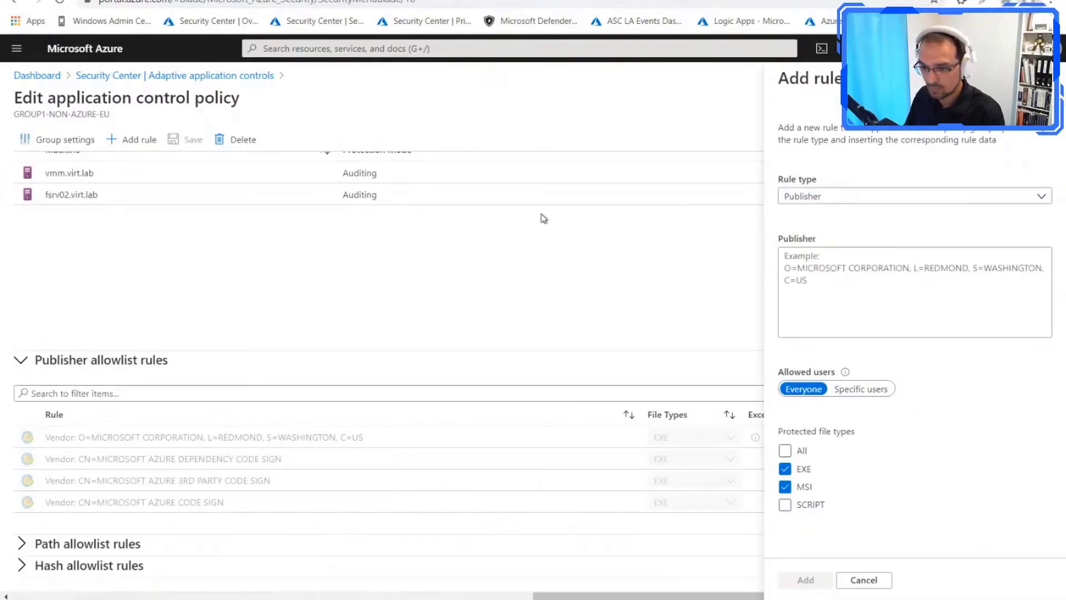
Step: Review the path allowlist rules, draft a path rule for C:\temp\script.ps1 allowed for everyone, and discard the draft
click(56, 545)
scroll(195, 434, down, 2)
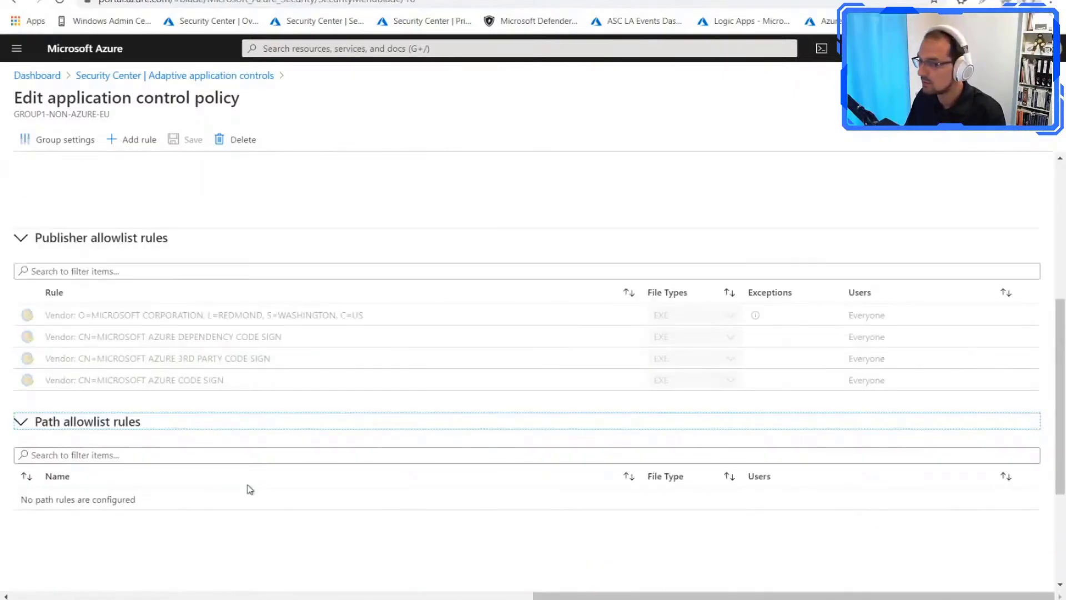
click(133, 139)
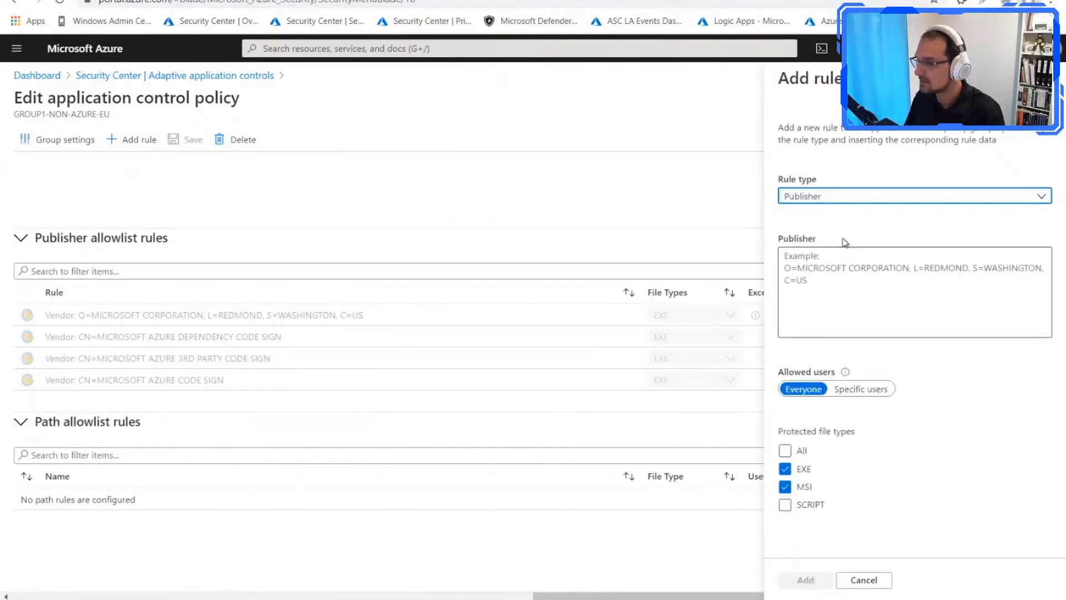
click(840, 200)
click(834, 236)
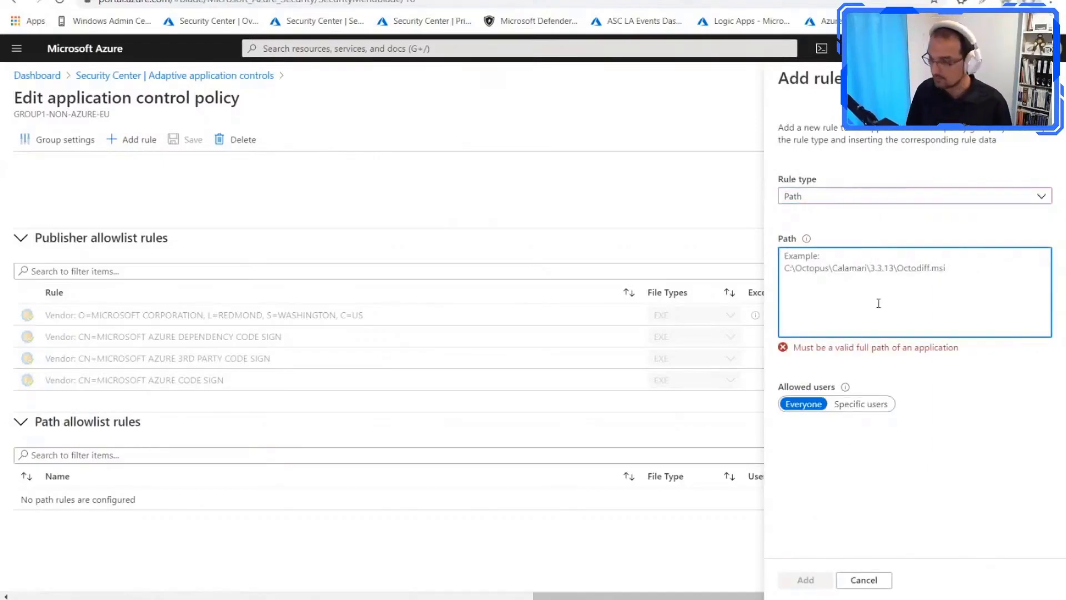
text(C:\temp\script.ps1)
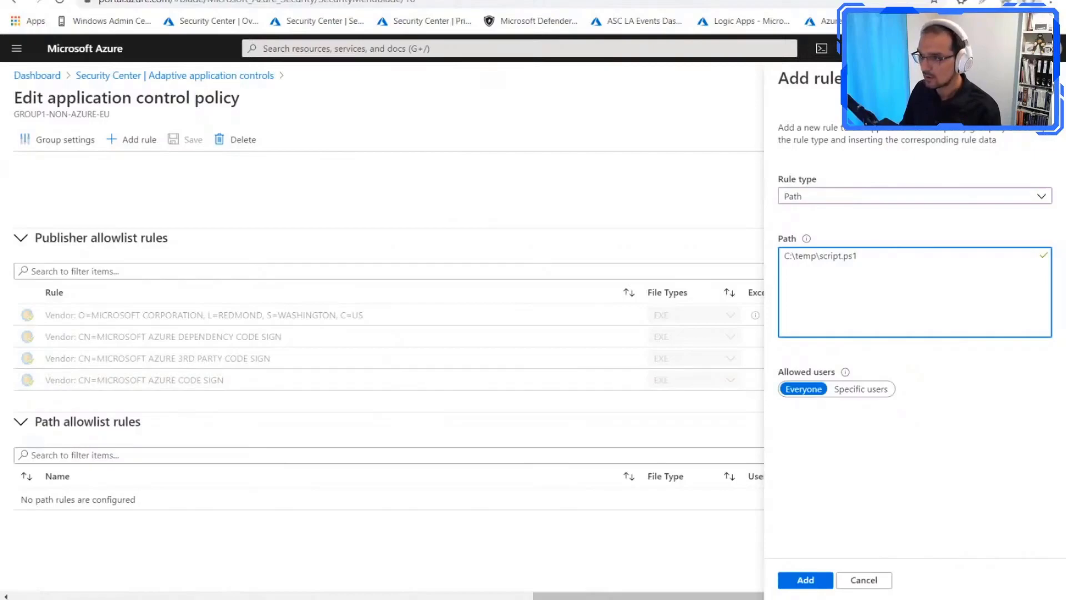
click(171, 376)
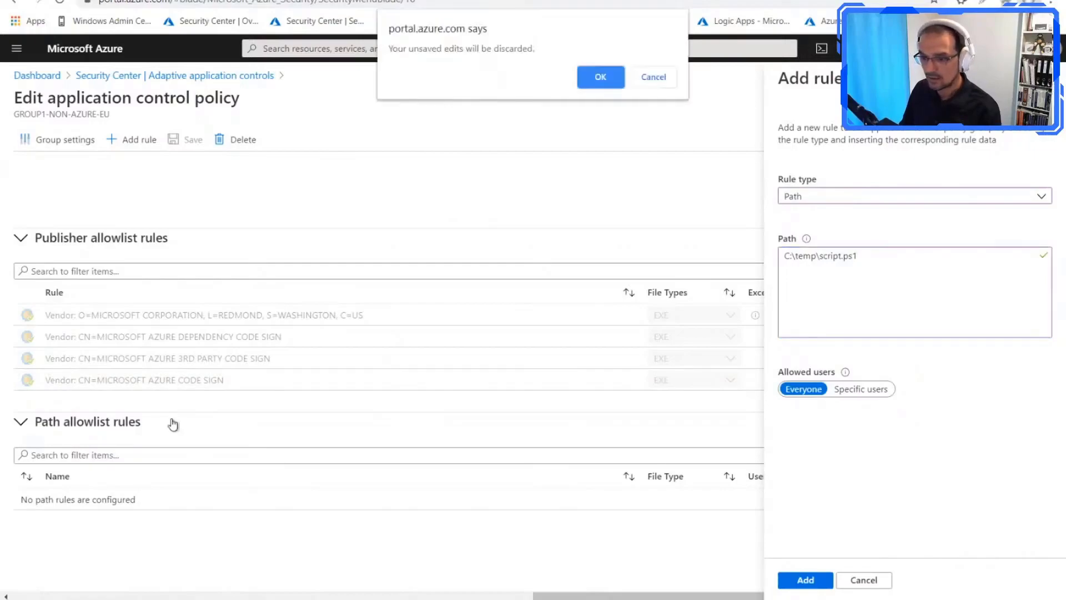
click(602, 79)
Step: Open the group settings of GROUP1-NON-AZURE-EU and examine the protection modes for EXE, MSI and SCRIPT files
scroll(161, 454, down, 3)
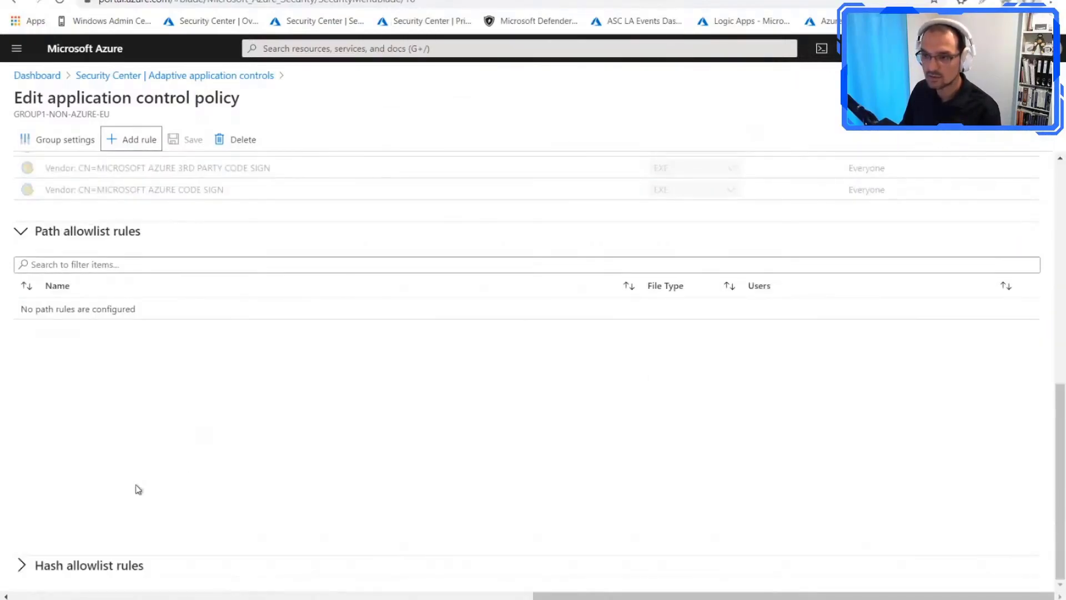
scroll(152, 238, up, 10)
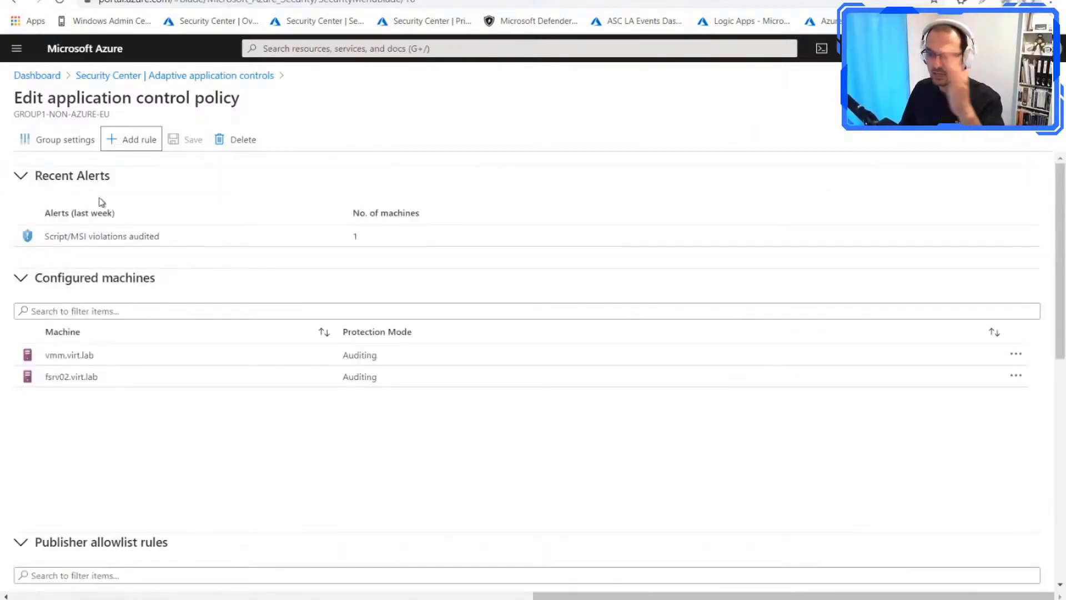
click(63, 141)
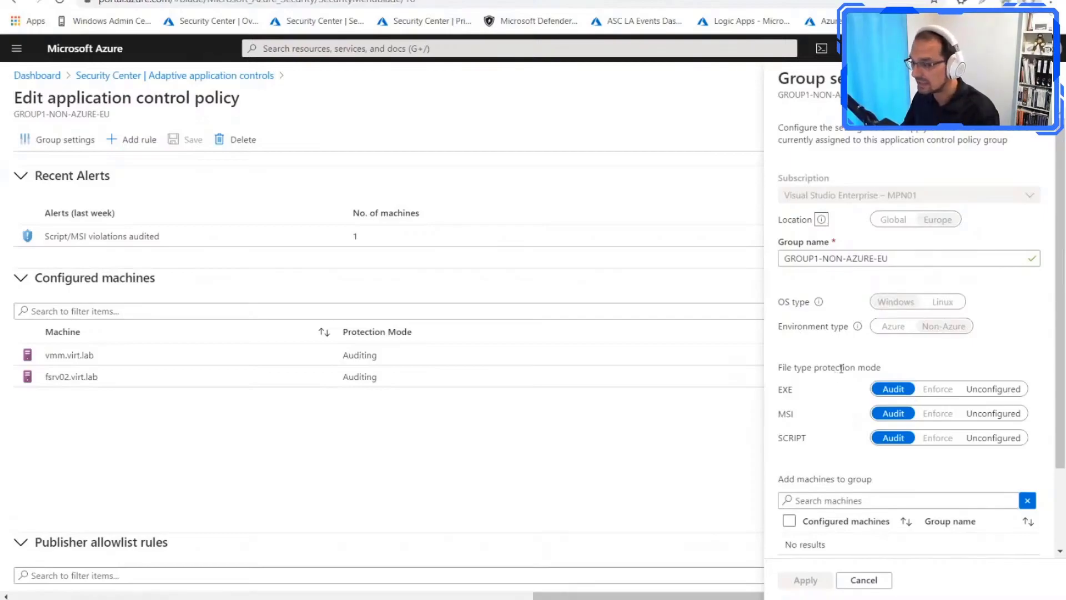
drag(805, 392, 788, 390)
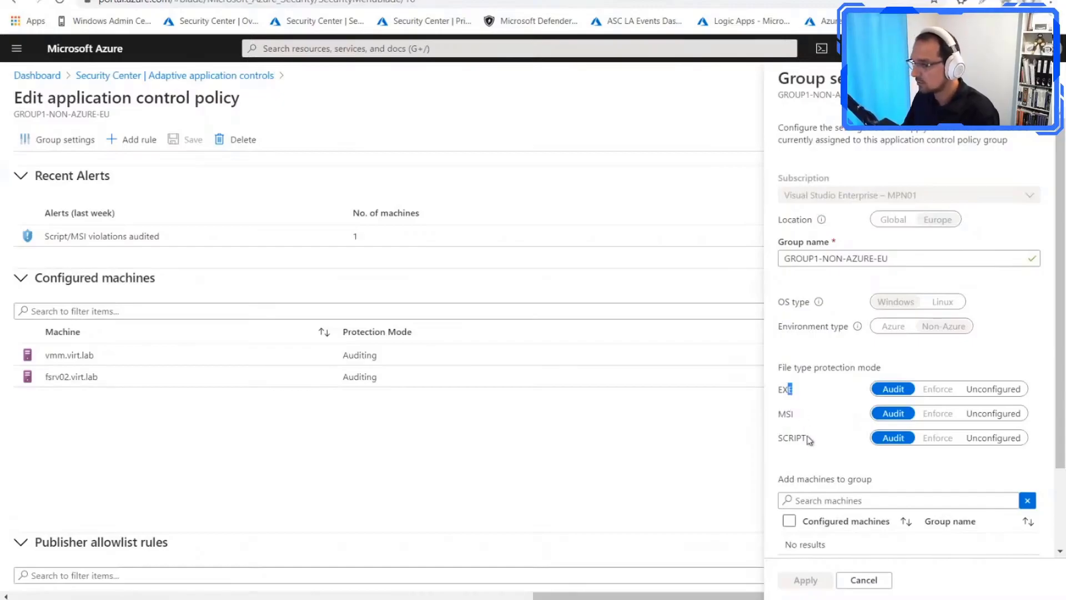
scroll(880, 440, down, 1)
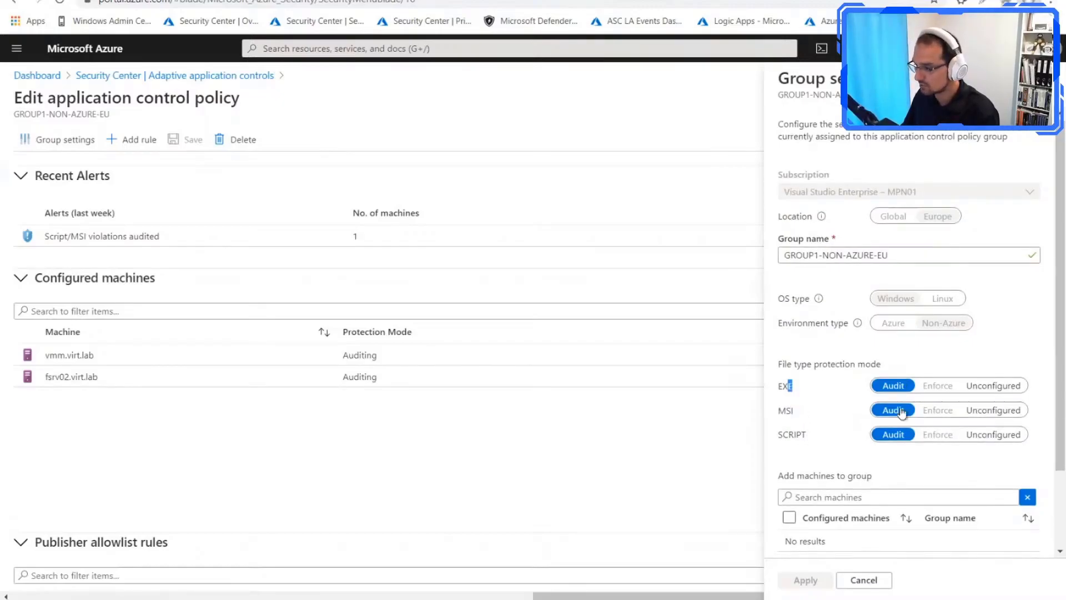
Step: Check the Enforce mode and the machines available to add in the group settings, and close the settings without changes
click(935, 389)
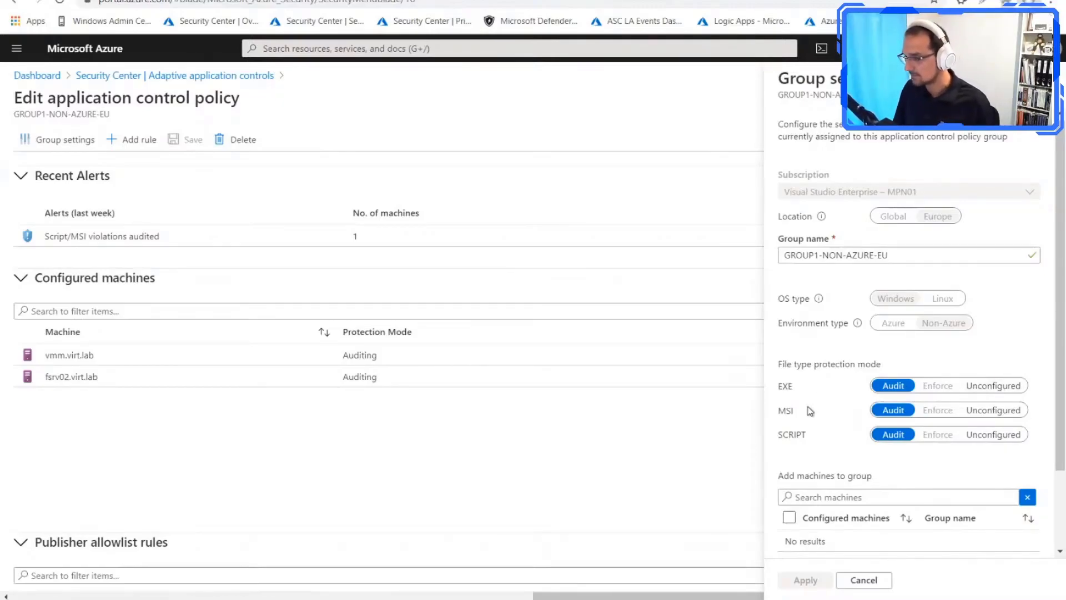
scroll(823, 390, down, 2)
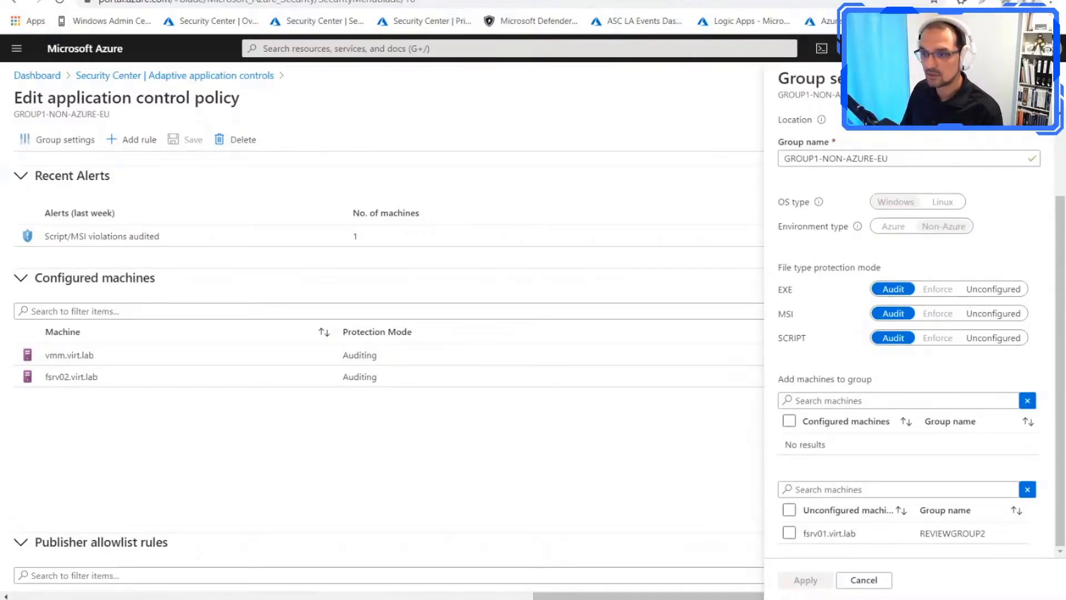
click(1046, 78)
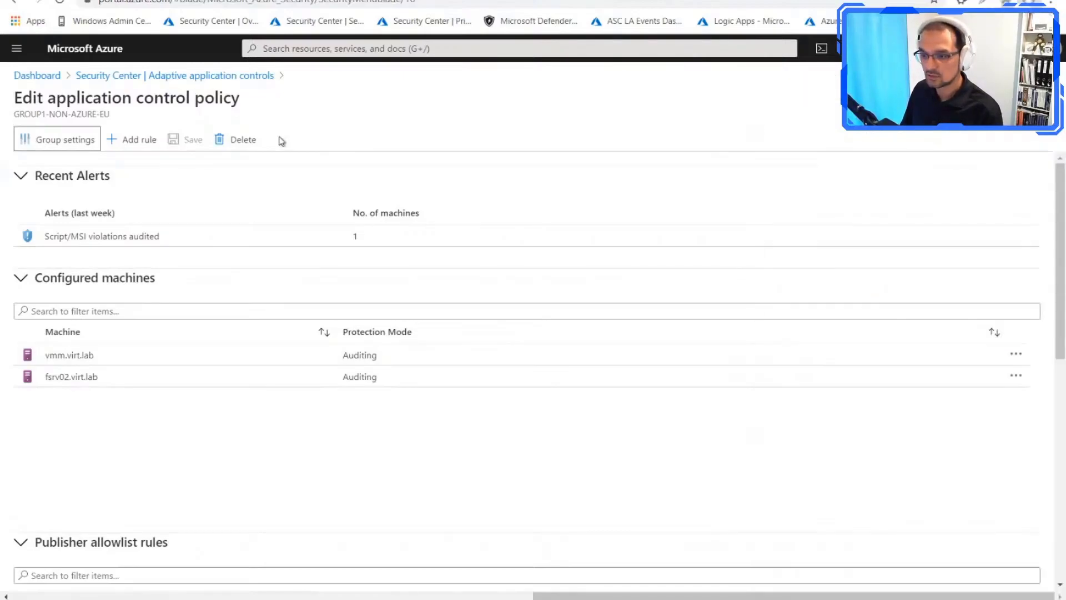
Step: Return to the adaptive application controls overview and review the machines without a recommendation and the recommended groups
click(243, 78)
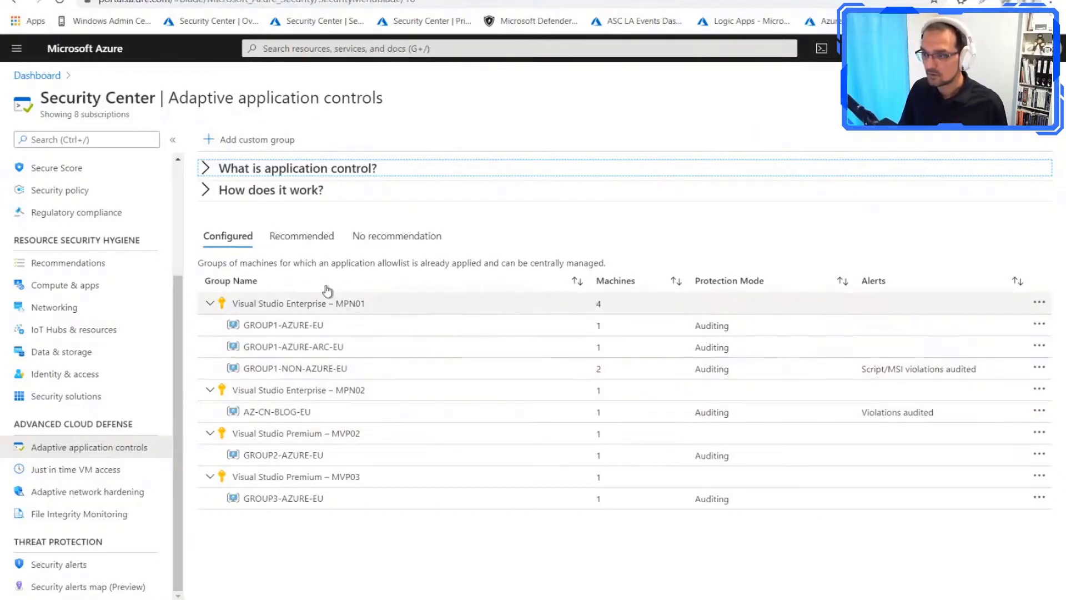
click(361, 236)
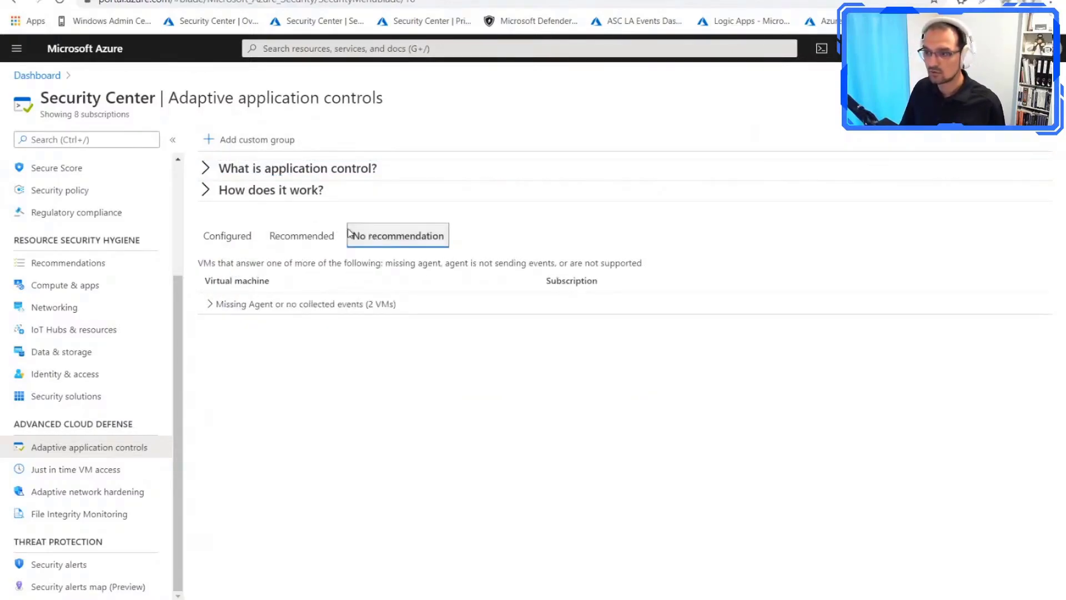
click(206, 304)
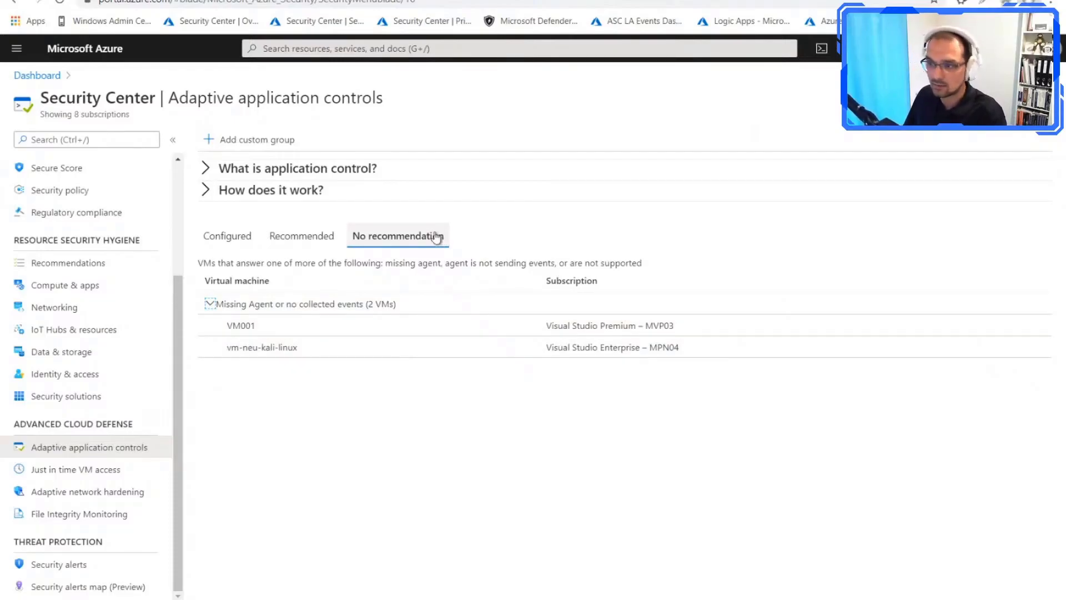
click(321, 239)
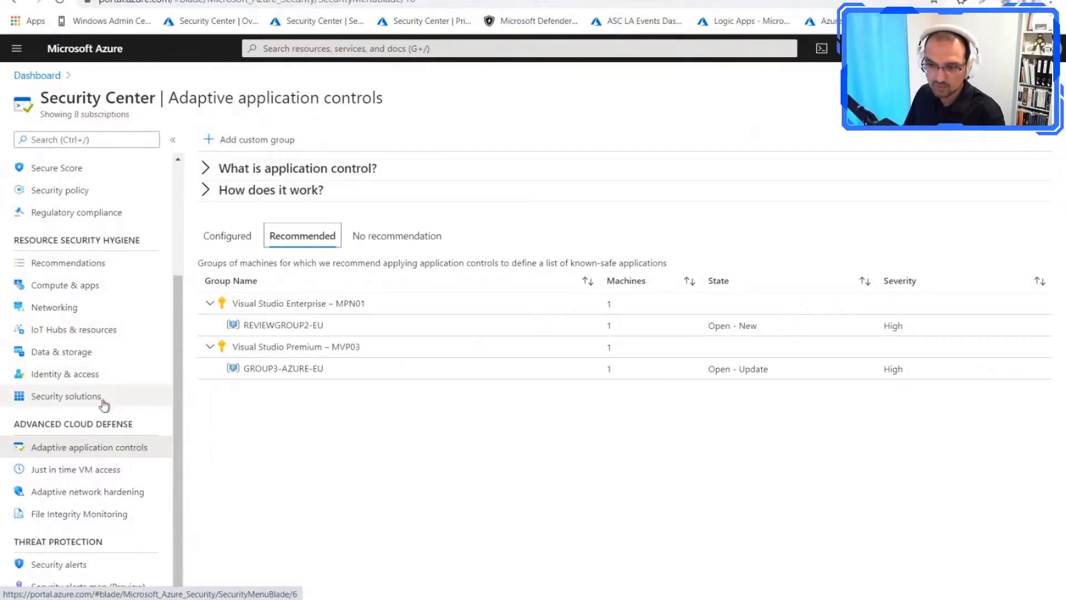
Step: Open the File Integrity Monitoring dashboard of the la-az-weu-security workspace and its change tracking configuration
click(68, 520)
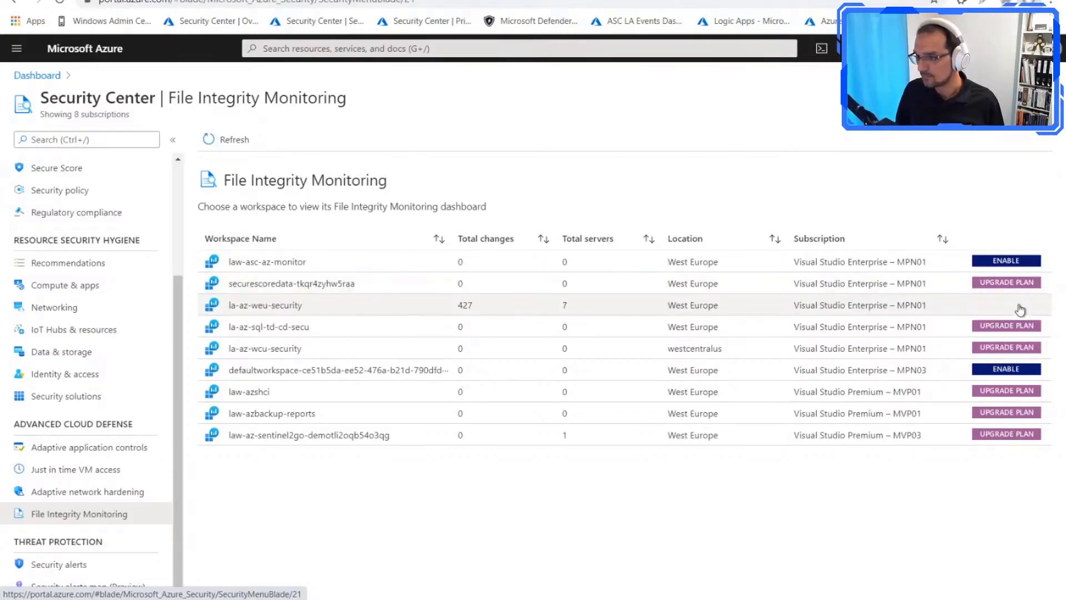
click(406, 314)
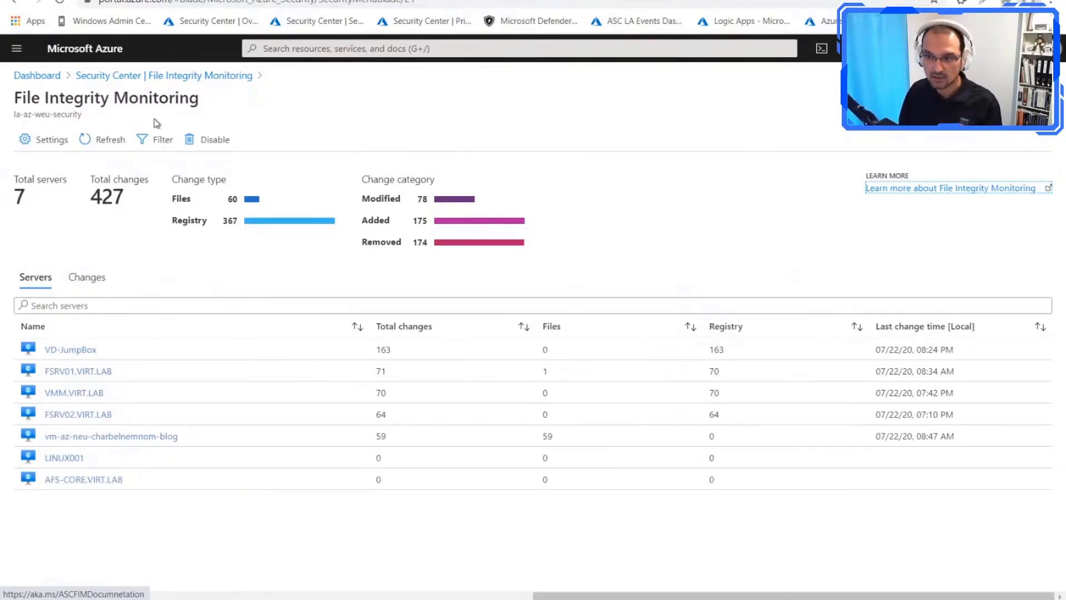
click(60, 145)
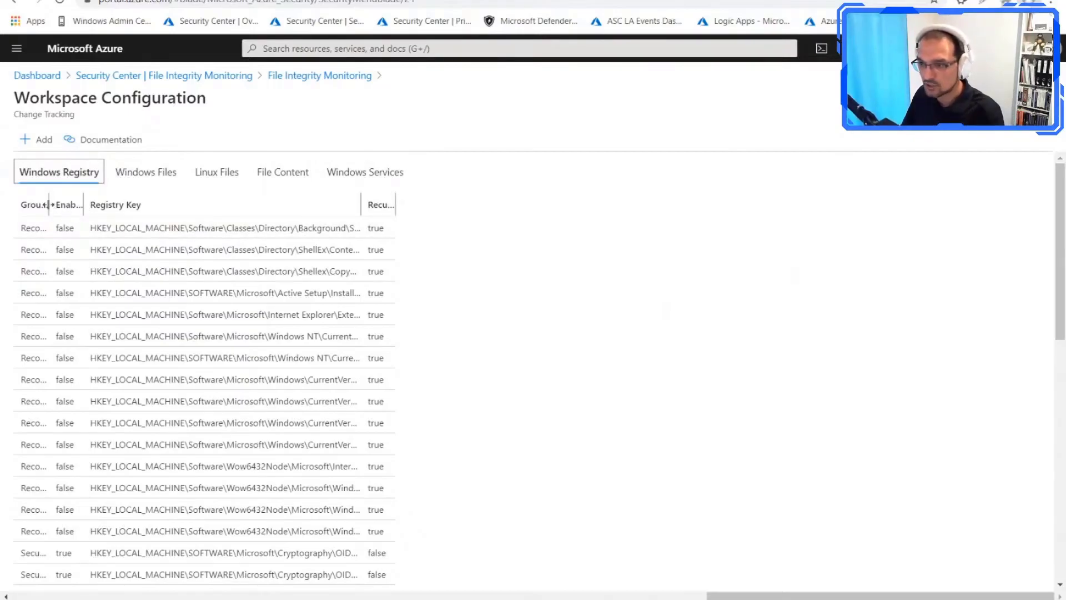
Step: Widen the Group, Registry Key and Recursive columns, and view the first recommended registry entry's details without changing them
drag(198, 205, 260, 206)
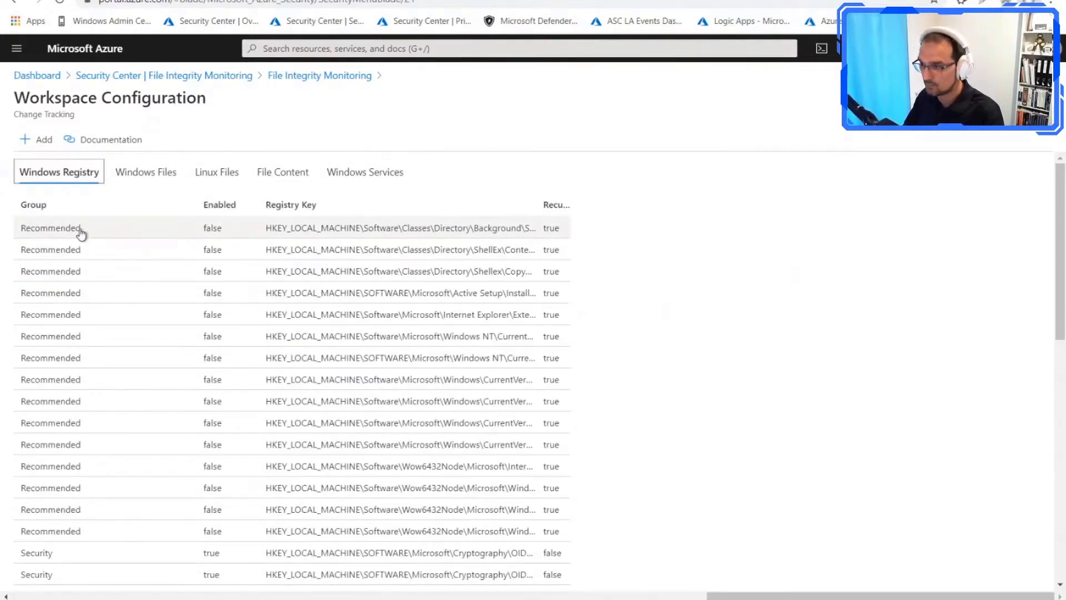
drag(571, 205, 672, 206)
drag(542, 207, 650, 209)
click(161, 229)
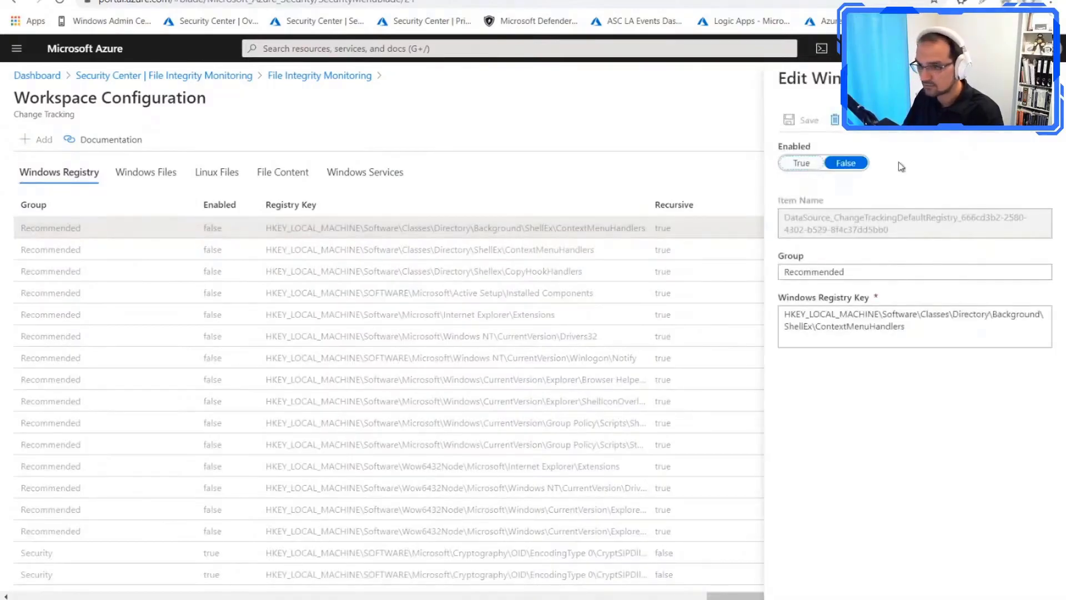
click(298, 231)
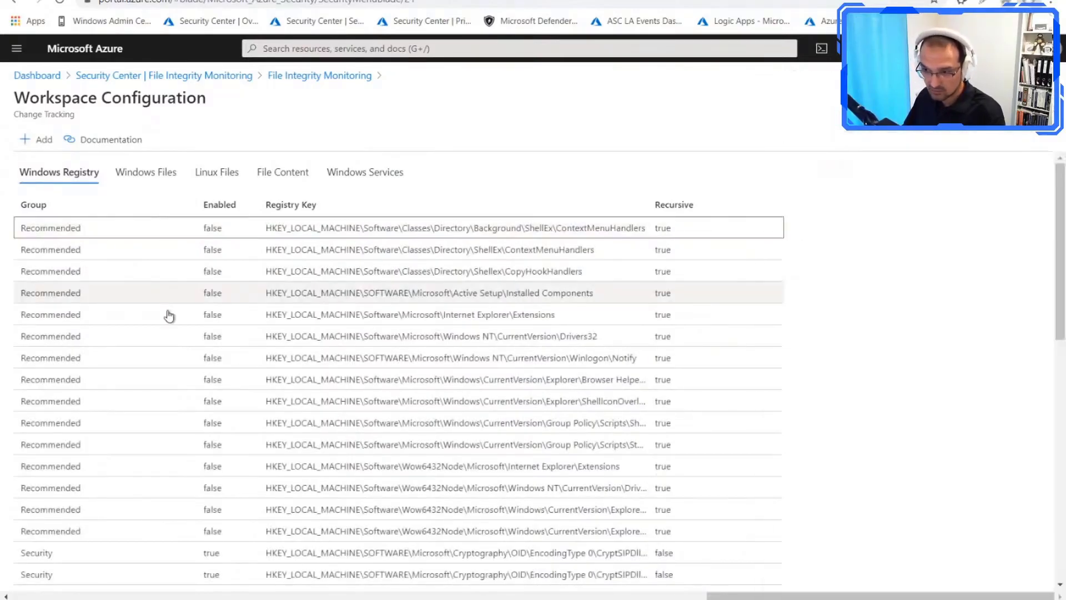
Step: Review the Recommended and Security registry keys and check the form for adding a registry key, without adding one
scroll(148, 497, down, 2)
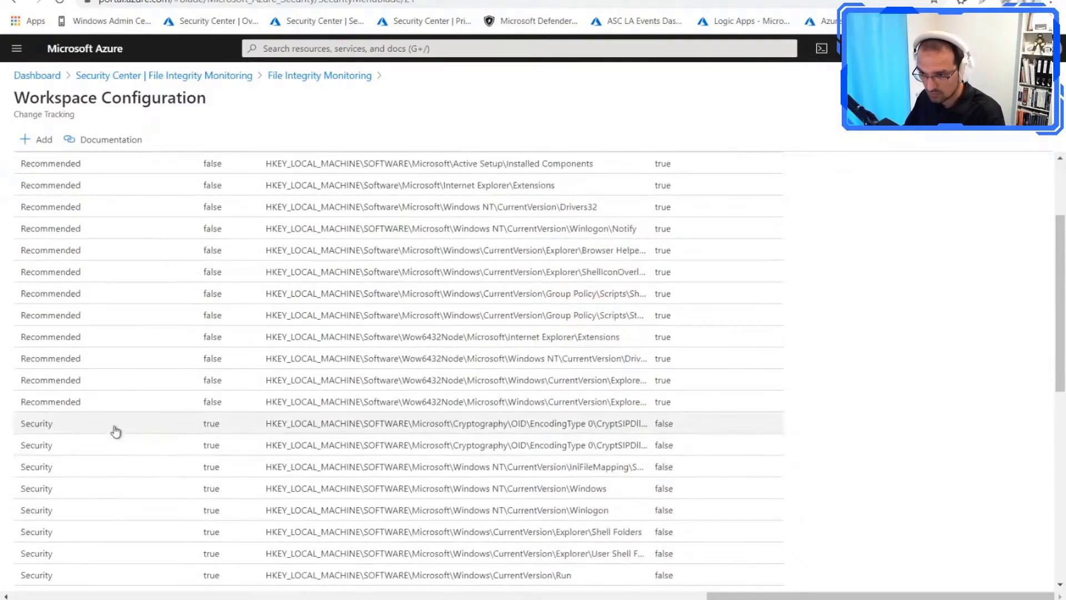
scroll(120, 433, down, 3)
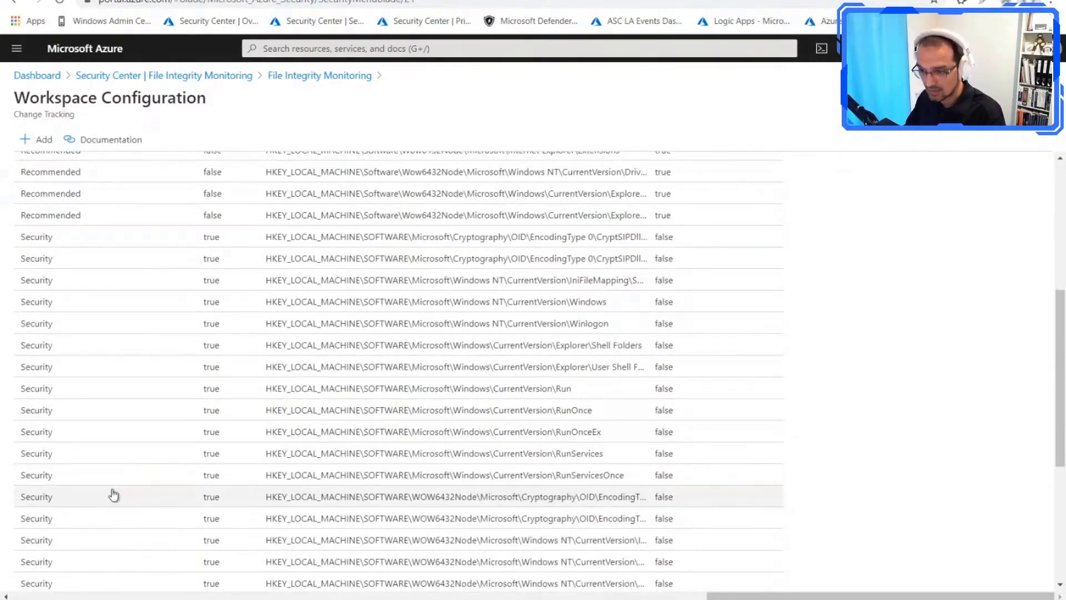
scroll(145, 490, down, 4)
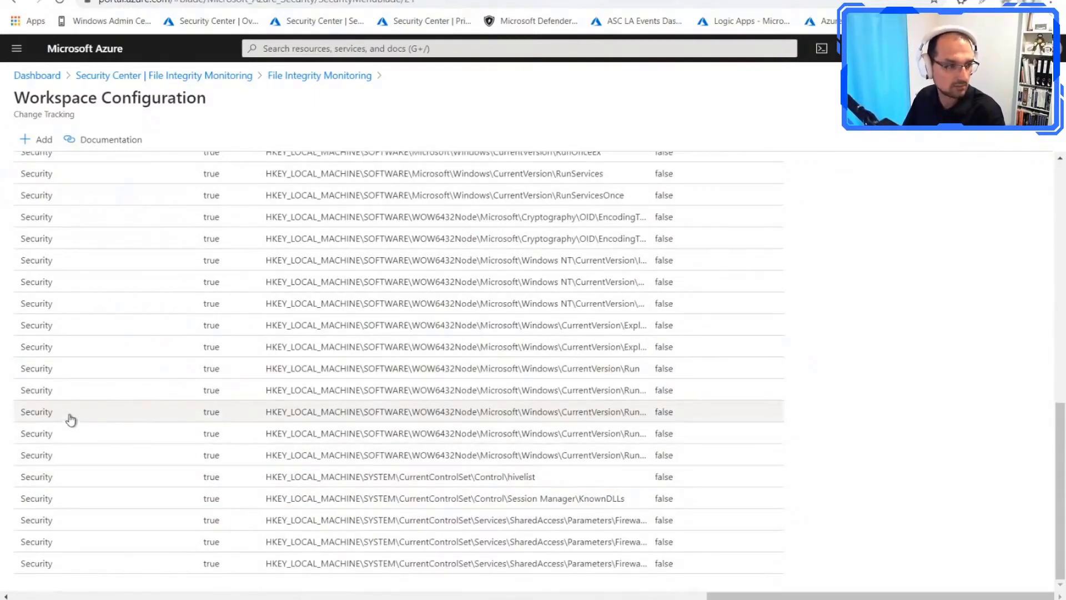
scroll(133, 452, up, 4)
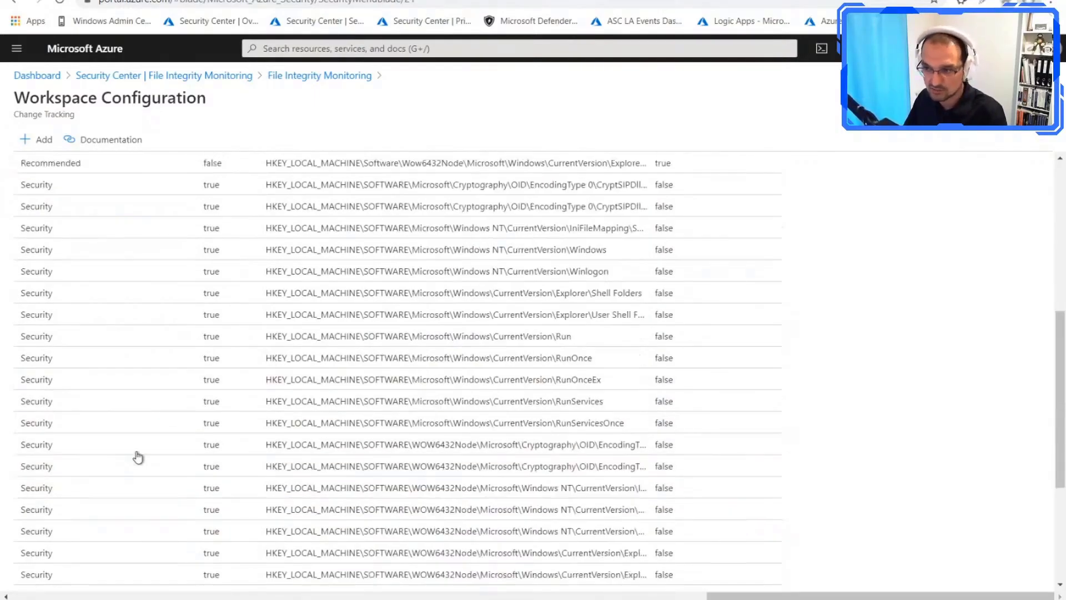
scroll(144, 439, up, 5)
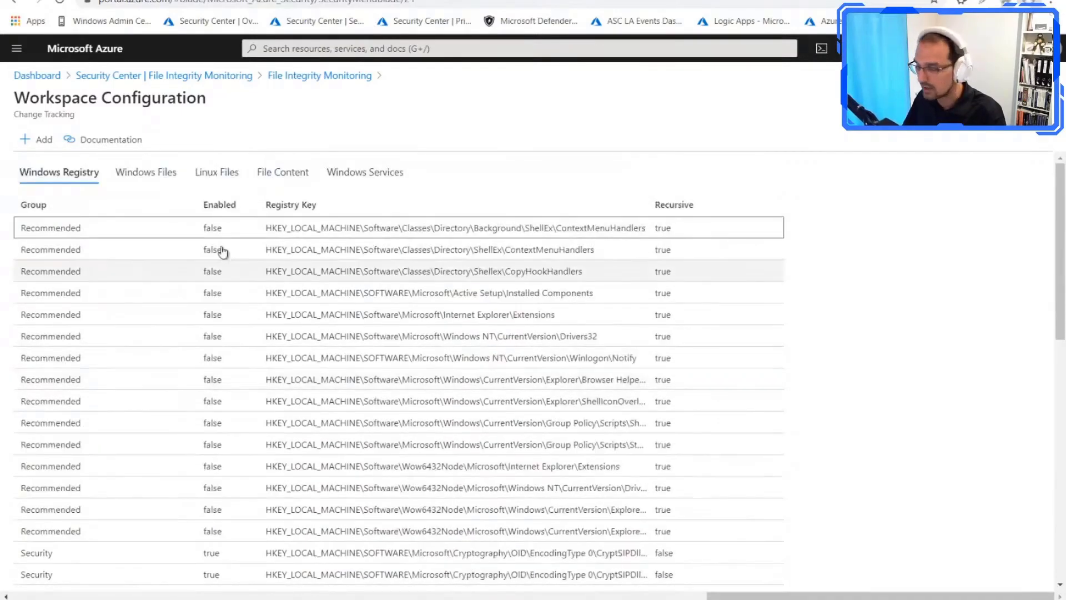
click(40, 142)
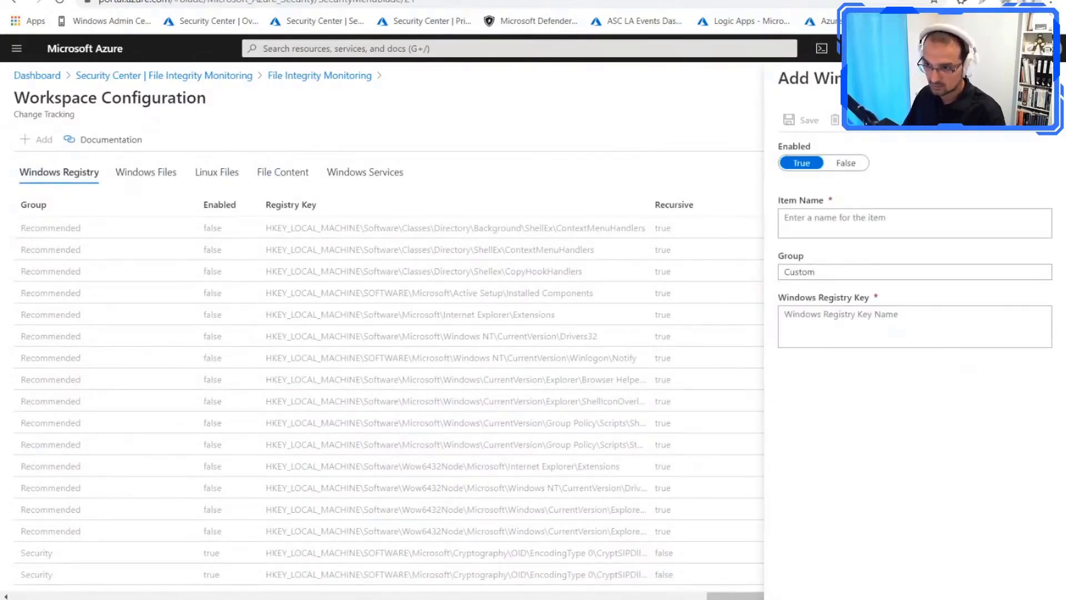
click(1051, 78)
Step: Check the form for adding a tracked Windows file without adding one, and narrow the Group column of the Windows files list
click(150, 174)
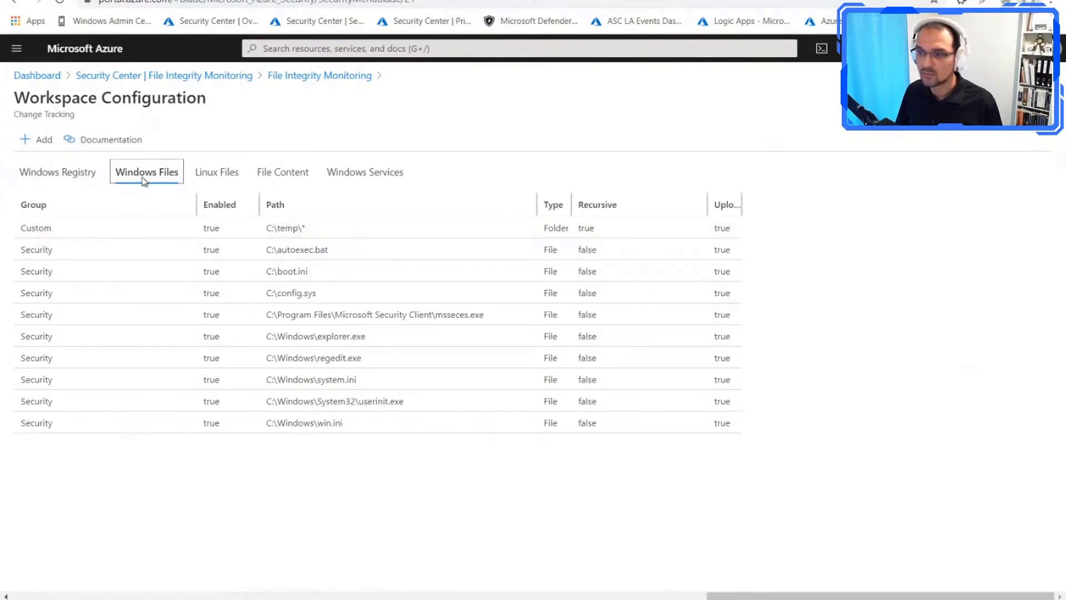
click(36, 142)
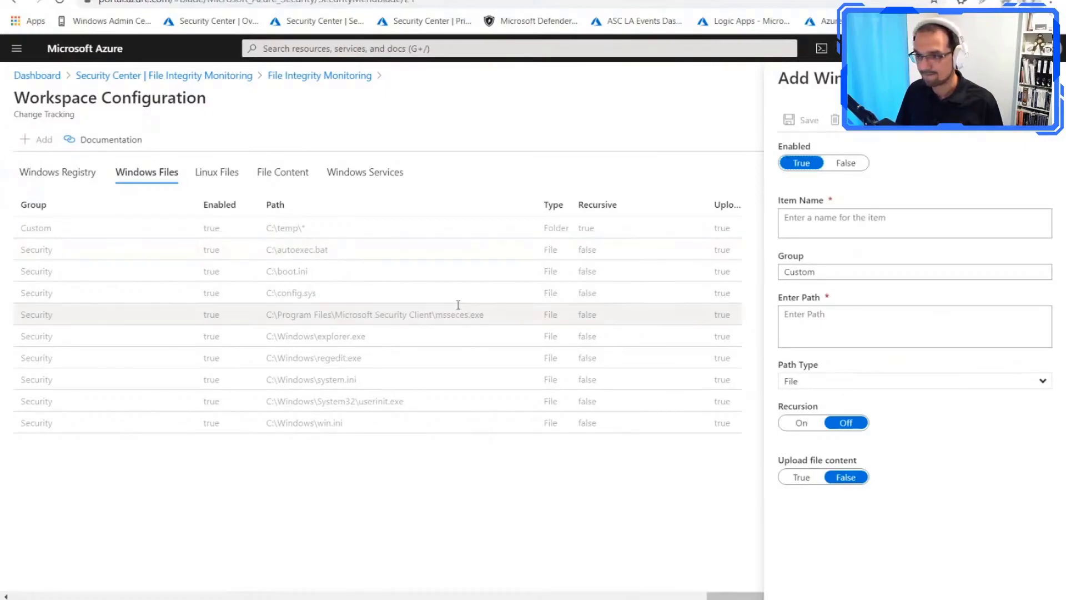
click(1046, 78)
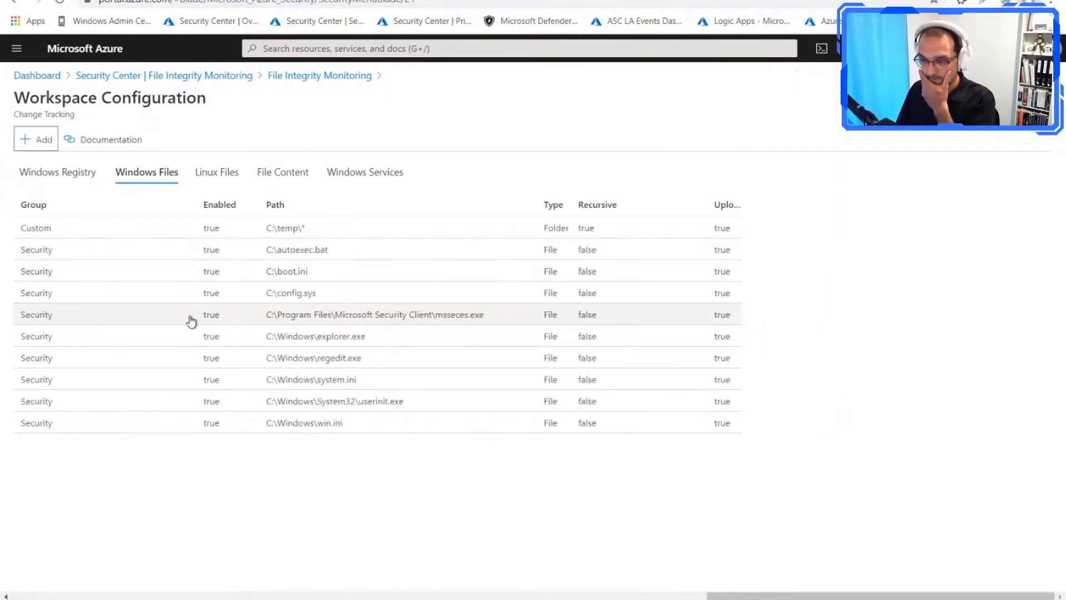
drag(198, 205, 143, 212)
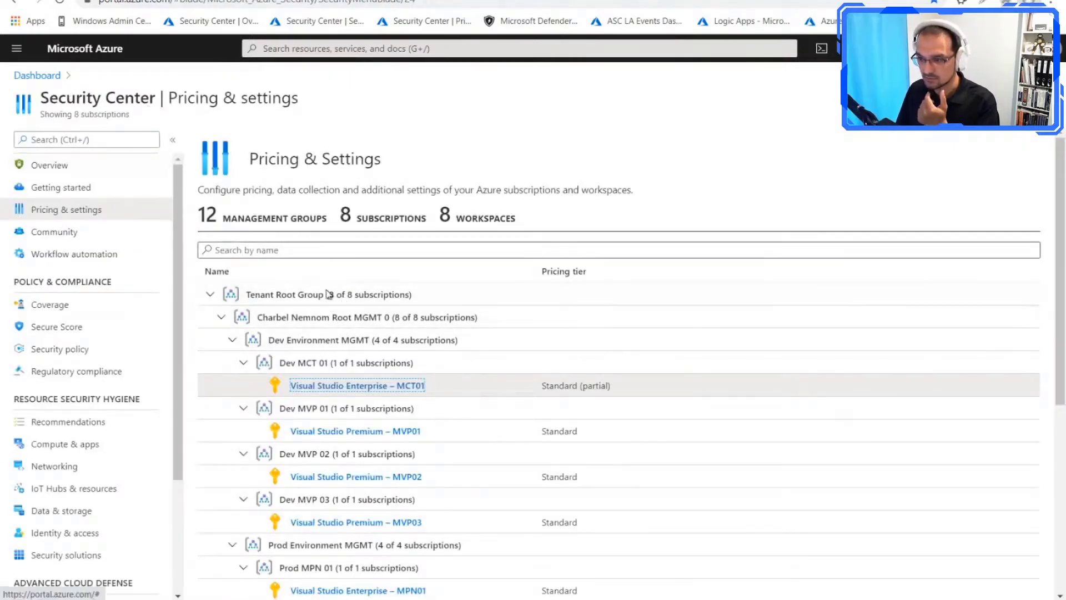
Step: Review the pricing tier of the la-az-weu-security workspace in Pricing & settings, and return to the workspace's change tracking configuration
scroll(362, 303, down, 5)
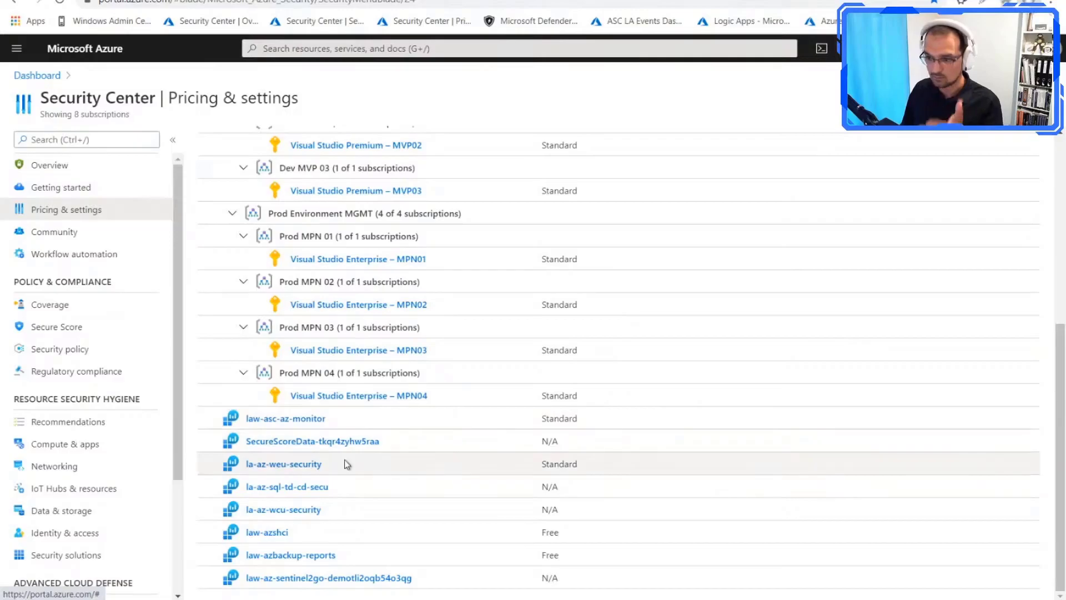
click(306, 468)
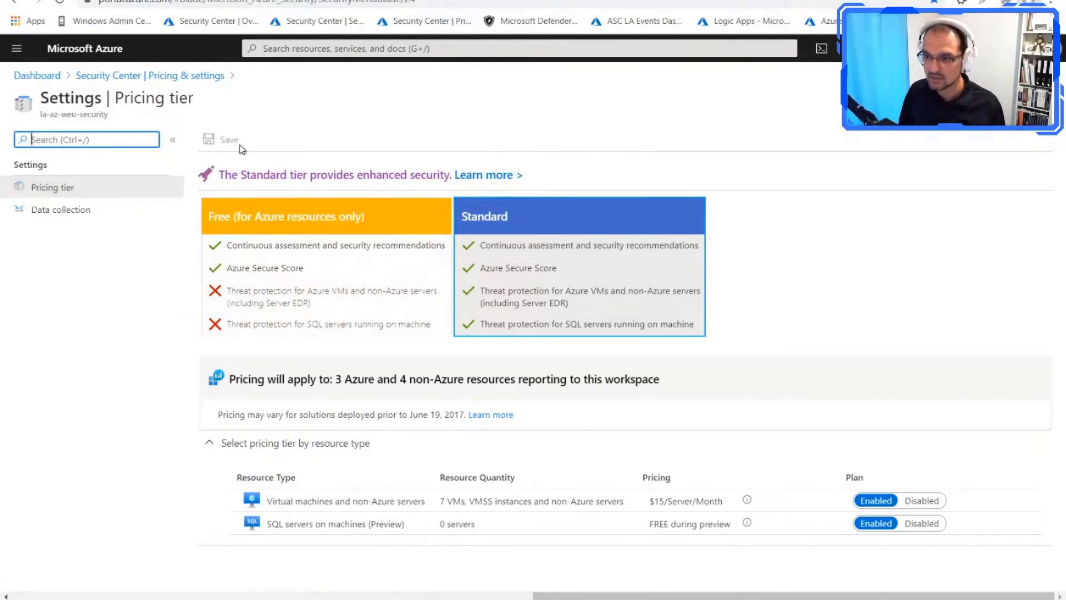
drag(118, 117, 38, 117)
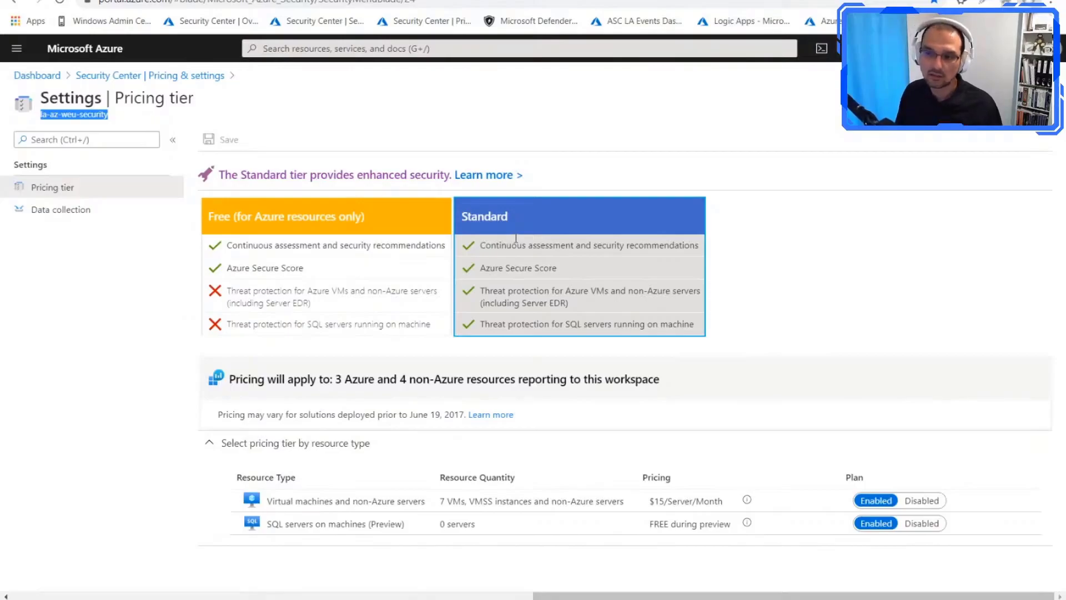
click(89, 116)
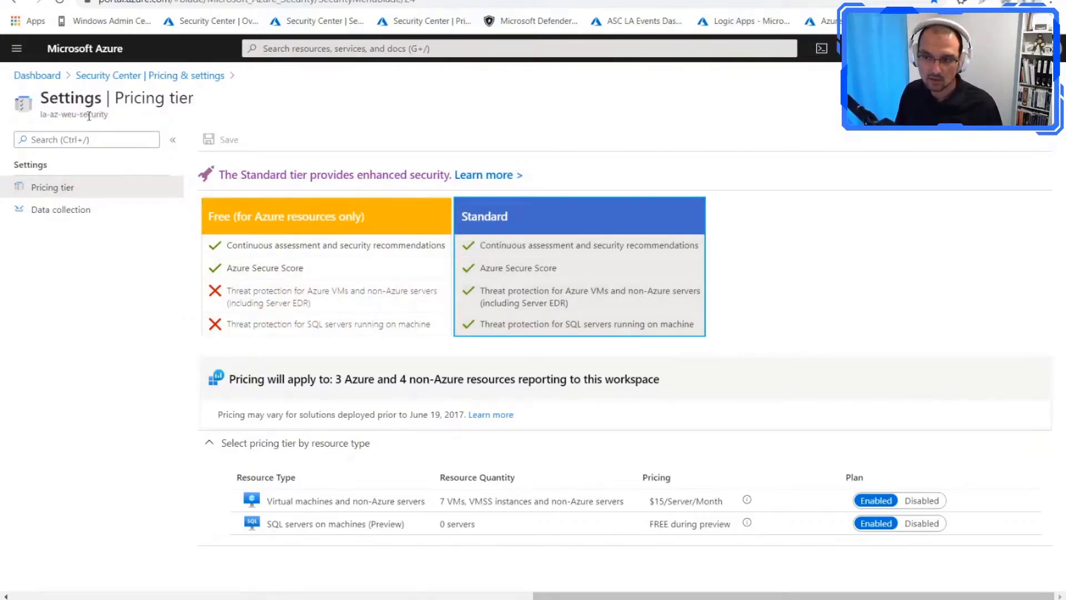
drag(105, 115, 40, 115)
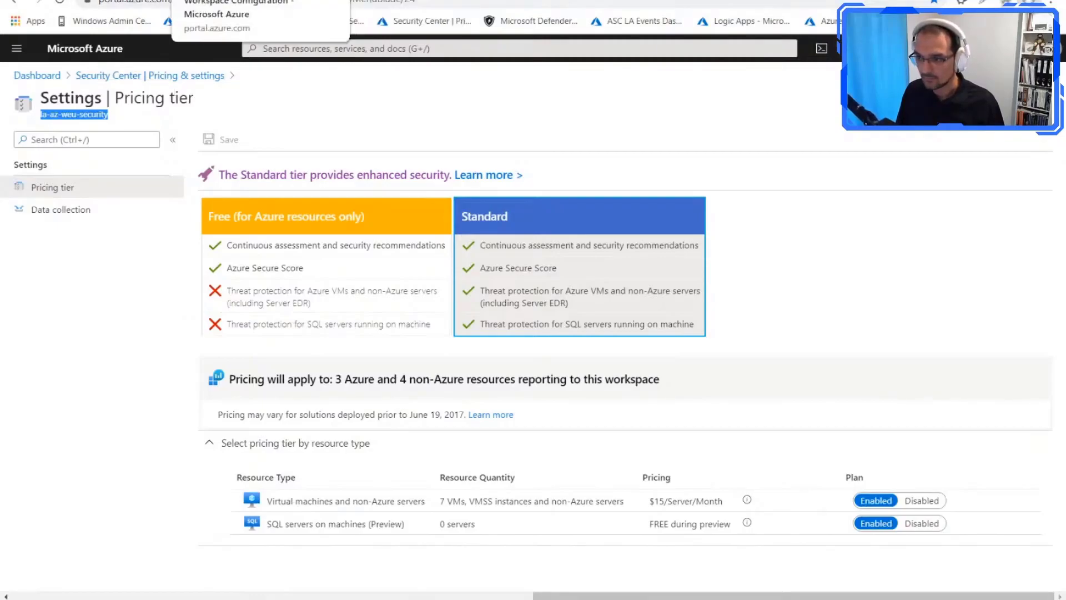
click(222, 0)
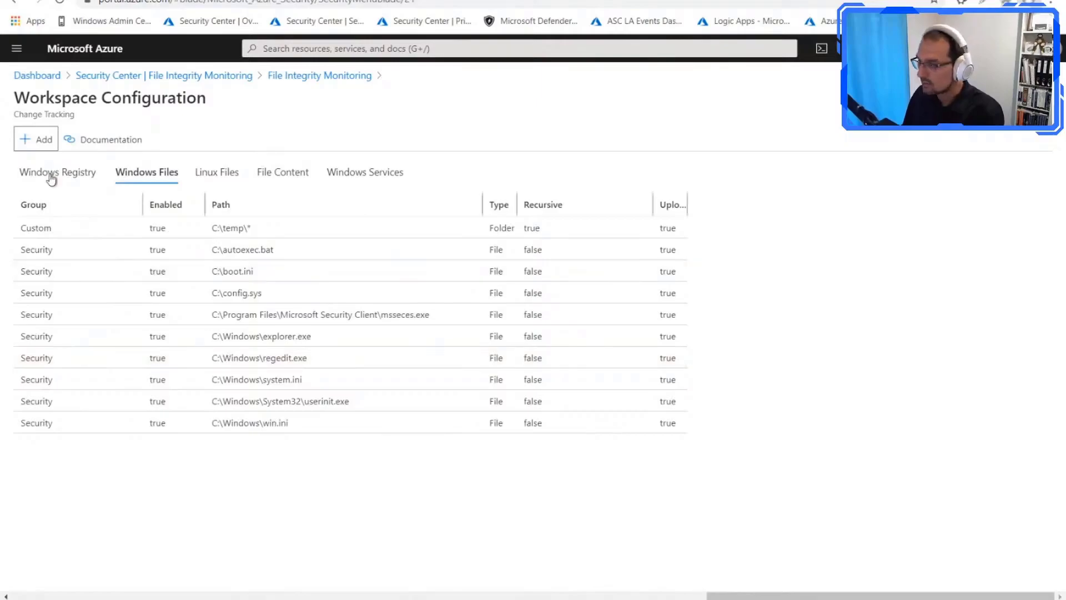
Step: Draft a new tracked Windows file entry with recursion on, and discard the draft
click(32, 145)
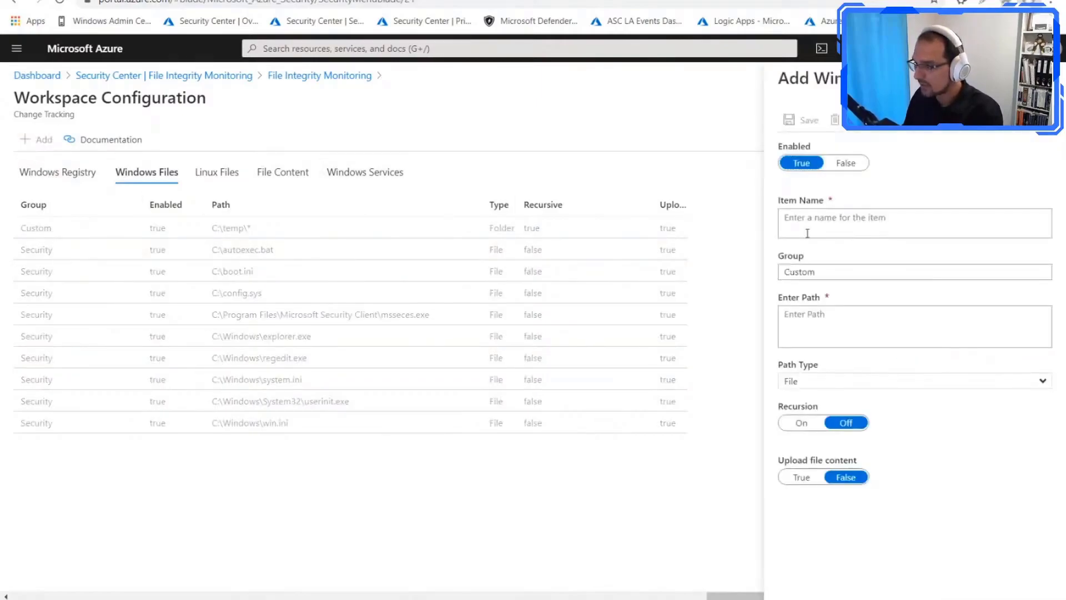
click(802, 425)
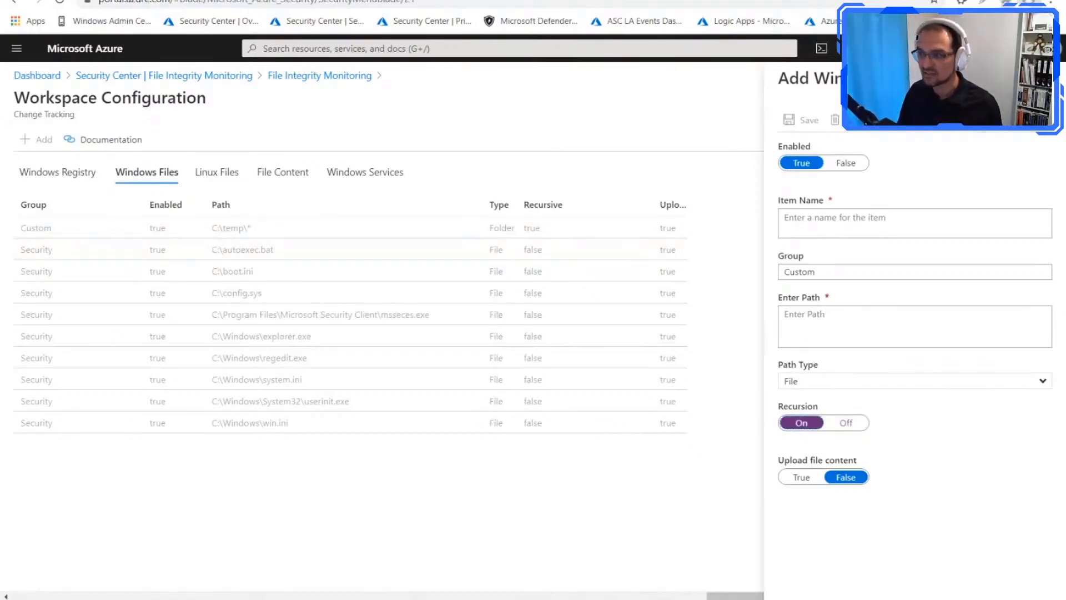
click(795, 122)
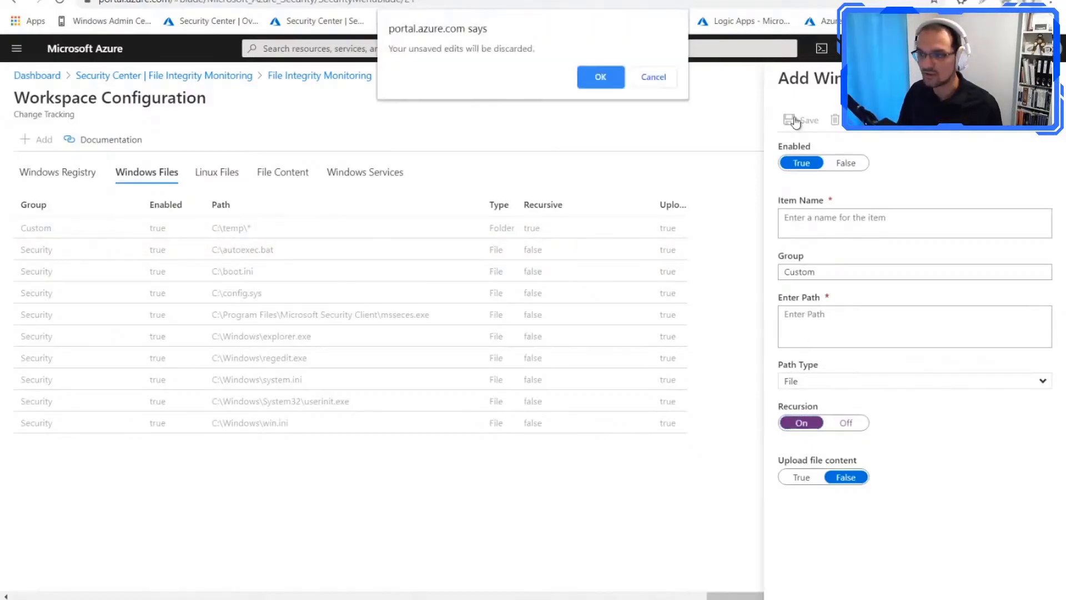
click(585, 85)
Step: Open the custom C:\temp\* entry and check its path type options, keeping Folder selected
click(243, 235)
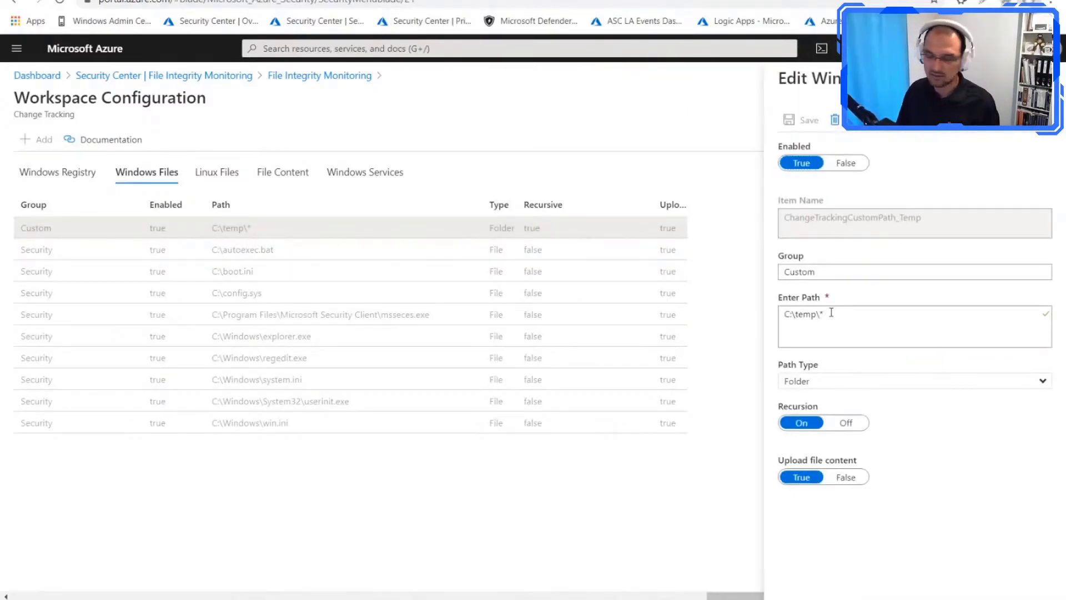
click(808, 382)
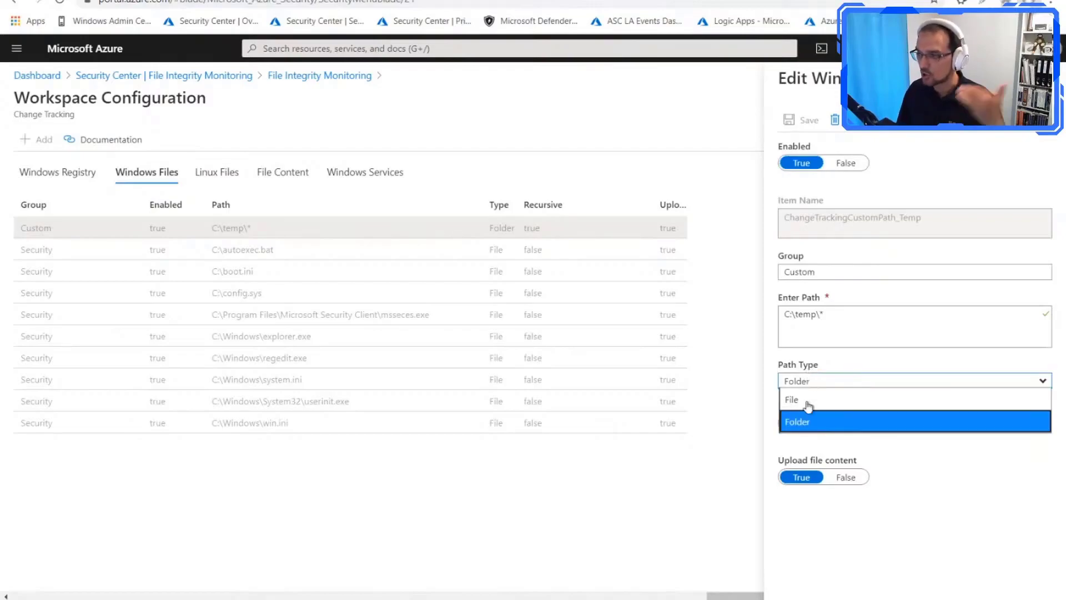
click(810, 421)
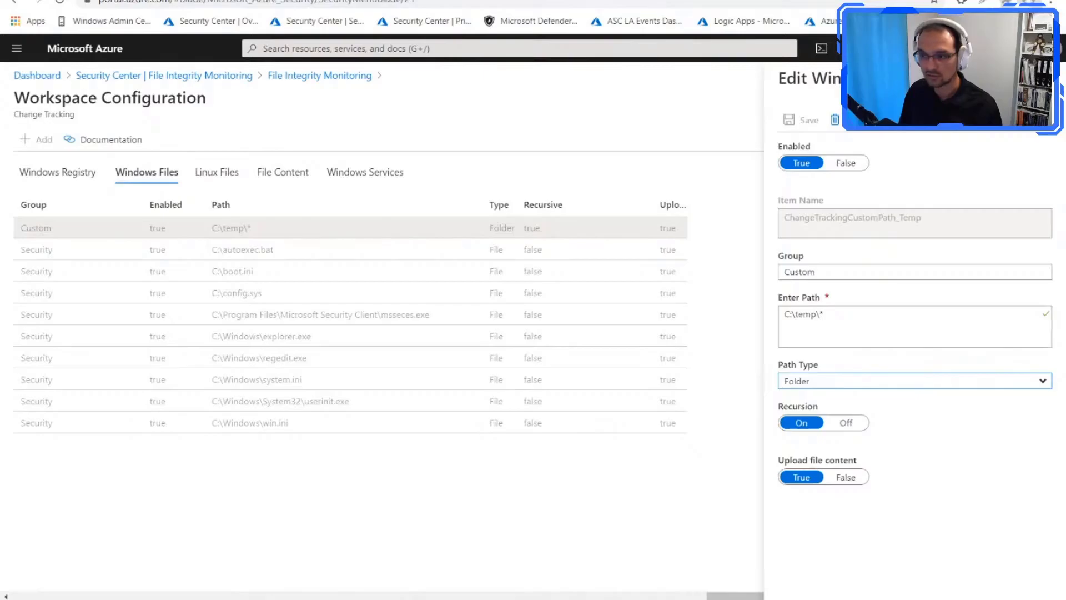
Step: Close the C:\temp\* entry, and review the tracked Linux files, narrowing the list's Path column
click(689, 143)
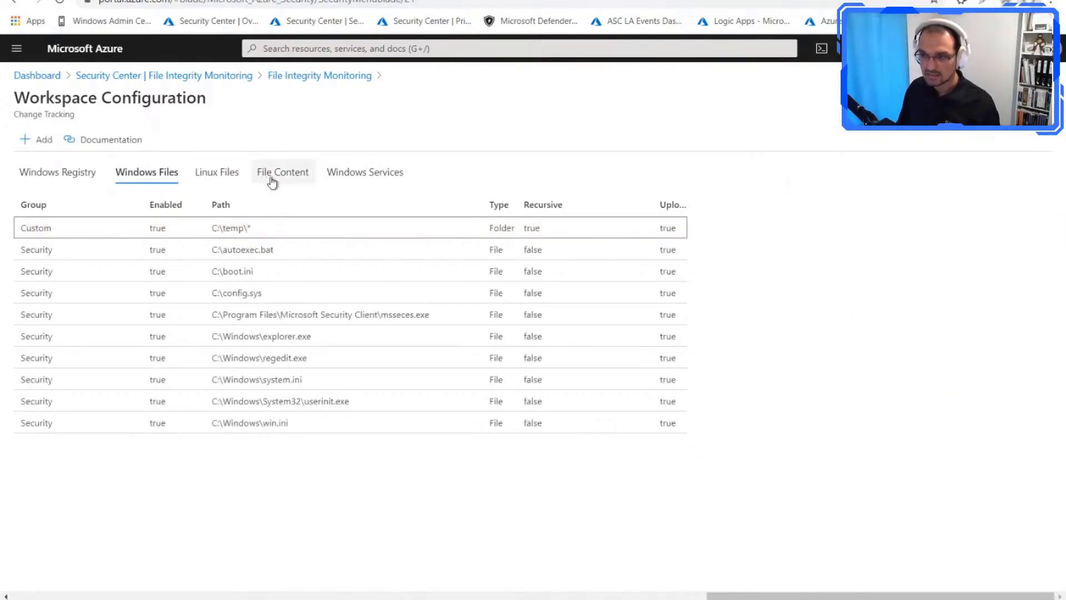
click(213, 180)
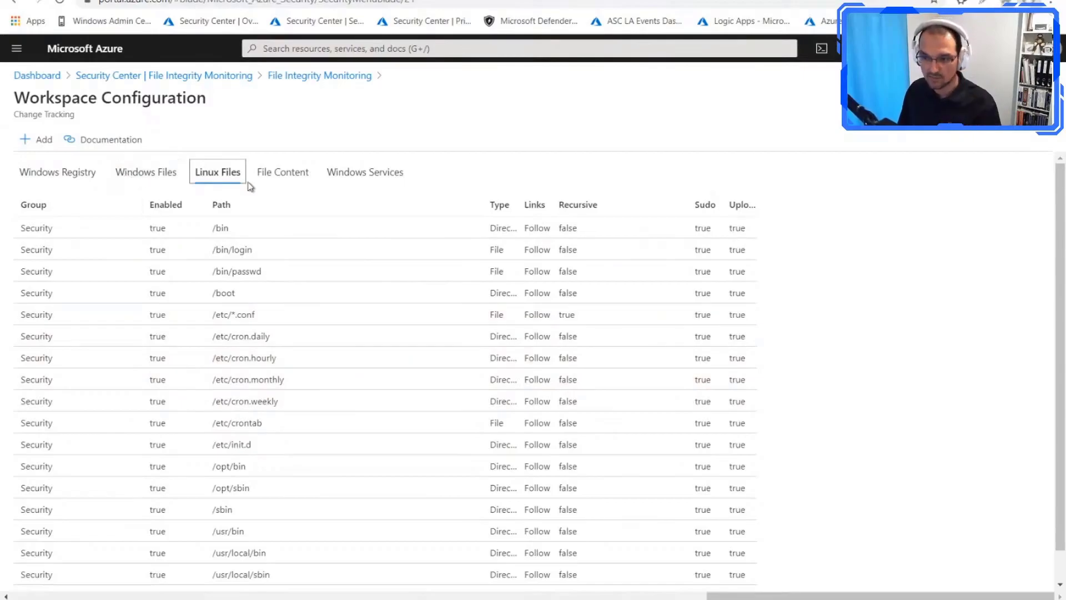
scroll(110, 240, down, 2)
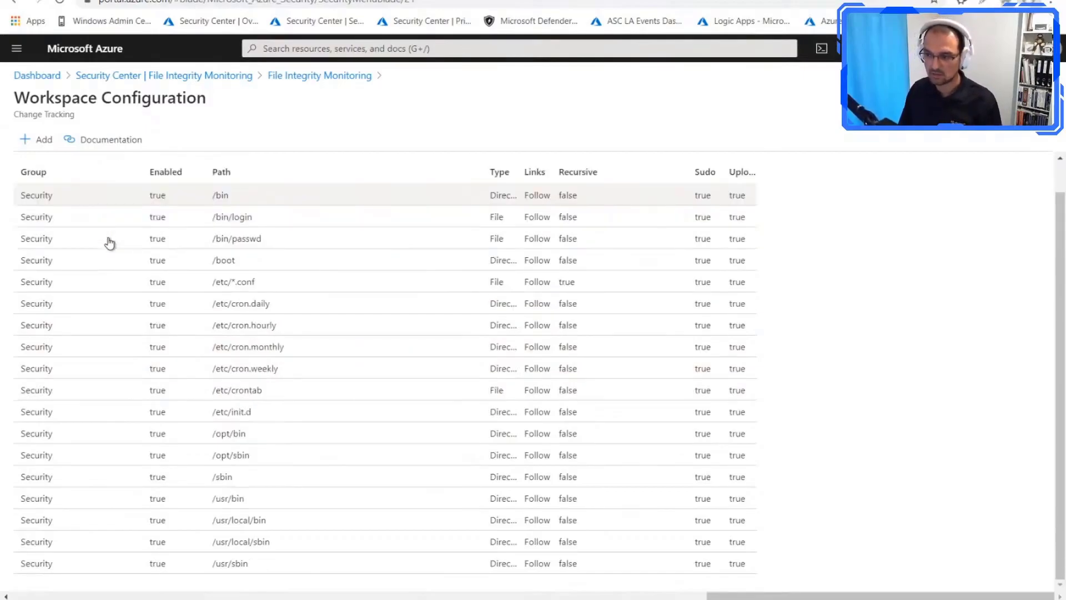
scroll(107, 433, up, 2)
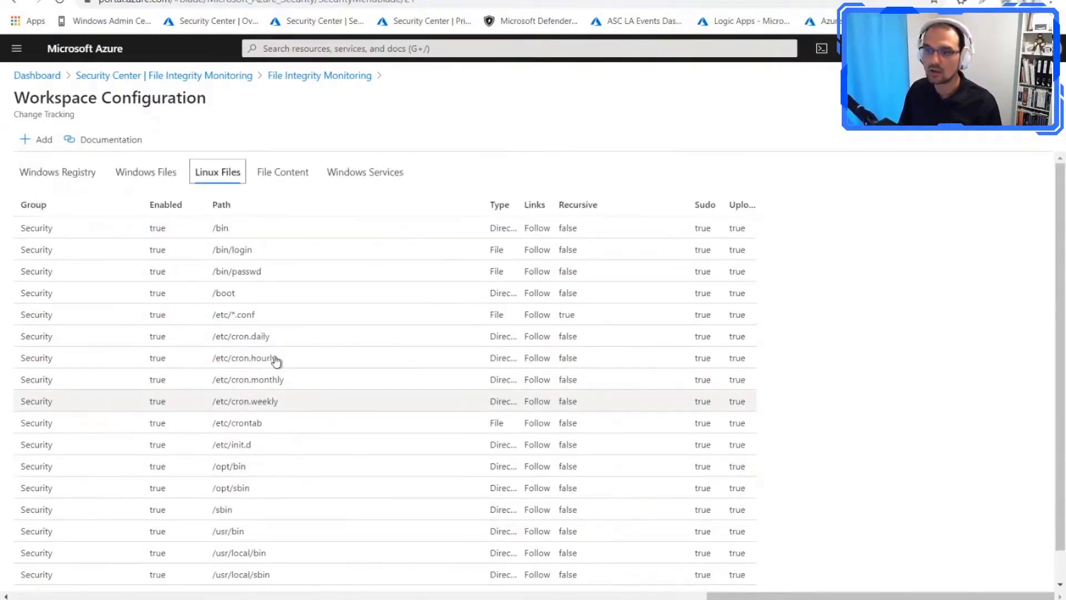
drag(233, 237, 211, 227)
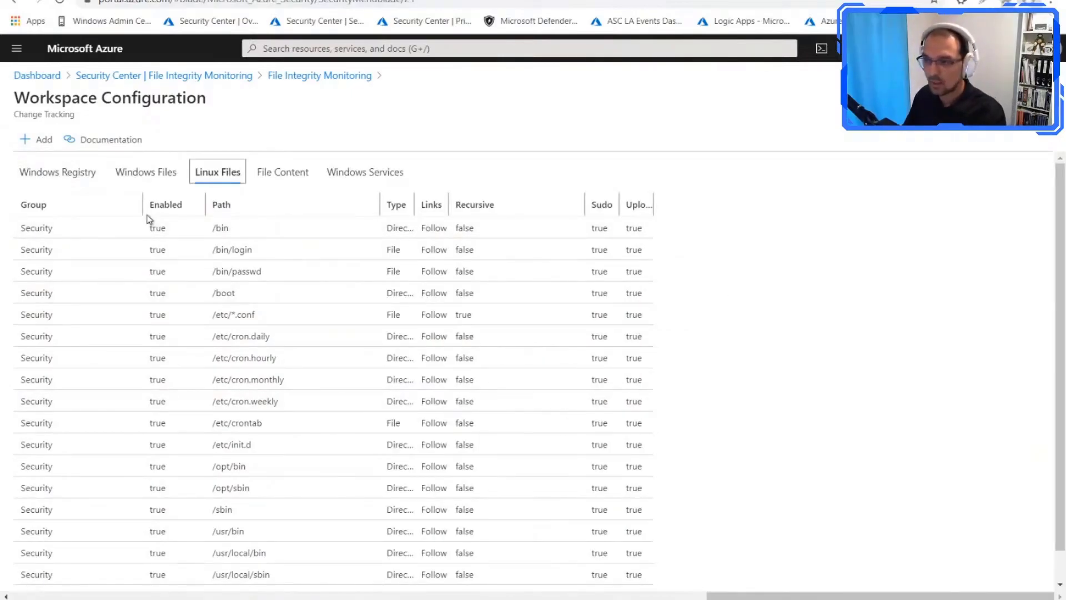
Step: Review the File Content tracking settings, and open the changetrackingblob container in the captureazeventhubascsto storage account
click(279, 174)
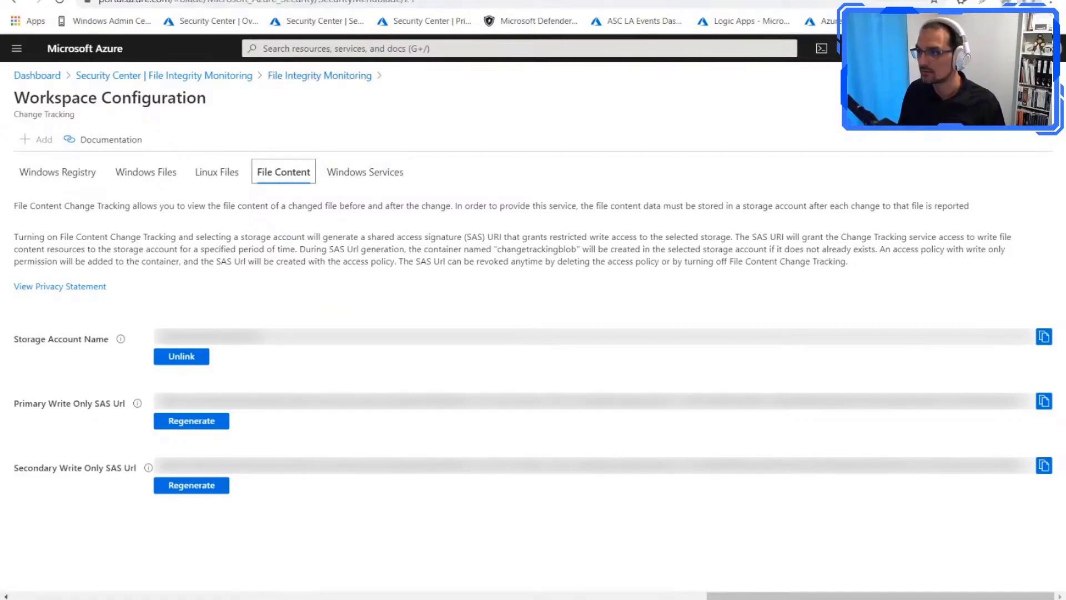
click(445, 0)
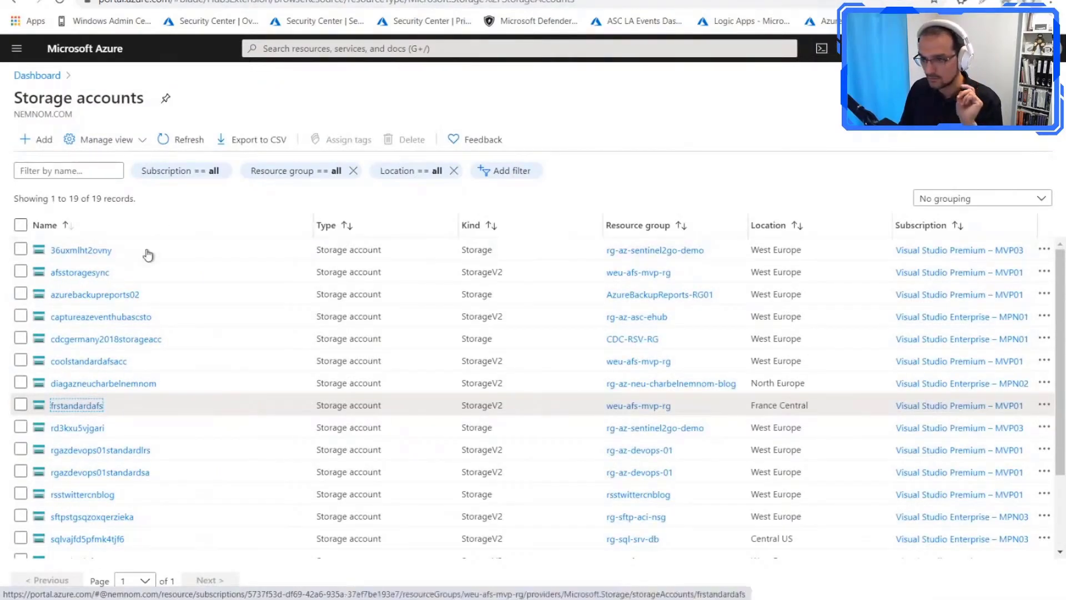
click(111, 317)
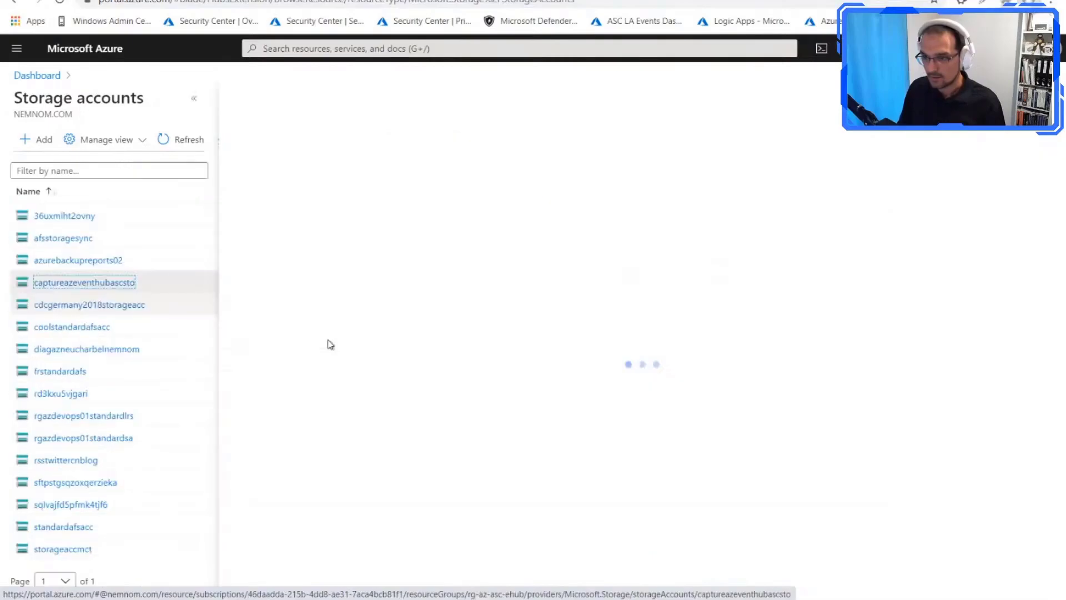
scroll(327, 345, down, 4)
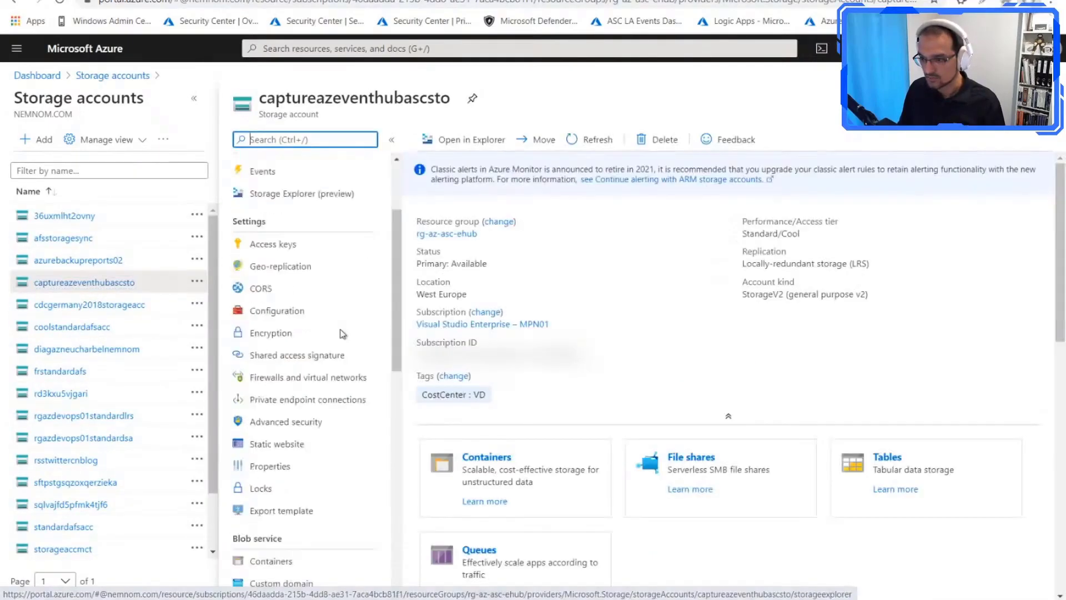
click(297, 313)
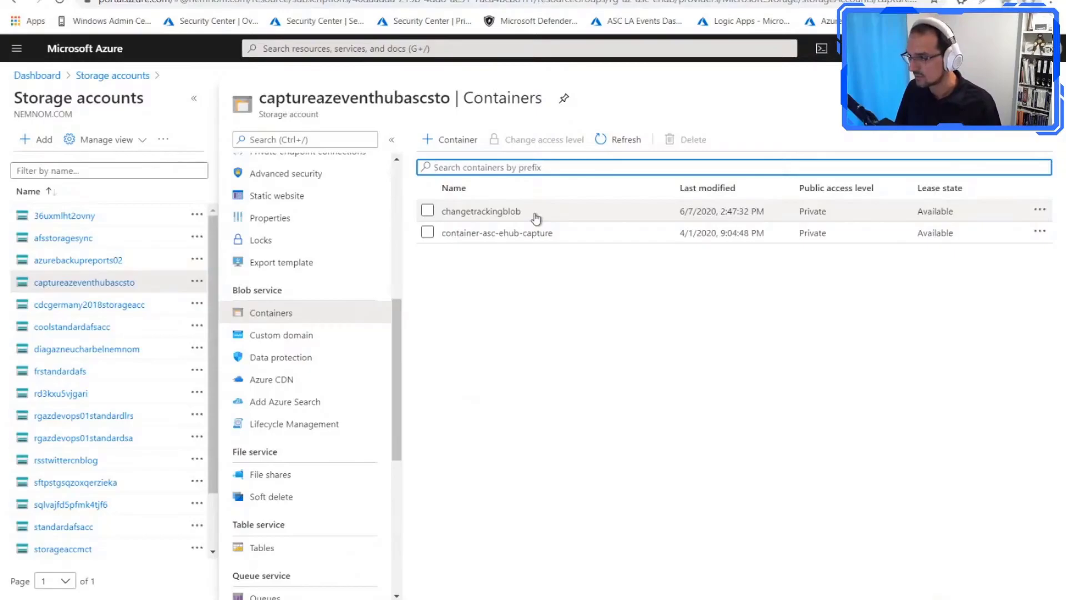
click(481, 215)
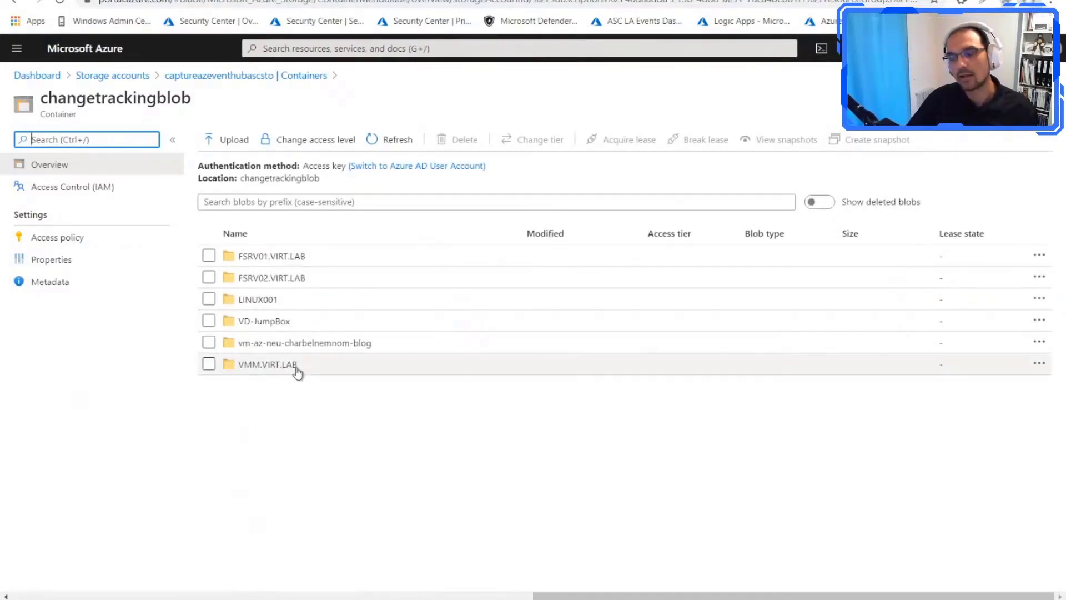
Step: Inspect the stored file copies in the FSRV01.VIRT.LAB folder, and return to the container's root
click(284, 257)
click(279, 279)
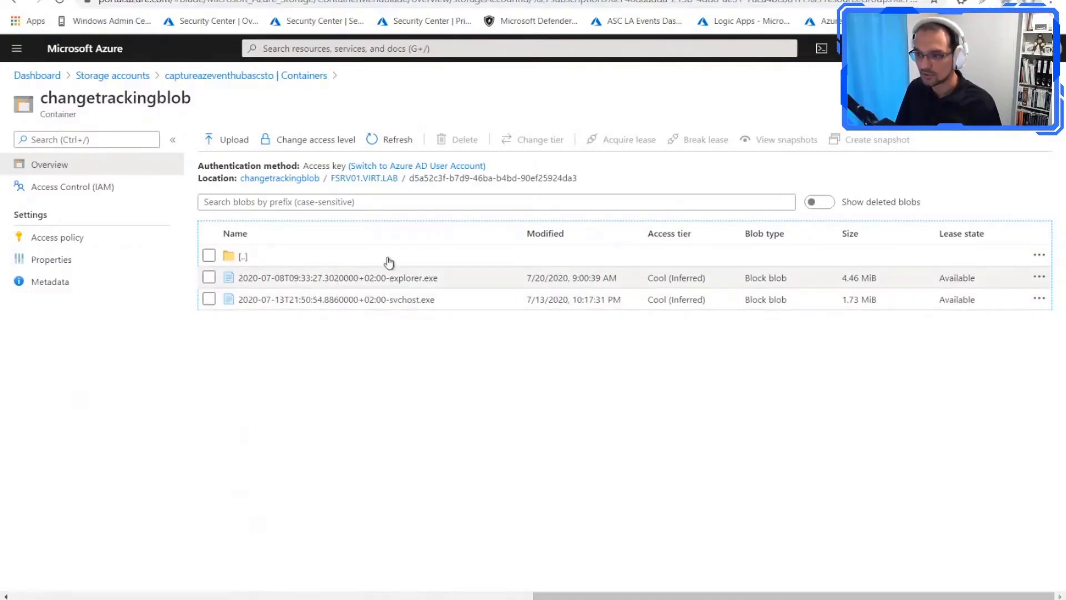
click(367, 179)
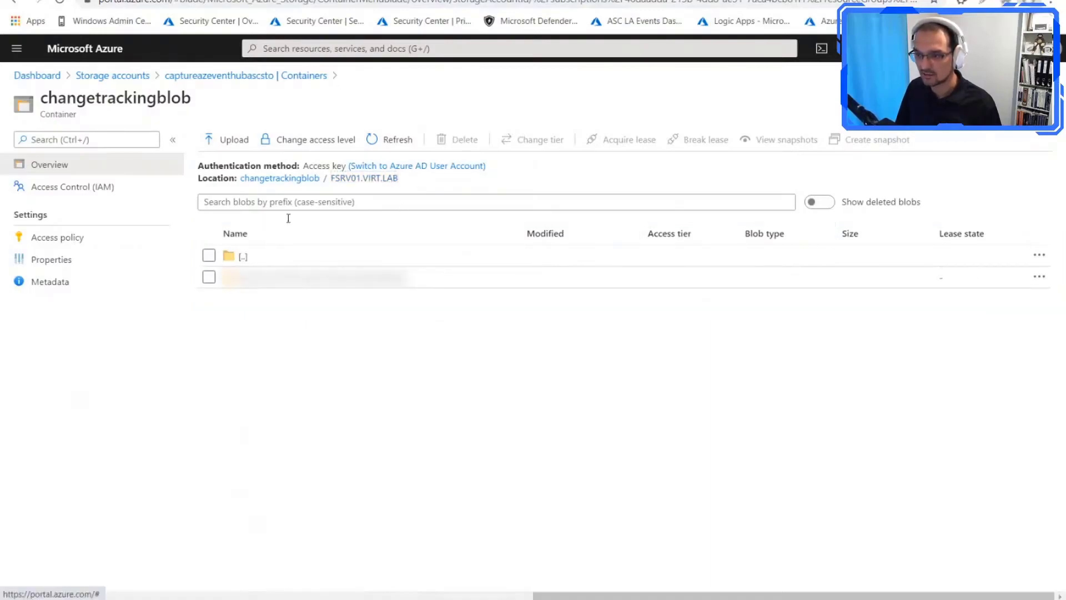
click(244, 255)
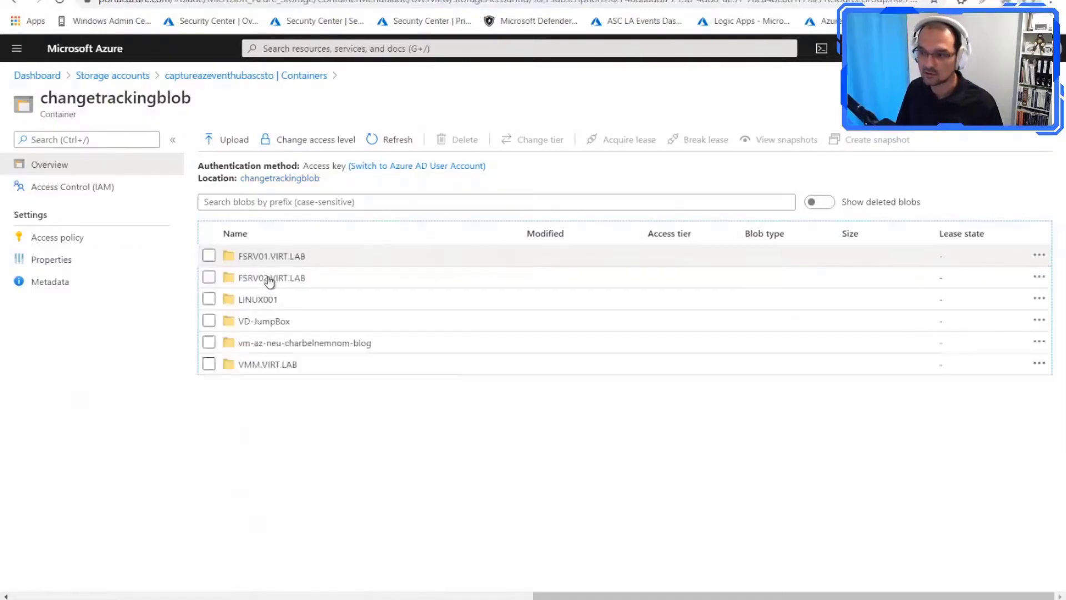
Step: Browse the tracked configuration files stored in the LINUX001 subfolder of the changetrackingblob container
click(274, 300)
click(311, 277)
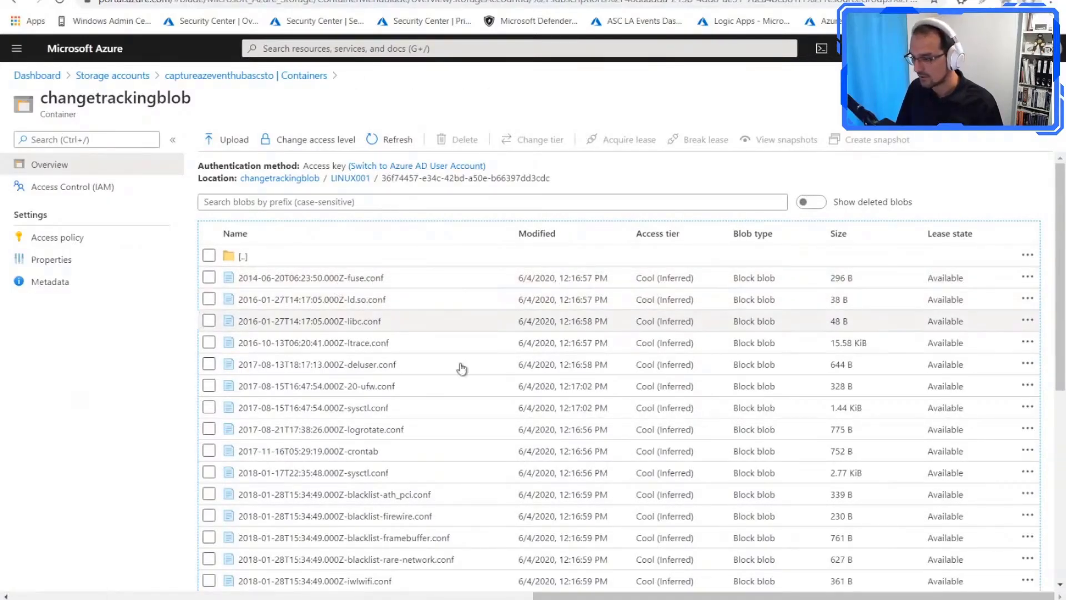
scroll(404, 352, down, 4)
scroll(427, 354, down, 2)
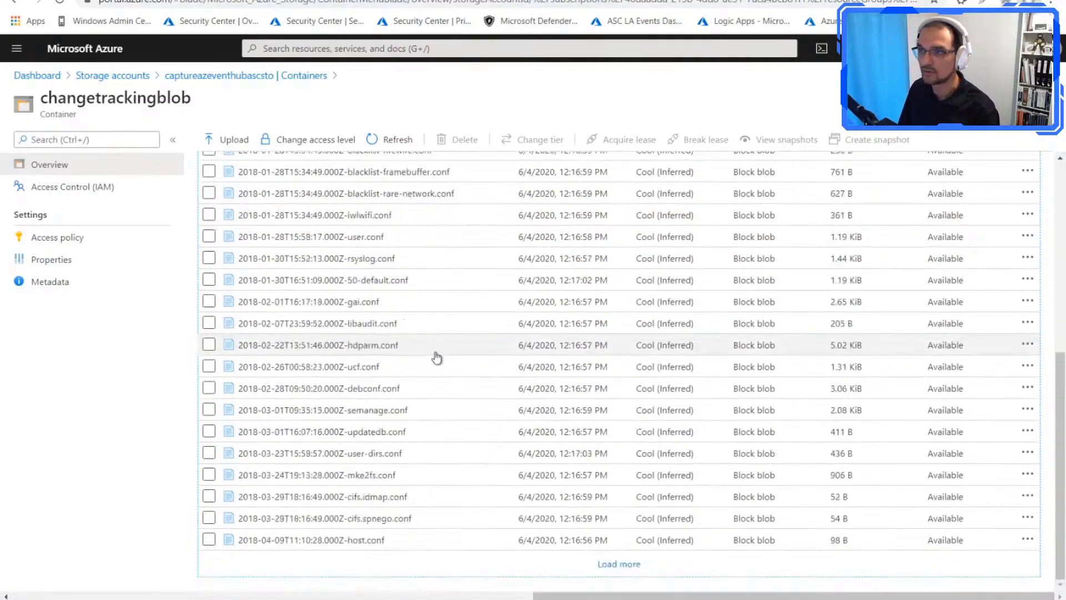
scroll(480, 367, up, 6)
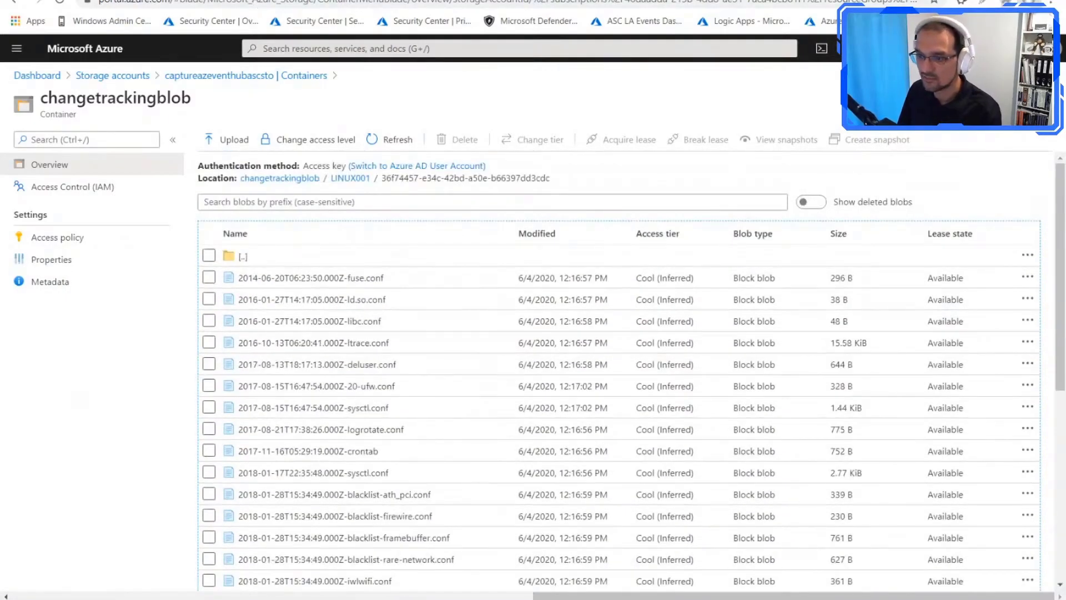
Step: Return to the workspace's change tracking configuration and check the collection frequency for Windows Services
click(339, 1)
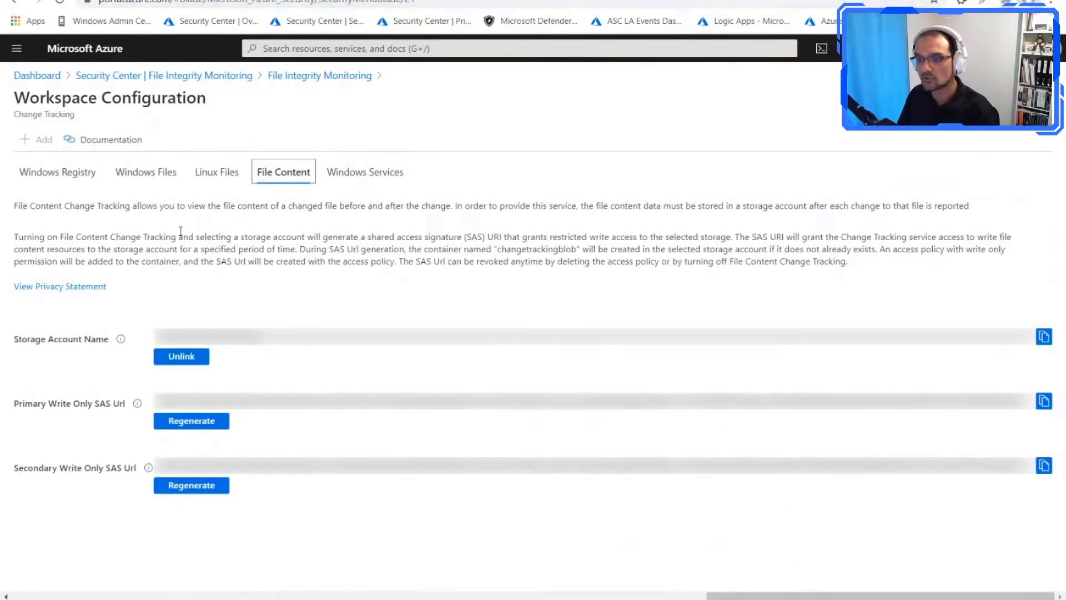
click(356, 179)
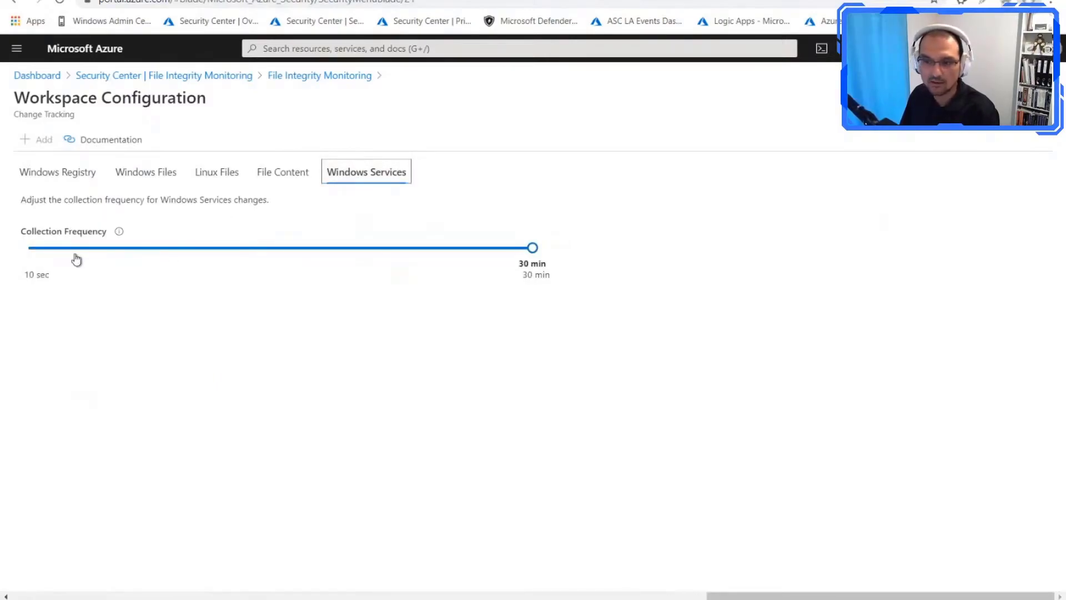
mouse_move(119, 236)
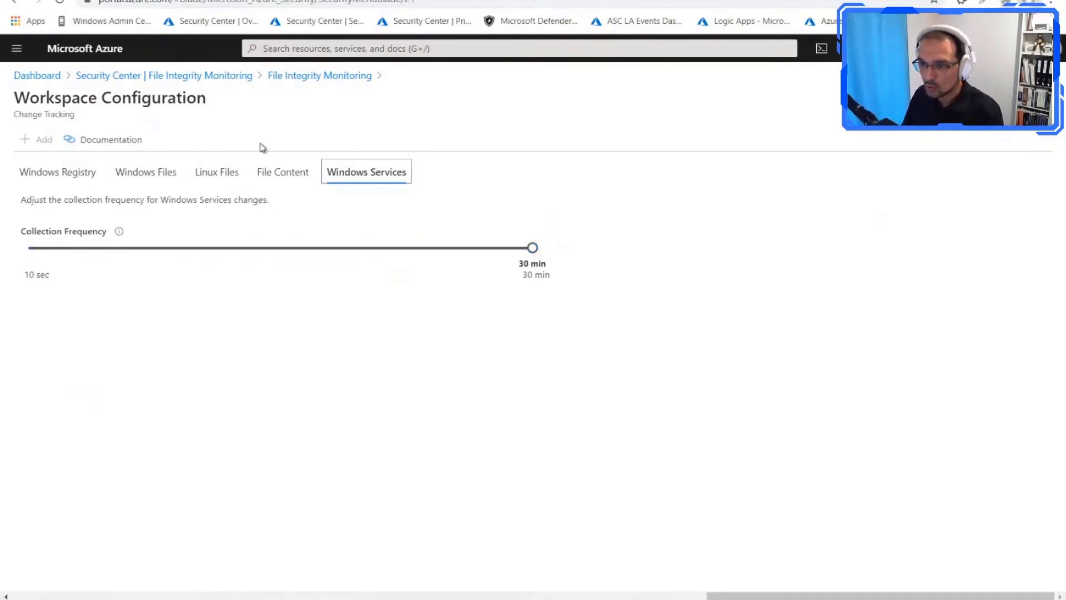
Step: Open VD-JumpBox's change log from the File Integrity Monitoring overview, and load the saved Security Center query ASC FIM Files
click(317, 78)
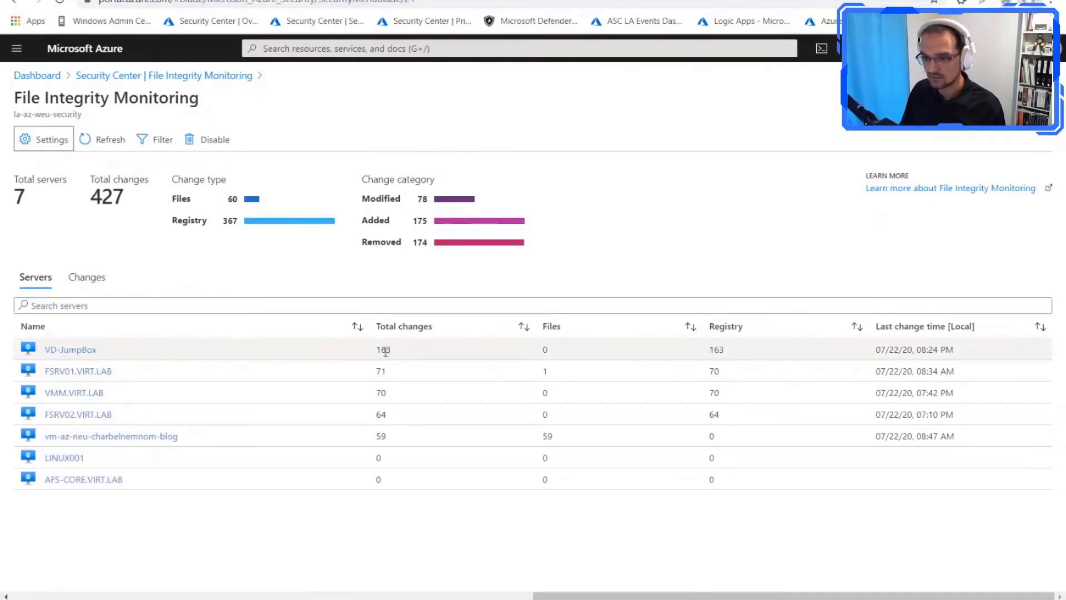
click(58, 356)
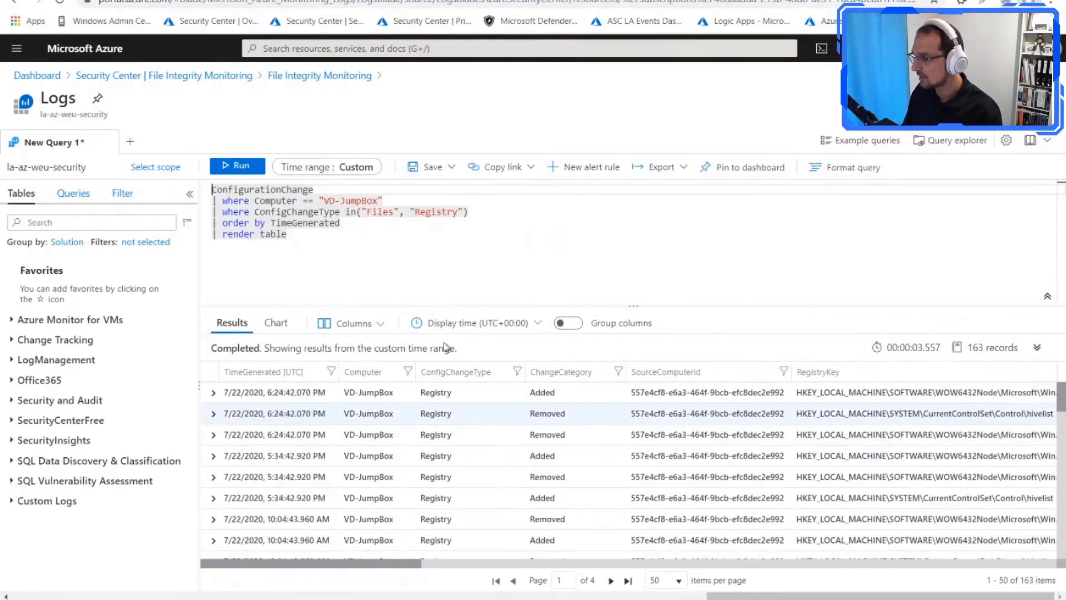
click(951, 140)
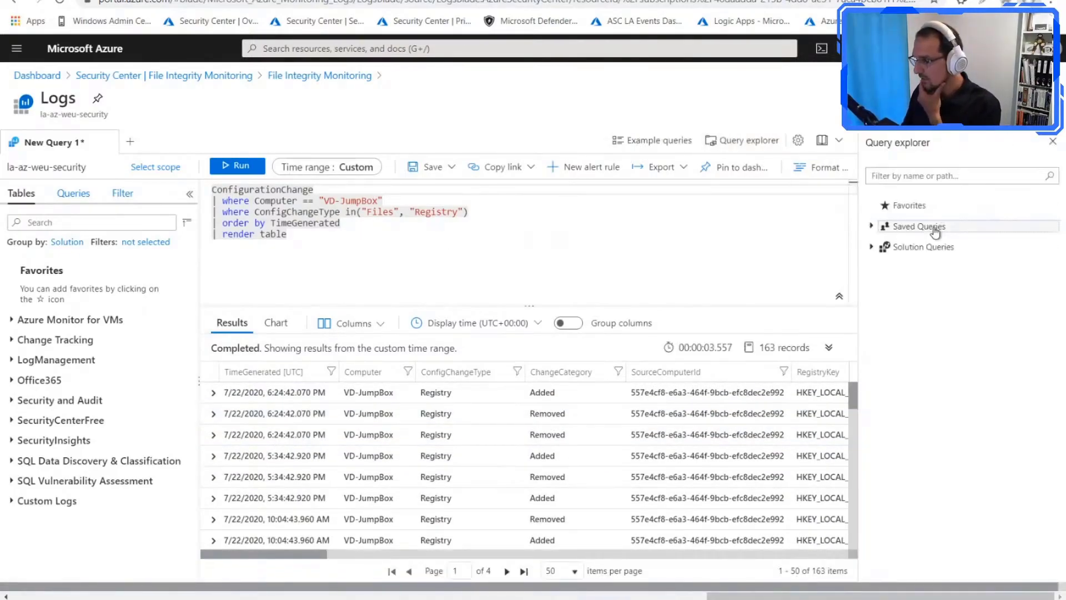
click(882, 229)
click(884, 242)
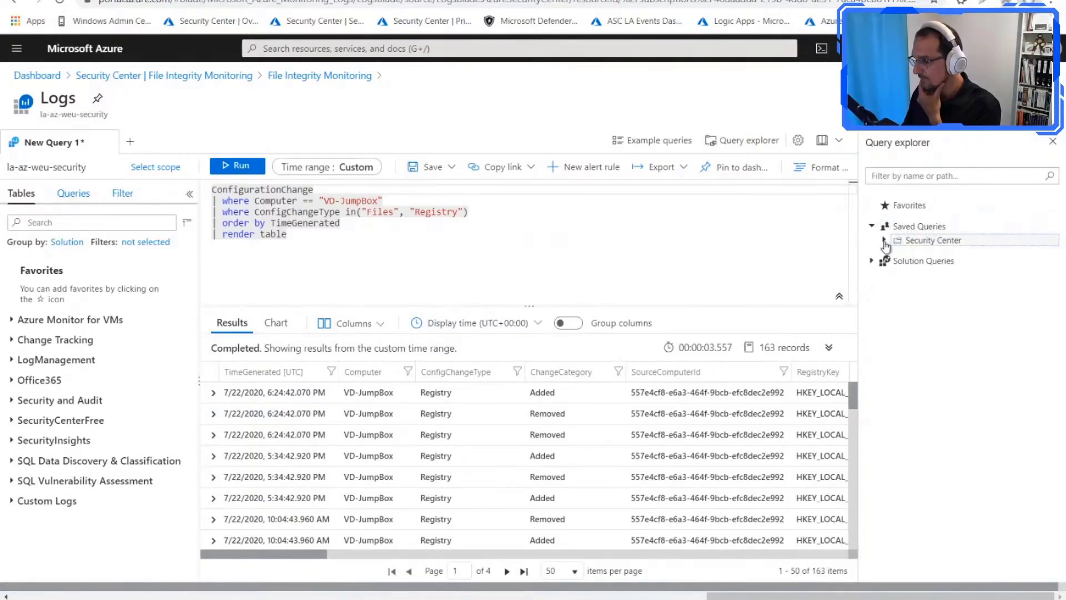
click(934, 257)
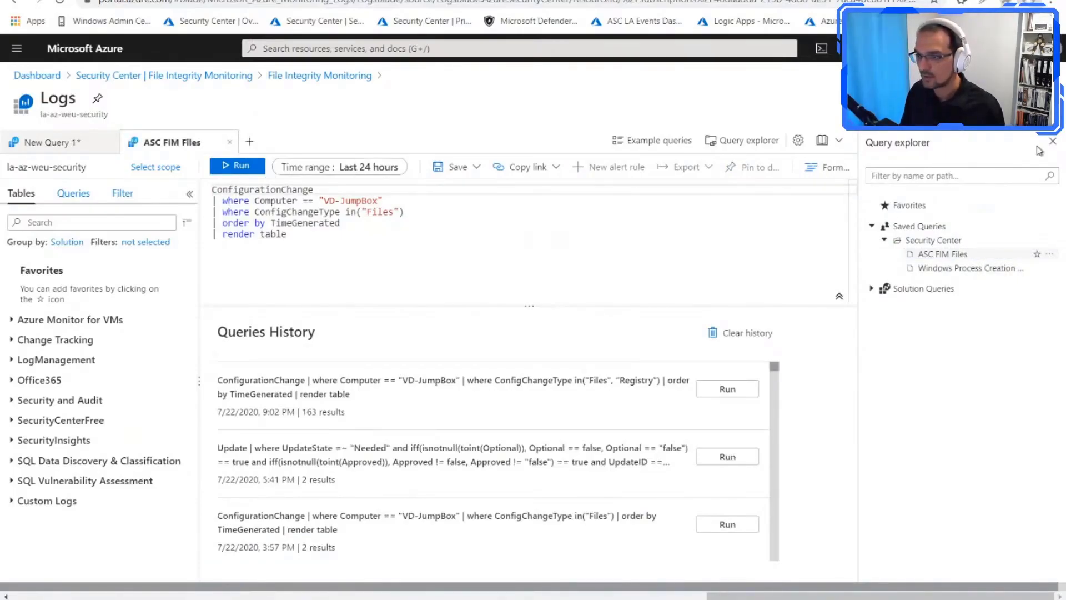
click(1053, 141)
Step: Set the ASC FIM Files query's custom time range to 7/1/2020 through 7/22/2020, and run it
click(340, 167)
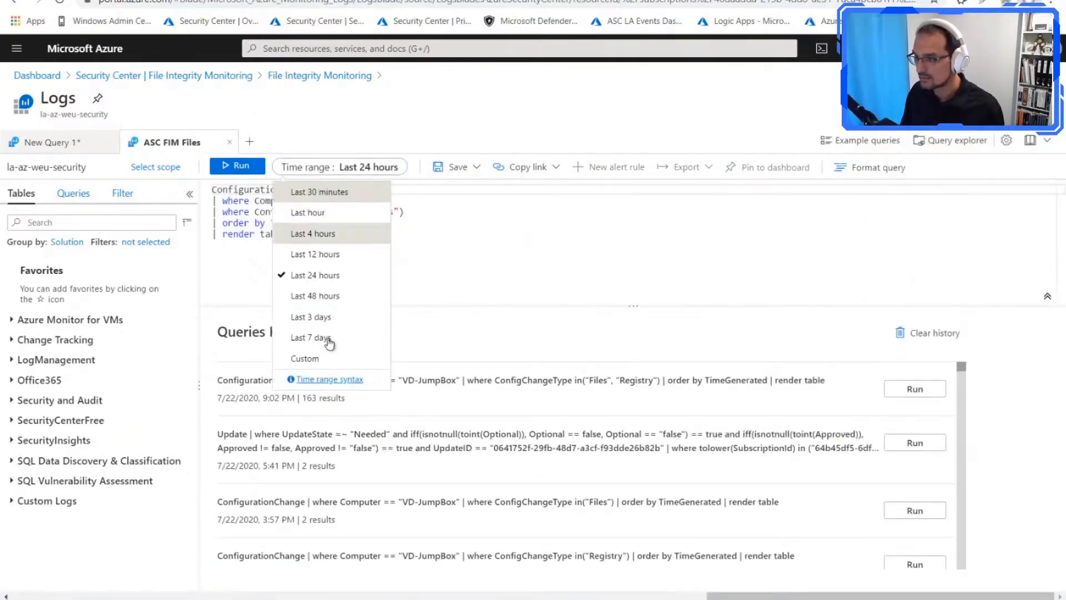
click(309, 359)
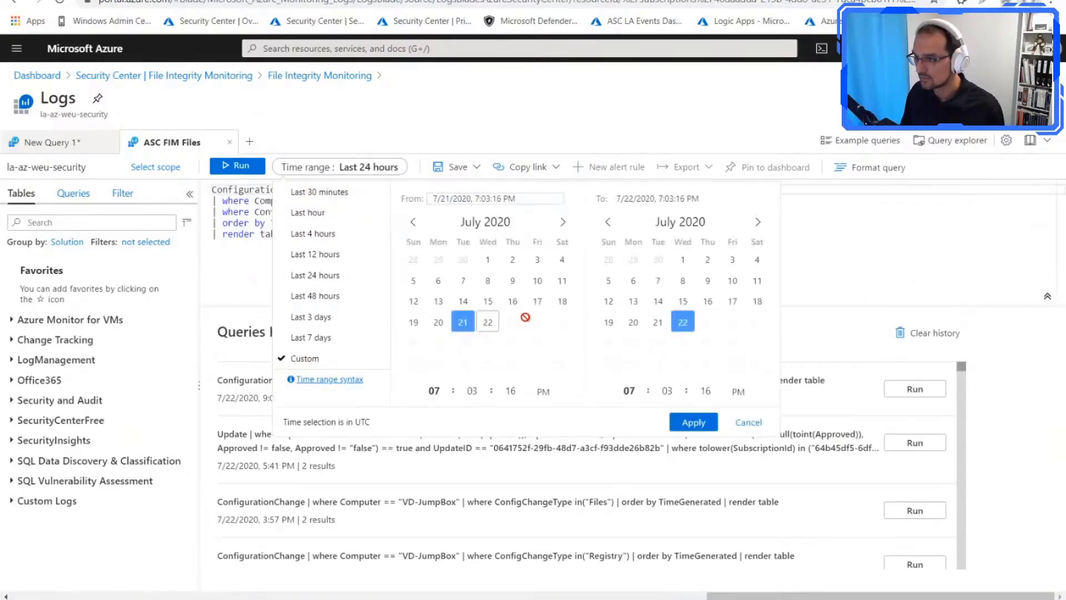
click(488, 261)
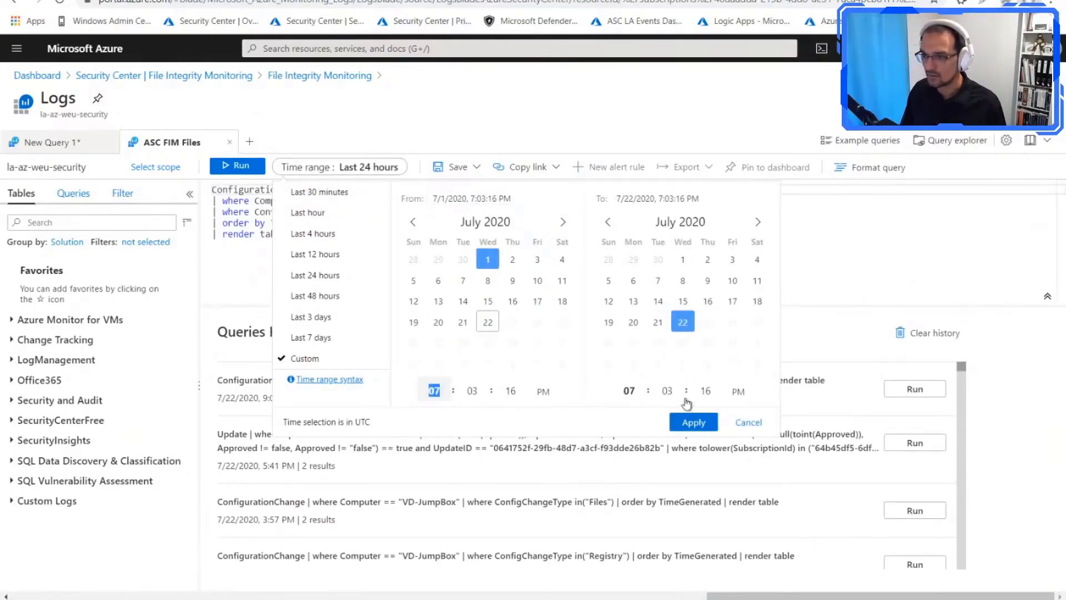
click(693, 422)
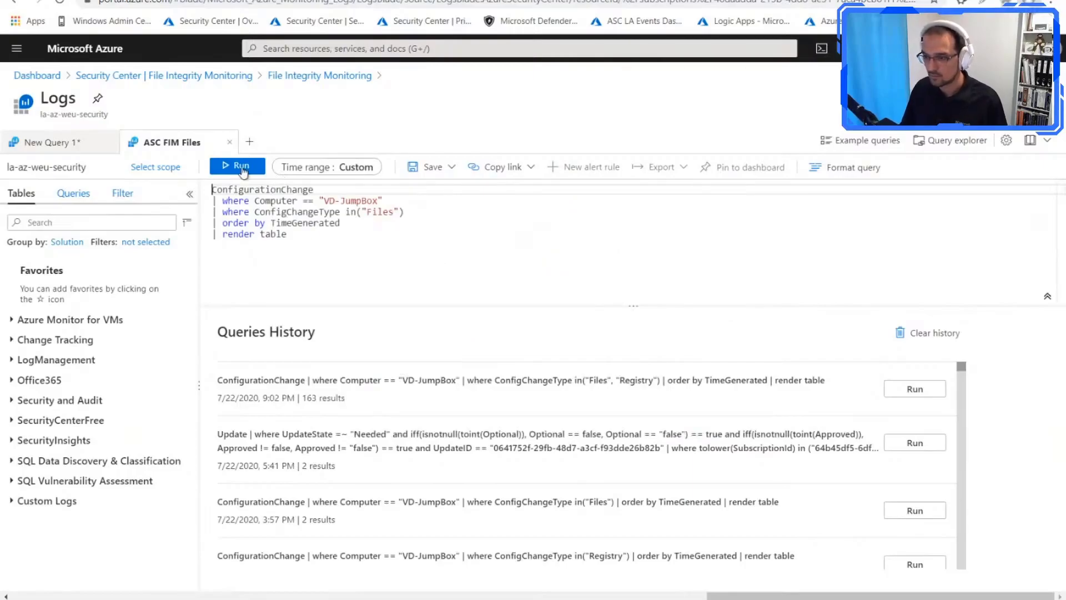
click(242, 166)
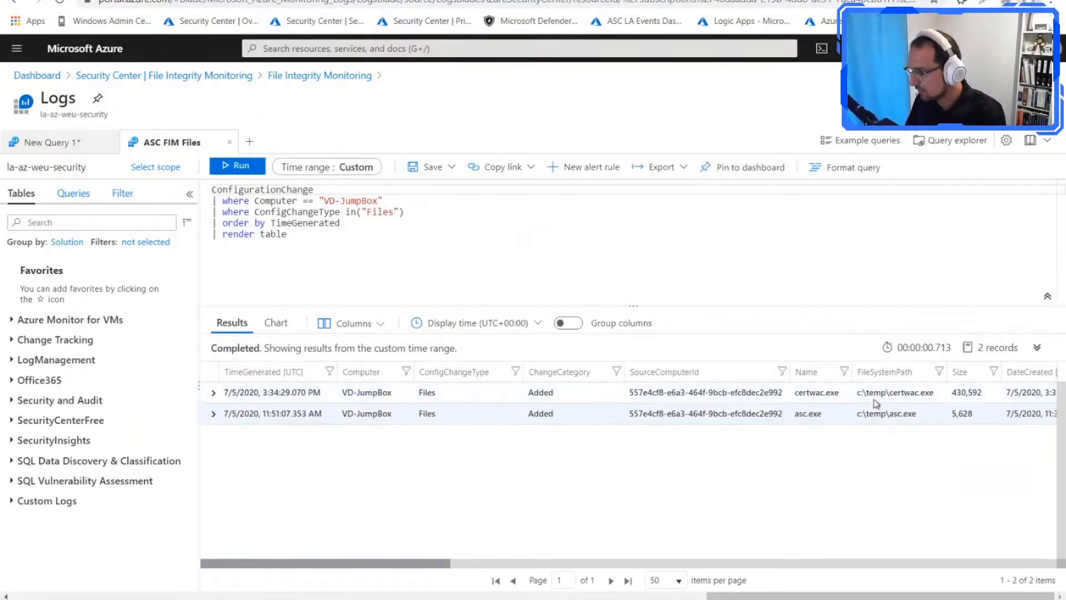
Step: Examine the certwac.exe result's file path and its expanded record details, including attributes, ACLs, content blob link and checksum
drag(841, 398, 802, 397)
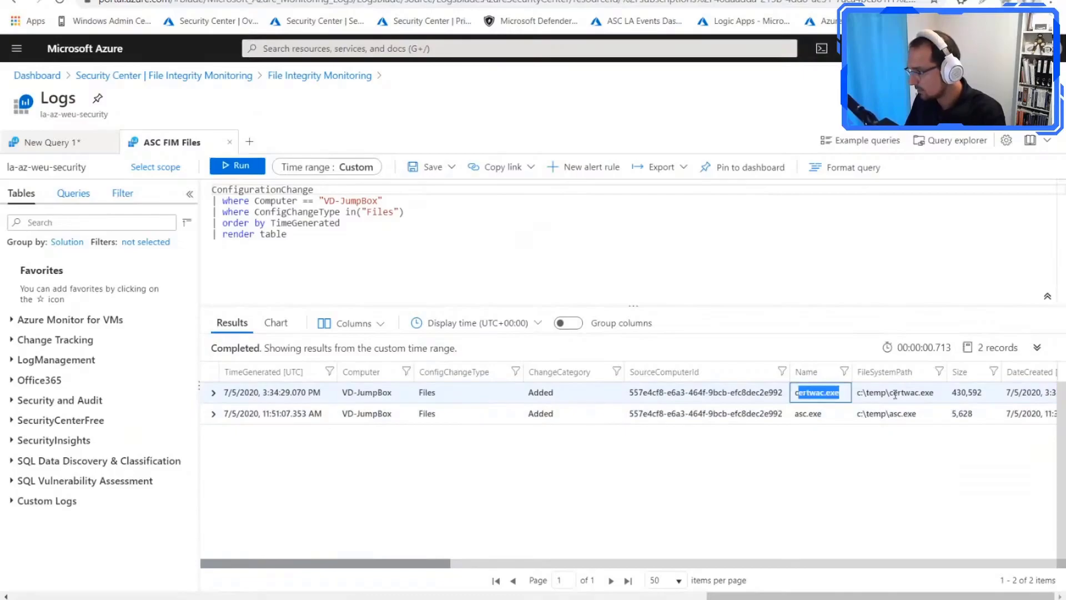
drag(935, 395, 854, 395)
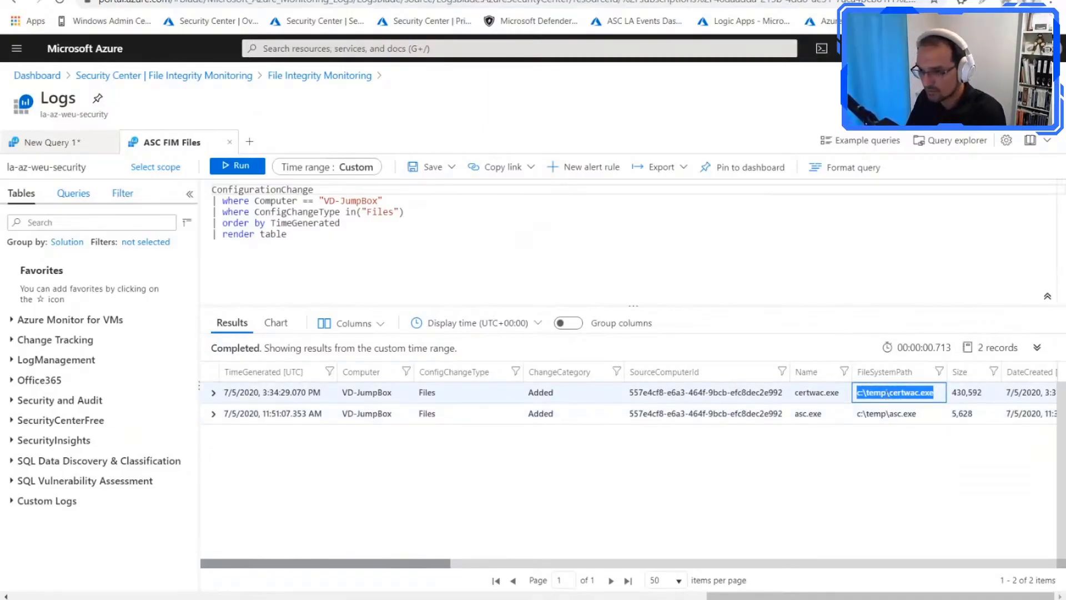
click(214, 393)
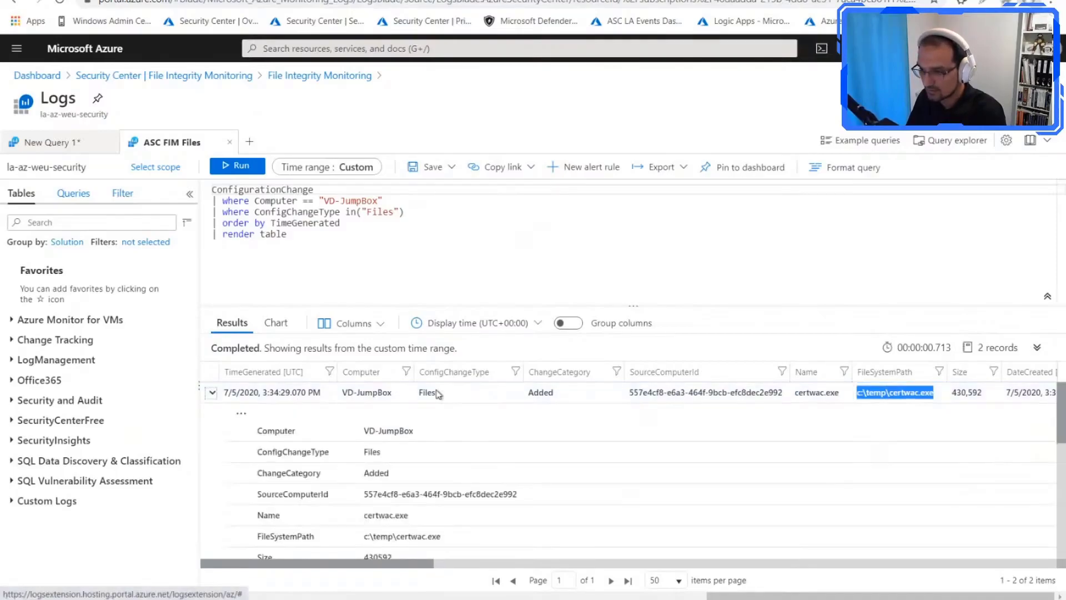
scroll(440, 425, down, 2)
scroll(409, 418, up, 1)
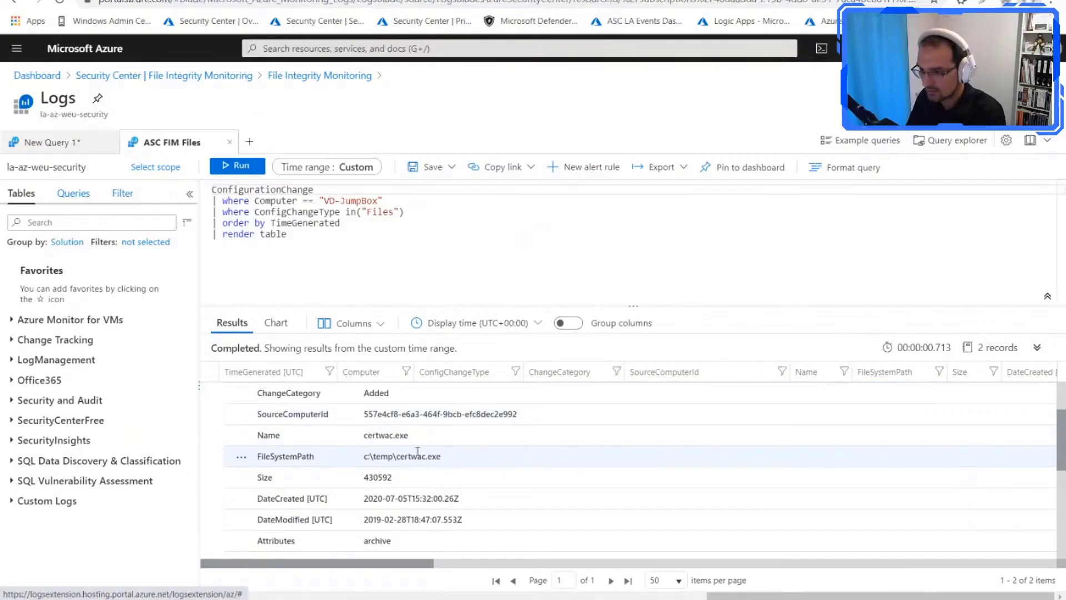
scroll(483, 439, down, 2)
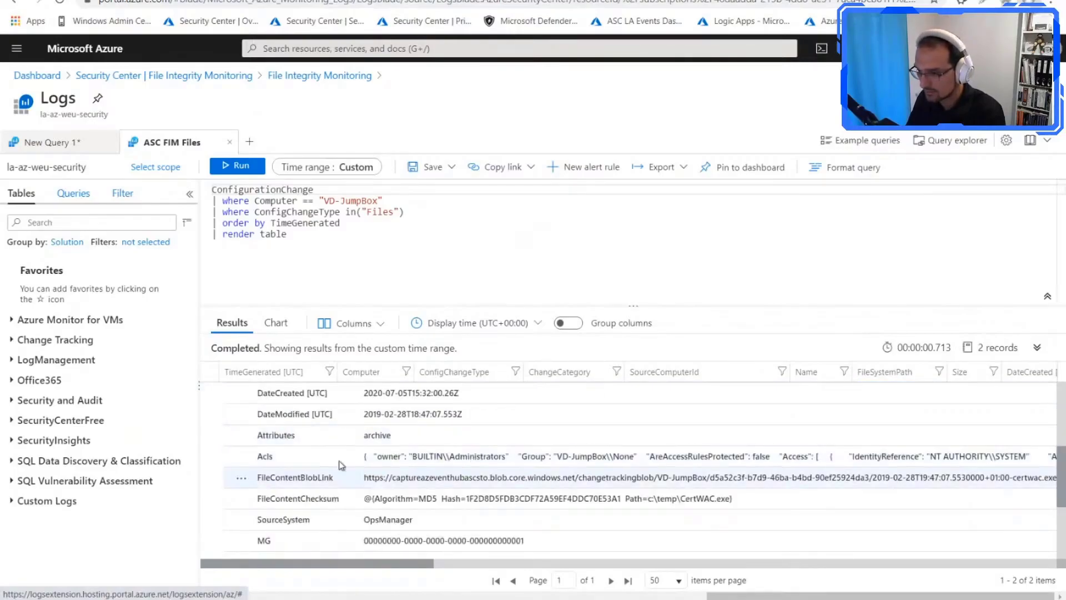
Step: Check the remaining fields of the certwac.exe record, including source system, management group, tenant ID and generation time
scroll(318, 447, down, 1)
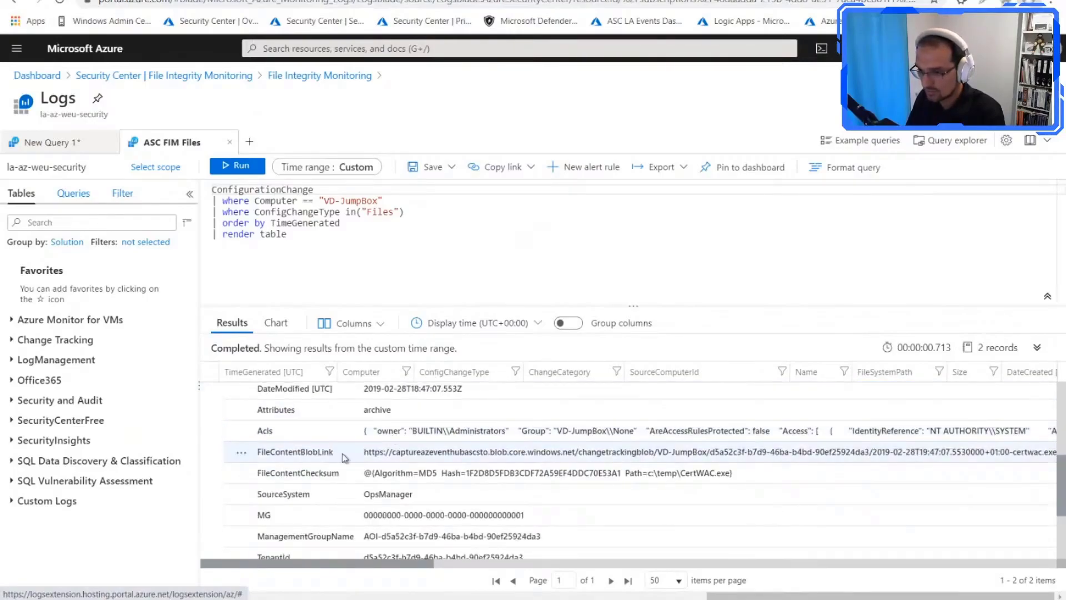
scroll(345, 457, down, 2)
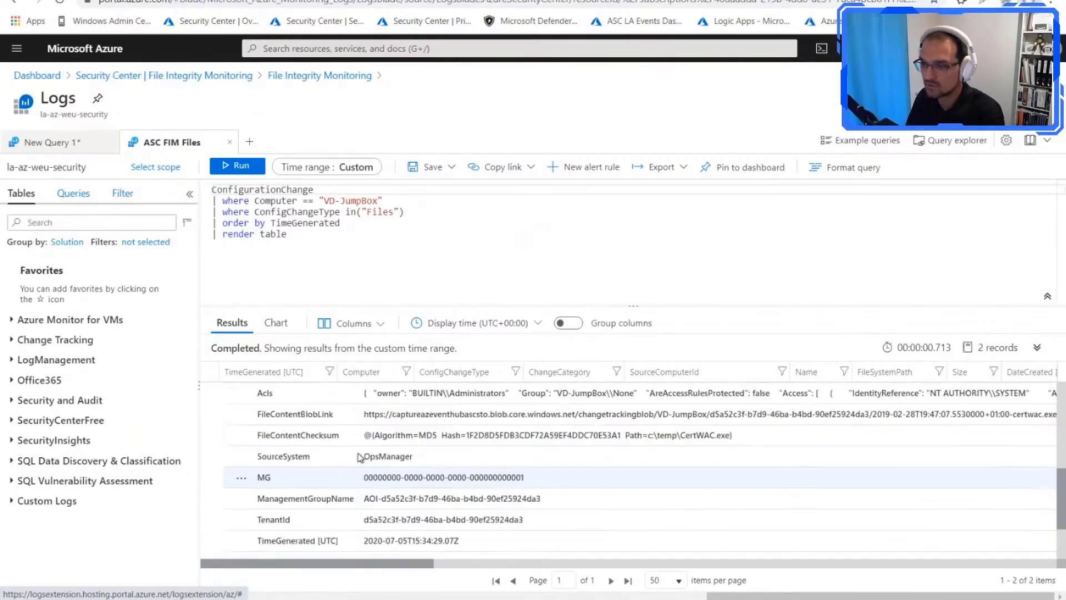
scroll(360, 457, up, 5)
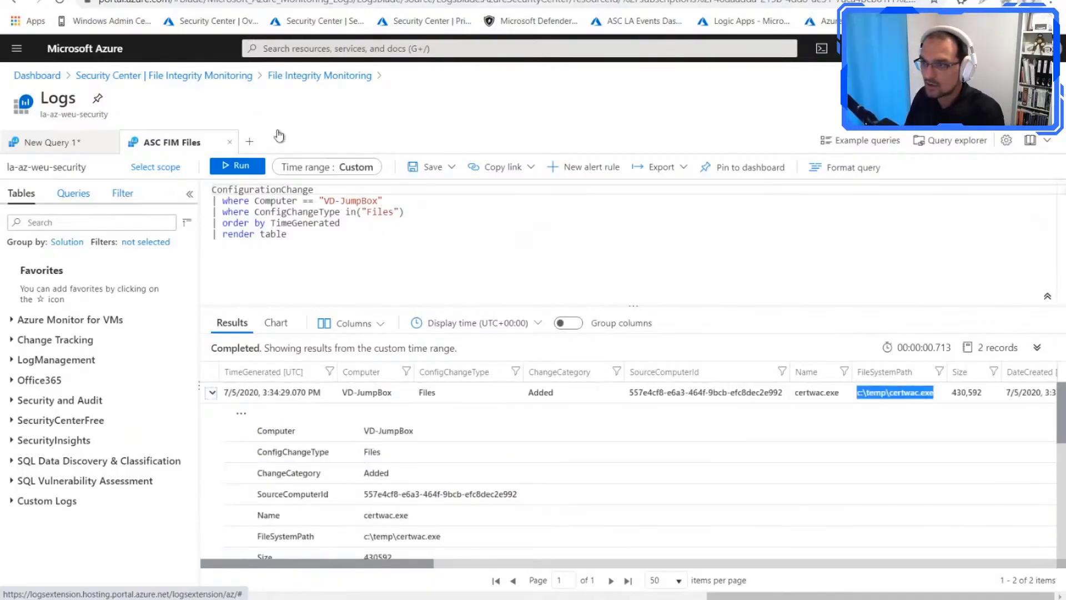
Step: Return to the File Integrity Monitoring overview and search its list of changes for fsrv01
click(321, 76)
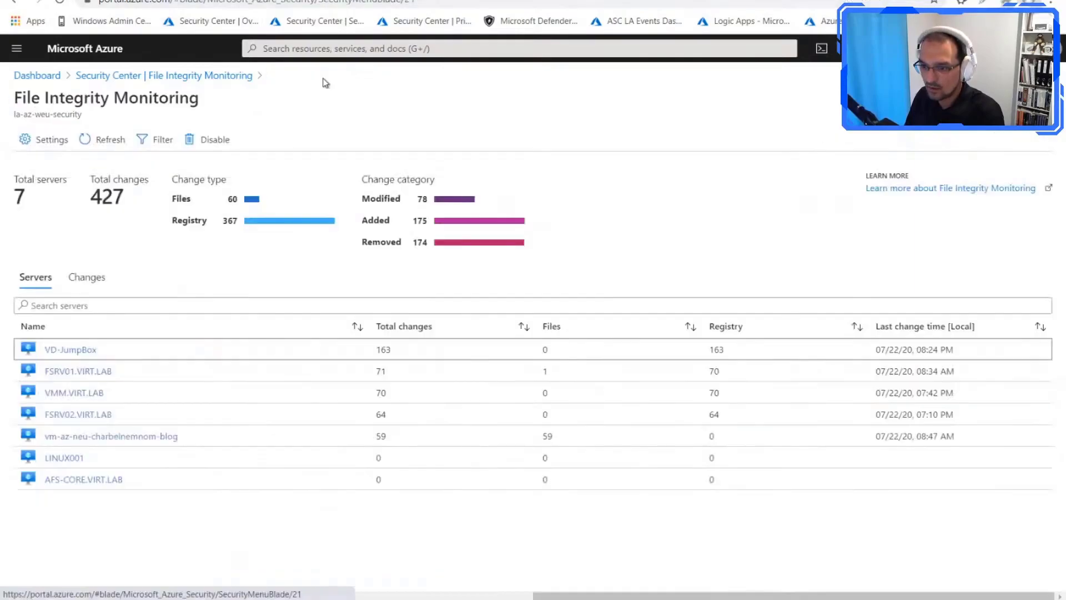
click(80, 278)
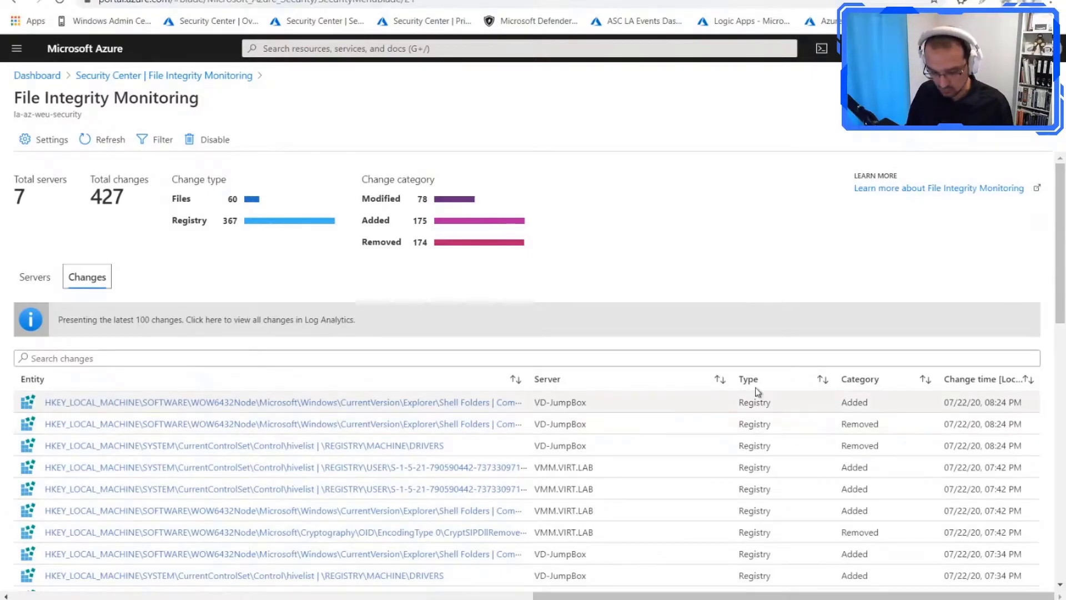
click(403, 358)
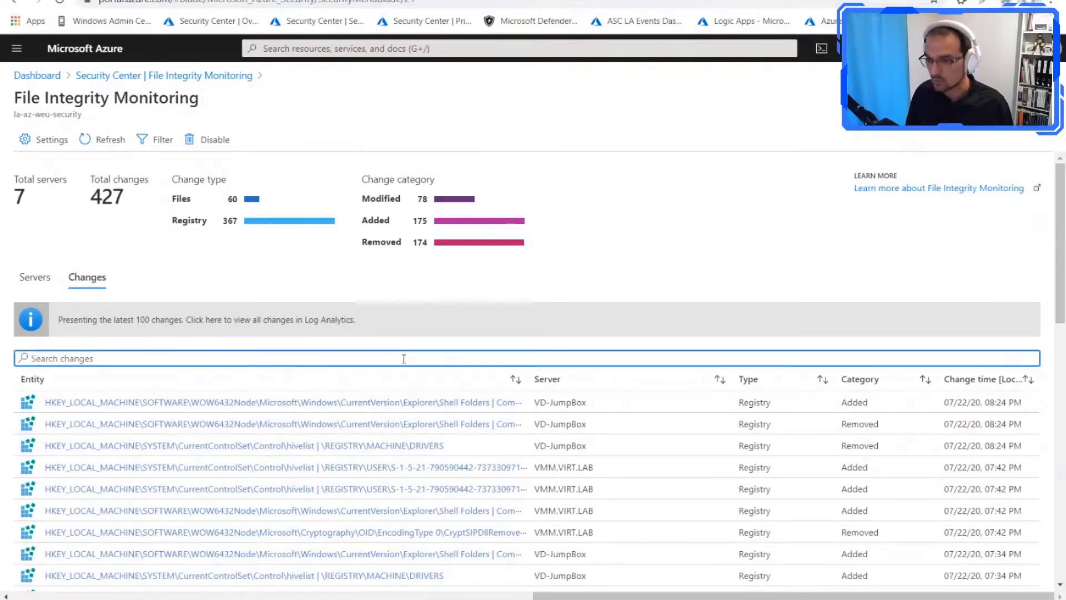
text(fsrv01)
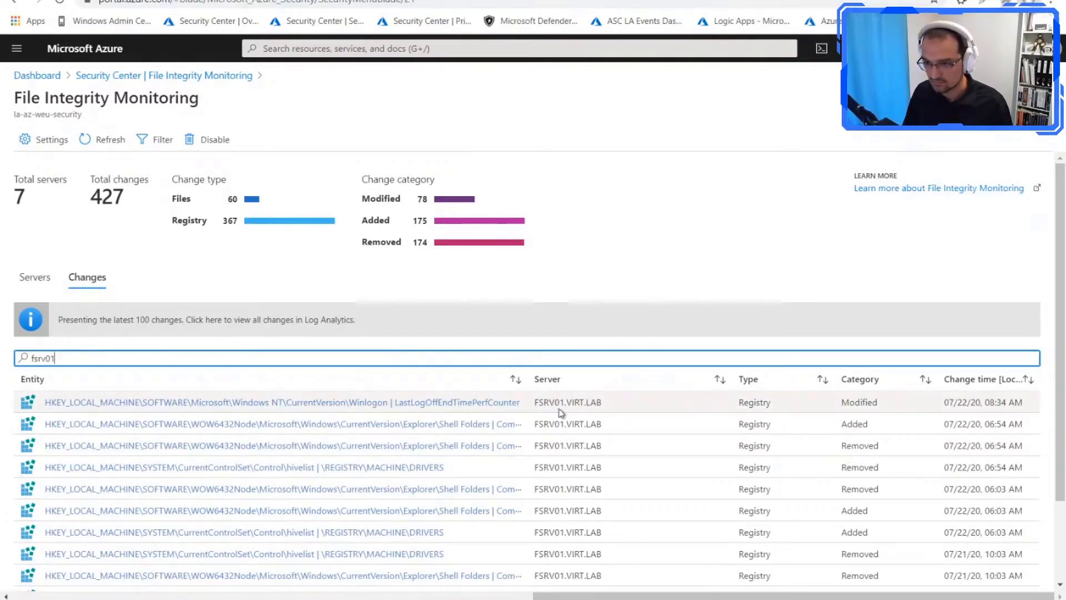
scroll(555, 411, down, 2)
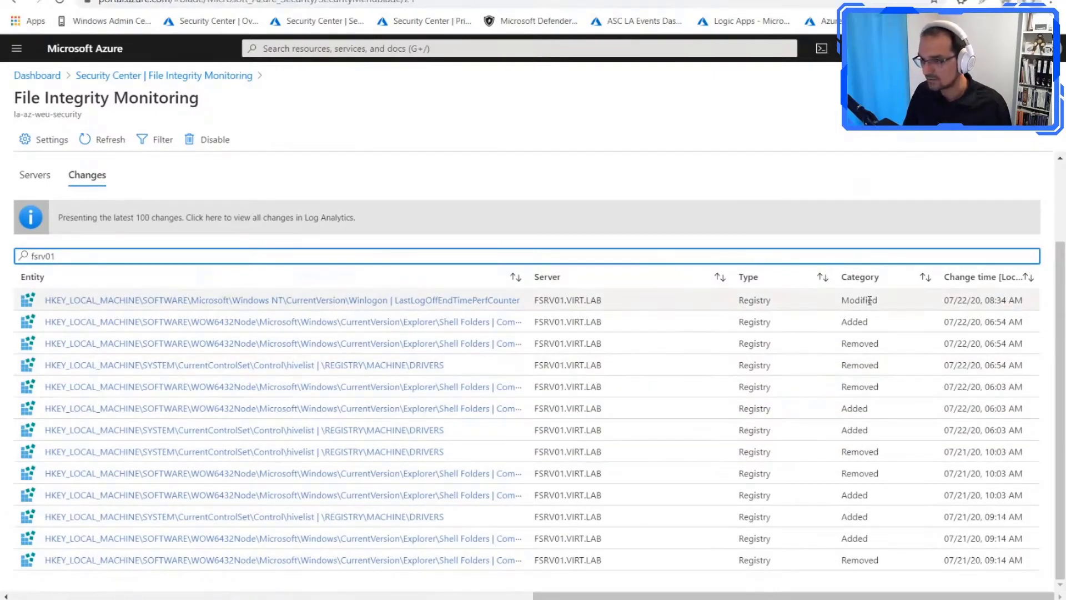
Step: Inspect the change details of FSRV01's newest added Shell Folders registry entry and its modified LastLogOffEndTimePerfCounter entry
click(395, 328)
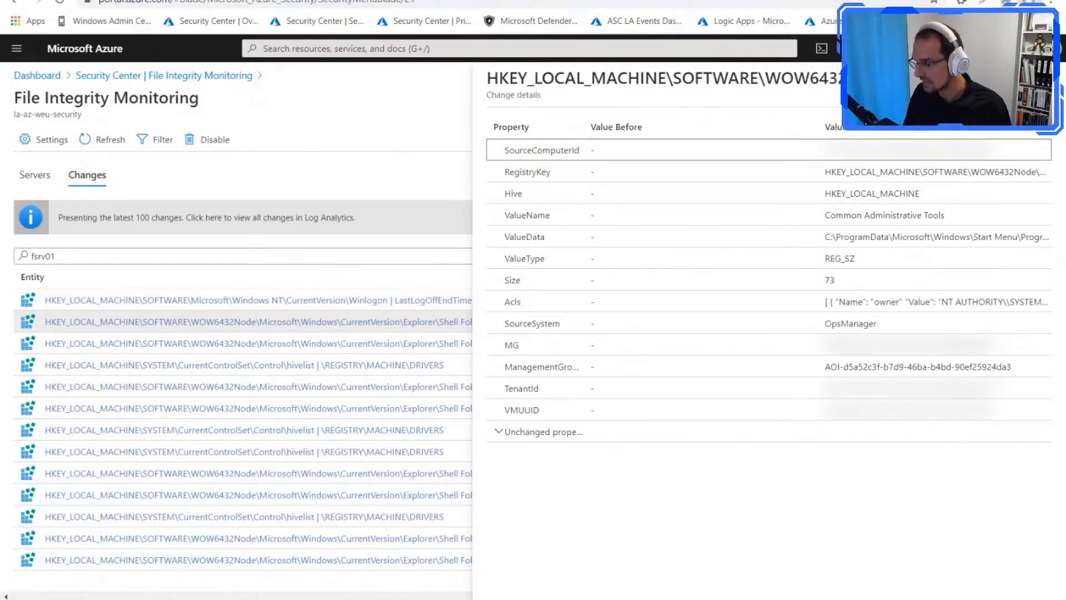
click(1044, 78)
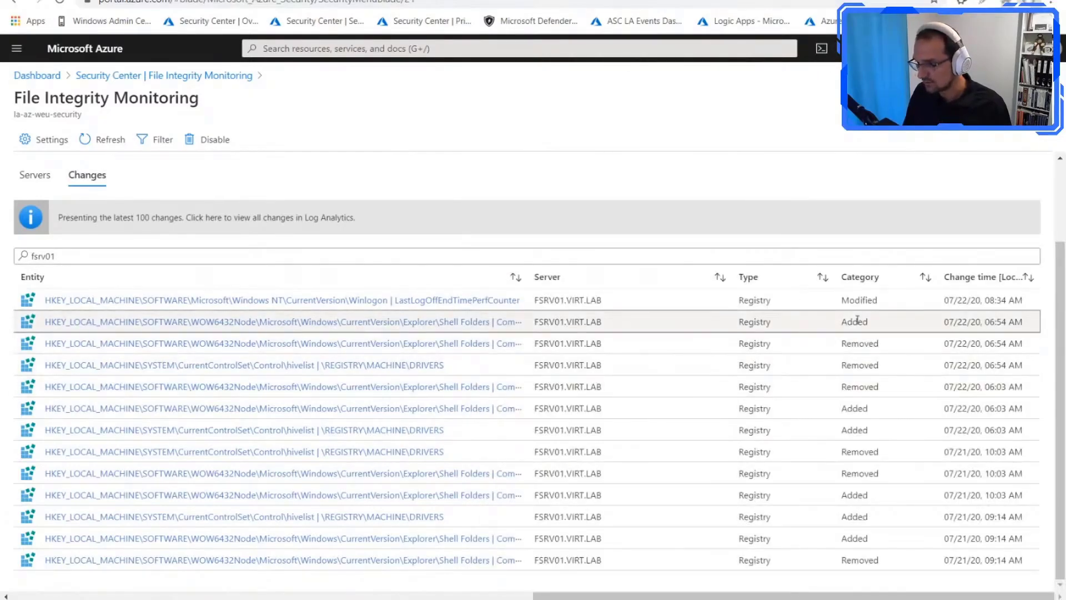
click(509, 301)
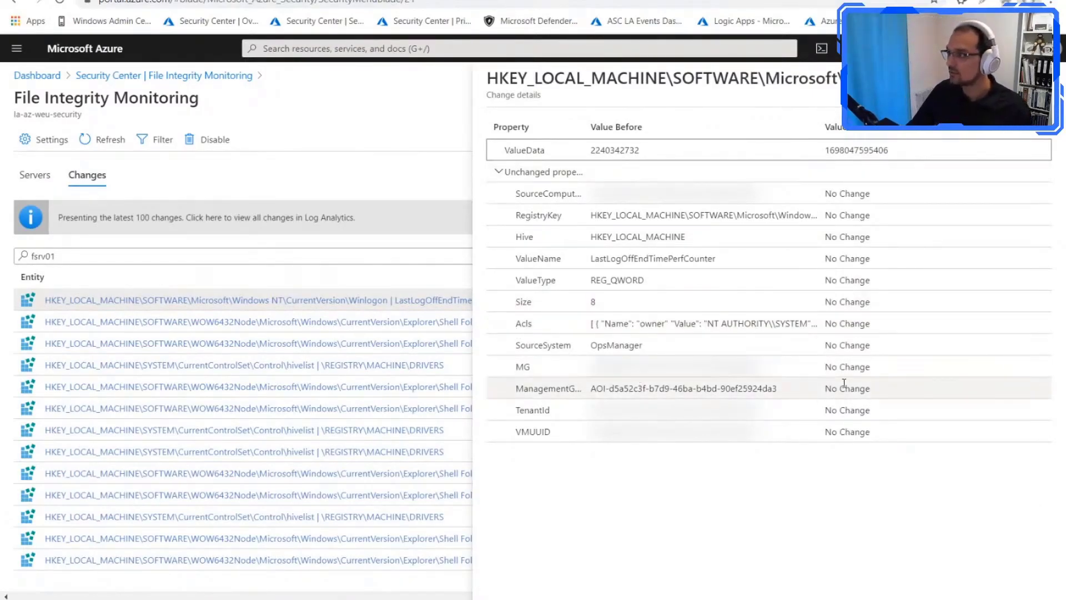
click(1044, 78)
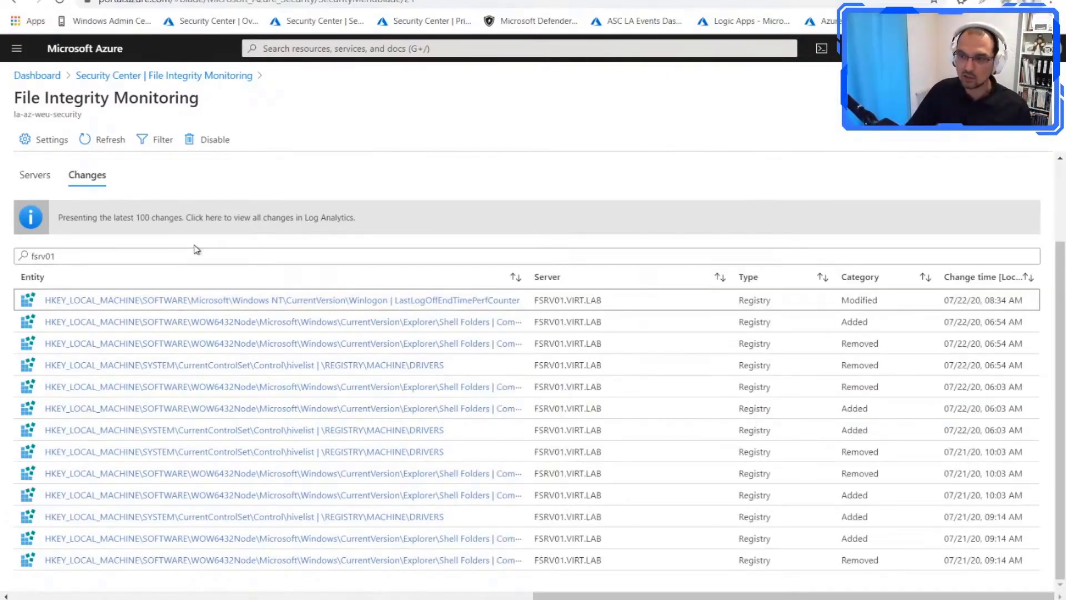
Step: Open all File Integrity Monitoring changes in Log Analytics, and show the data collection settings of the la-az-weu-security workspace
click(192, 223)
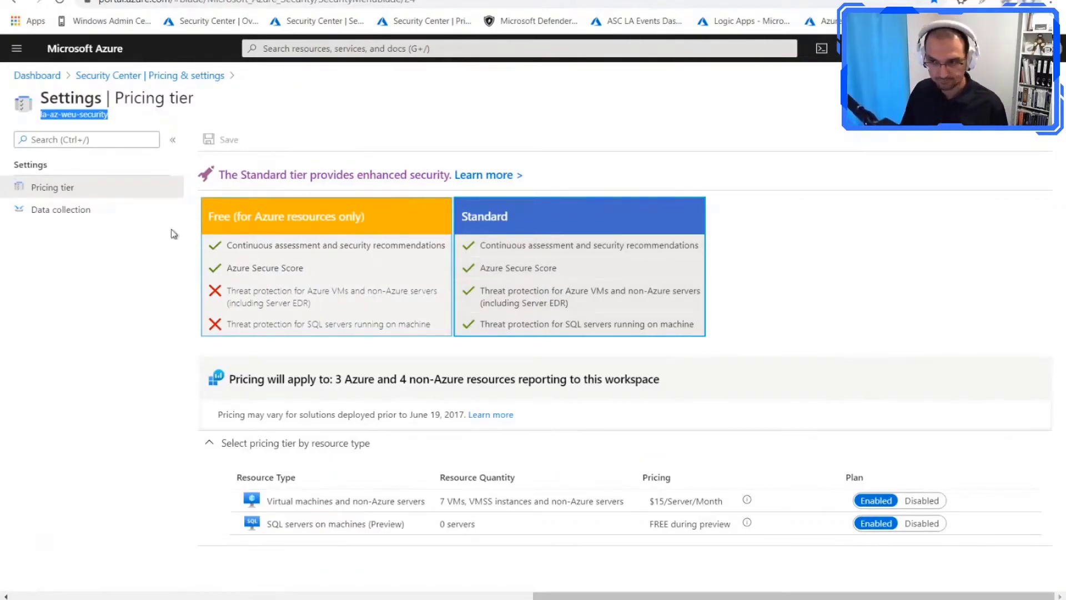
click(99, 219)
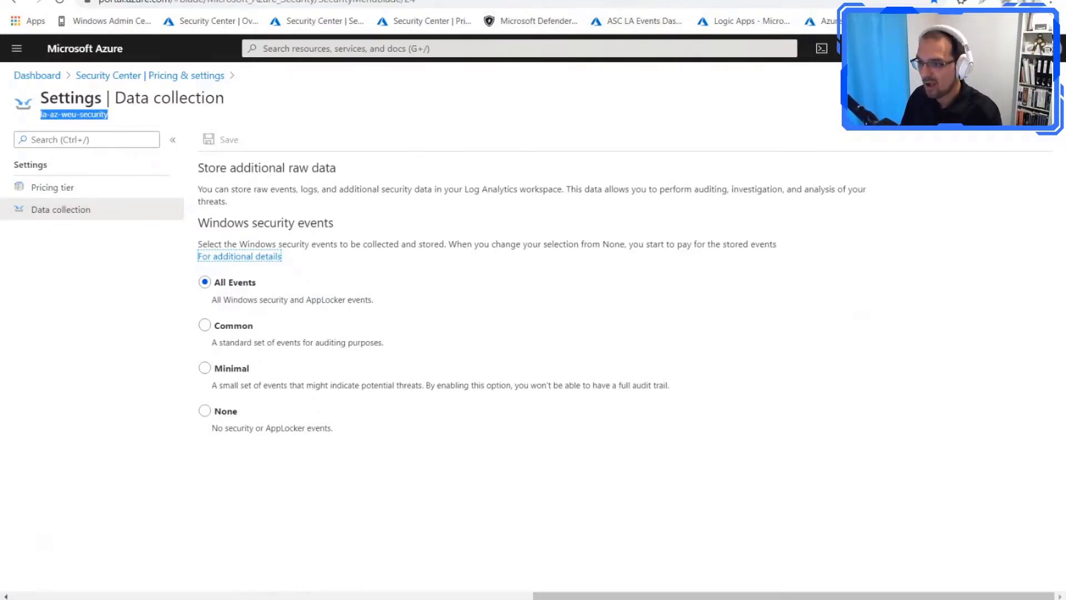
Step: Bring up the Windows process creation query in Logs and examine its EventID 4688 and subject logon ID filters
click(639, 0)
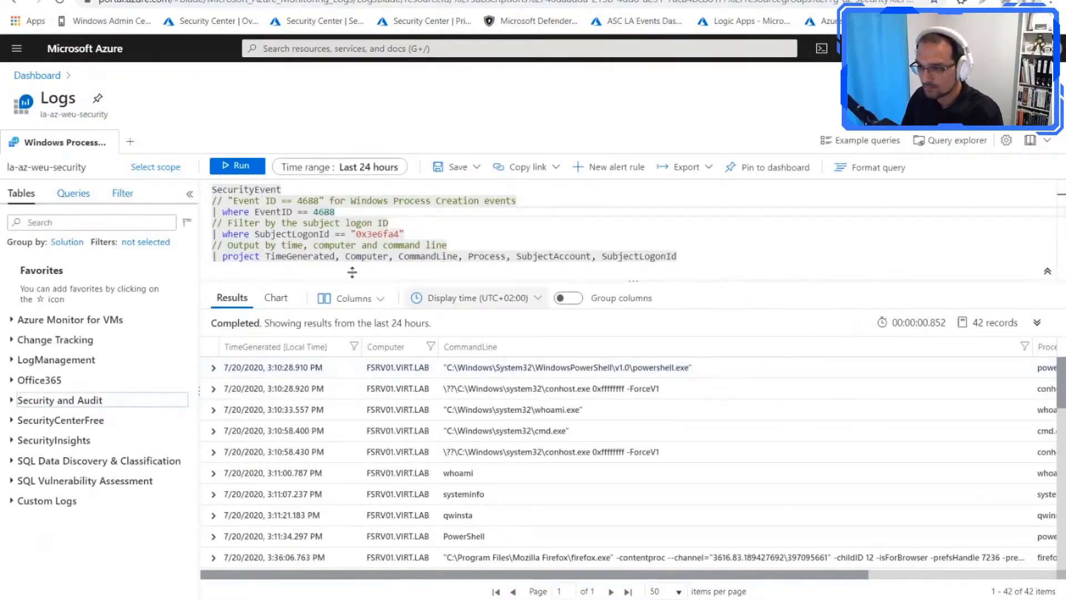
click(294, 222)
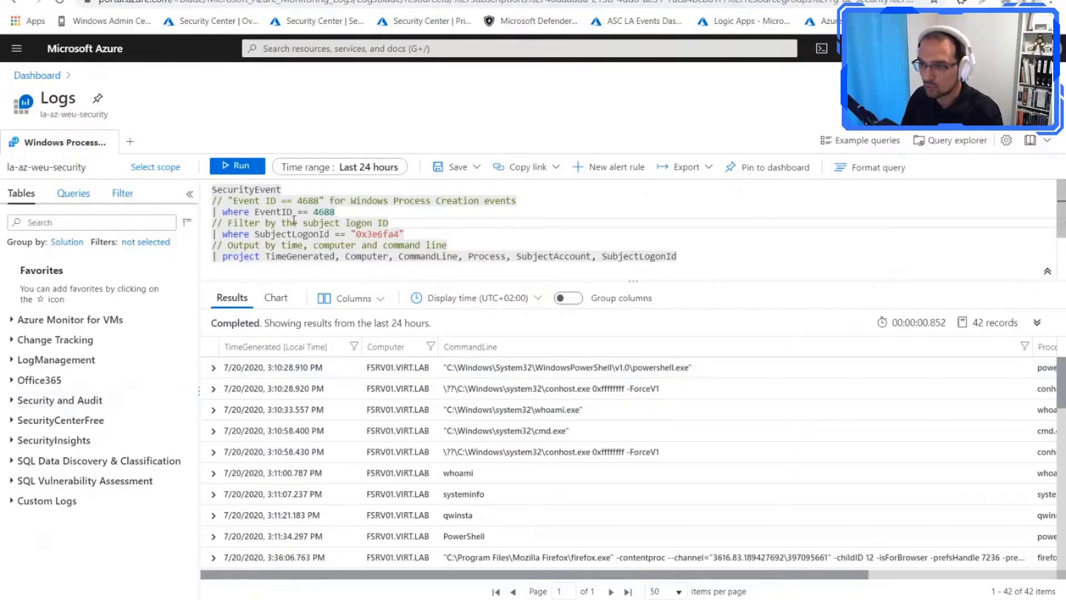
click(337, 212)
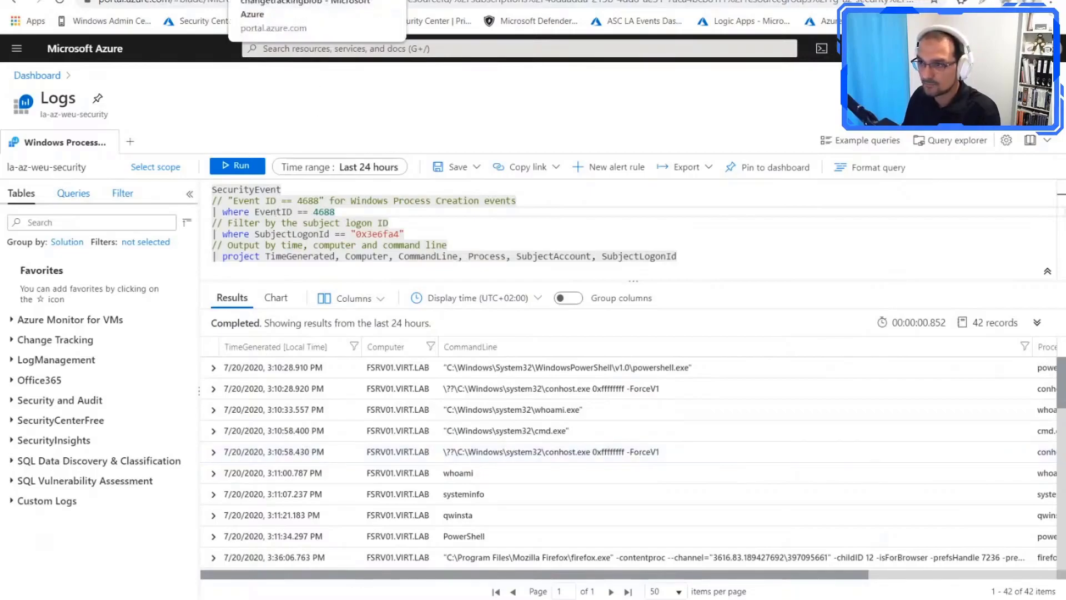
Step: Revisit the workspace's Windows security events collection setting and return to the process creation query
click(198, 1)
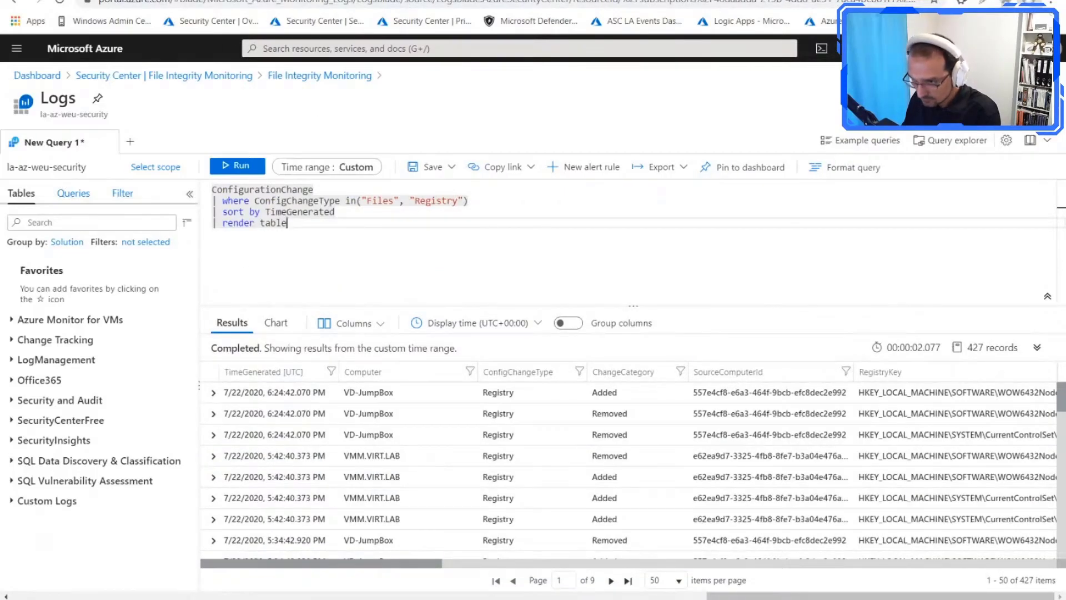
click(322, 0)
click(433, 0)
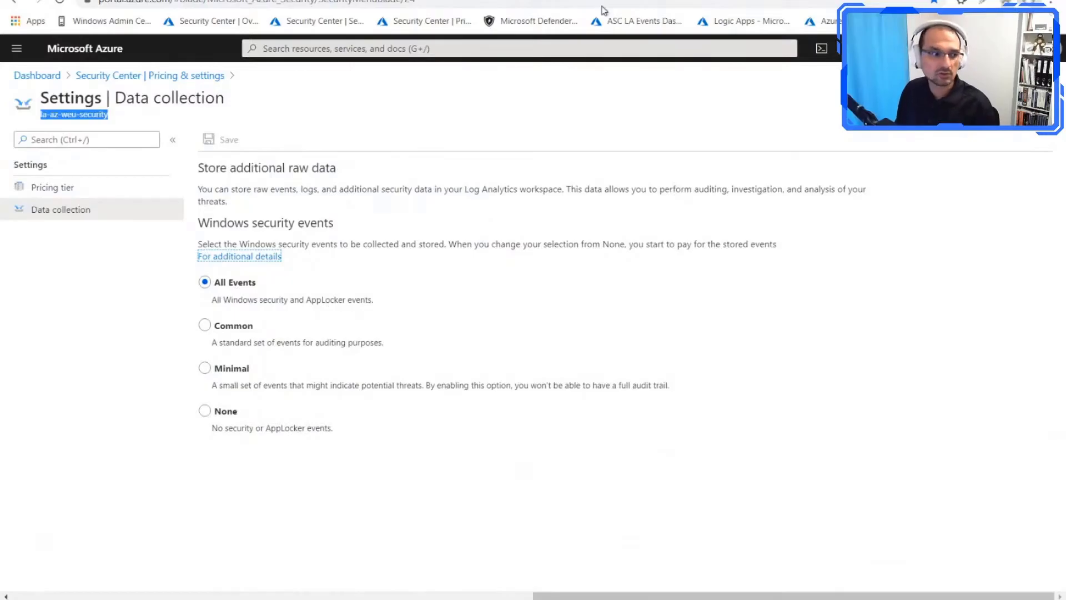
click(472, 0)
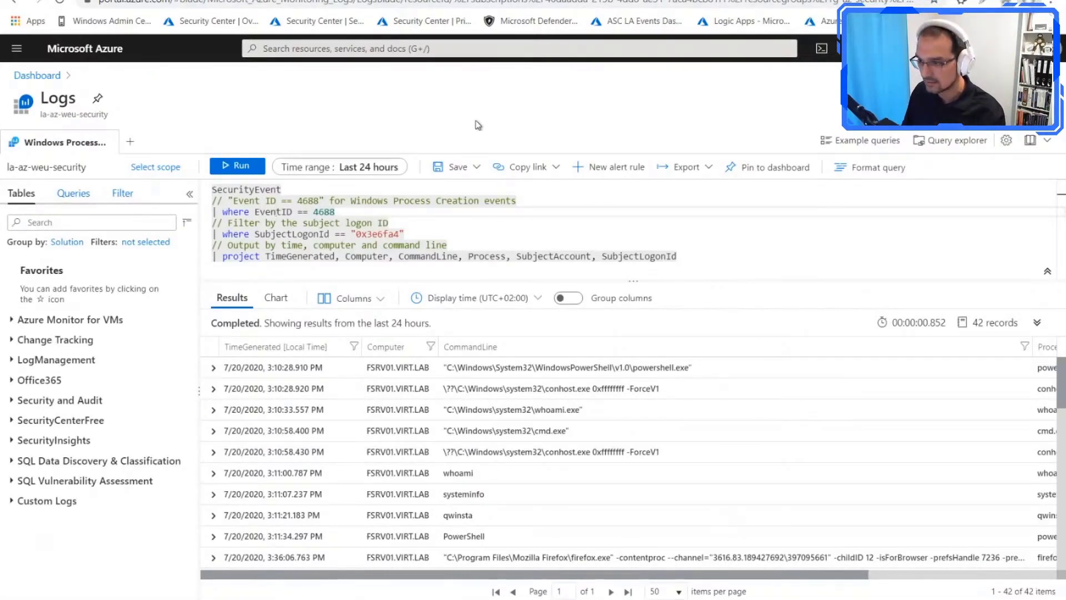
Step: Examine the command lines recorded for FSRV01.VIRT.LAB throughout the process creation results, including the net user commands
click(367, 245)
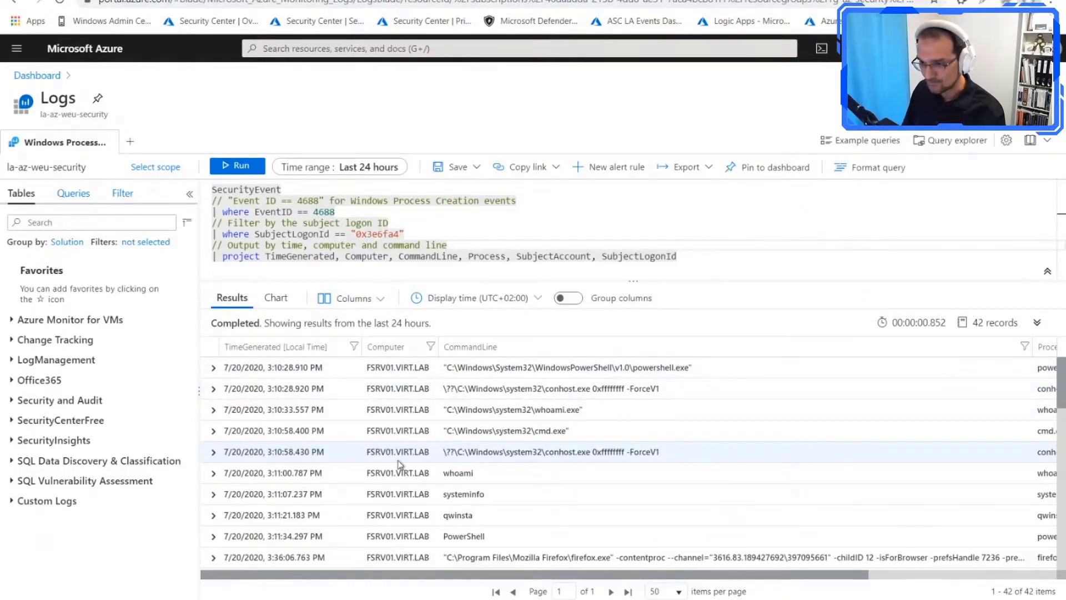
scroll(314, 473, down, 1)
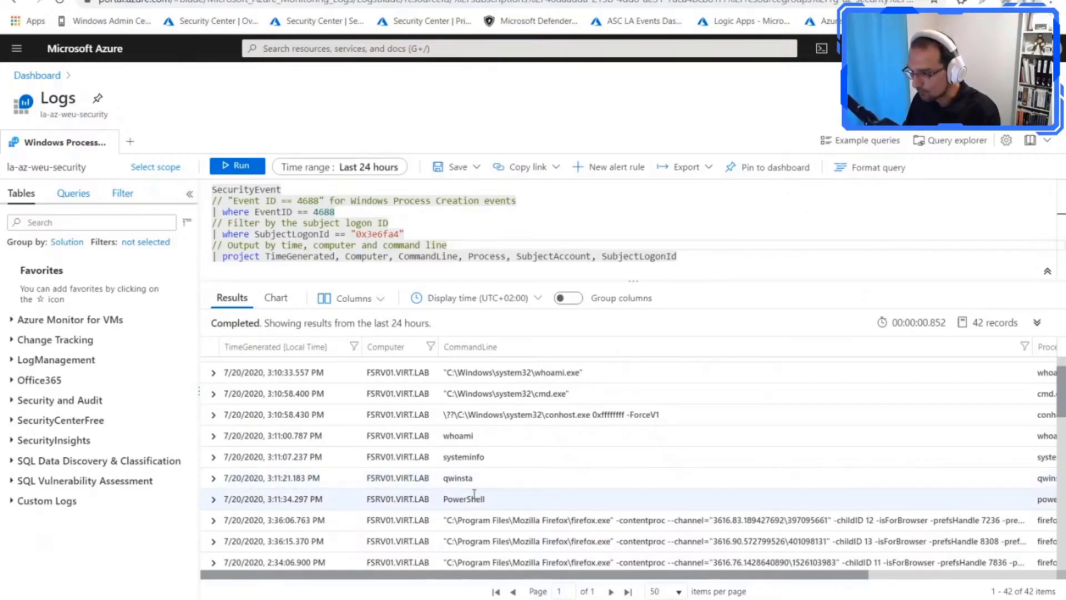
scroll(543, 488, down, 1)
scroll(544, 488, down, 3)
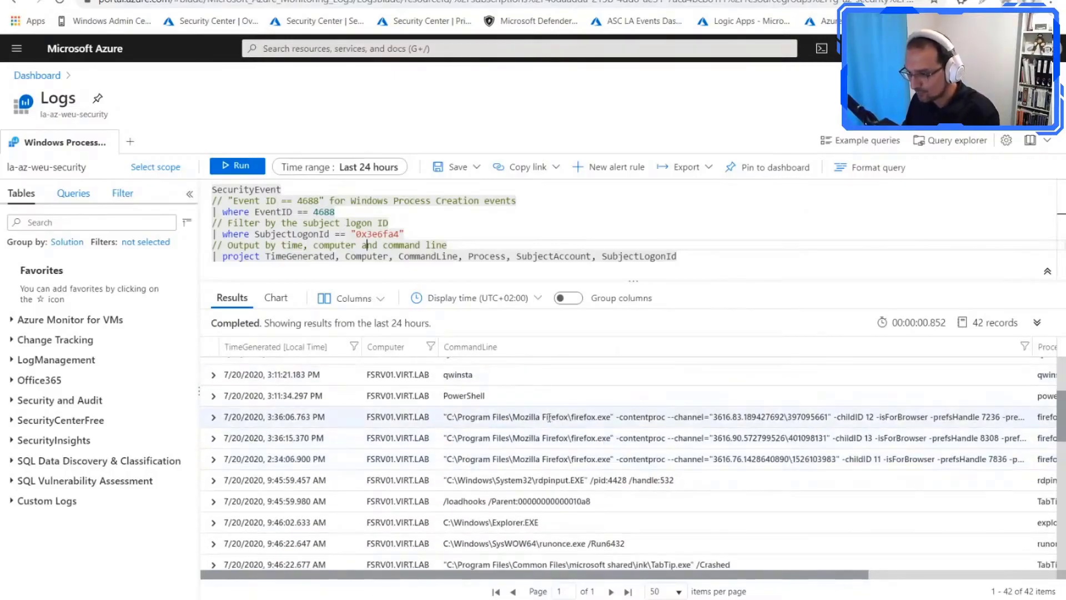
scroll(533, 439, down, 1)
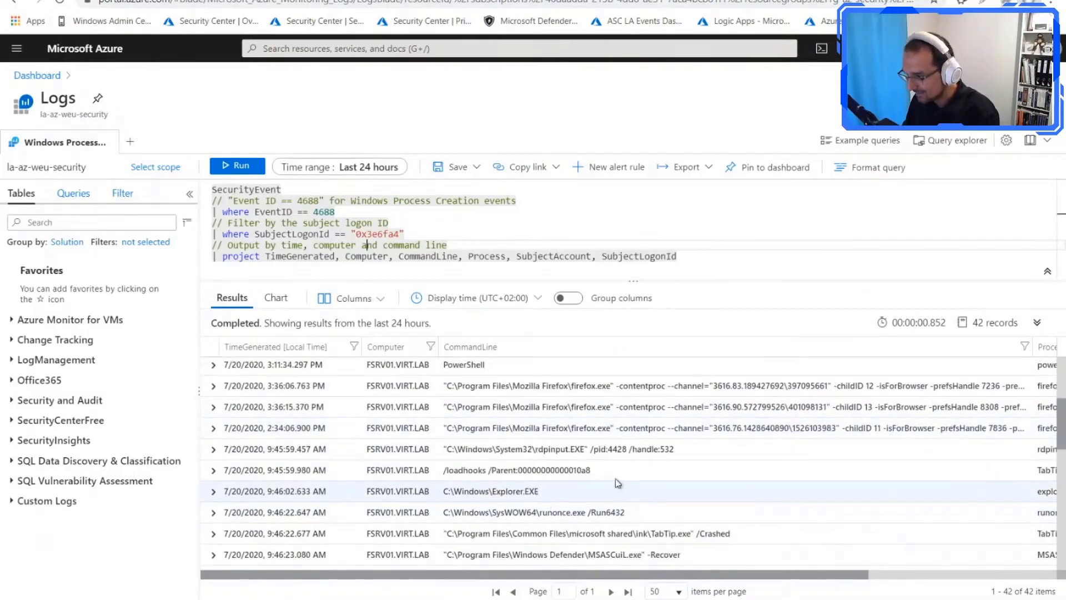
scroll(615, 483, down, 1)
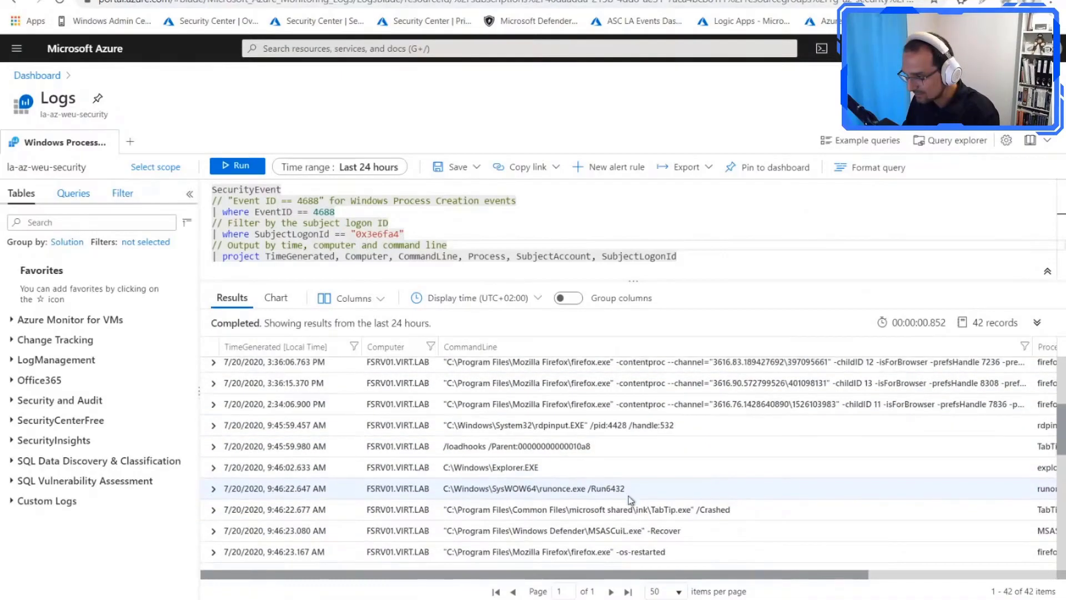
scroll(622, 489, down, 3)
scroll(630, 500, down, 5)
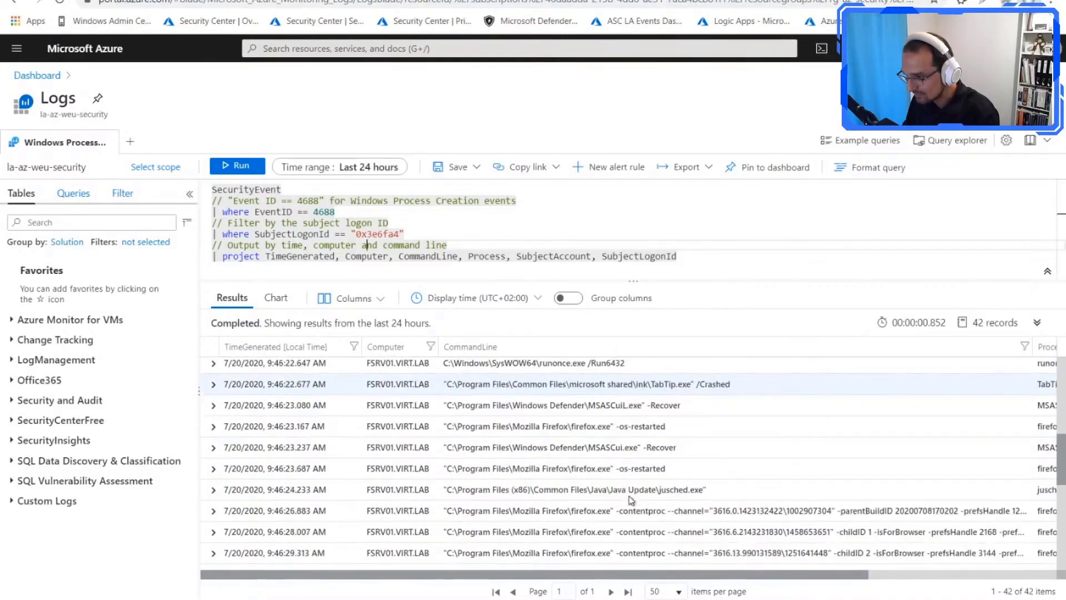
scroll(620, 501, down, 8)
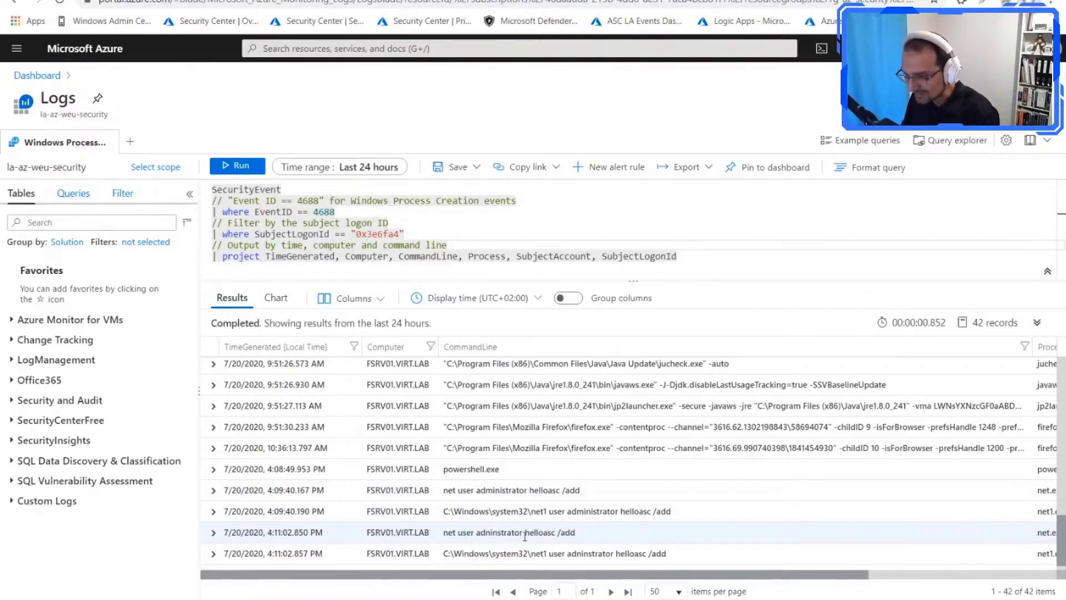
scroll(524, 536, down, 1)
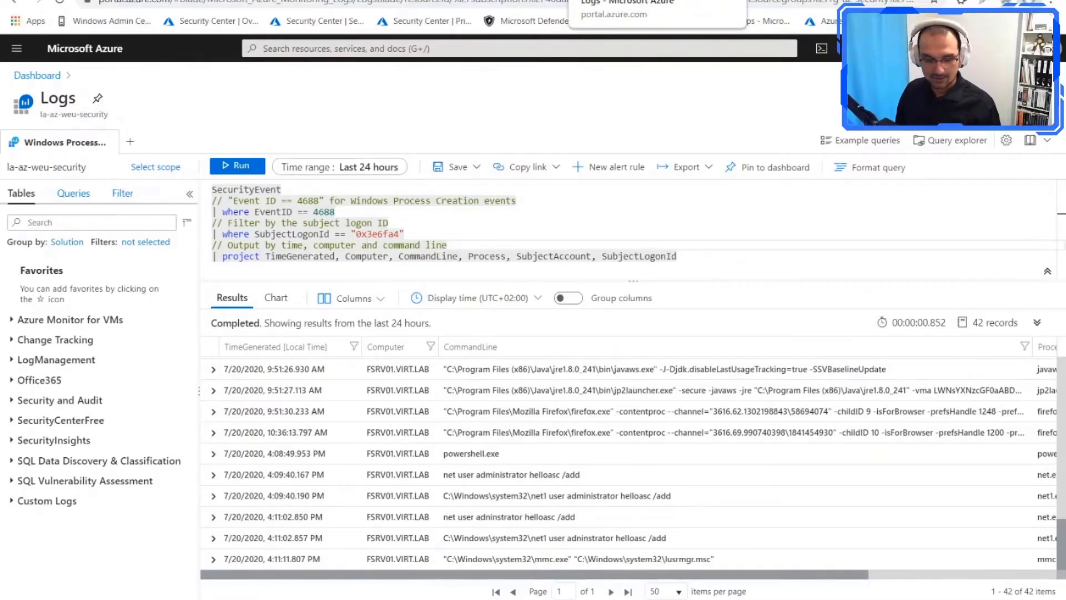
key(alt+Tab)
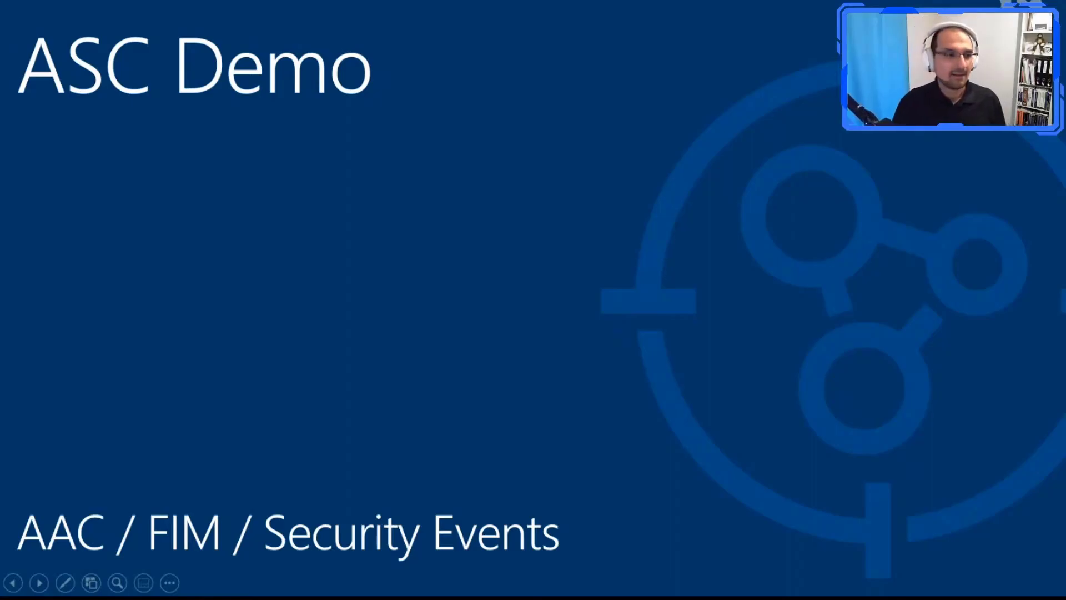
key(Right)
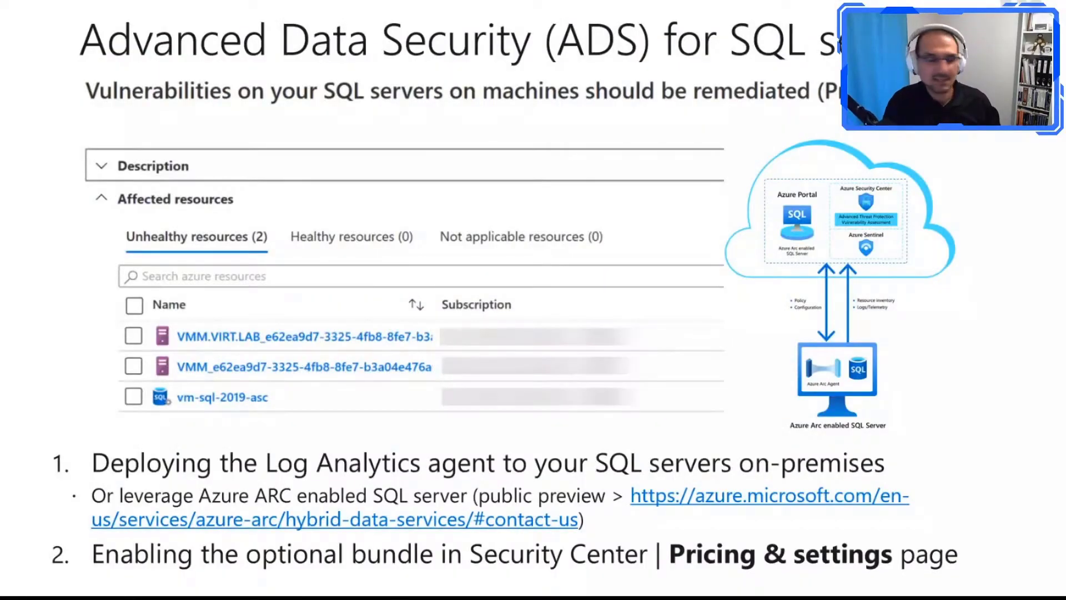
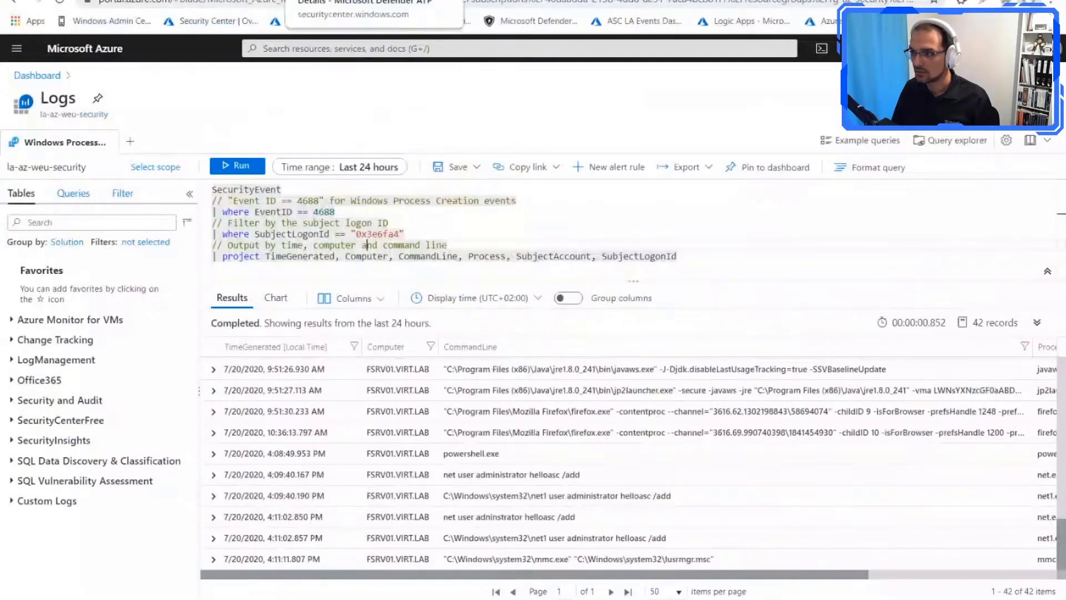
Step: Leave the process creation query and return to the File Integrity Monitoring workspace list in Security Center
click(368, 0)
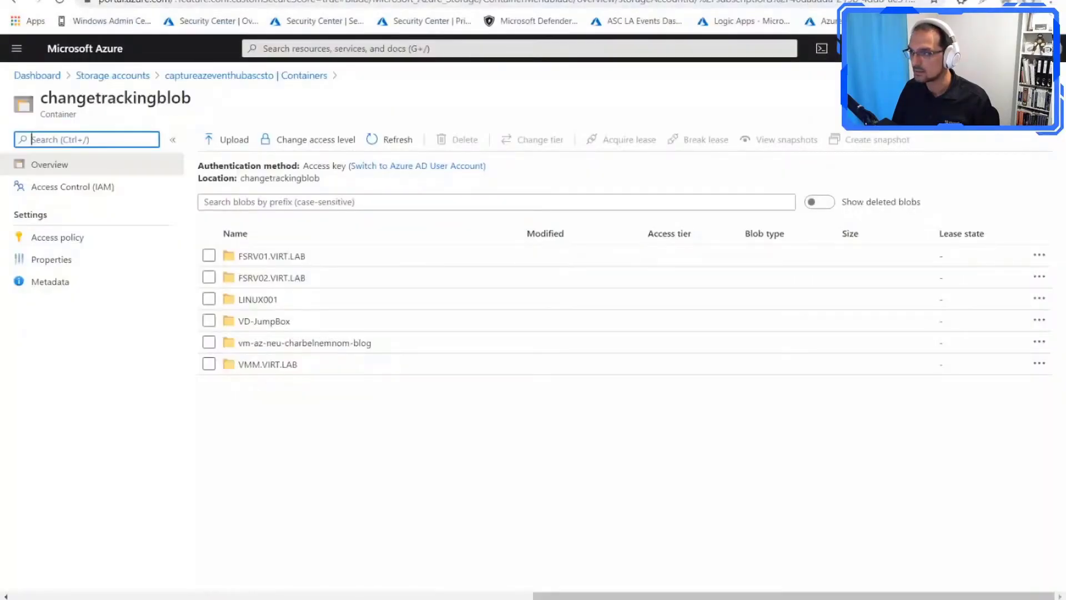
key(ctrl+shift+Tab)
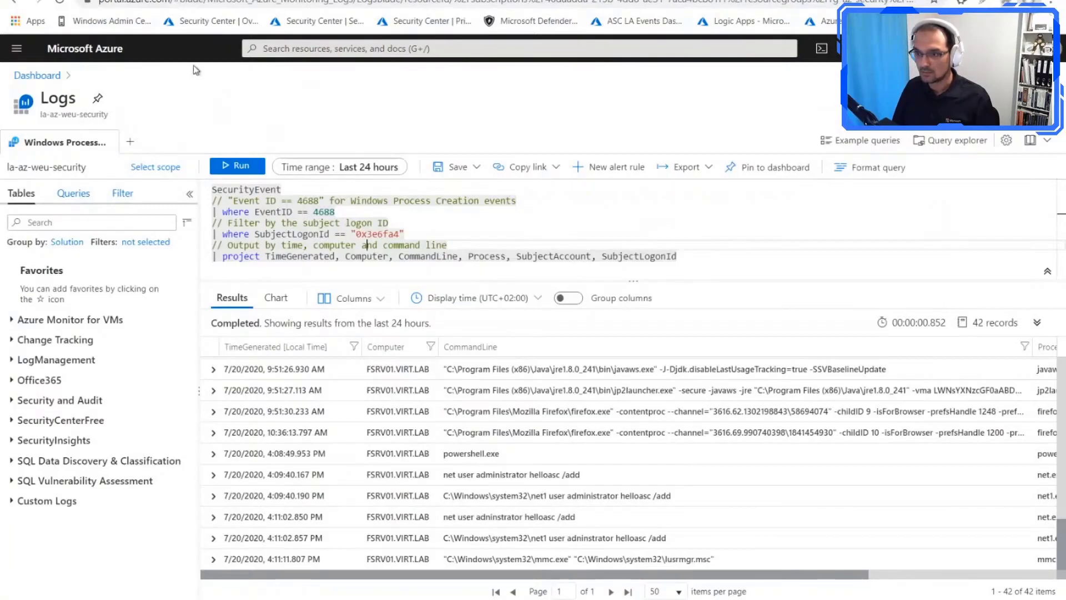
key(ctrl+Tab)
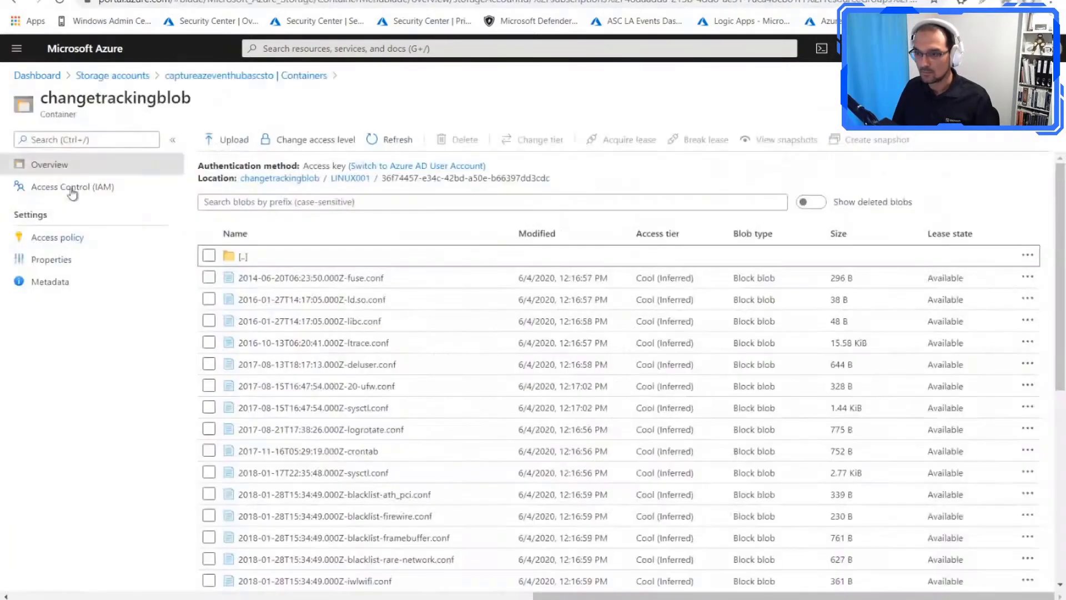
click(214, 84)
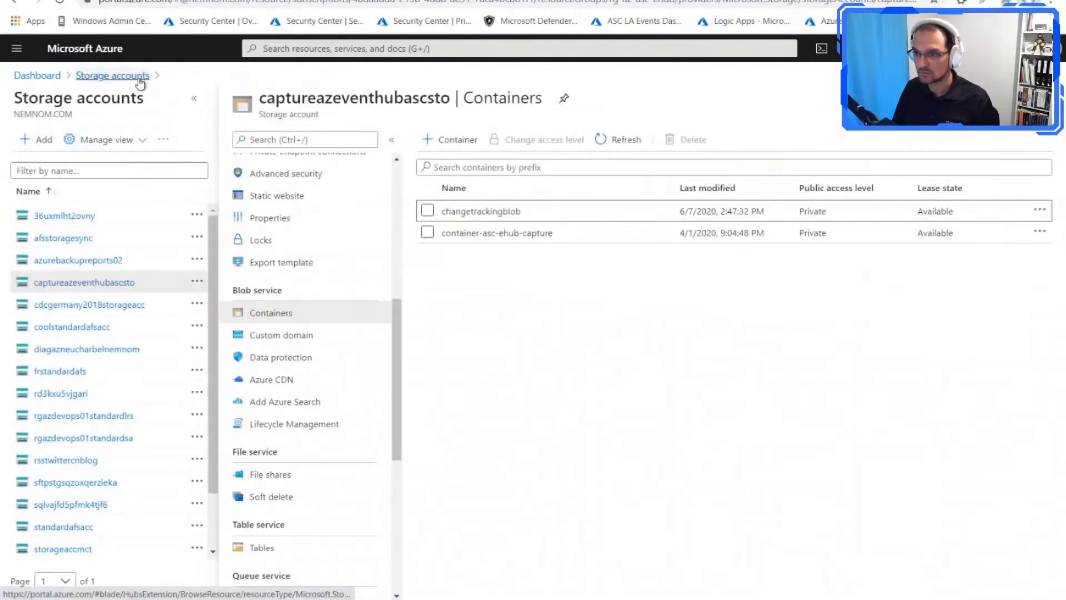
key(ctrl+Tab)
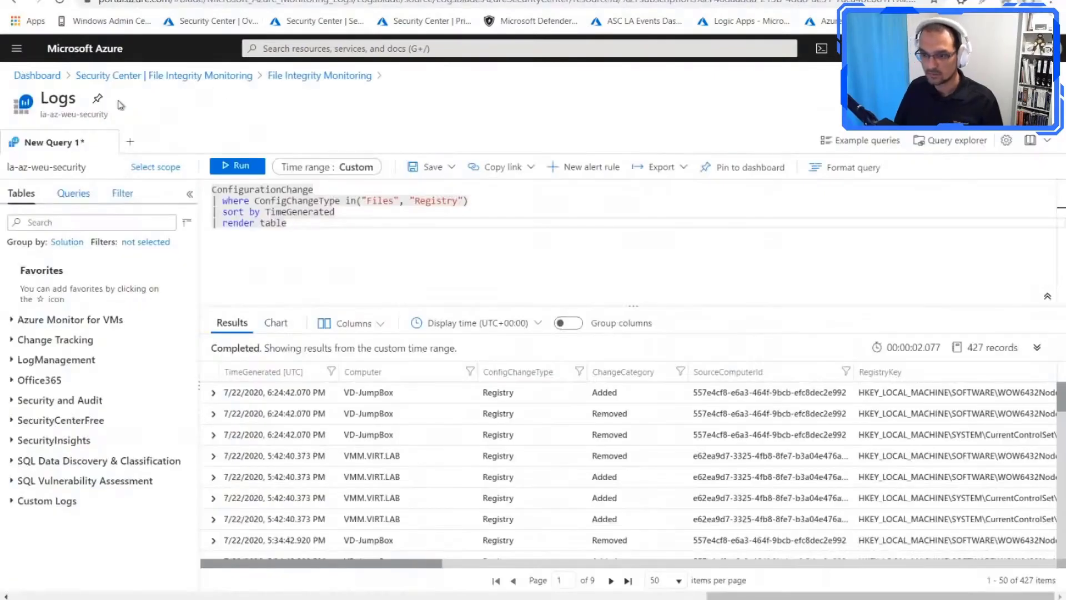
click(183, 82)
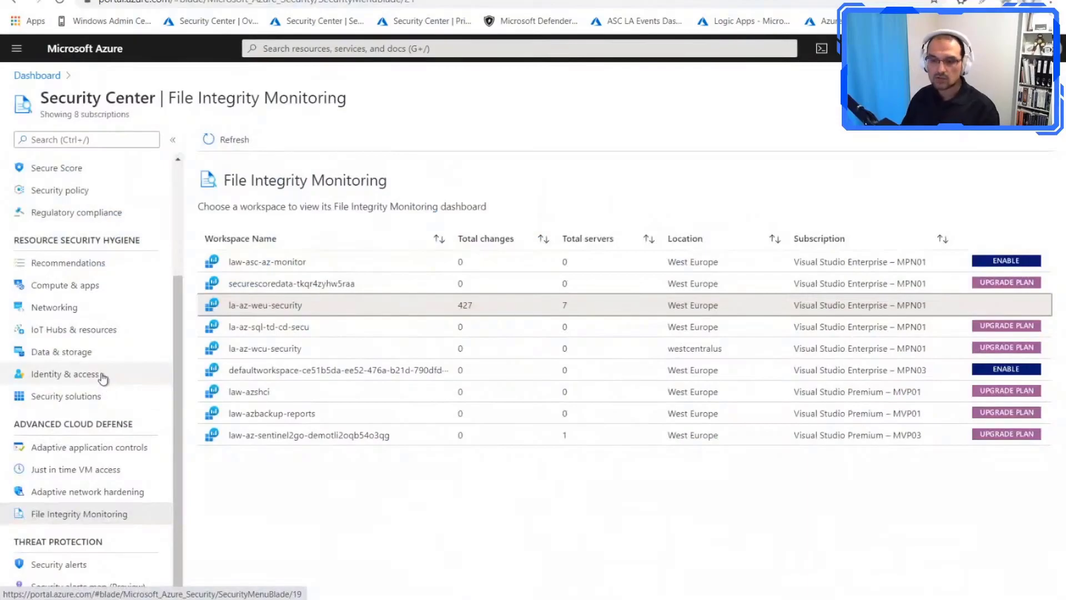
Step: Show the SQL resources under Data & storage and check which resource types they can be filtered by
click(93, 359)
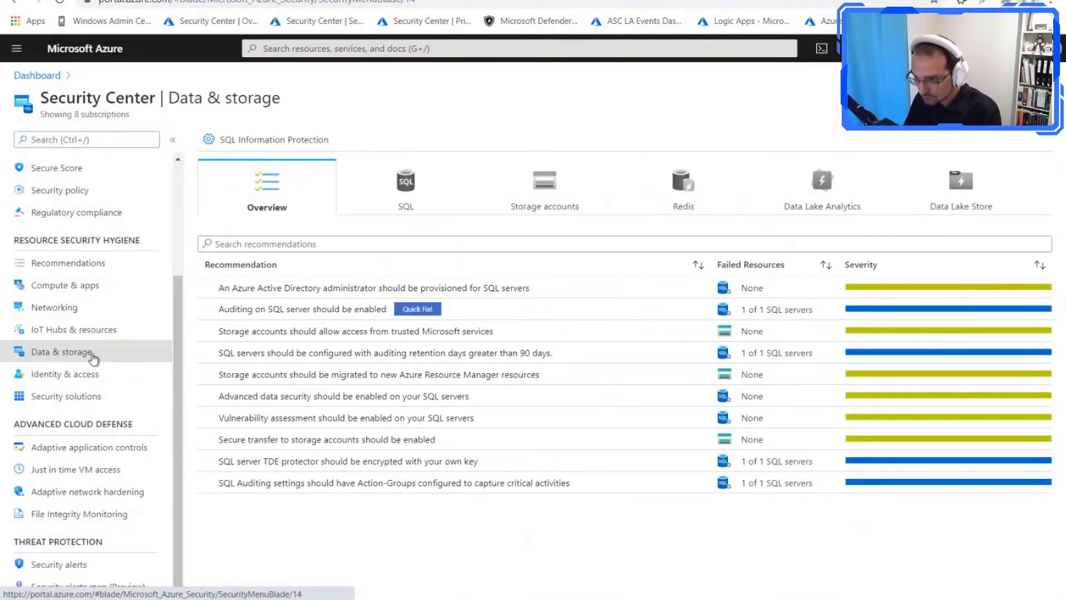
click(438, 177)
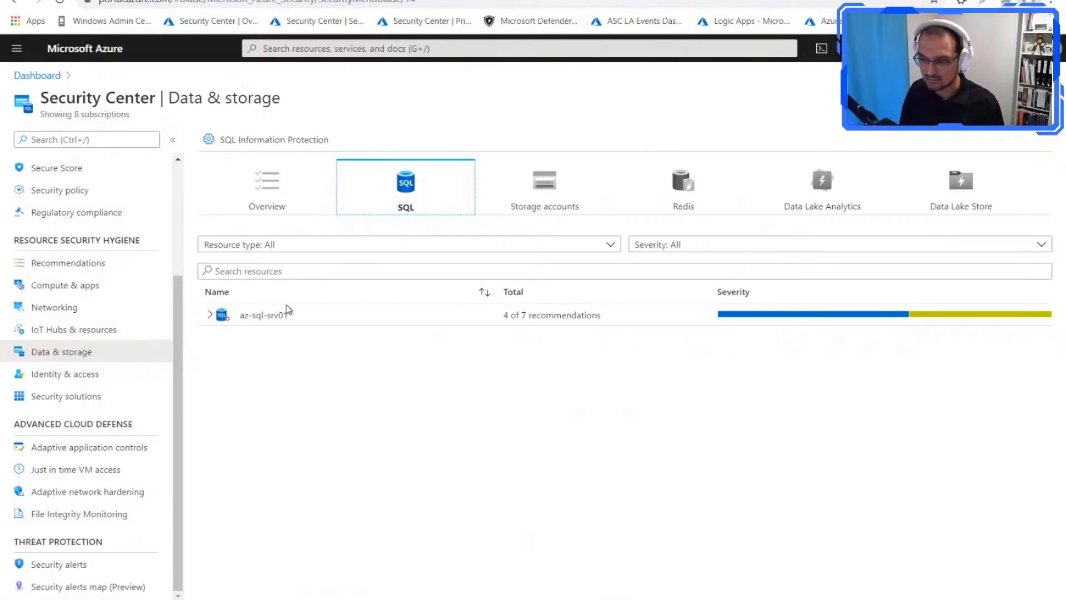
click(416, 246)
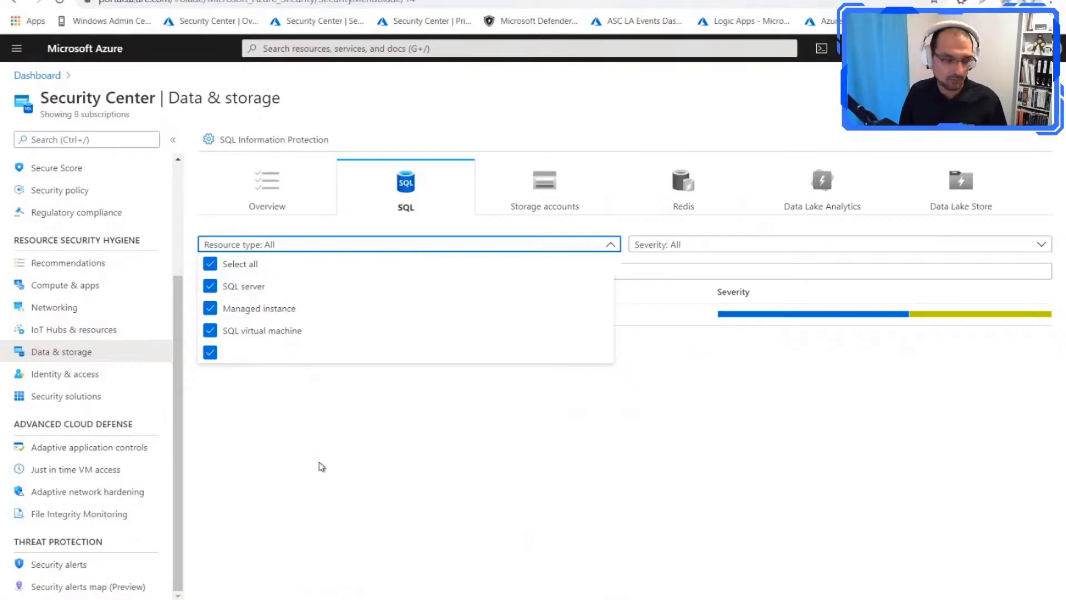
click(321, 464)
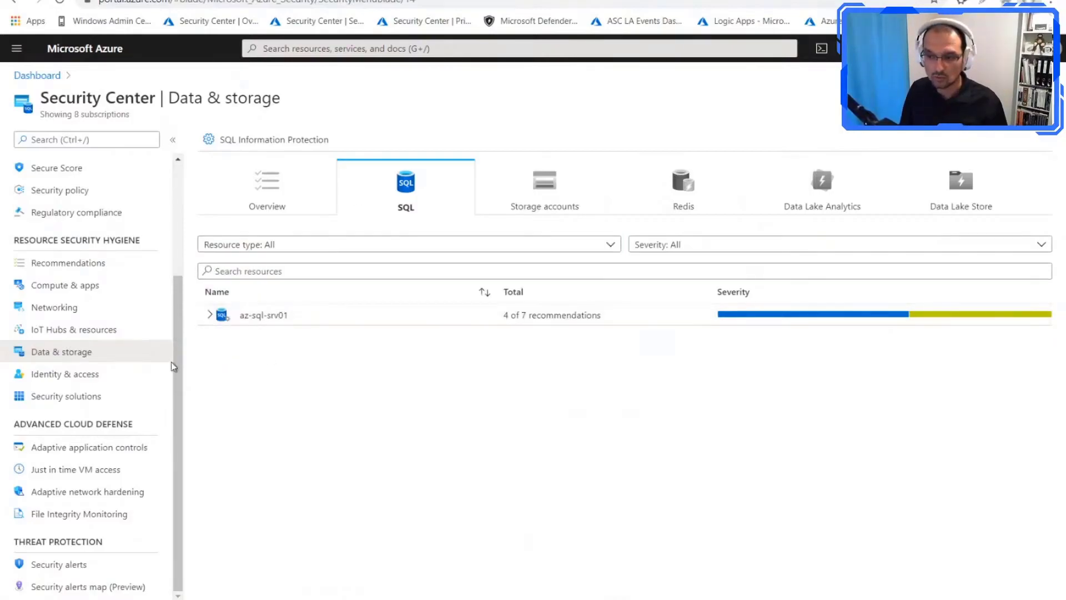
Step: Review the security controls in Security Center's Recommendations and expand the Remediate vulnerabilities control
click(78, 263)
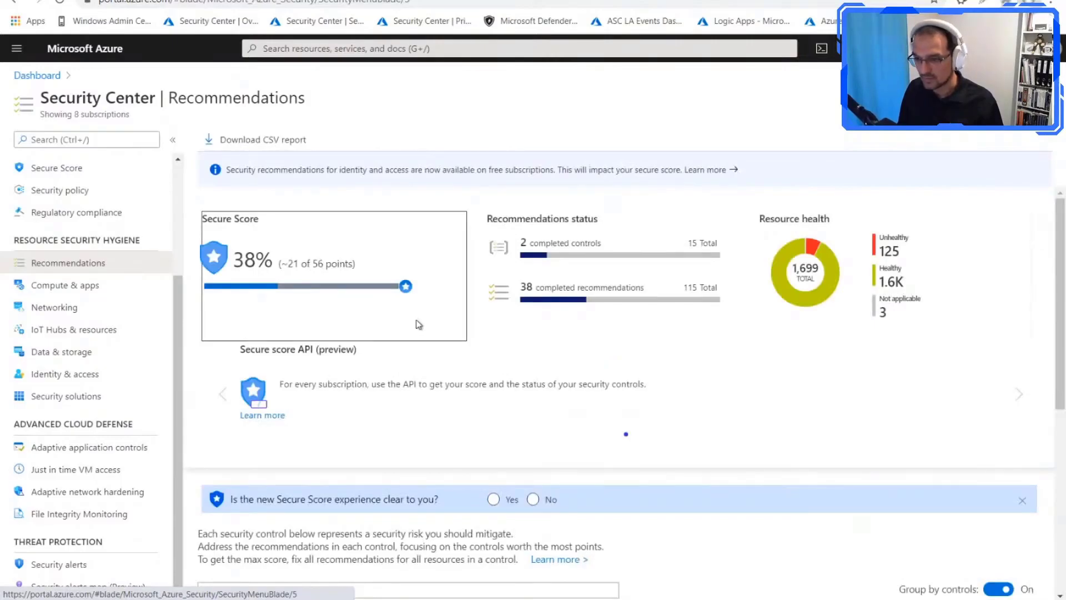
scroll(418, 325, down, 3)
scroll(336, 461, down, 1)
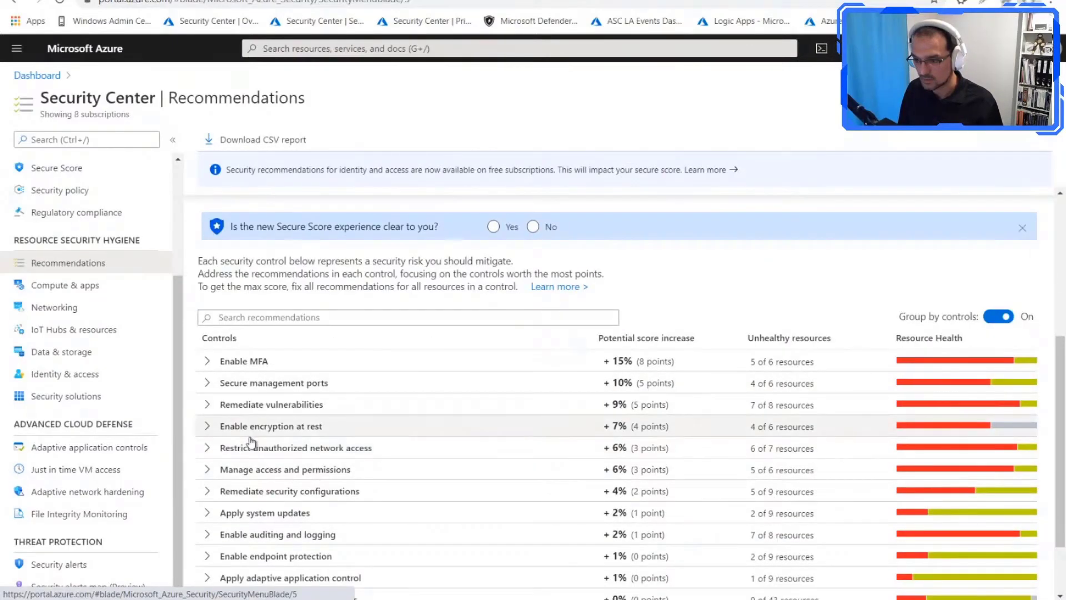
scroll(245, 510, down, 1)
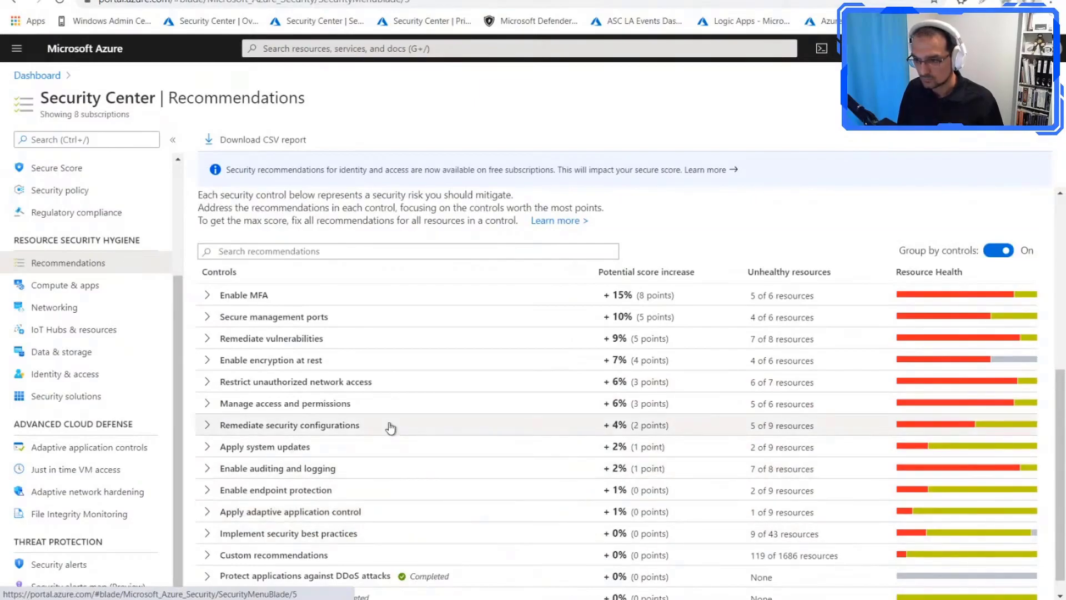
scroll(300, 439, down, 1)
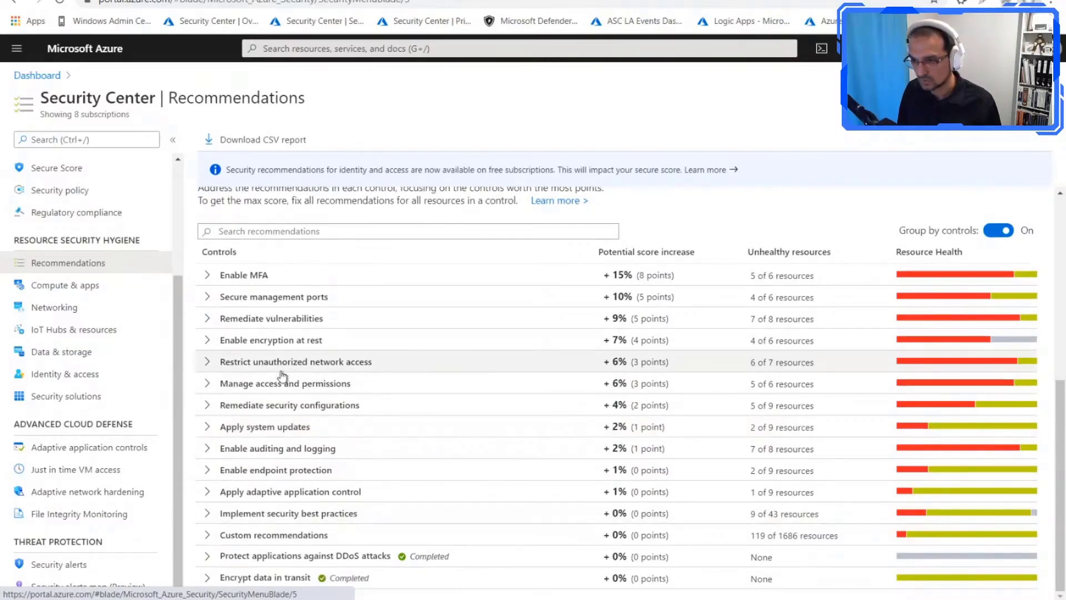
click(228, 321)
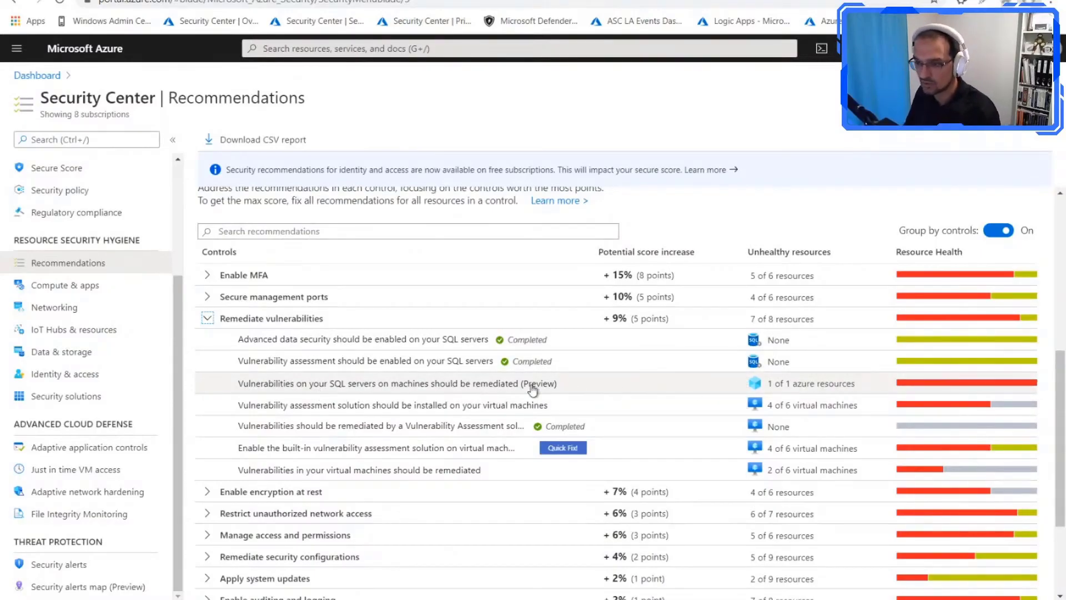
Step: Open the recommendation on vulnerabilities of SQL servers on machines and check the last scan time of the VMM.VIRT.LAB server's master database
click(431, 392)
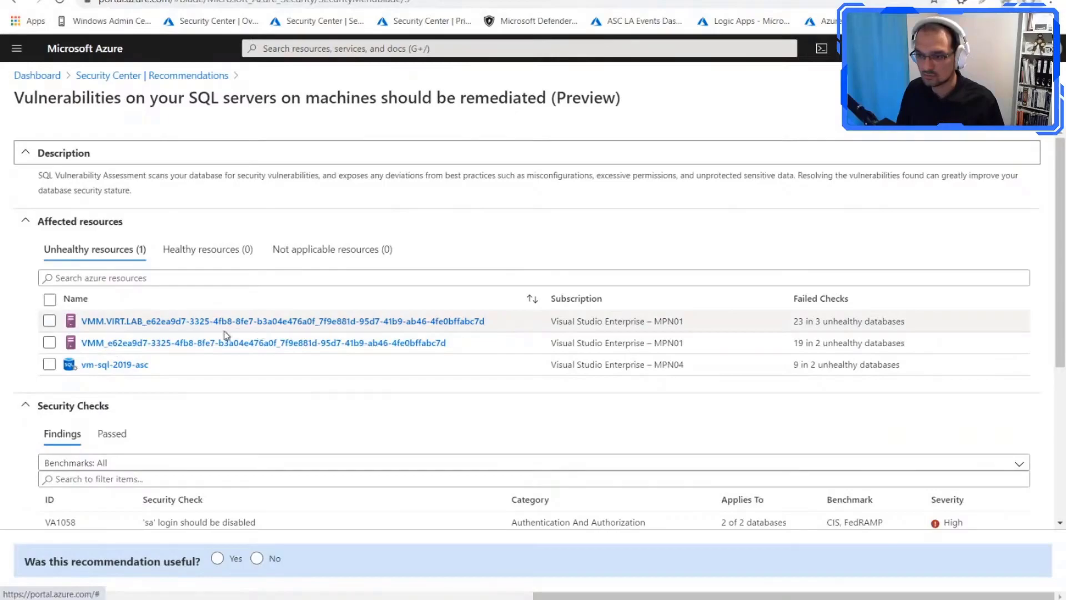
click(122, 322)
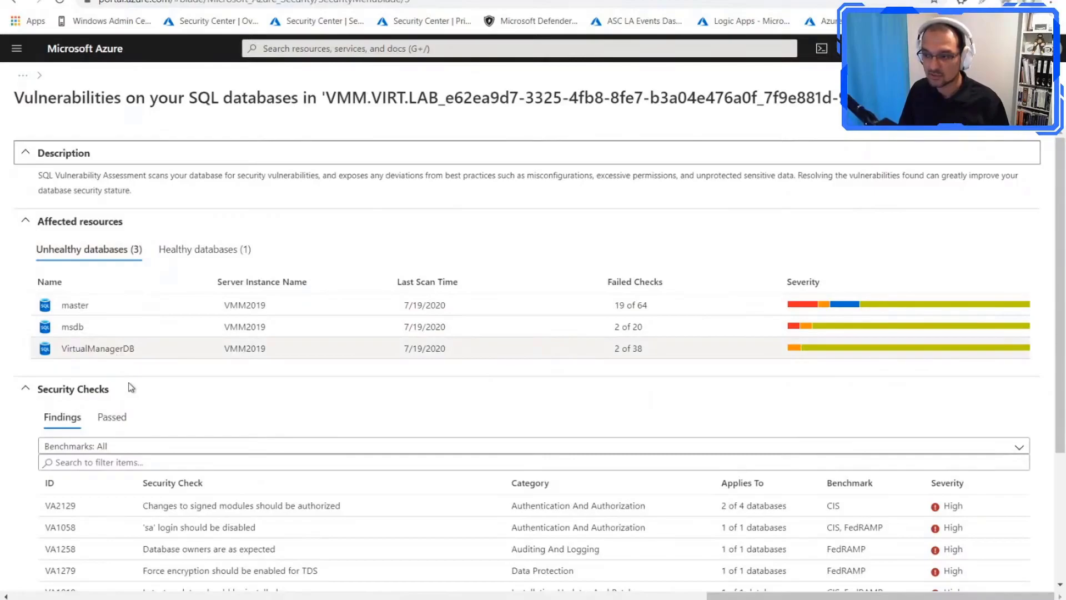
drag(455, 311, 407, 311)
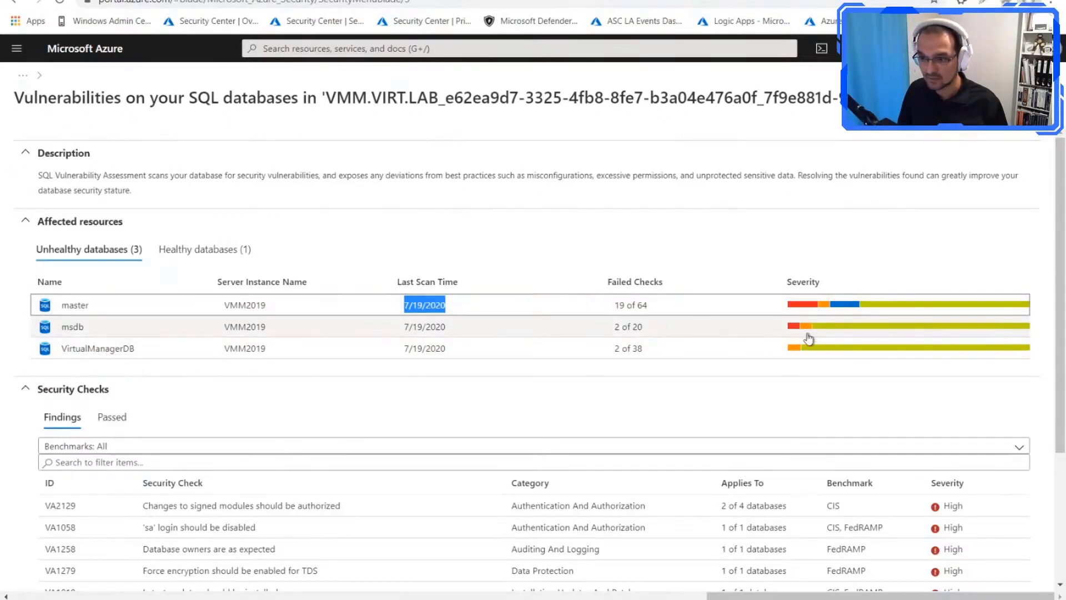
Step: Examine the passed security checks and the findings of VirtualManagerDB, narrowing the Security Check column, and return to the server's database list
click(98, 348)
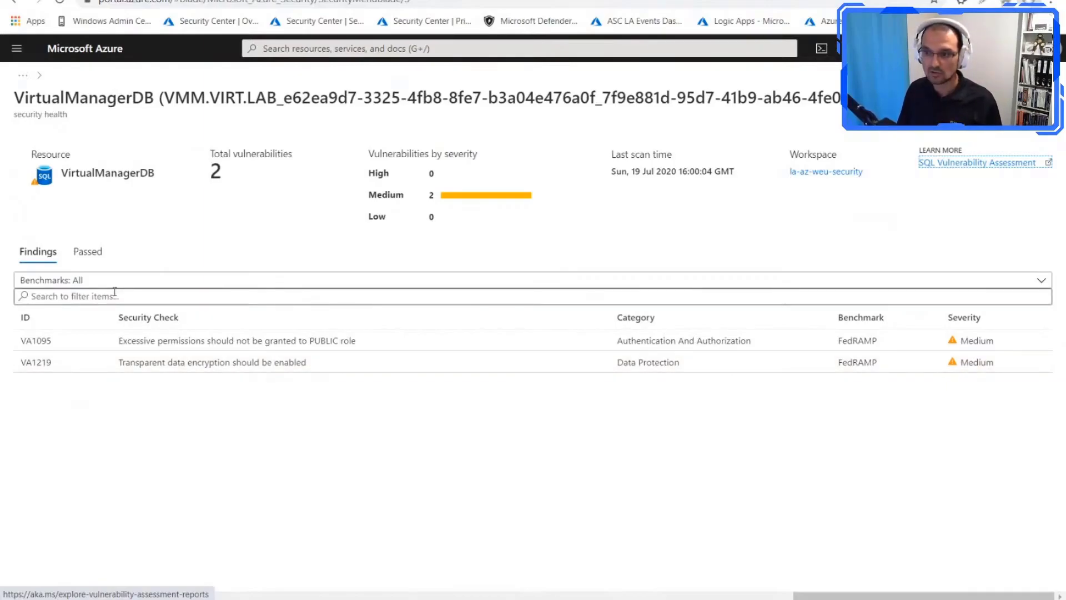
click(97, 255)
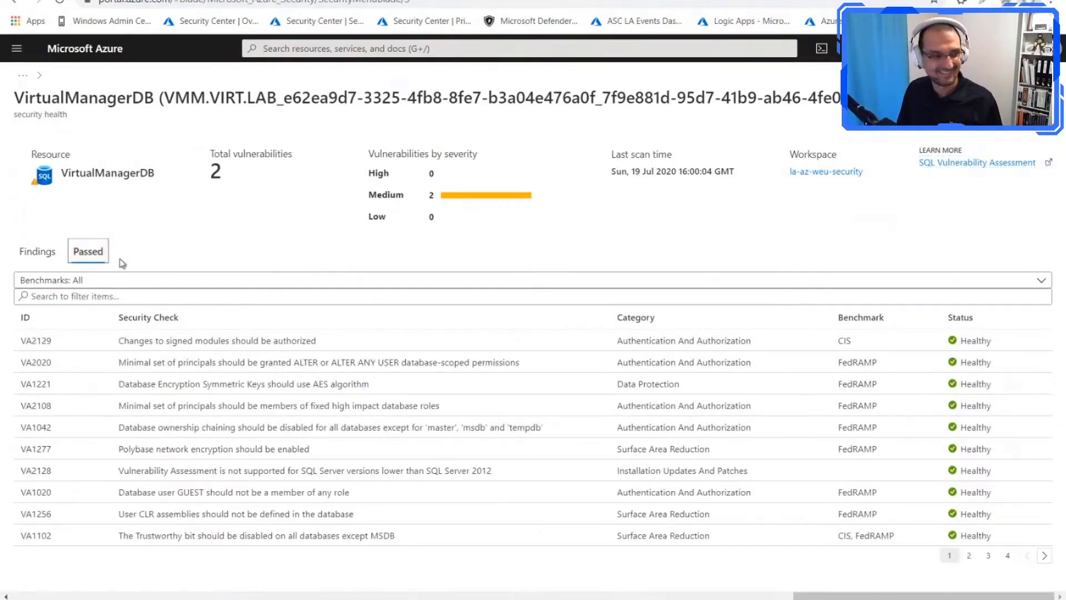
click(43, 257)
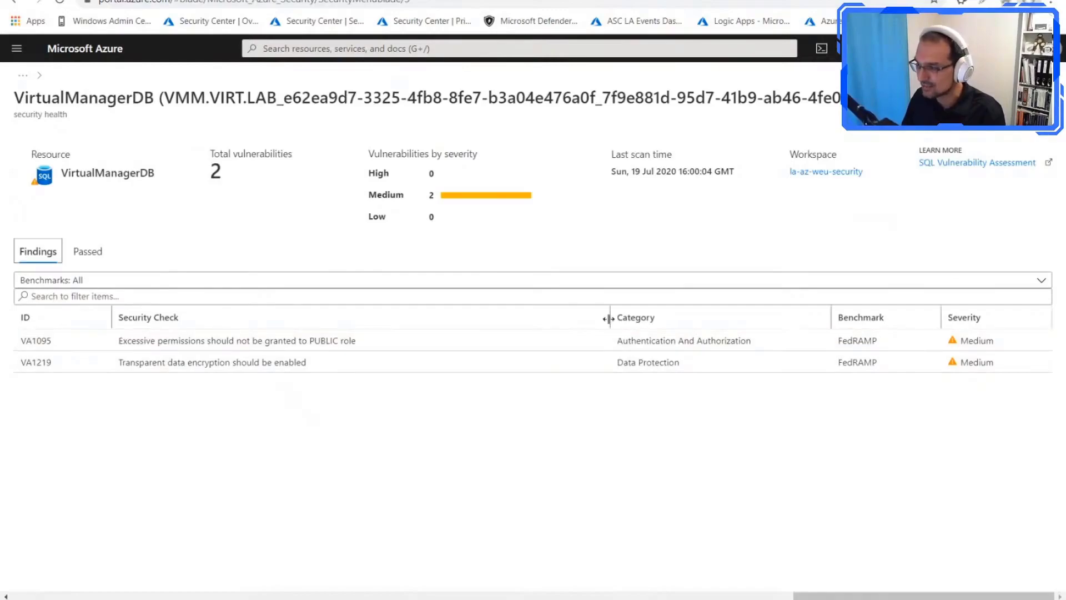
drag(610, 328, 475, 328)
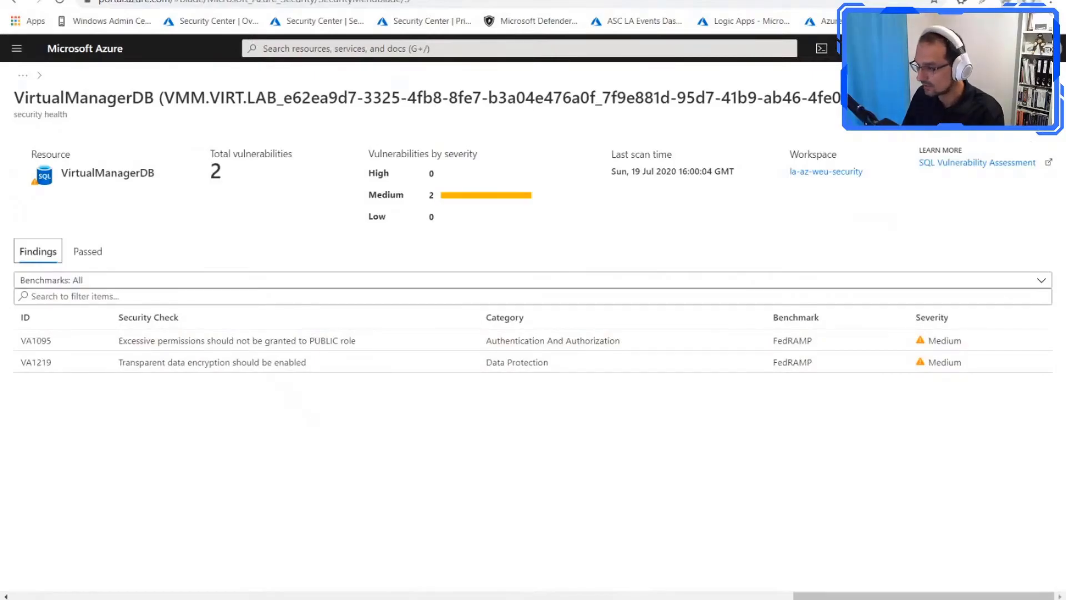
click(1047, 98)
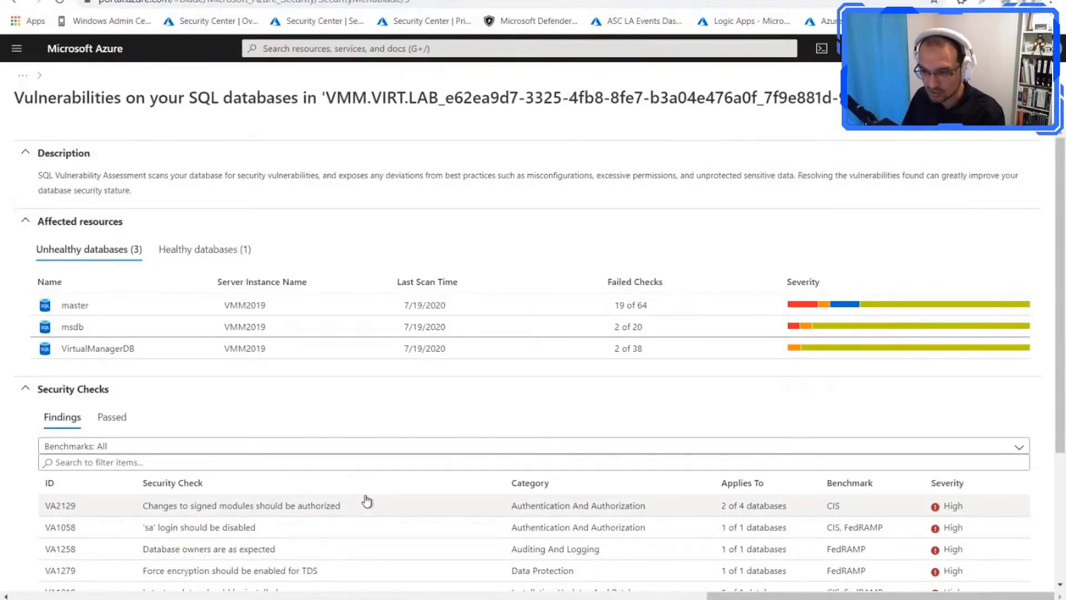
Step: Open finding VA1058 on the 'sa' login from the server's security checks, review its remediation and copy its query
scroll(200, 459, down, 1)
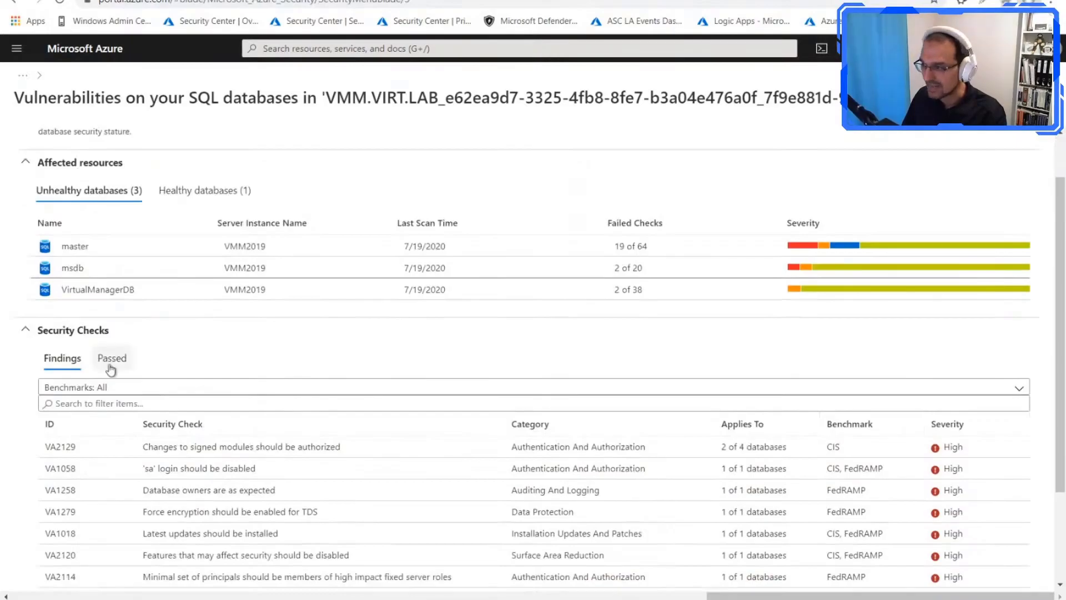
scroll(208, 404, down, 2)
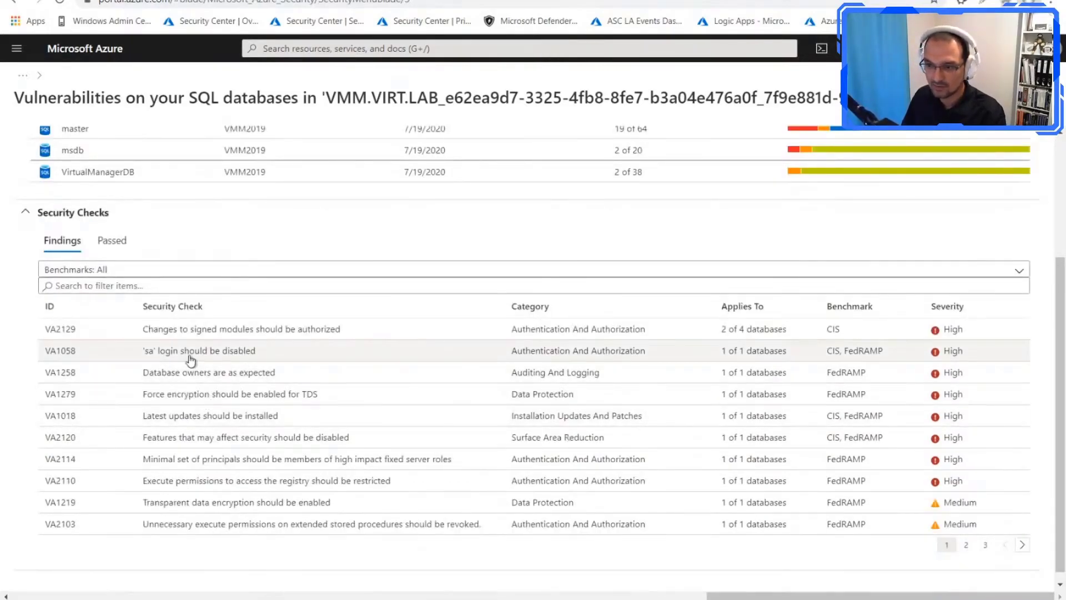
click(89, 359)
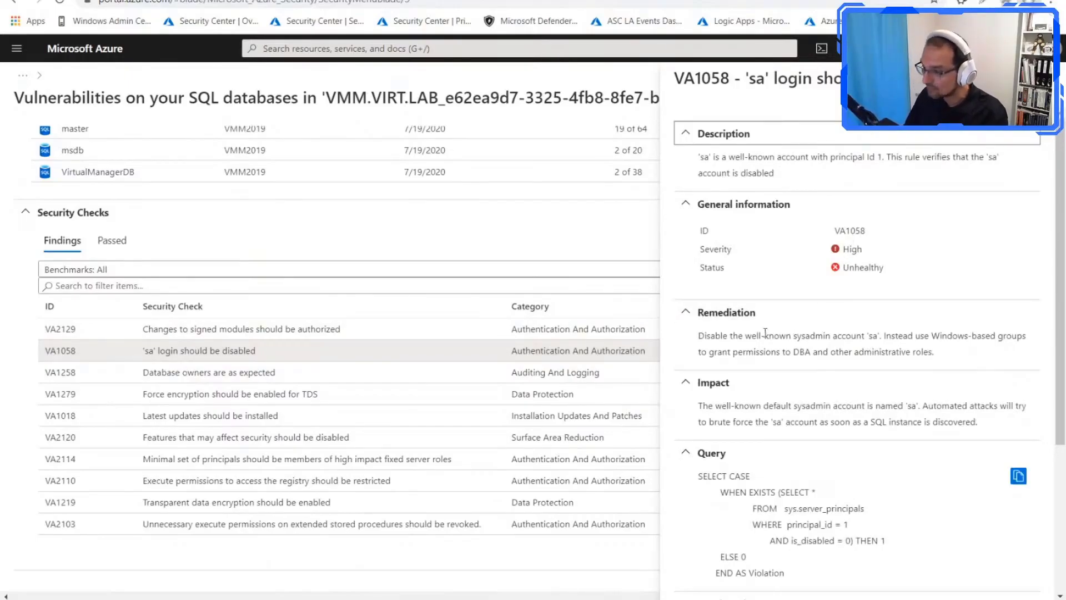
scroll(806, 395, down, 1)
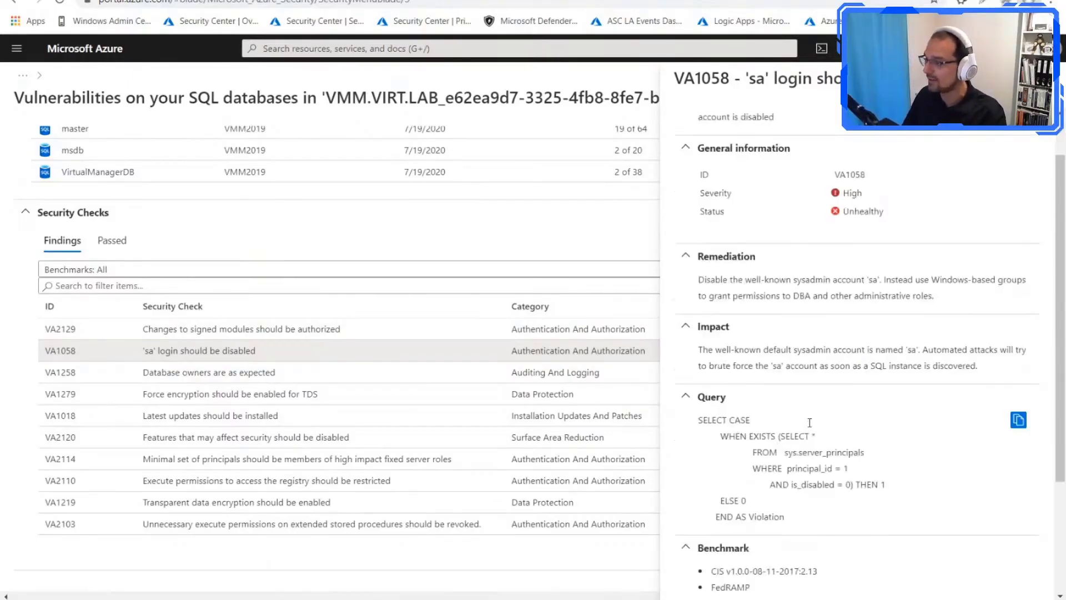
click(1019, 421)
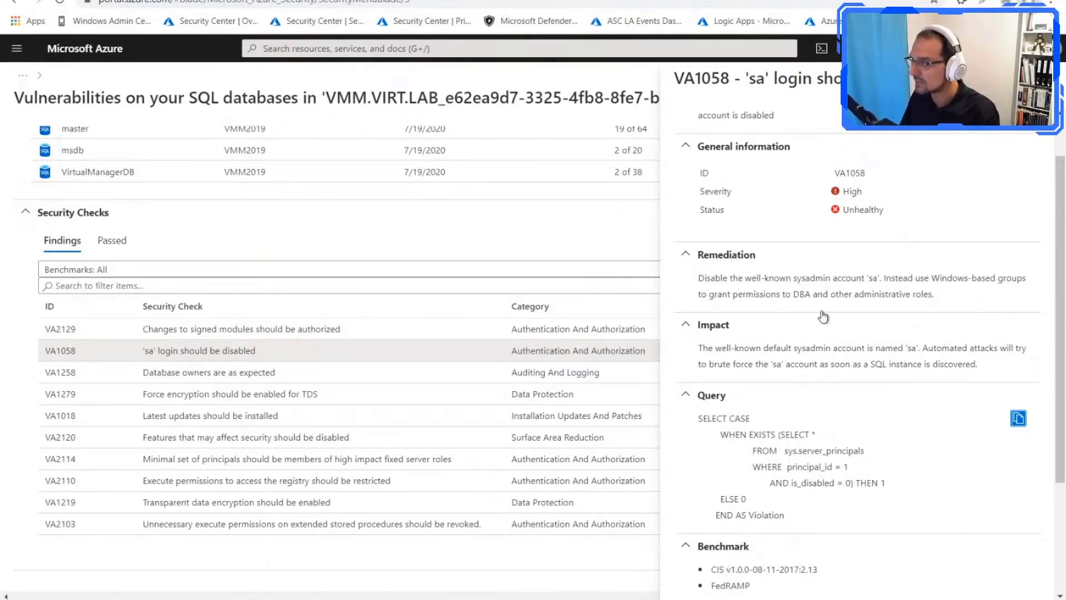
click(1047, 78)
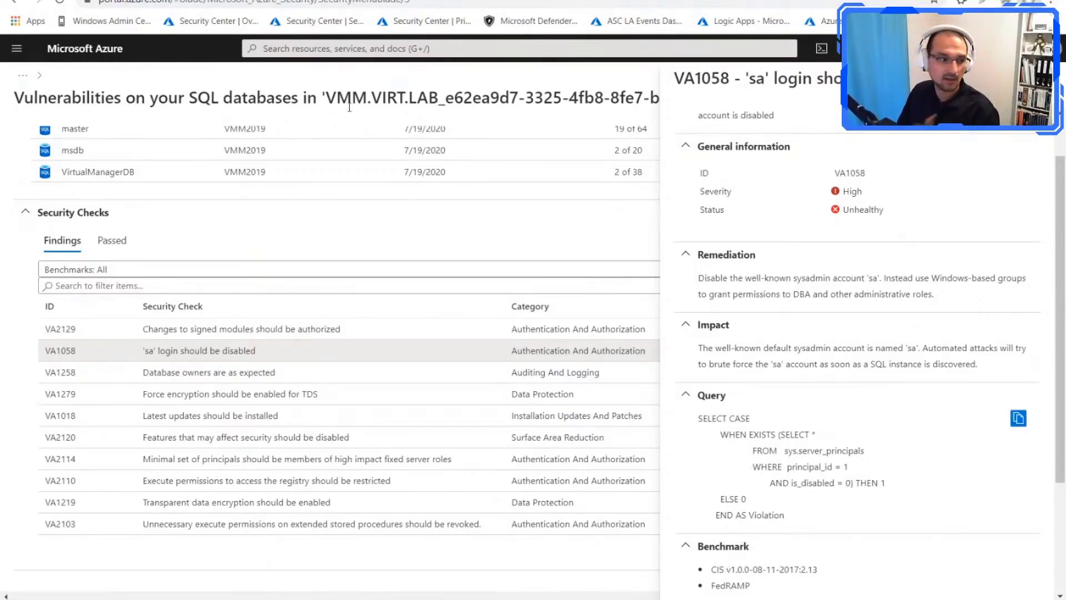
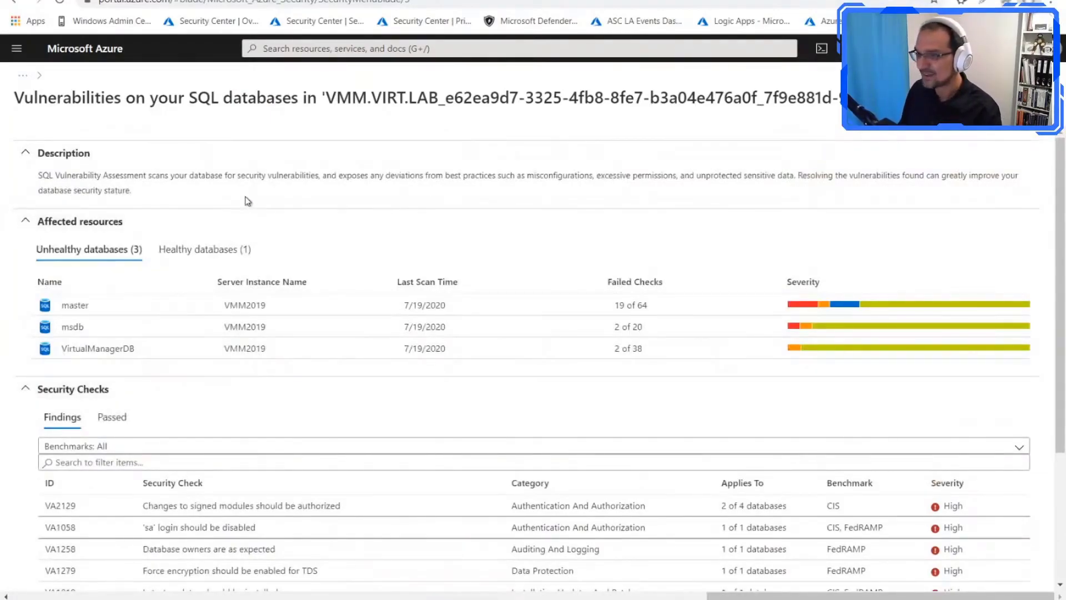
Step: Return to the recommendation on vulnerabilities of SQL servers on machines and review its affected resources and security check findings
click(1042, 98)
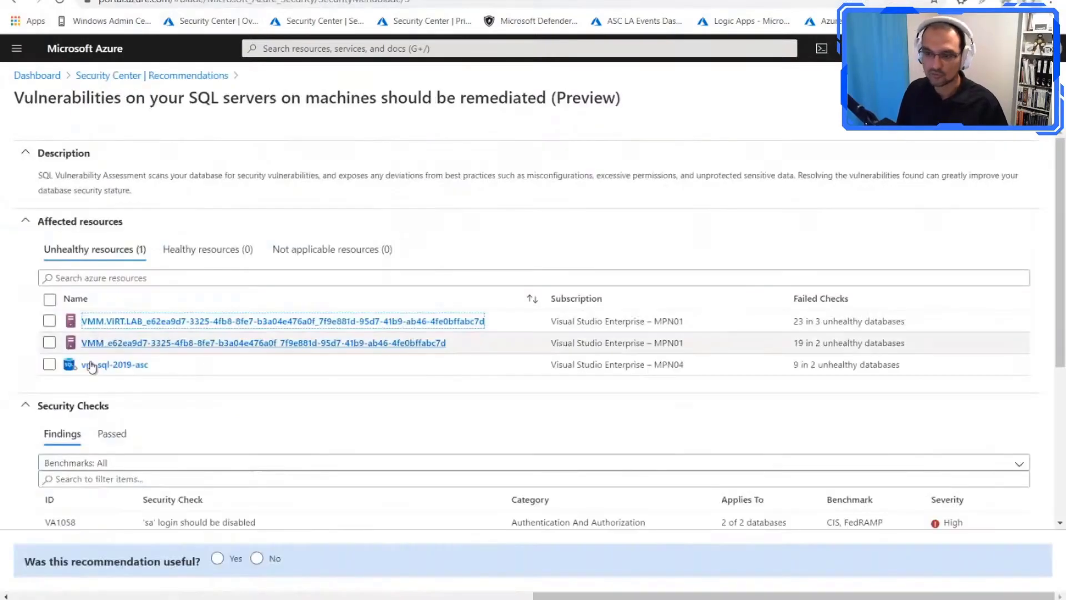
scroll(152, 365, down, 5)
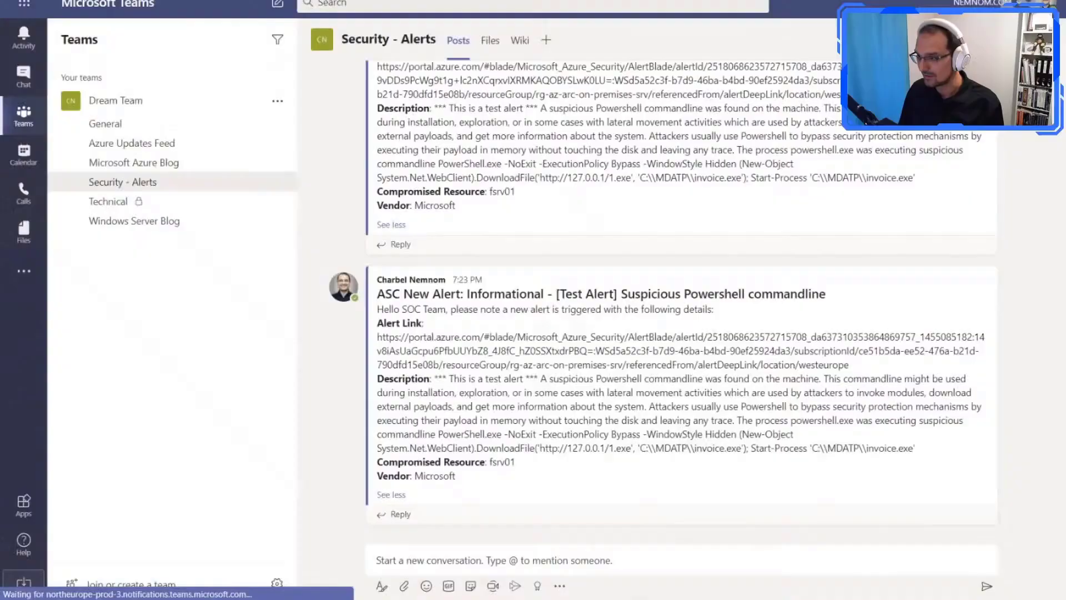
scroll(396, 368, down, 3)
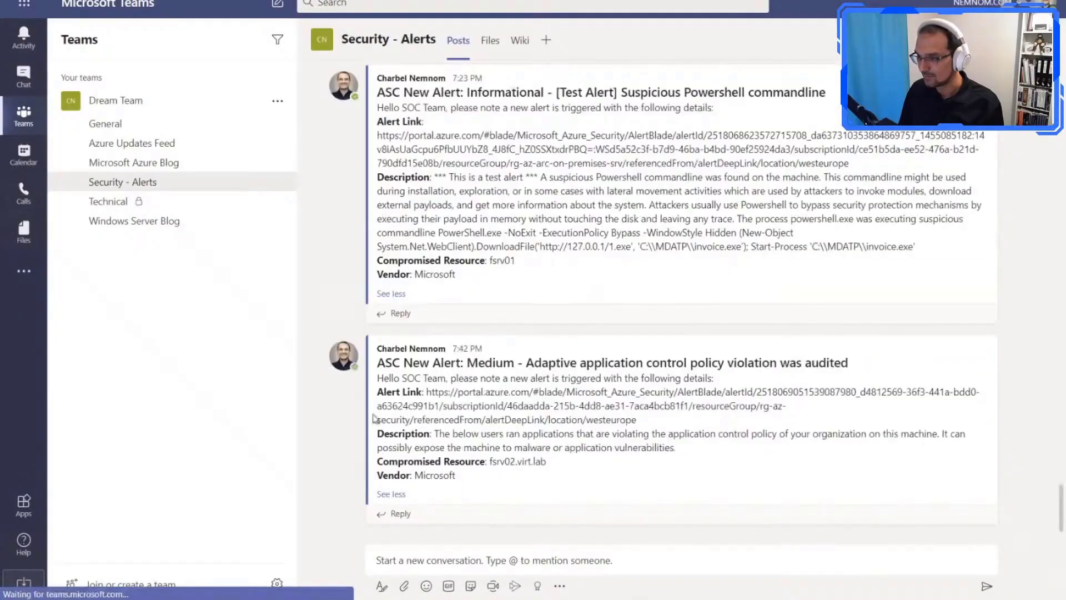
Step: Review the newest posts in the Teams Security - Alerts channel and highlight the title of the Potential SQL Injection alert
scroll(397, 368, down, 3)
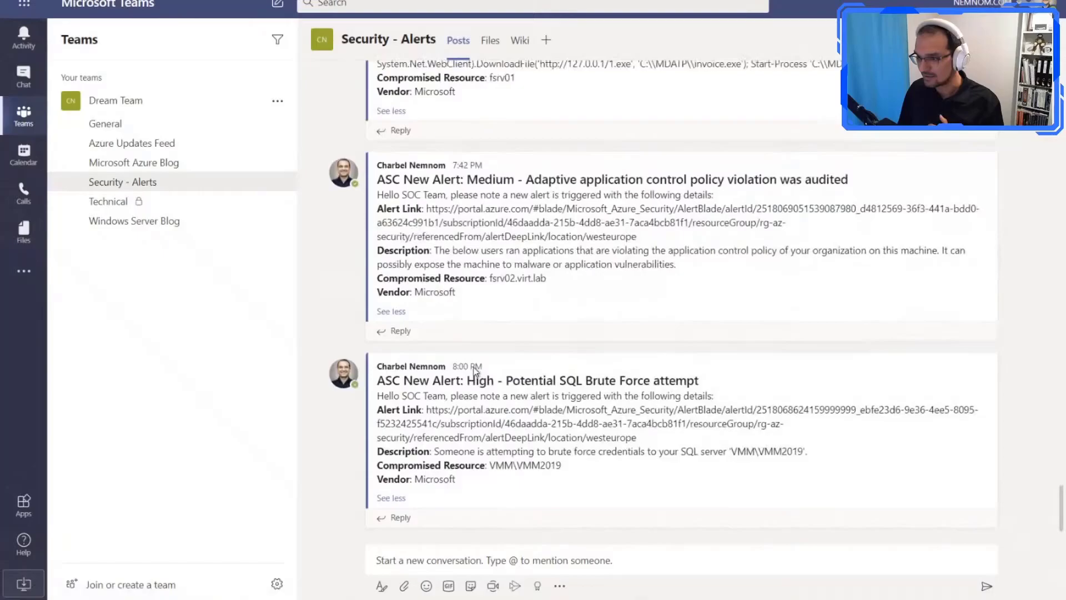
scroll(472, 370, down, 3)
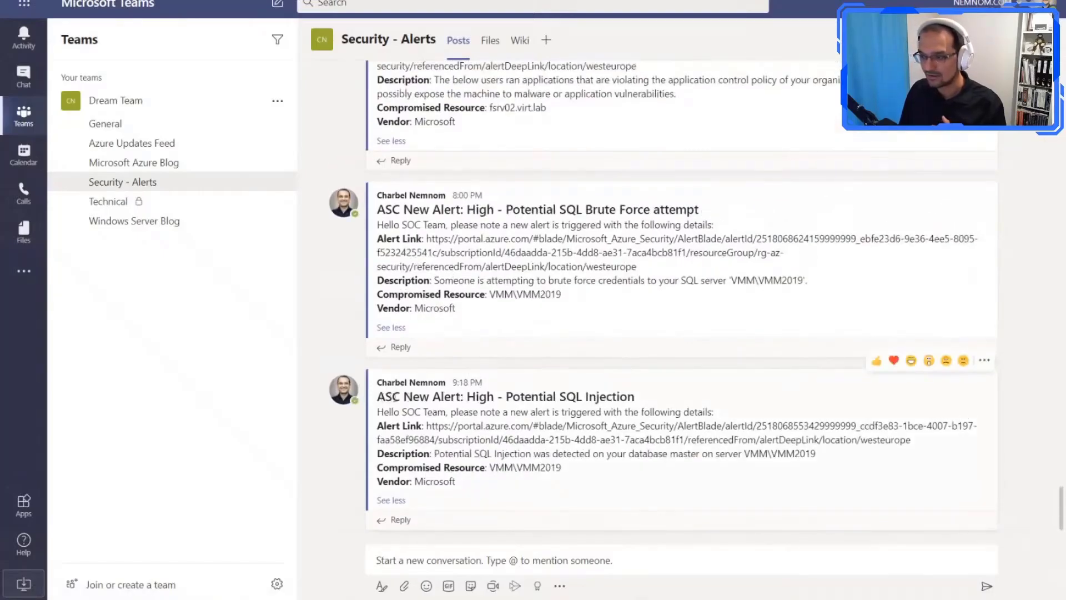
drag(395, 398, 638, 403)
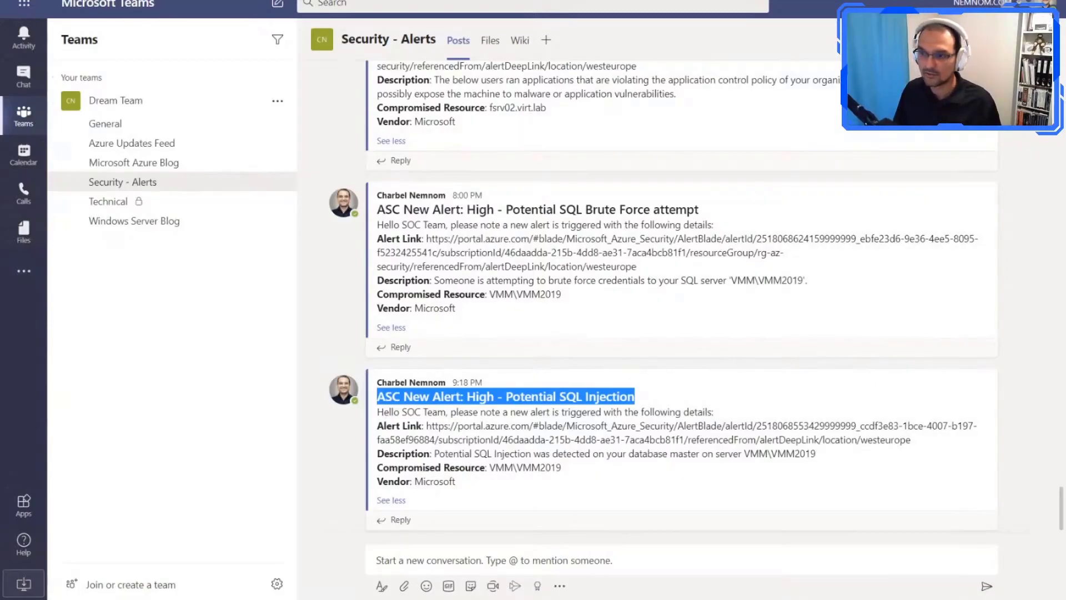
Step: Switch back to the Azure portal, open Security Center's Security alerts and sort them by date with the newest first
key(alt+Tab)
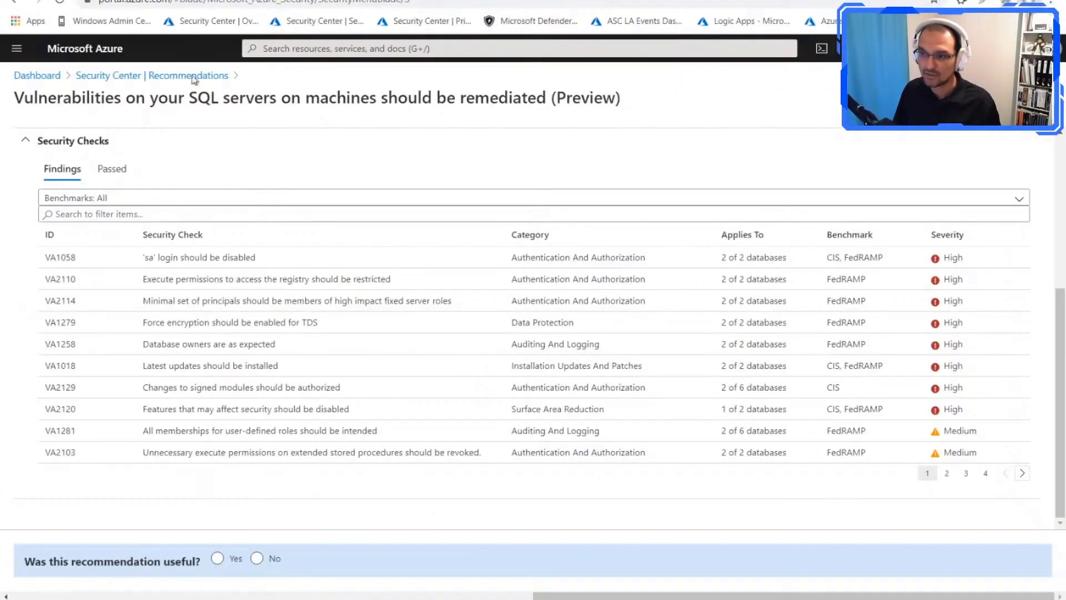
click(136, 76)
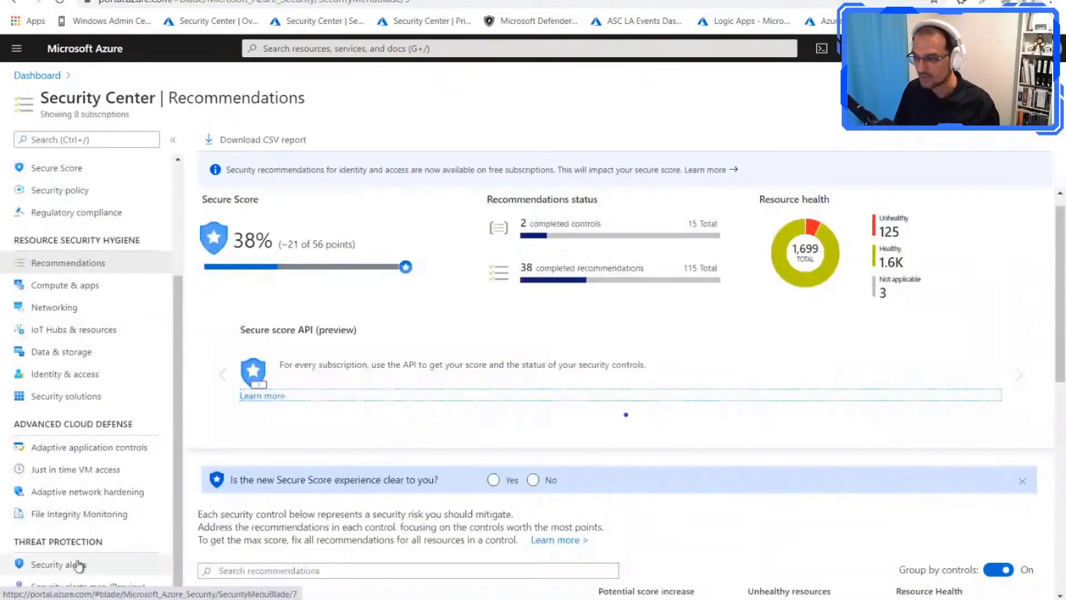
click(79, 565)
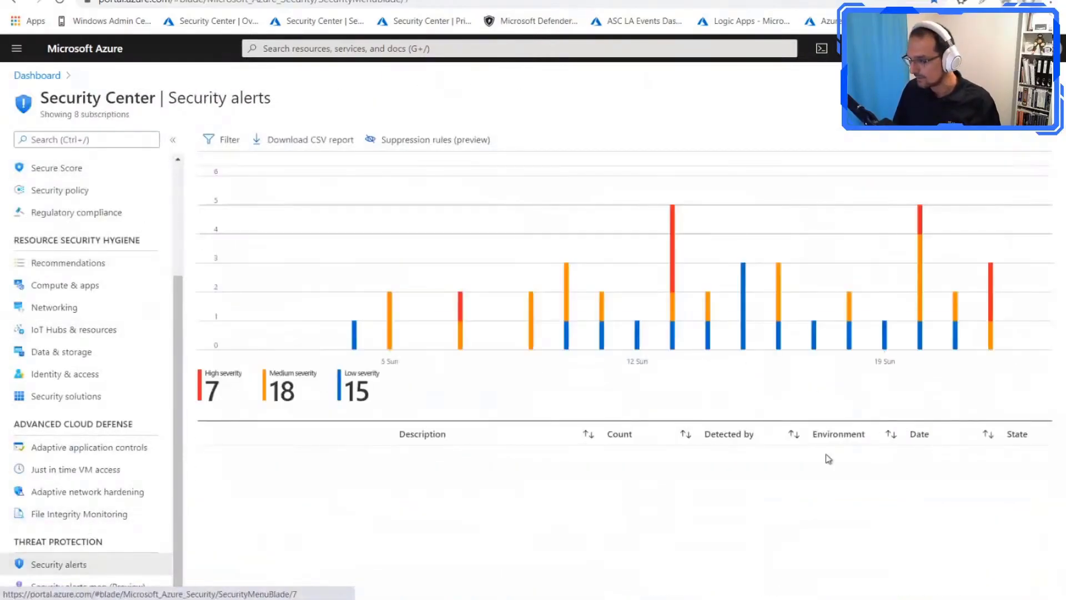
click(931, 437)
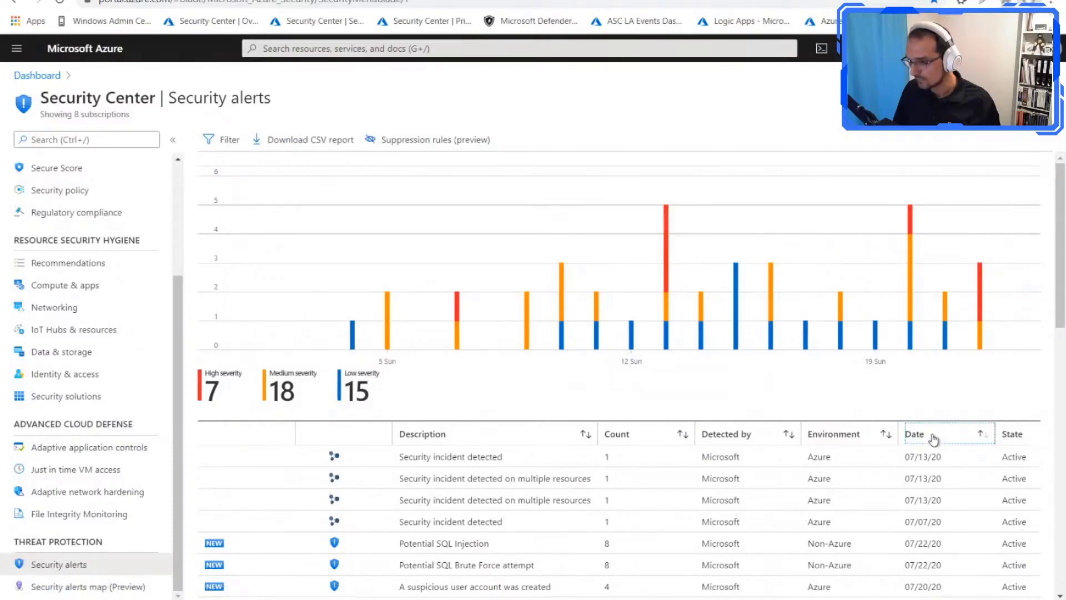
click(935, 440)
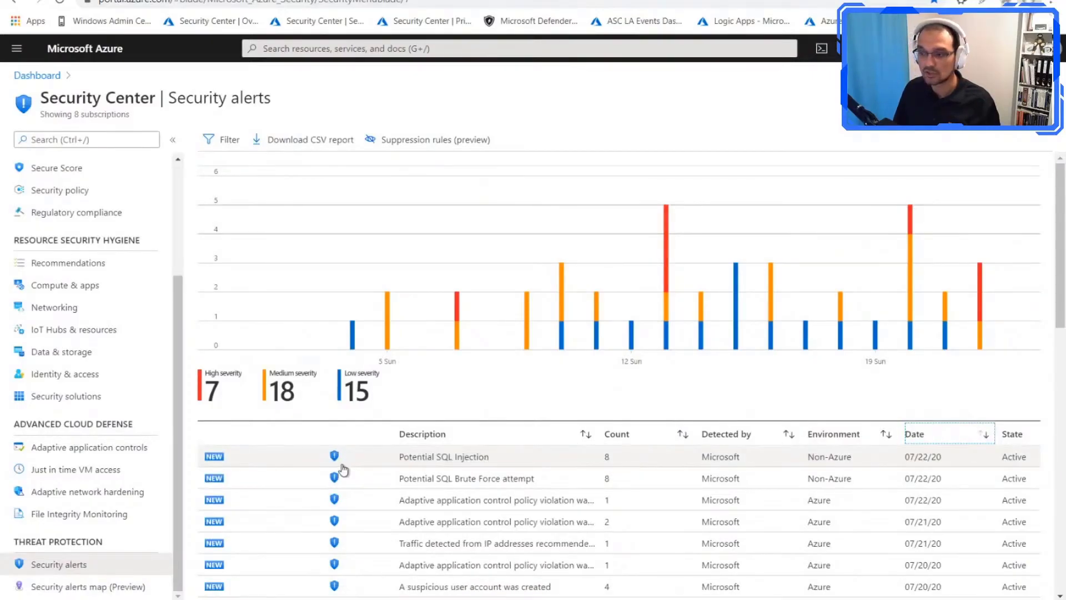
Step: Open the Potential SQL Injection alert of 07/12/20, 11:29 AM and show its full client IP location text
click(465, 458)
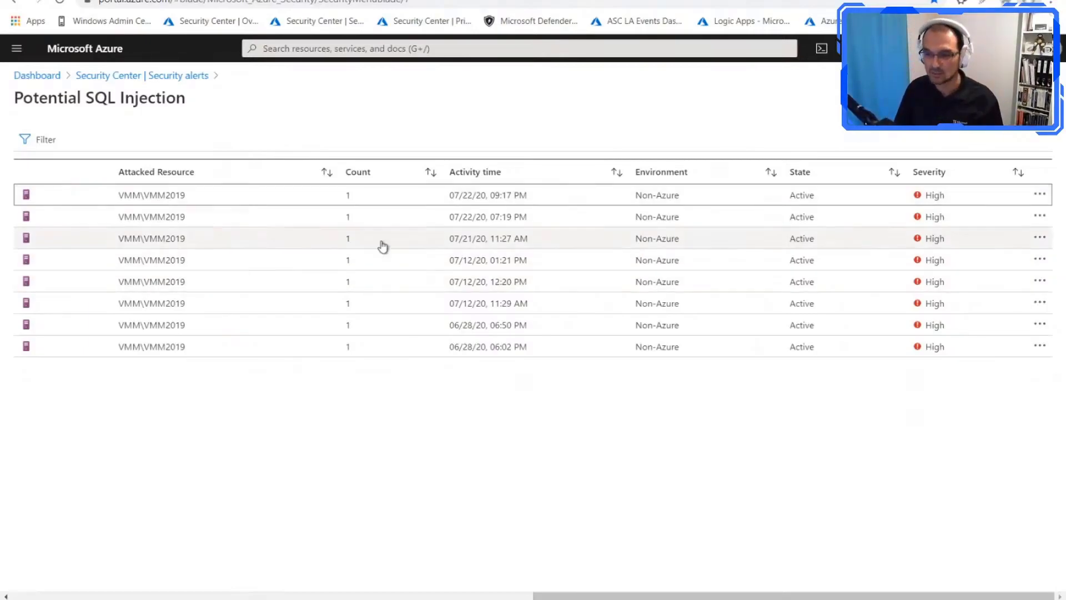
click(214, 307)
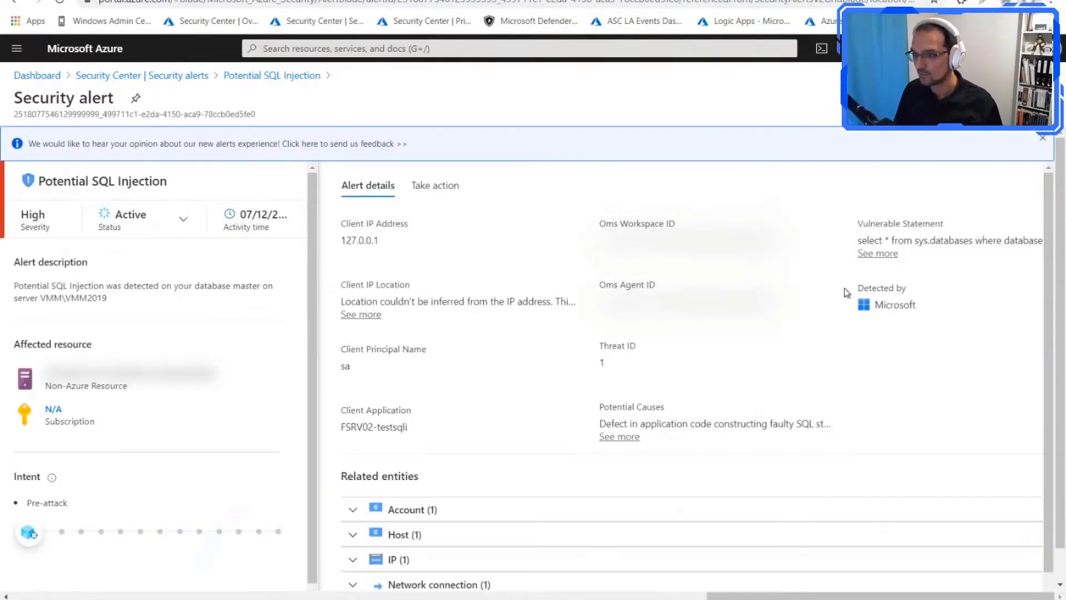
click(367, 315)
scroll(464, 380, down, 1)
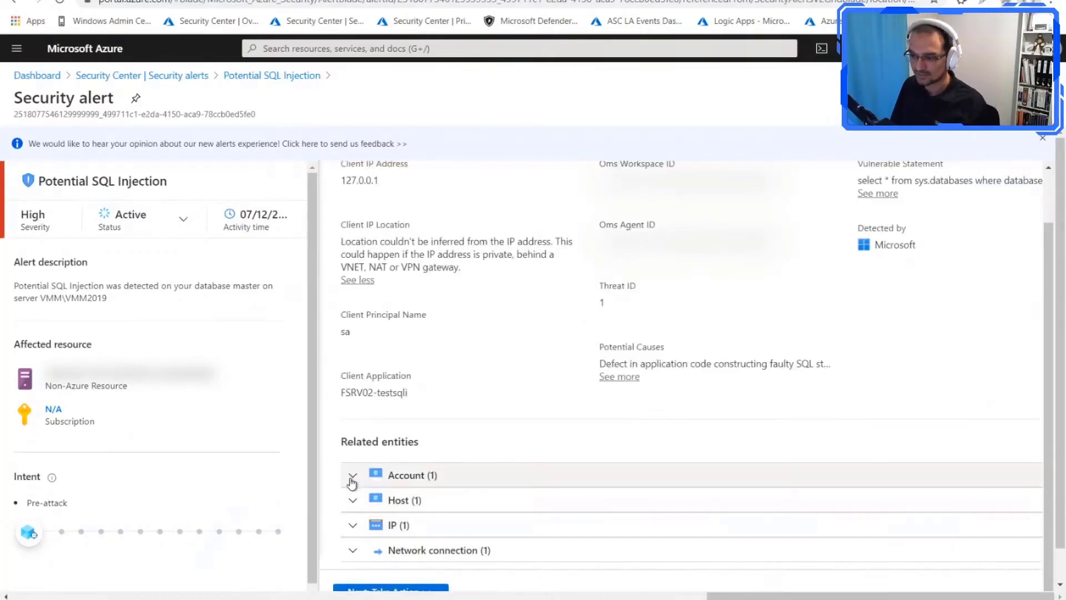
Step: Expand the alert's related account entity and review its Take action options, including Trigger automated response
click(354, 474)
scroll(455, 476, down, 1)
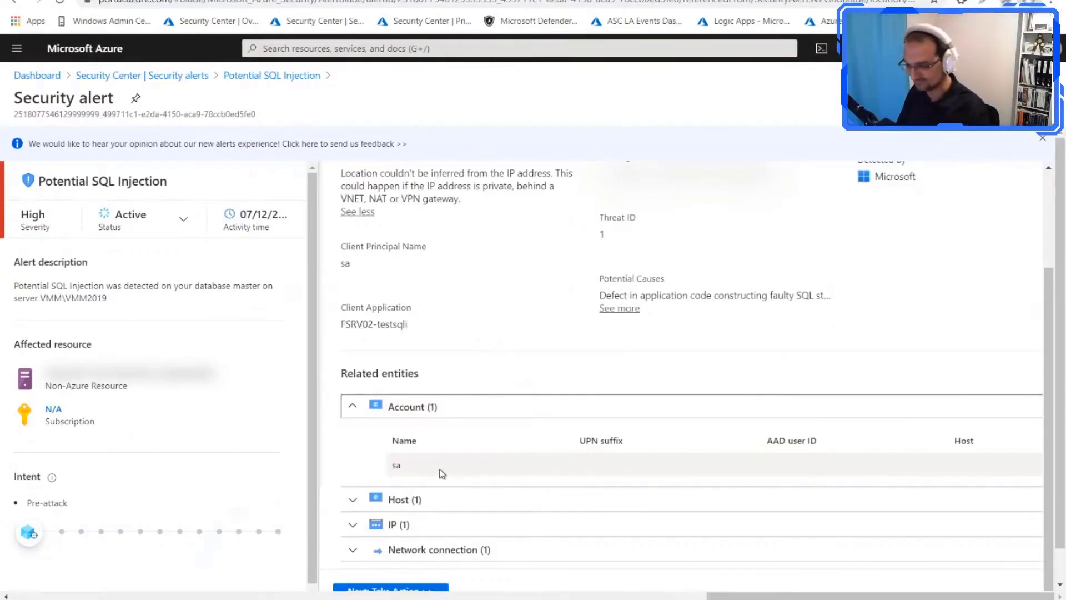
scroll(443, 409, down, 1)
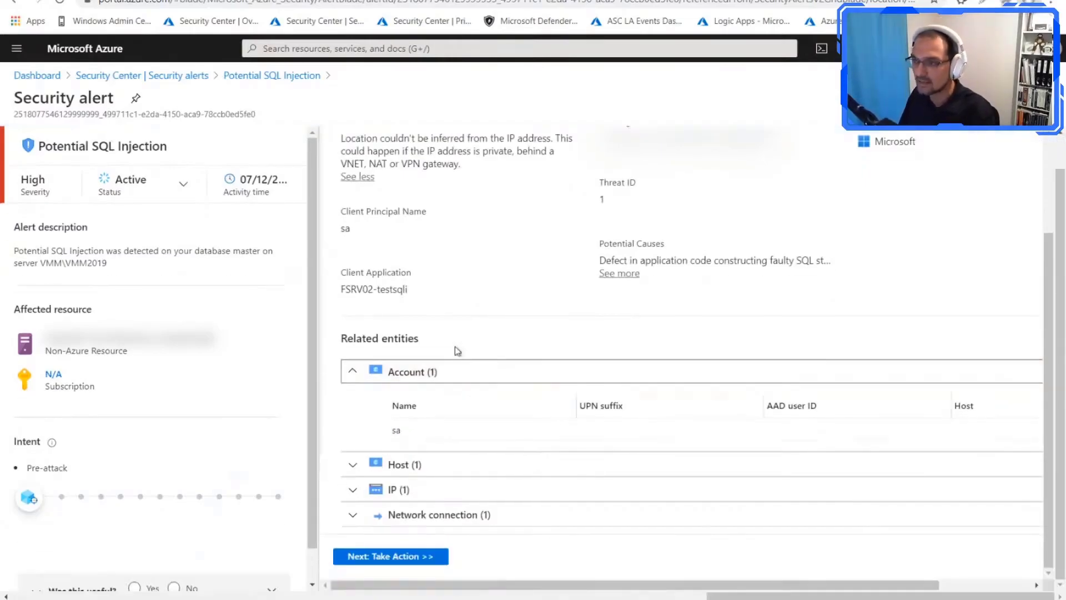
scroll(393, 400, up, 3)
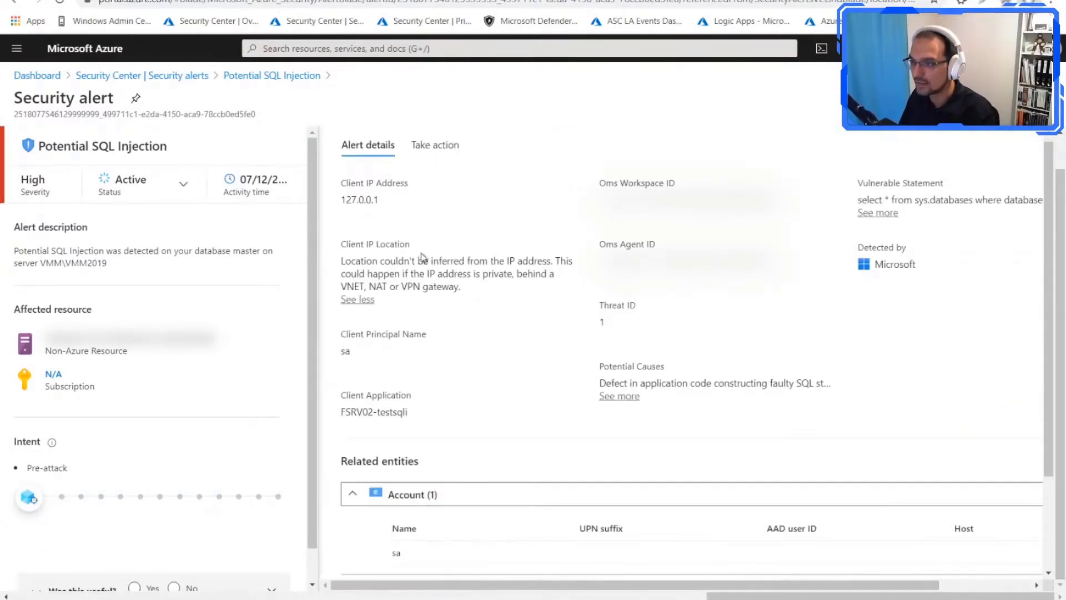
click(435, 145)
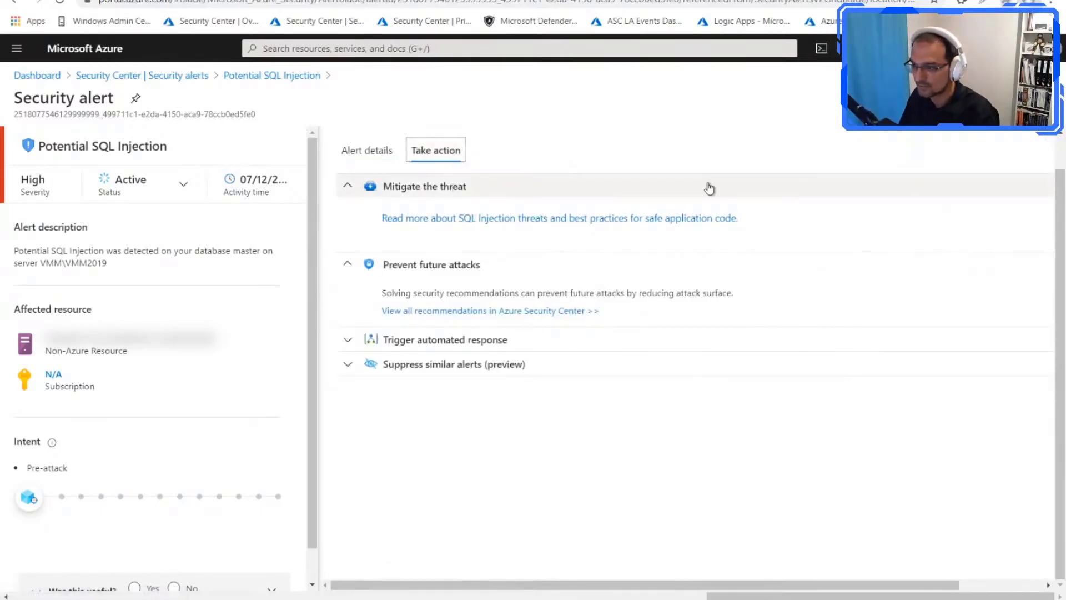
click(350, 341)
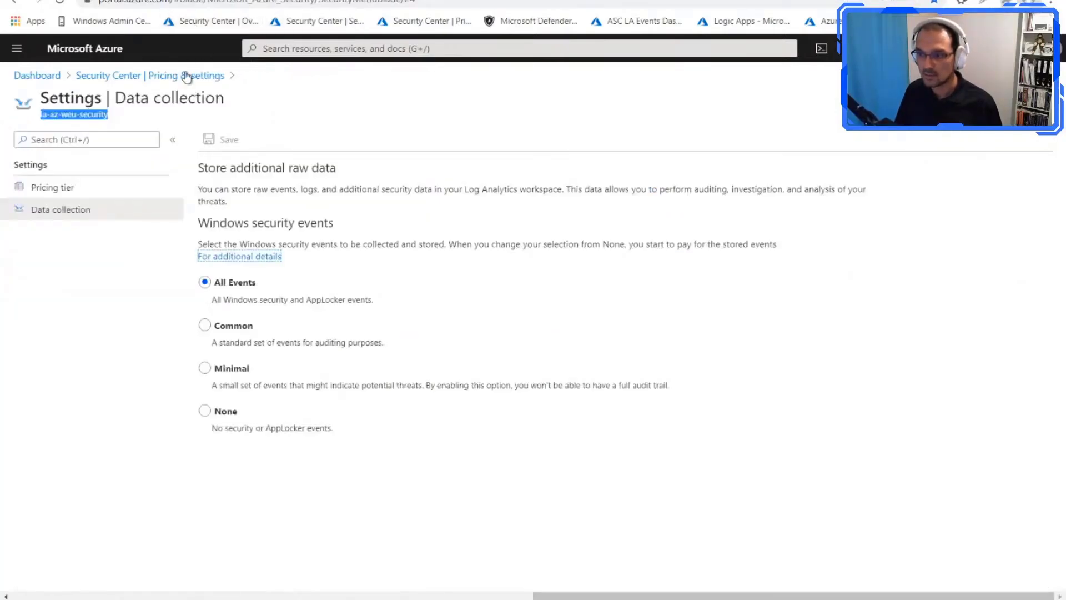
Step: Review the pricing tier of the Visual Studio Enterprise – MCT01 subscription by resource type and return to Pricing & settings
click(186, 76)
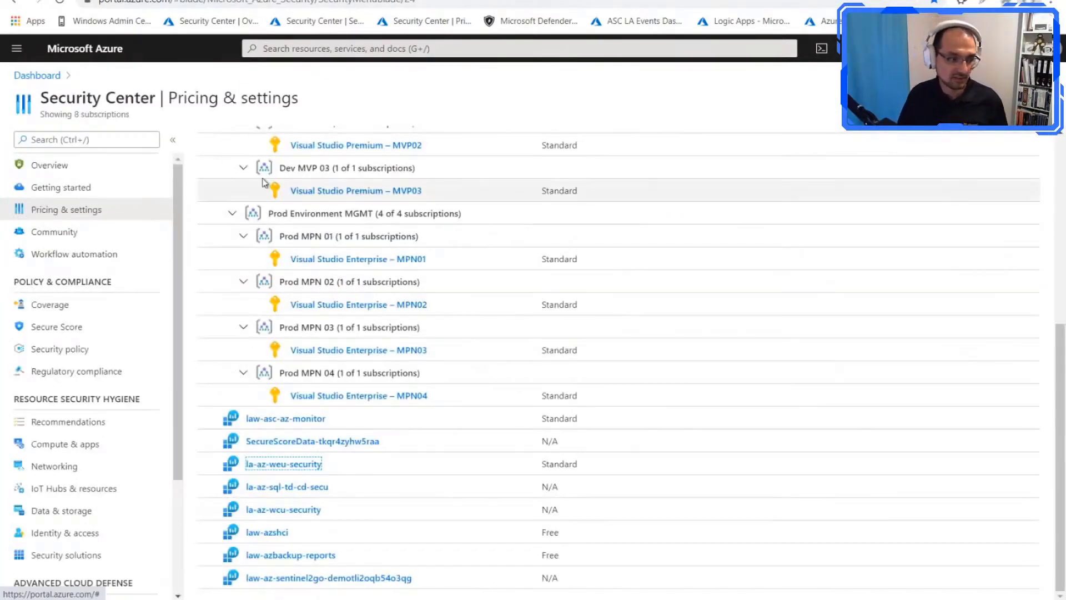
scroll(328, 243, up, 3)
scroll(328, 243, up, 1)
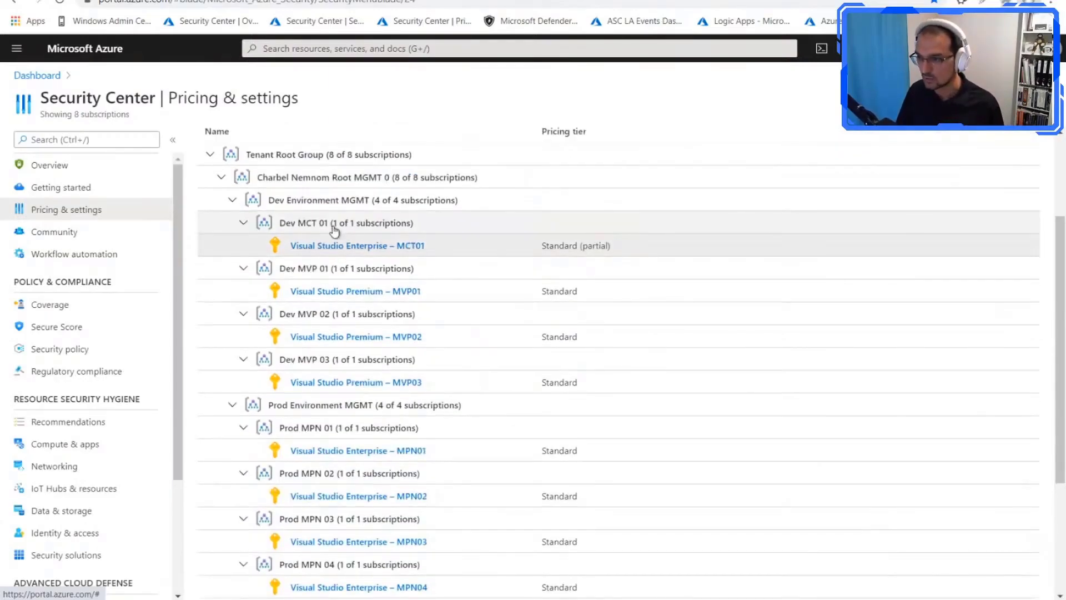
click(393, 246)
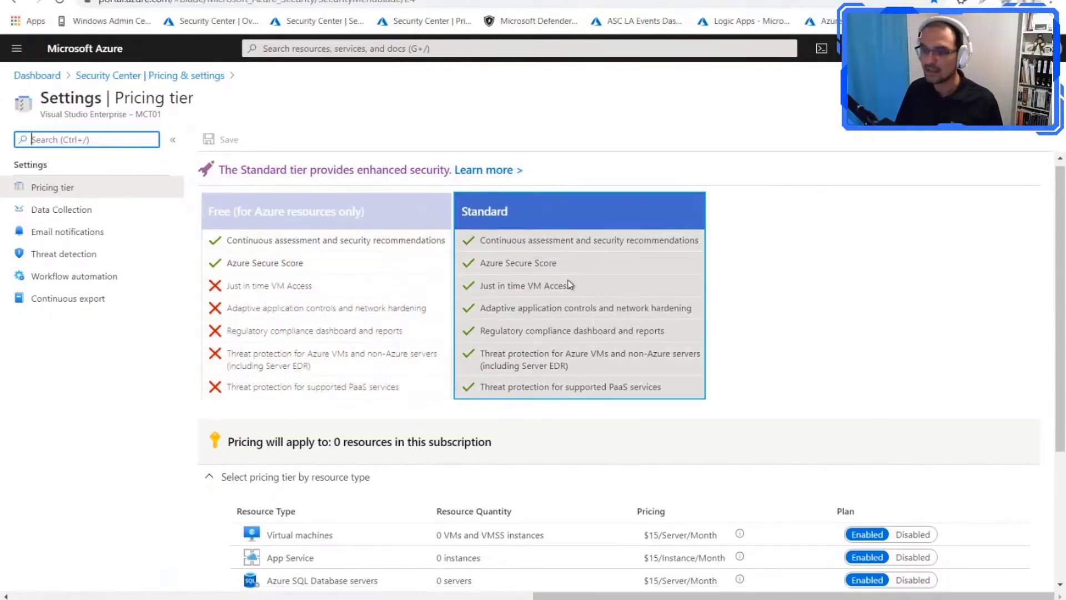
scroll(611, 316, down, 2)
scroll(555, 461, down, 2)
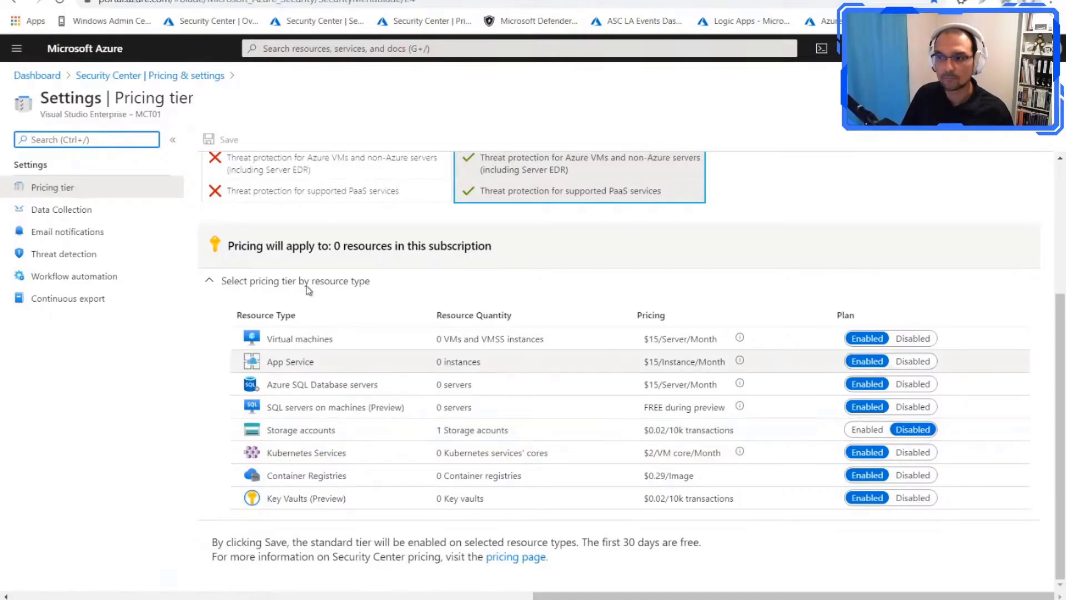
click(161, 78)
Step: Open the Storage accounts list and filter it to the Visual Studio Enterprise – MCT01 subscription
click(16, 48)
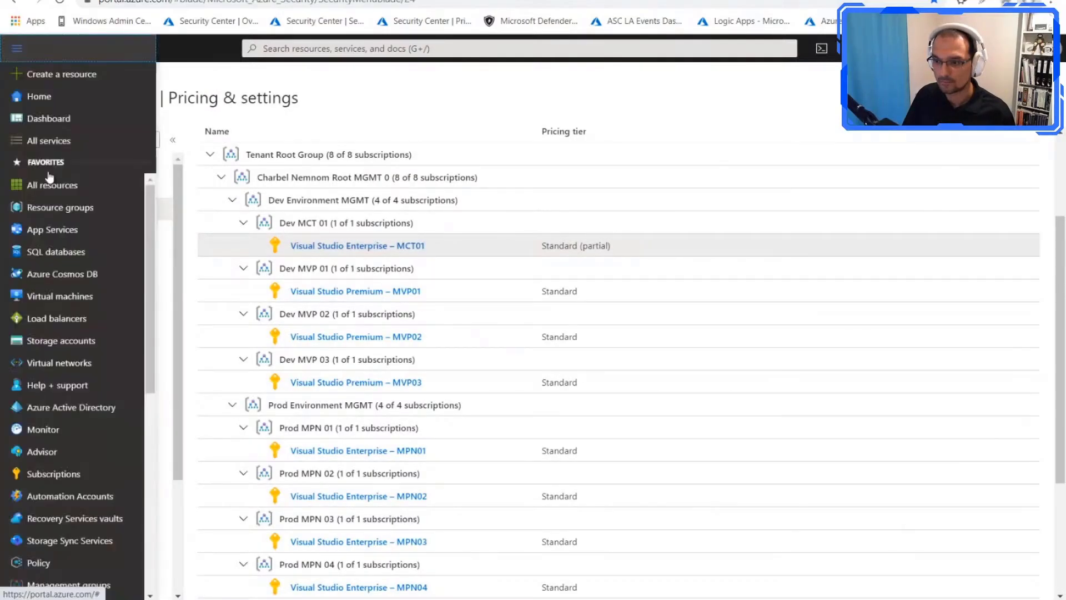
click(61, 343)
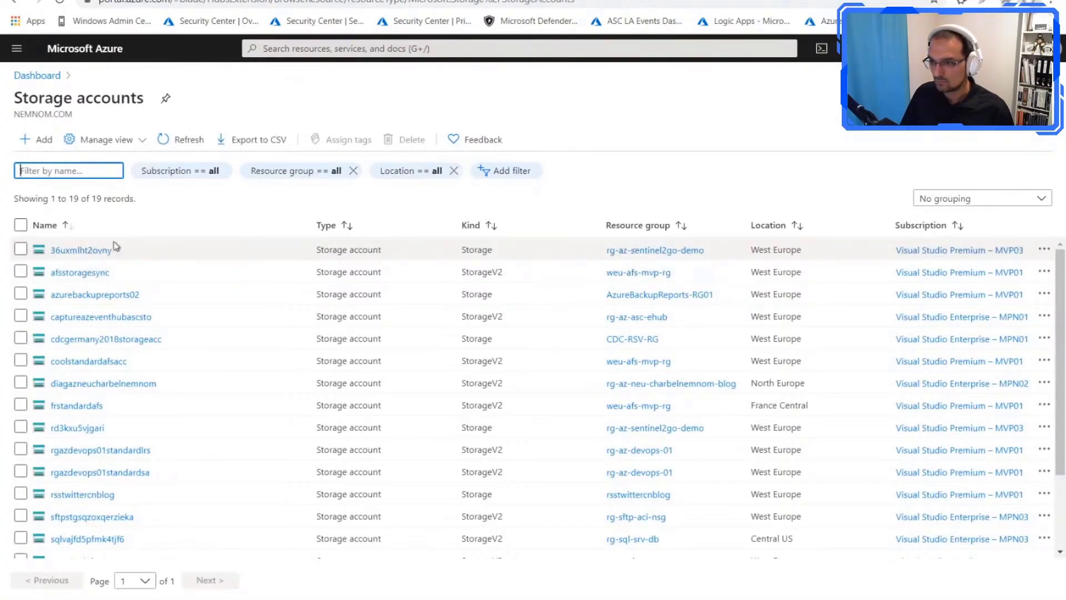
click(192, 173)
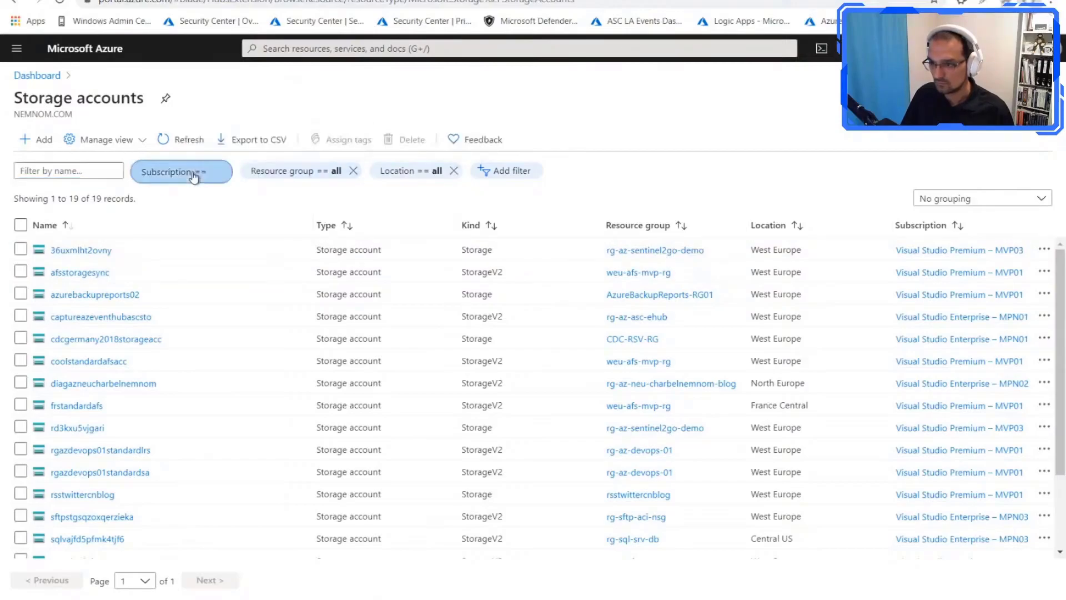
click(223, 219)
click(223, 241)
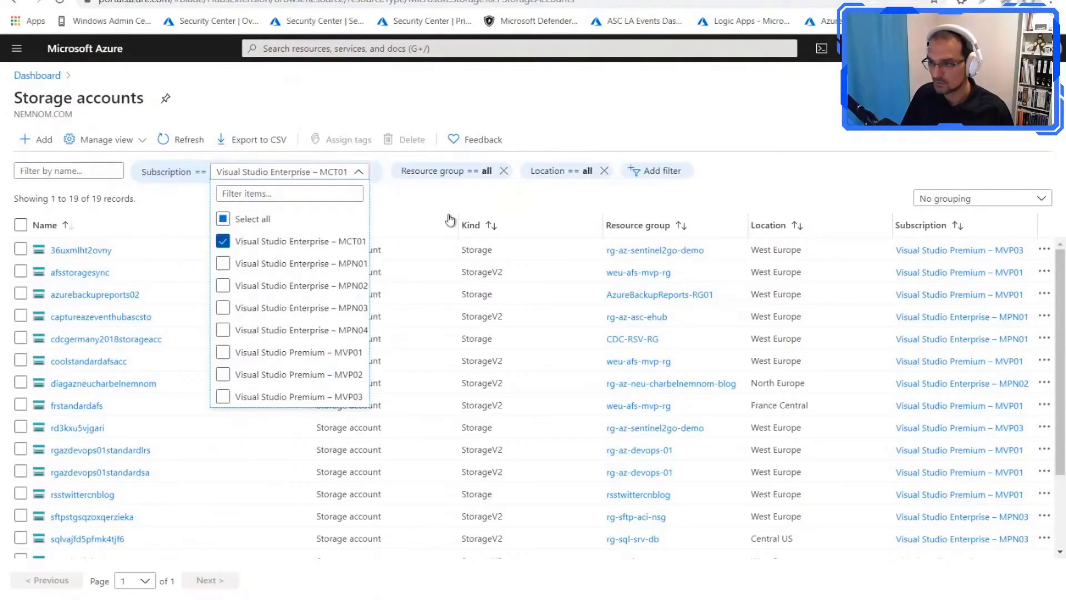
click(450, 220)
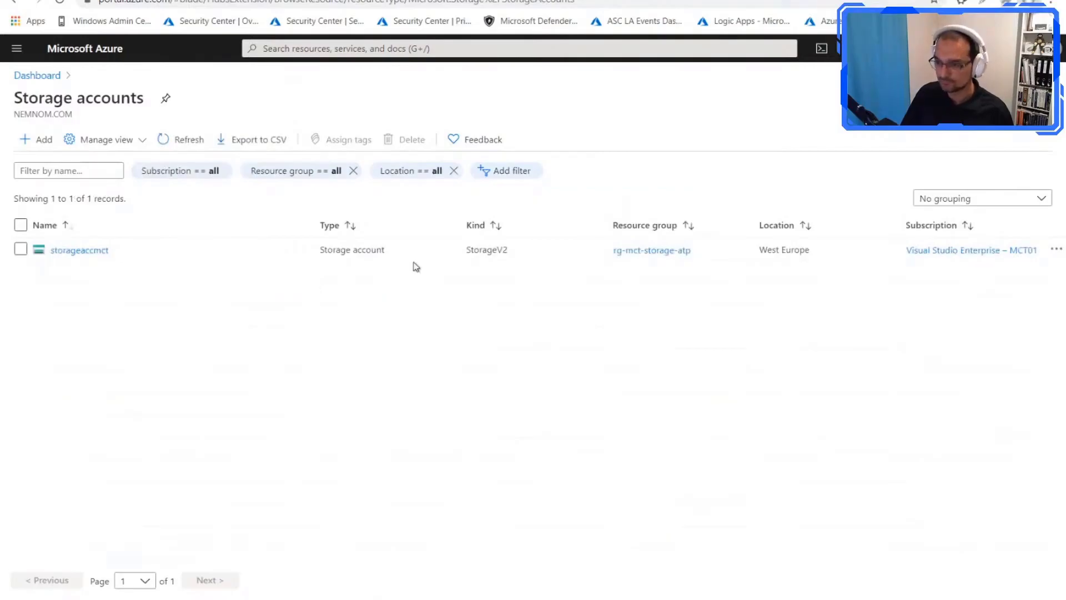
Step: Open the Advanced security page of the storageaccmct storage account and examine its threat protection status, recommendations and alerts
click(79, 250)
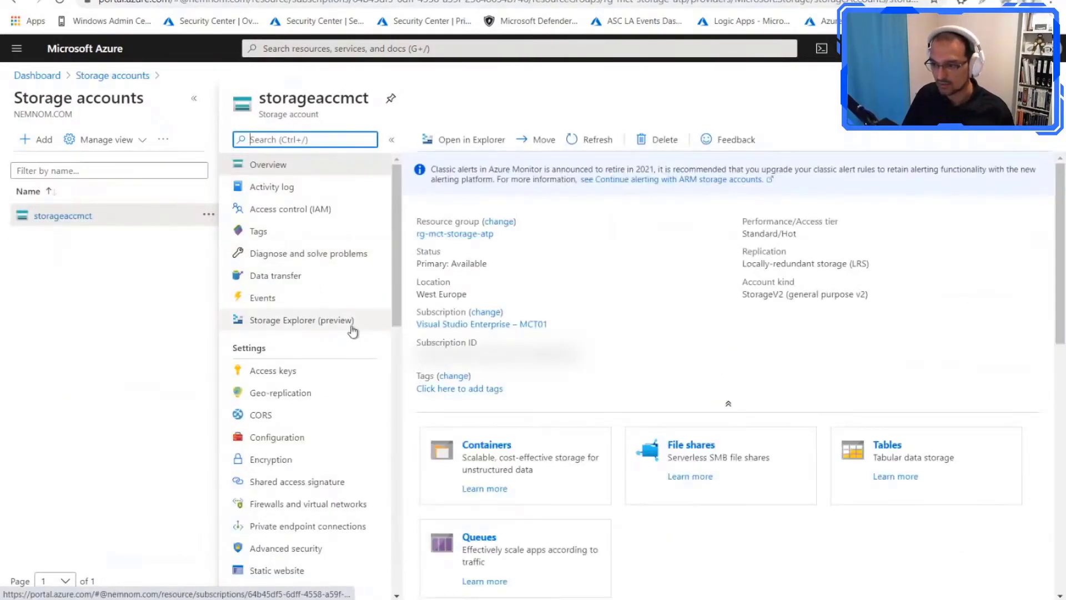
scroll(333, 400, down, 1)
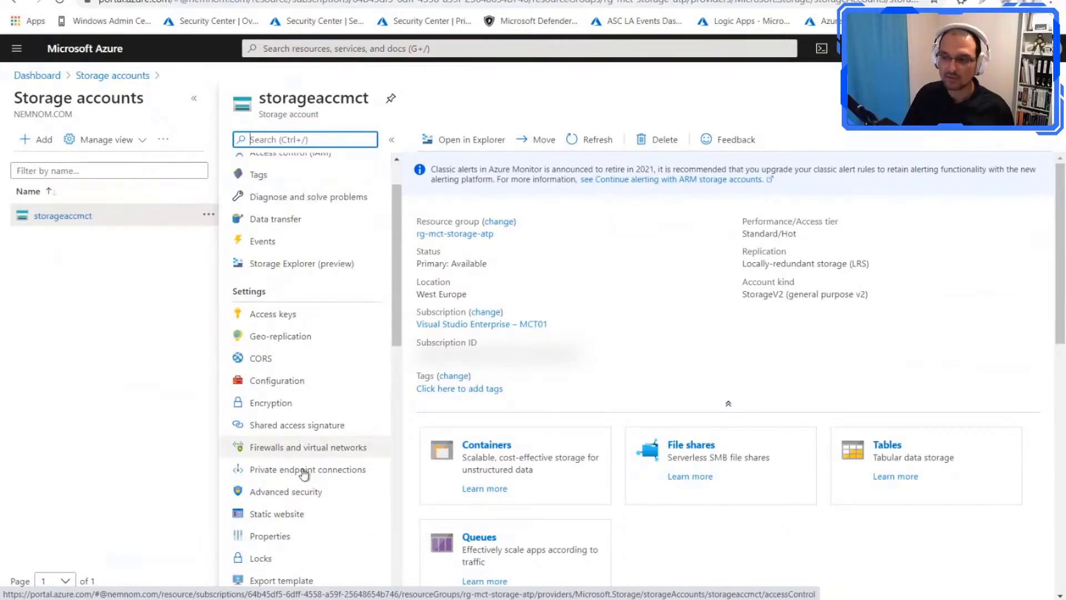
click(279, 496)
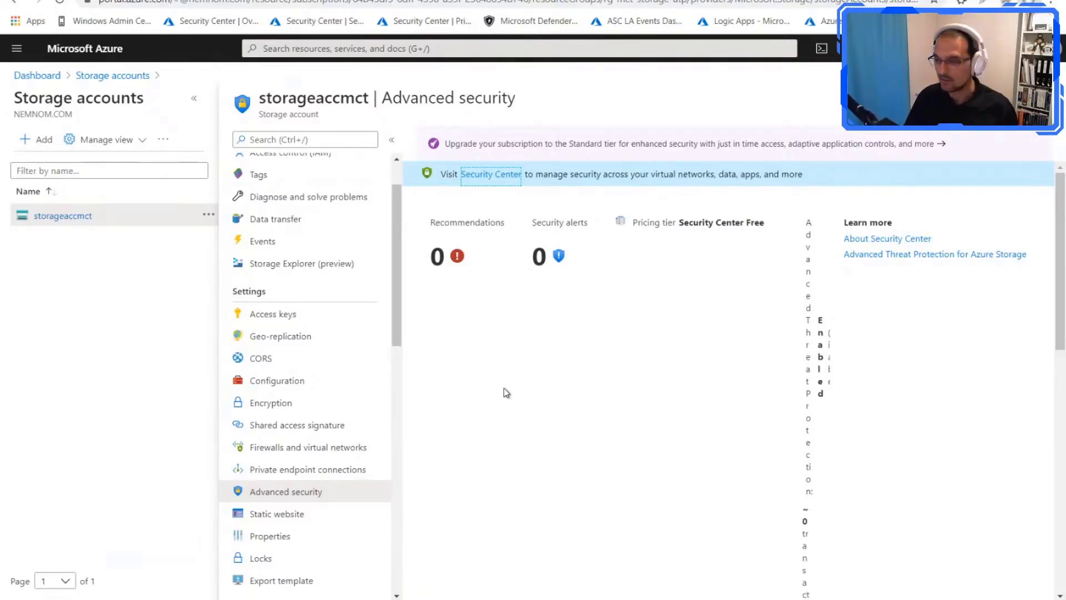
scroll(485, 392, down, 5)
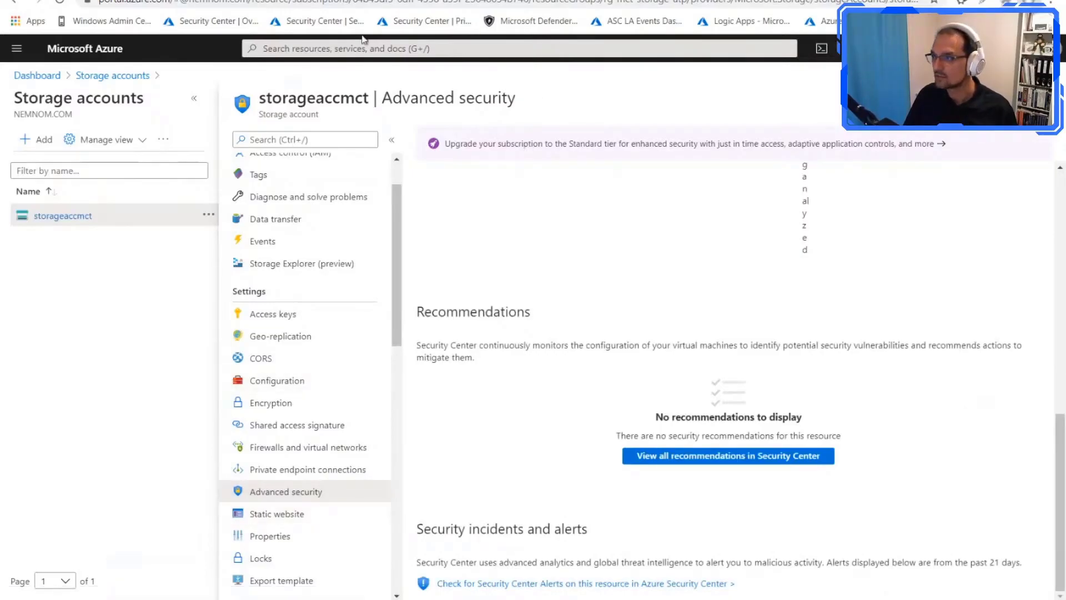
Step: Return to the Storage accounts list and reset the subscription filter to all subscriptions
click(143, 78)
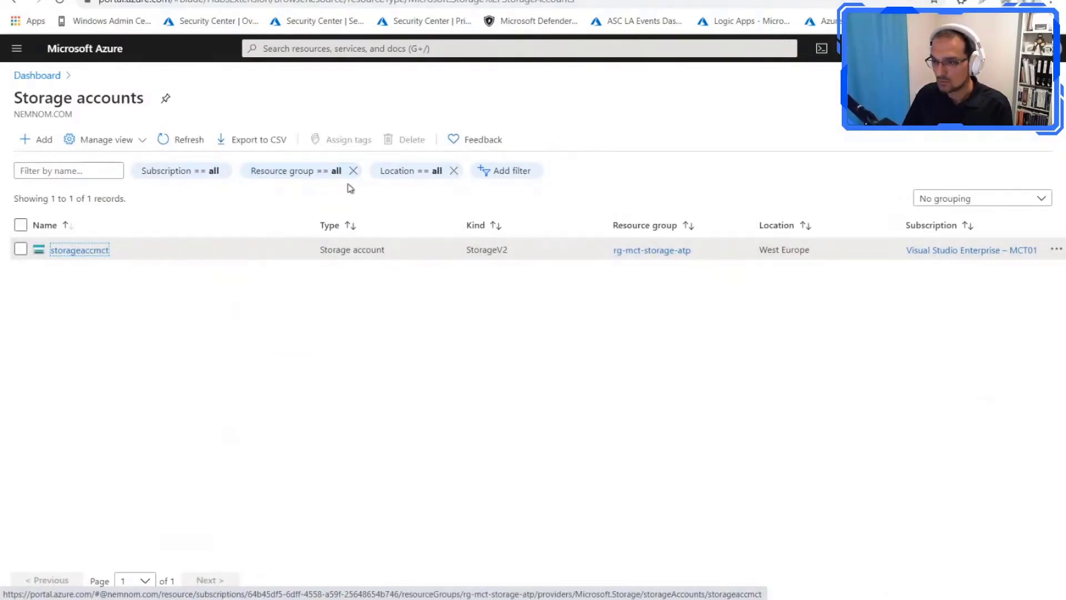
click(213, 172)
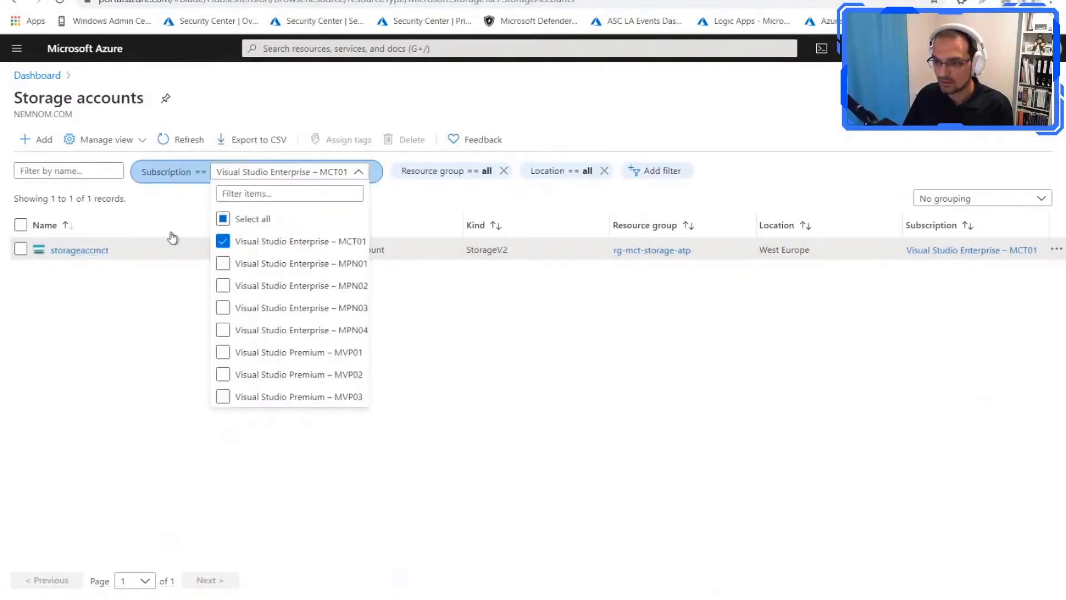
click(223, 218)
click(139, 353)
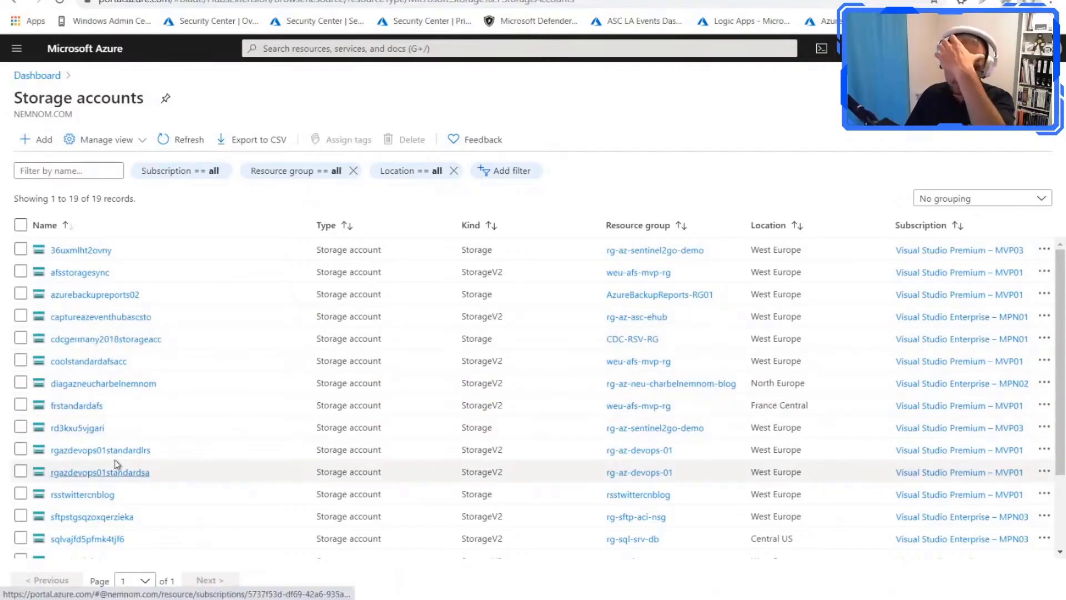
Step: Examine the files in the afs-atp-asc file share of the frstandardafs storage account and return to its file shares list
click(78, 406)
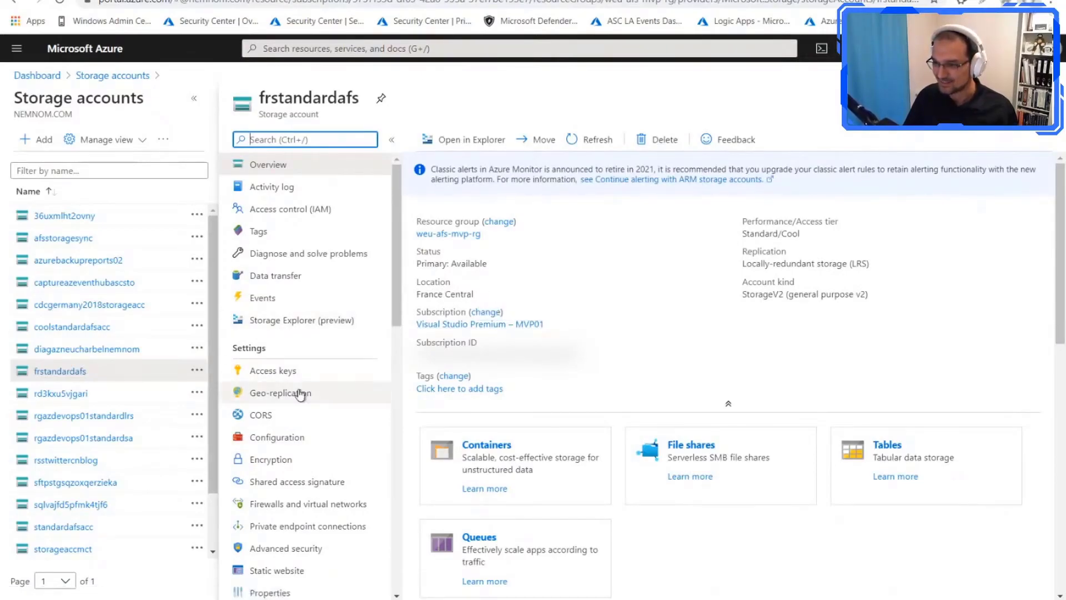
scroll(300, 422, down, 3)
scroll(305, 507, down, 5)
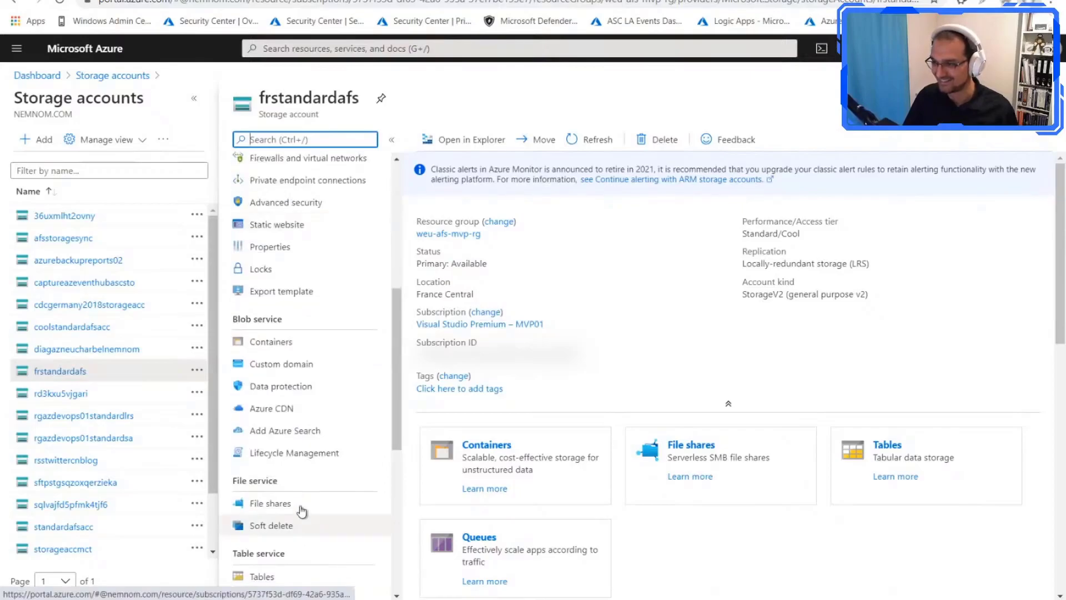
click(299, 506)
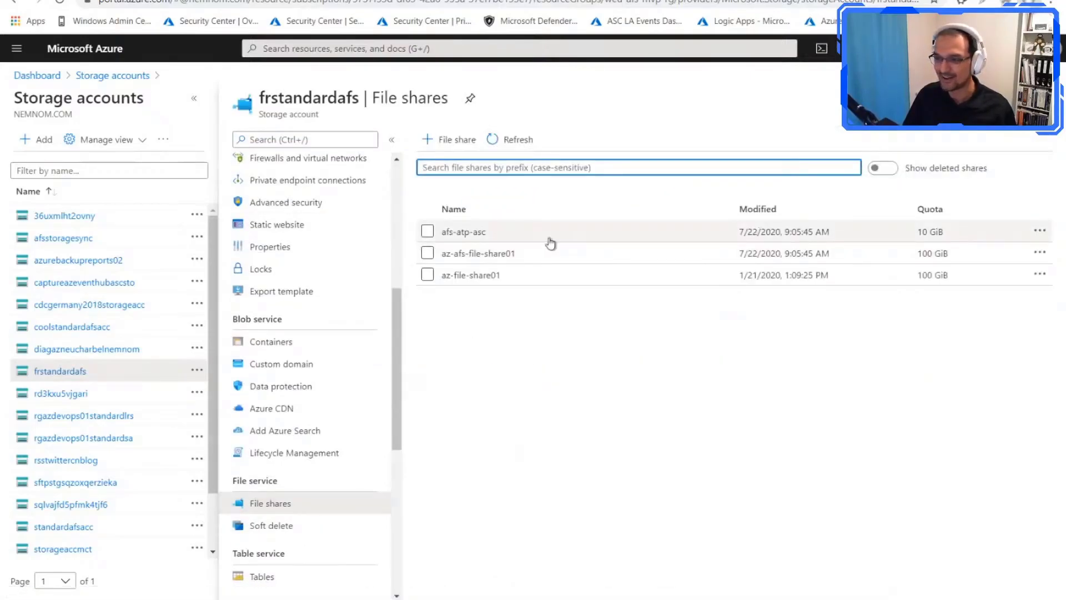
click(471, 237)
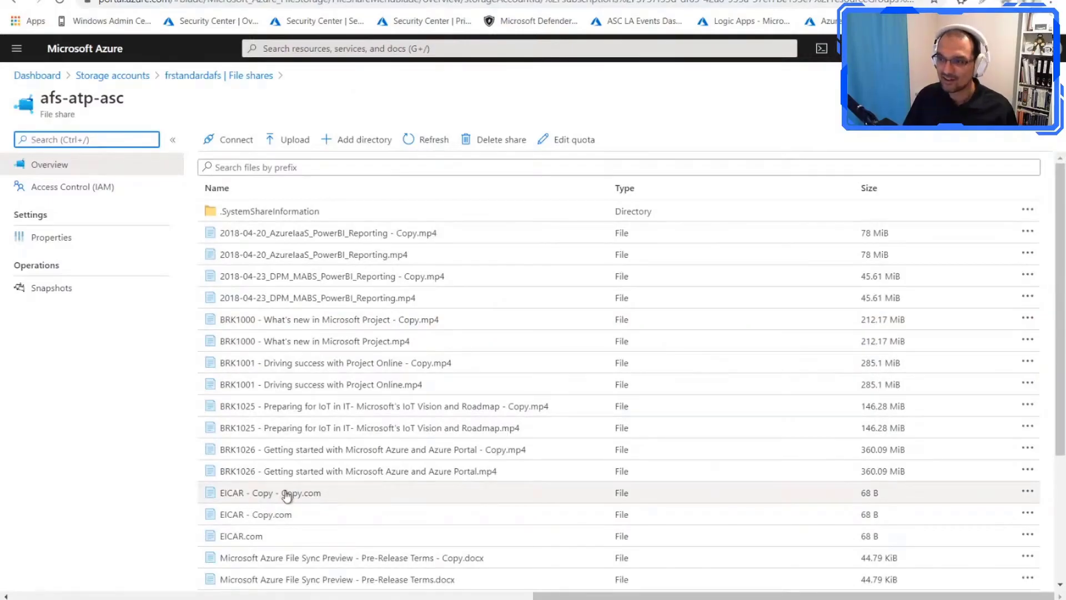
click(265, 81)
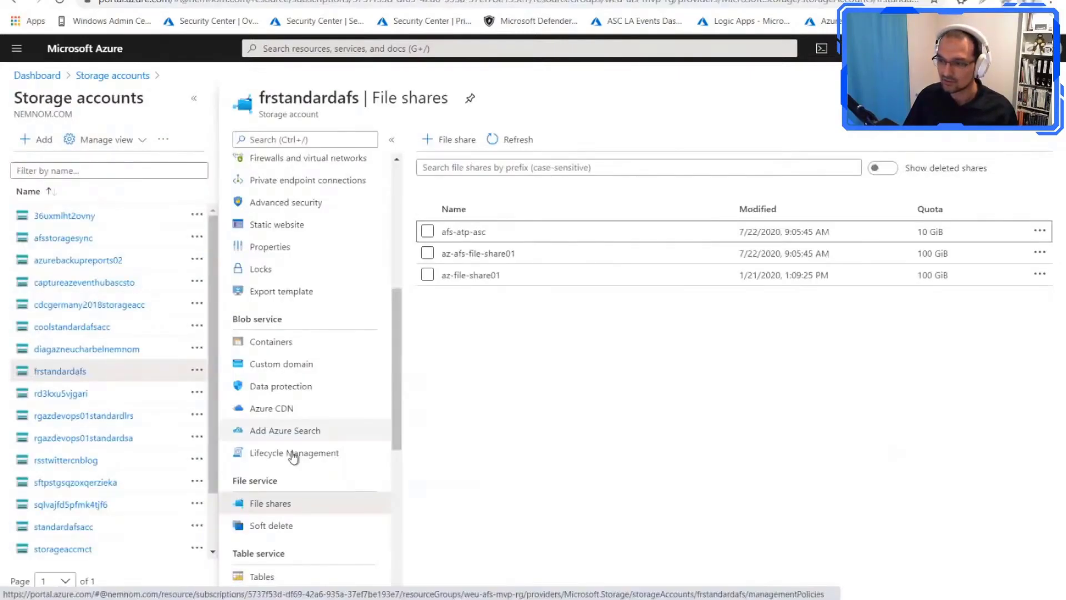
Step: Open the Advanced security page of frstandardafs and review its security incidents and alerts, widening the first column to read the full alert names
click(300, 203)
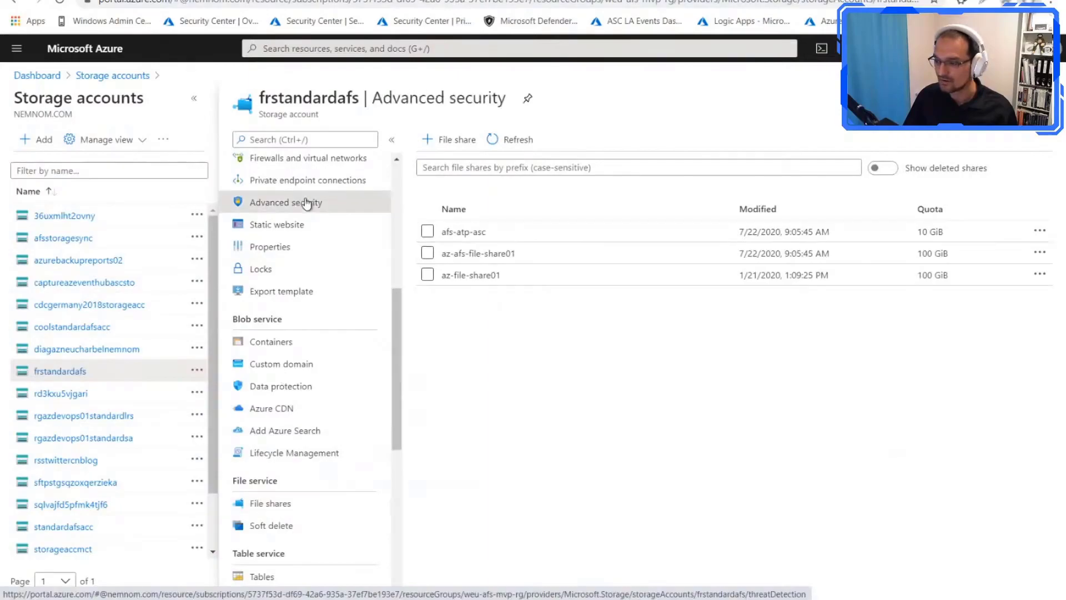
scroll(644, 461, down, 5)
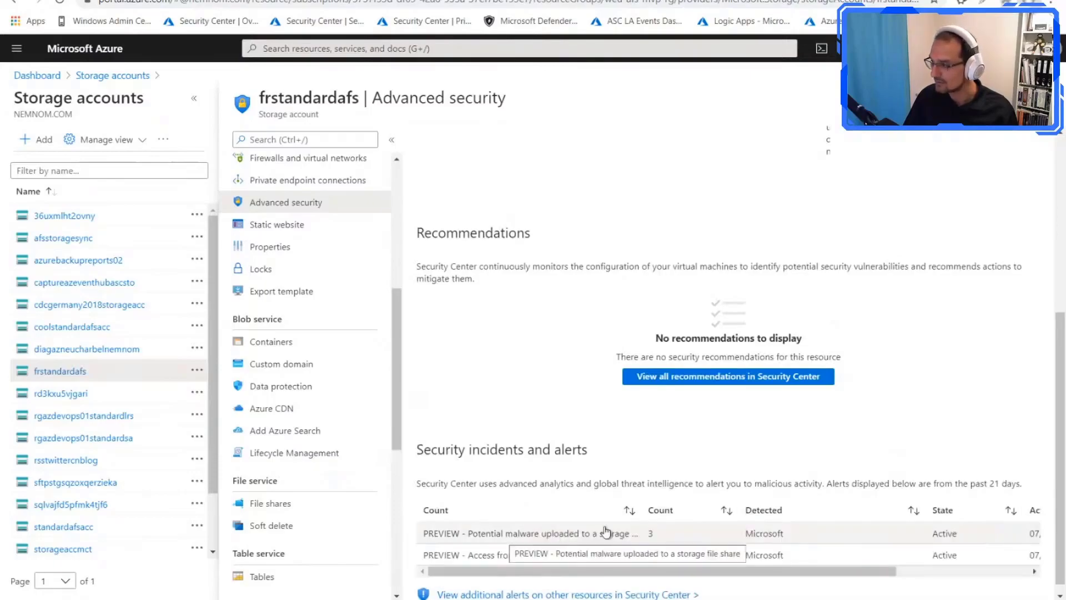
scroll(695, 444, down, 6)
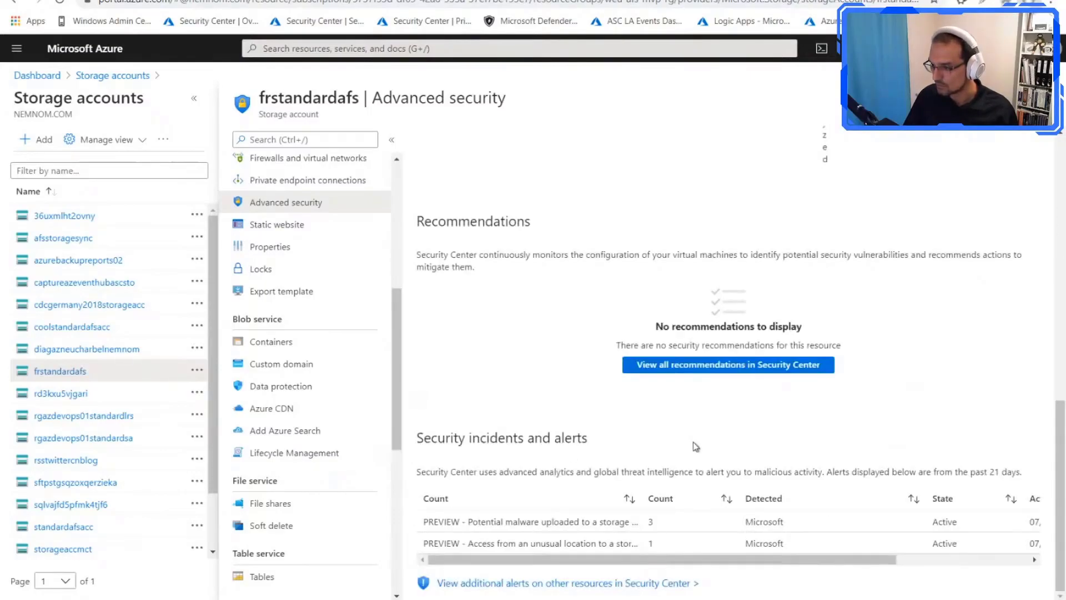
drag(637, 516, 756, 516)
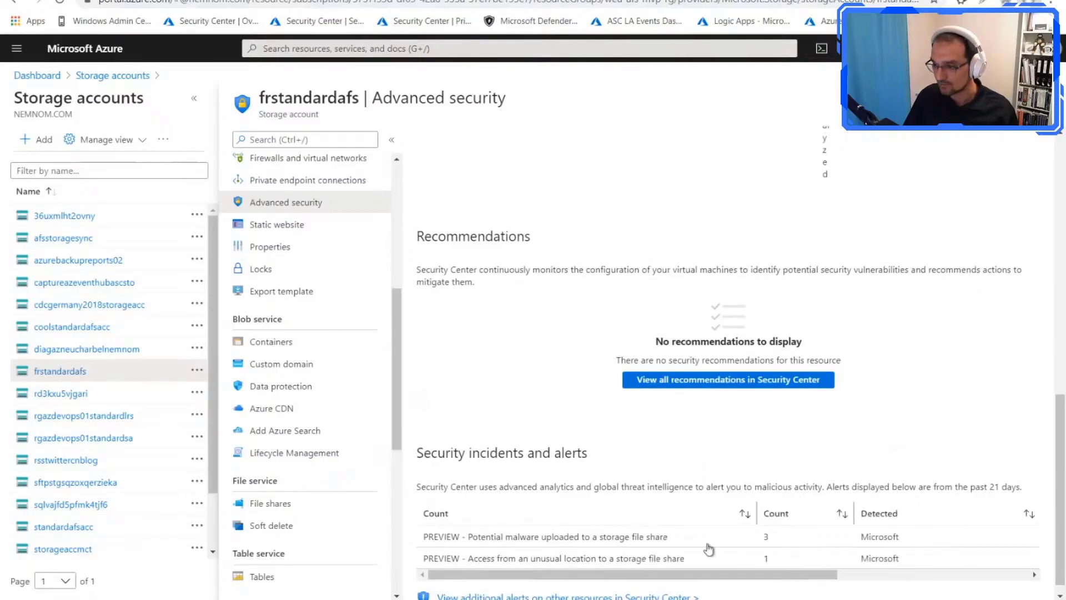
Step: Examine the details of the frstandardafs alert about access from an unusual location to a storage file share, and return to the alert's resource list
click(478, 559)
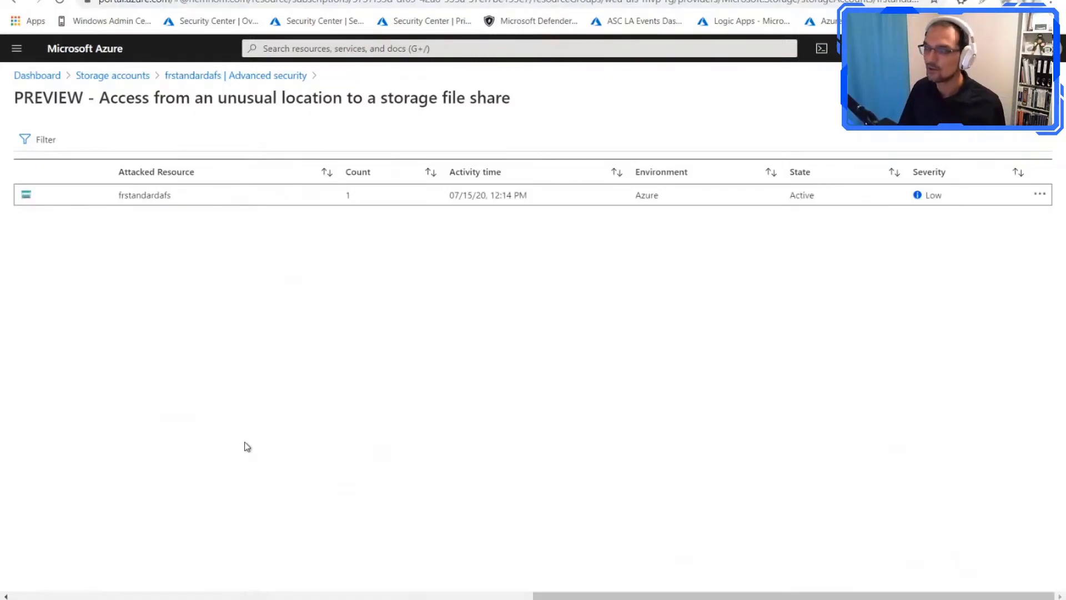
click(162, 198)
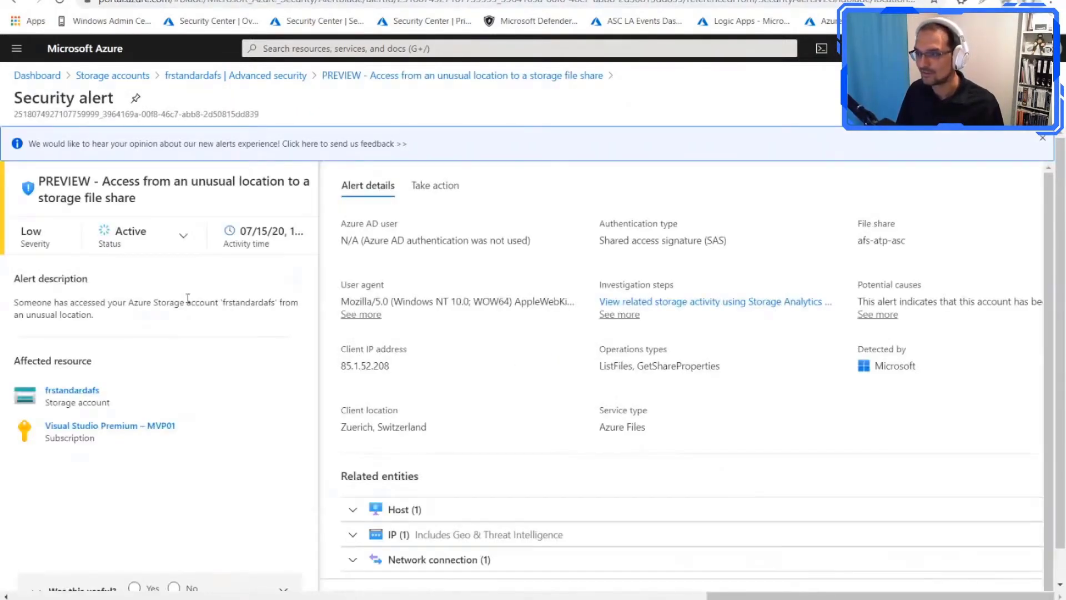
click(461, 76)
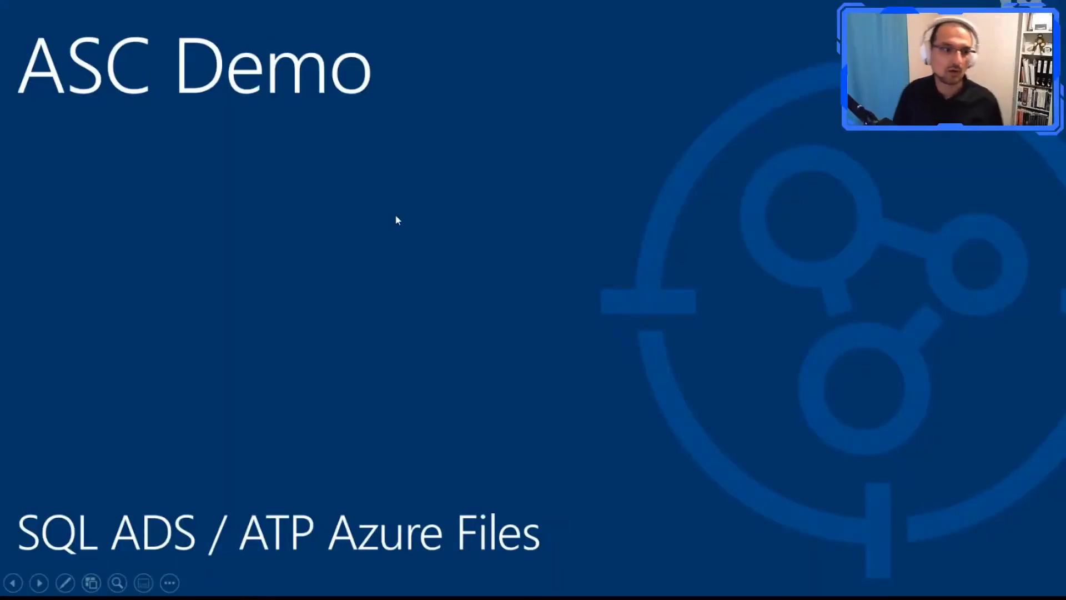
click(395, 215)
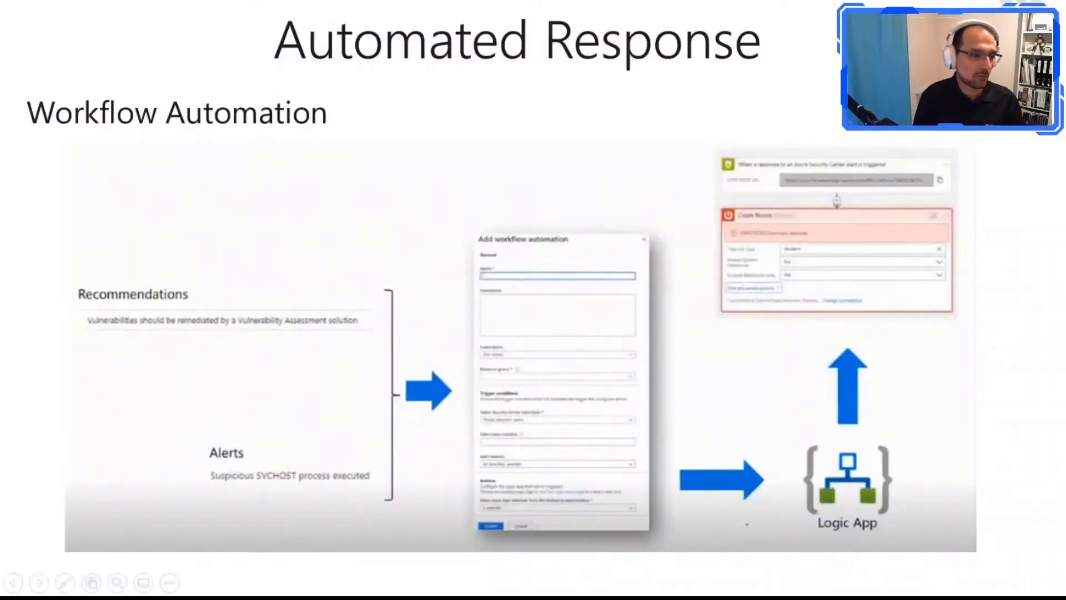
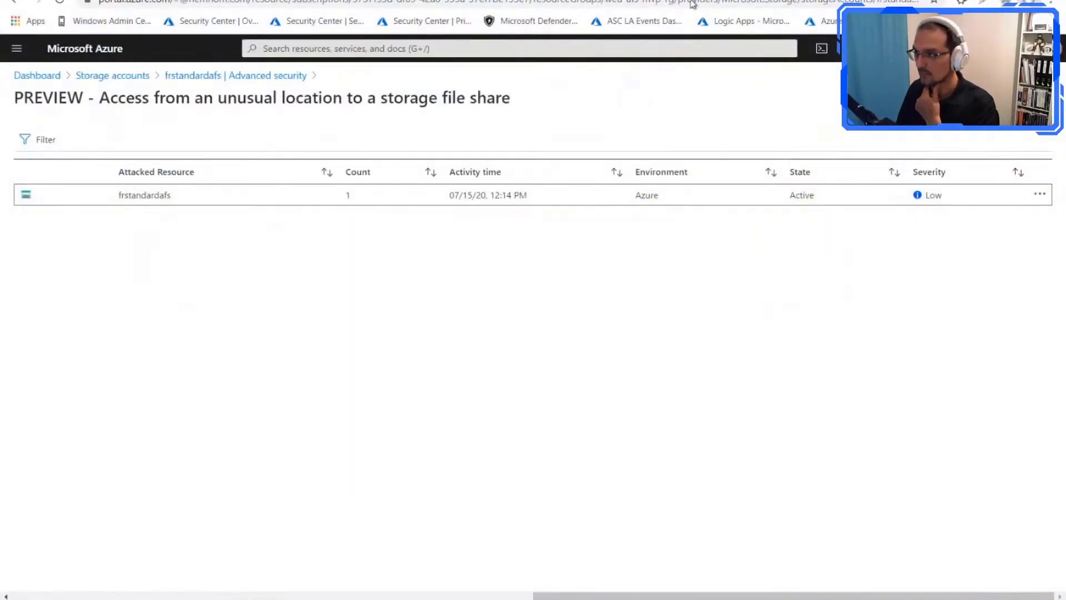
Step: Switch to the Azure Sentinel workspaces page and open the Data connectors of the la-az-weu-security workspace
key(ctrl+Tab)
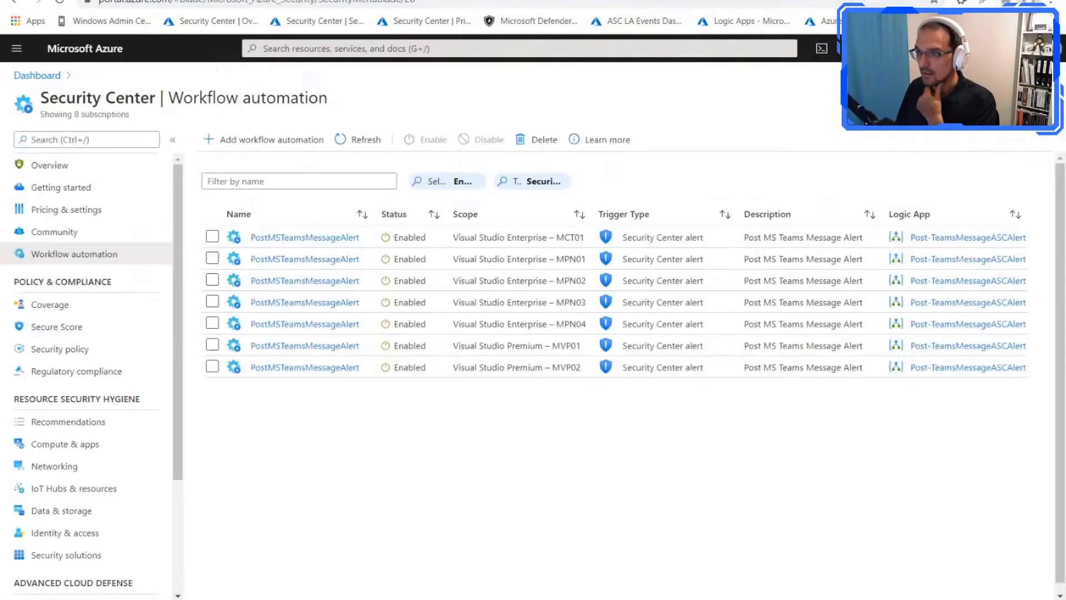
key(ctrl+Tab)
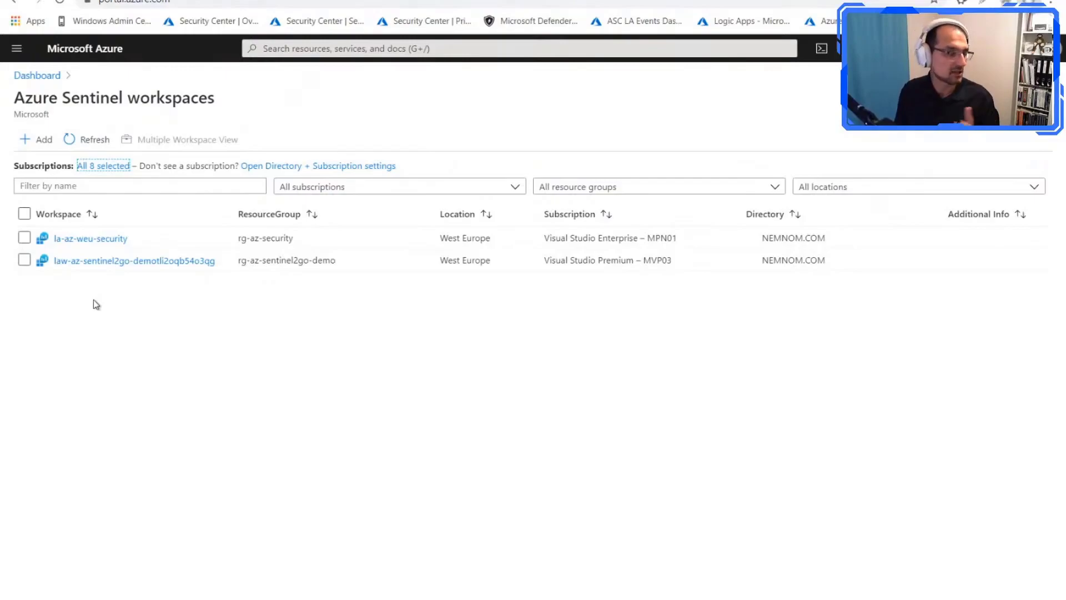
click(105, 242)
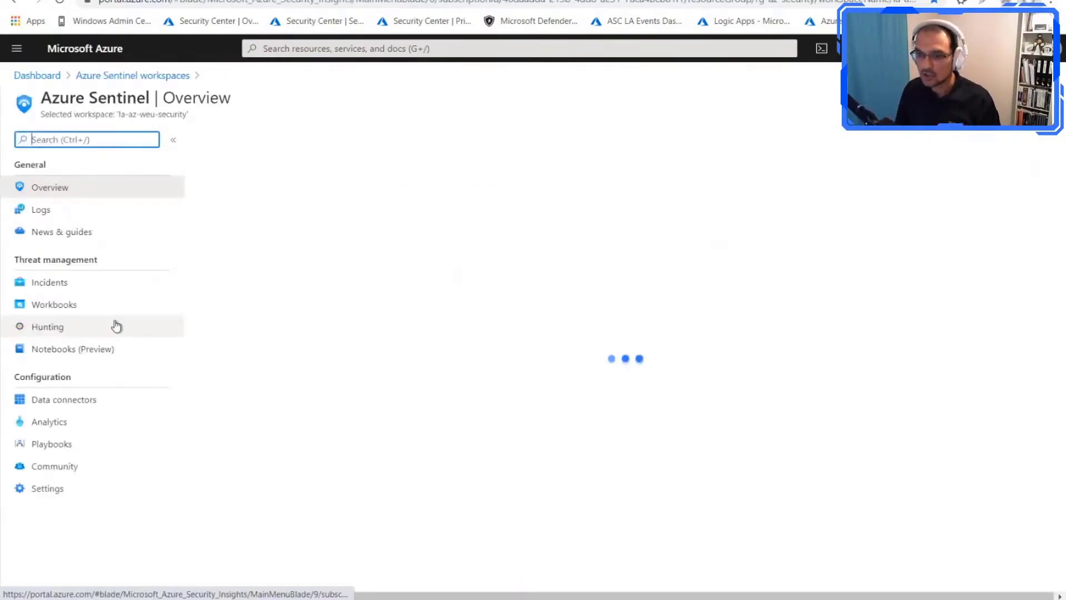
click(76, 407)
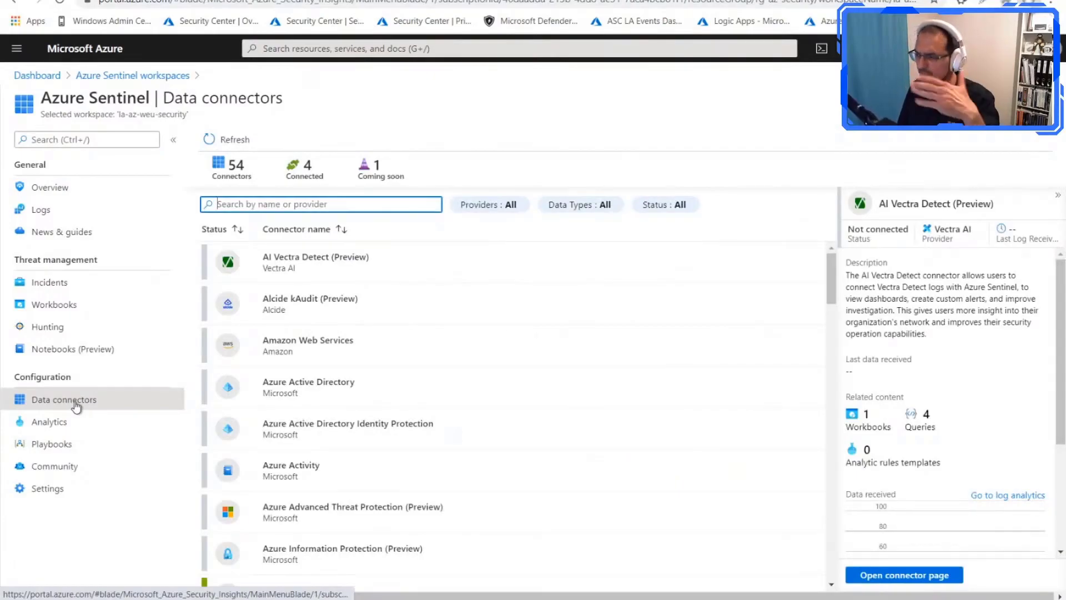
Step: Search the data connectors for "secur"
click(354, 207)
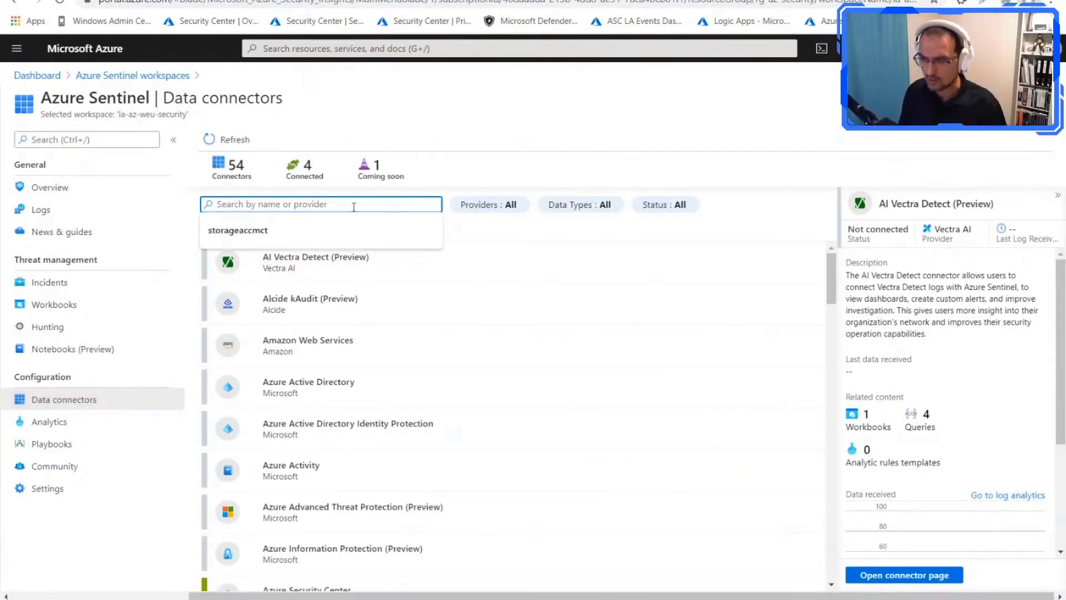
text(secut)
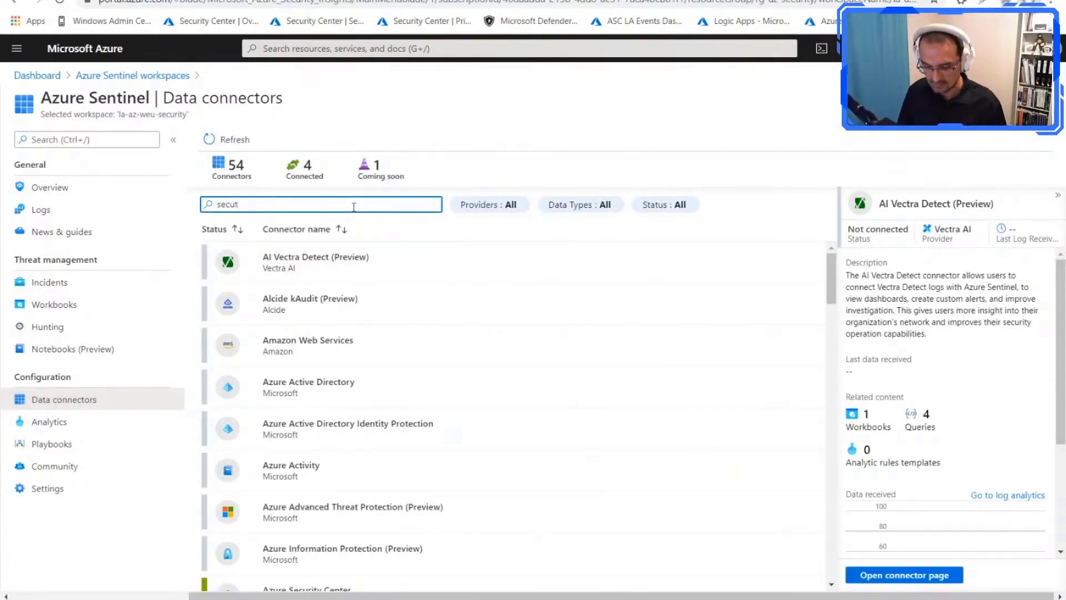
key(BackSpace)
text(rit)
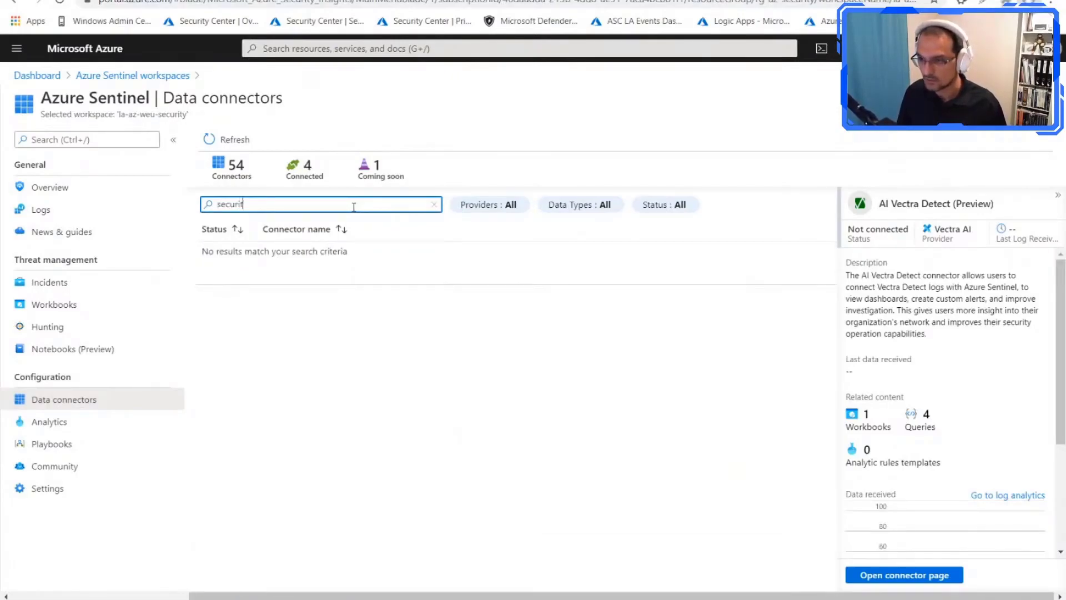
key(BackSpace)
key(BackSpace)
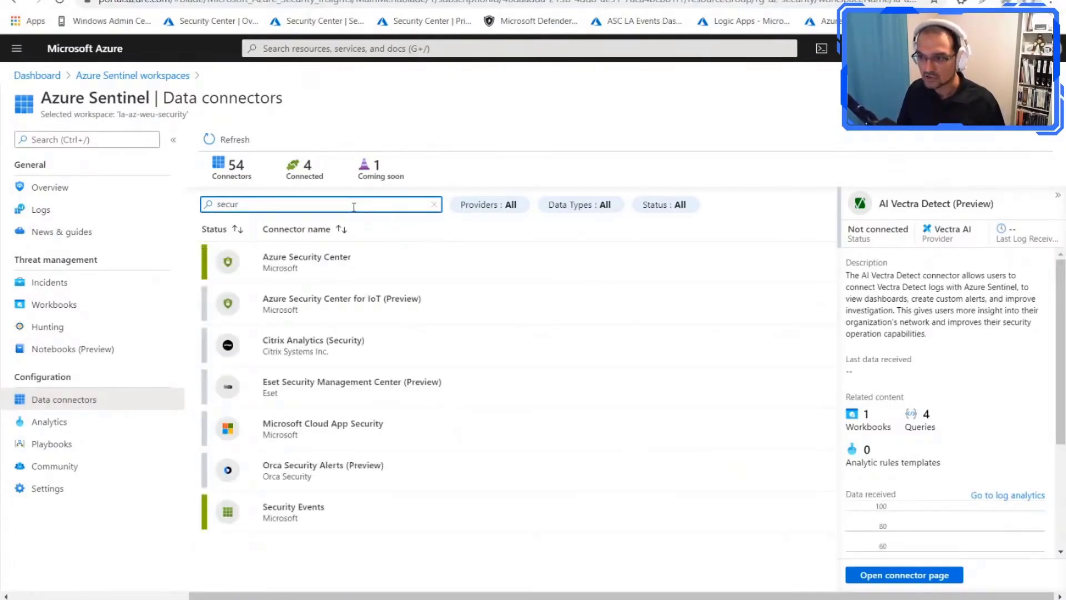
Step: Open the Azure Security Center connector page and examine its prerequisites, subscription connections and incident creation setting
click(298, 258)
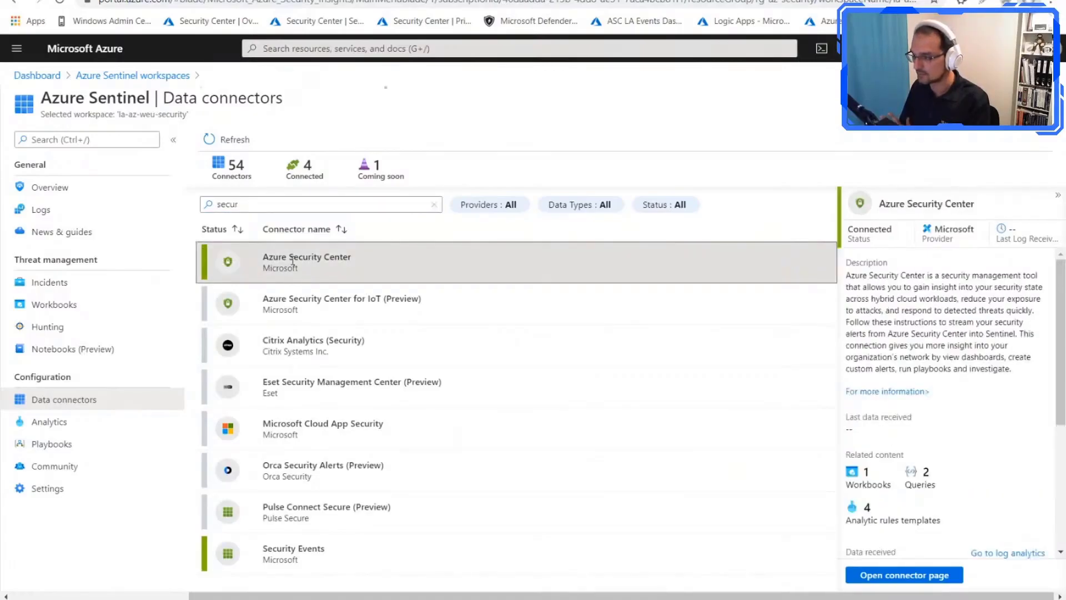
click(899, 575)
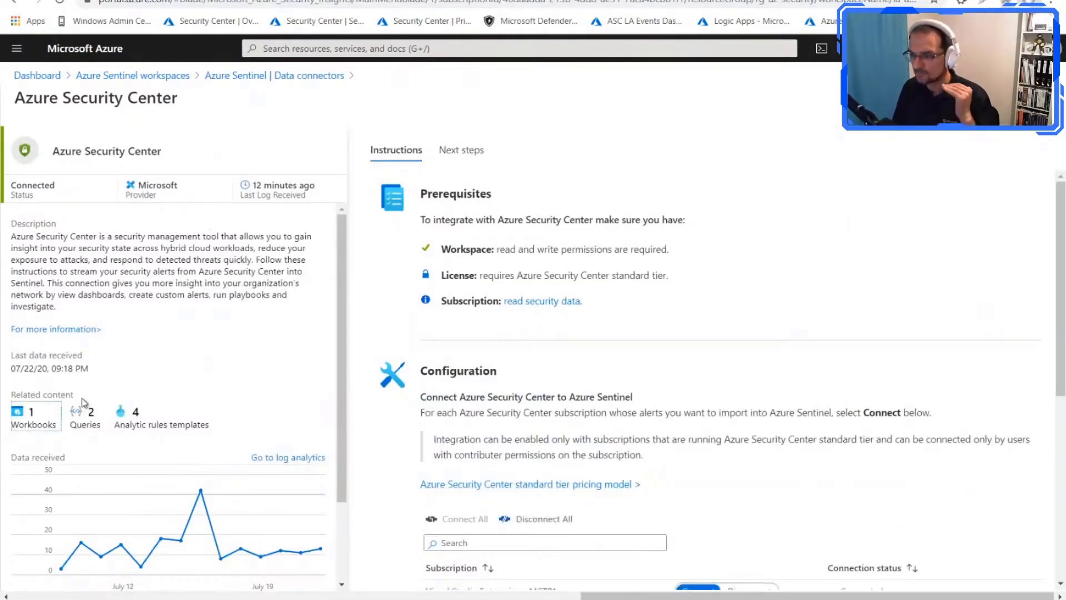
scroll(652, 339, down, 3)
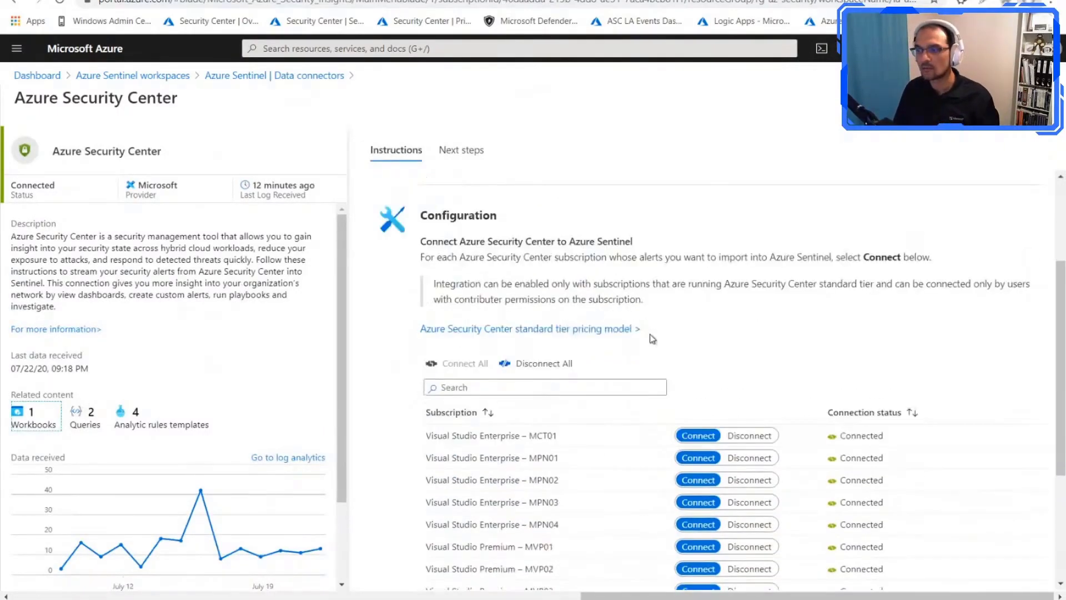
scroll(653, 339, down, 3)
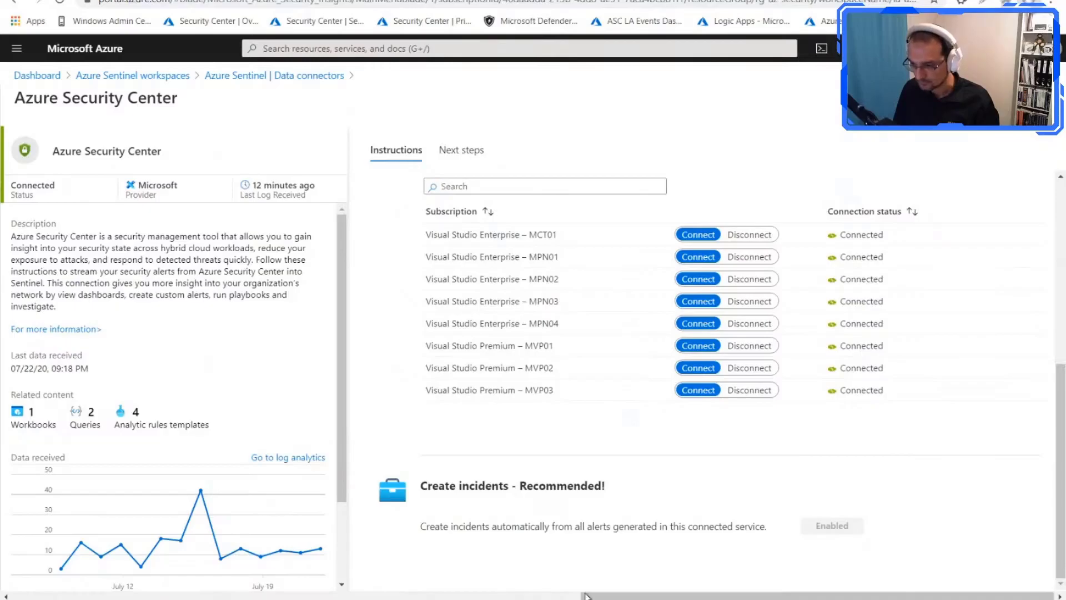
Step: Open the workspace's Analytics page, sort the active rules by name, and widen the Name column and hide the details pane to read them
drag(586, 595, 344, 594)
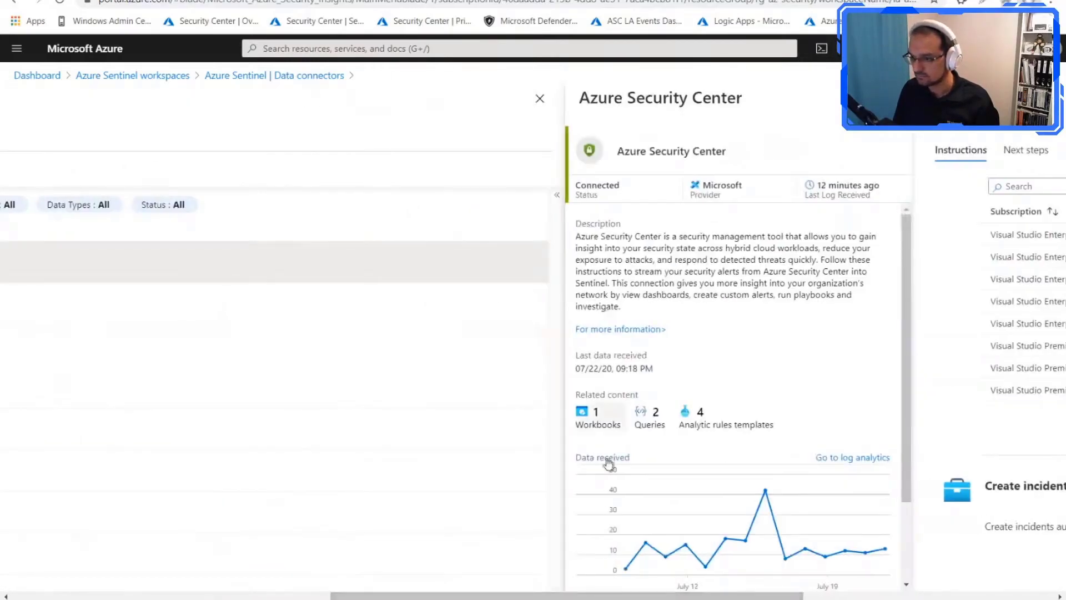
drag(451, 595, 211, 569)
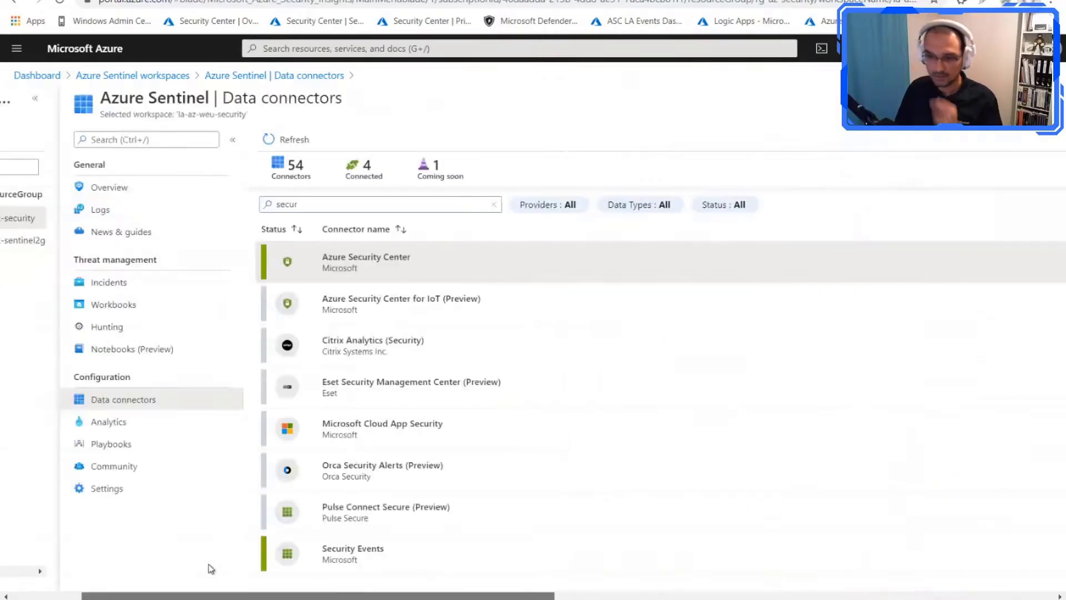
click(146, 430)
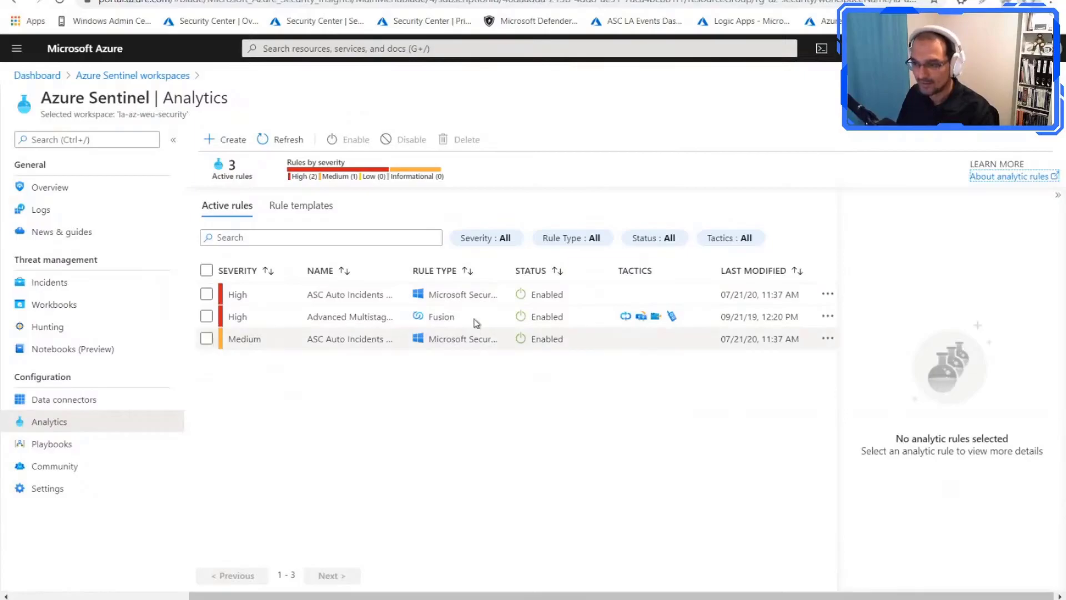
click(348, 272)
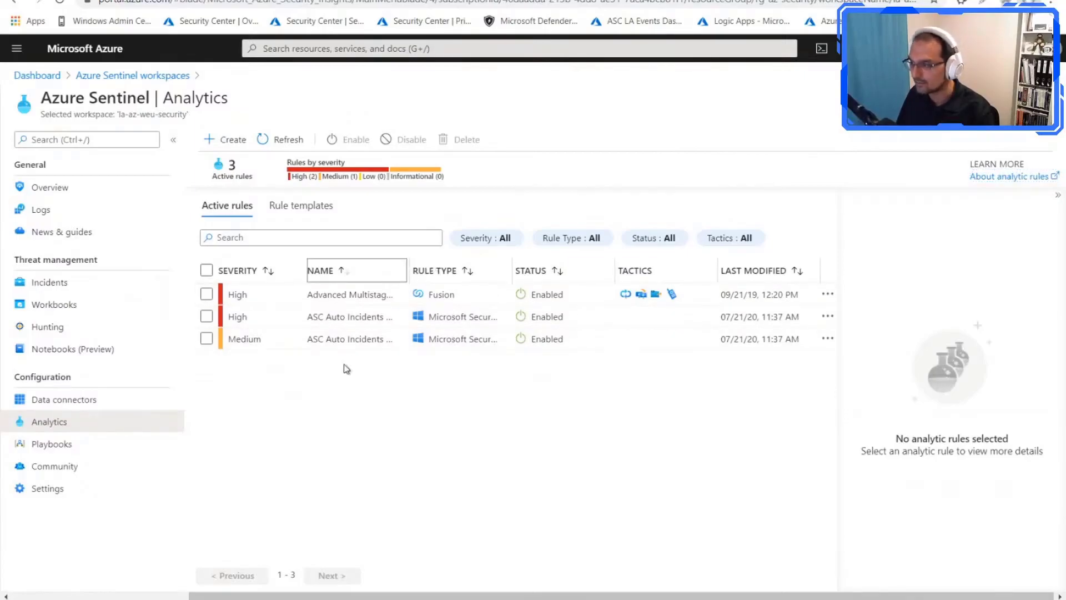
drag(410, 270, 521, 271)
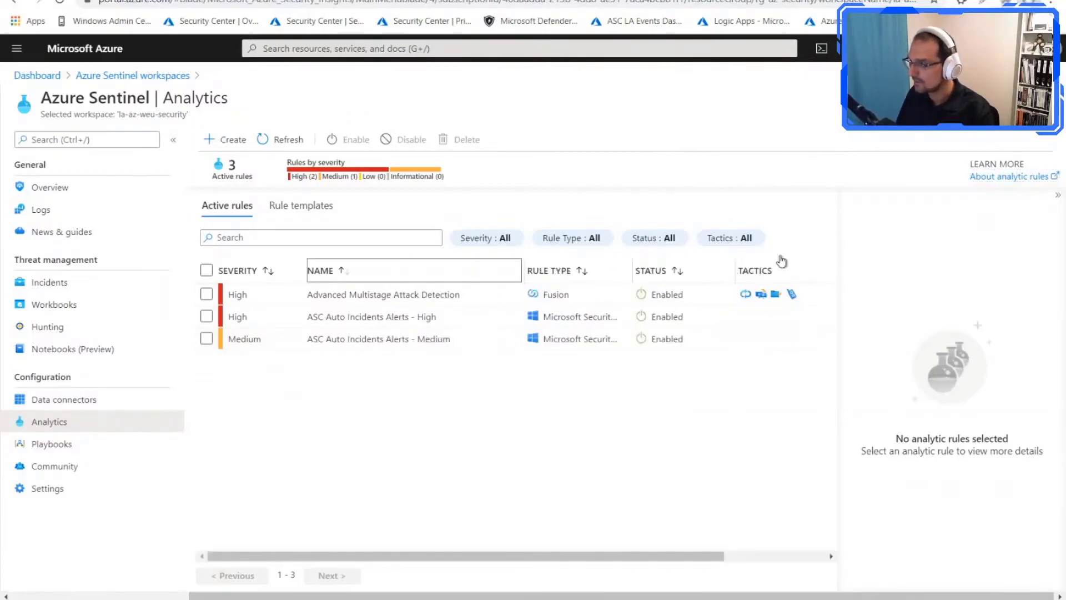
click(1058, 195)
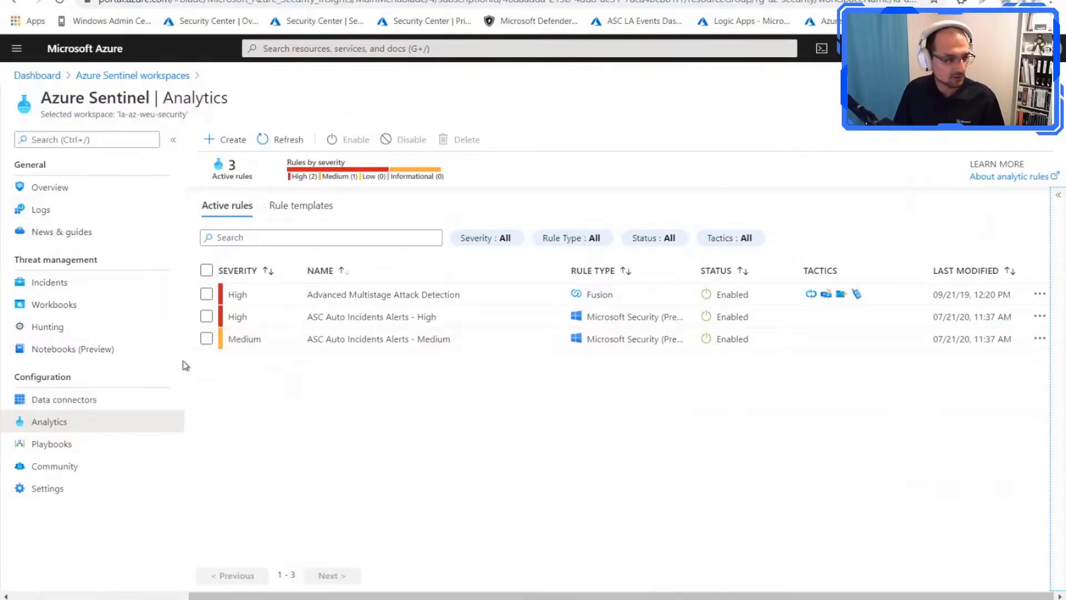
Step: Review the workspace's open incidents, slightly widening the Title column
click(71, 284)
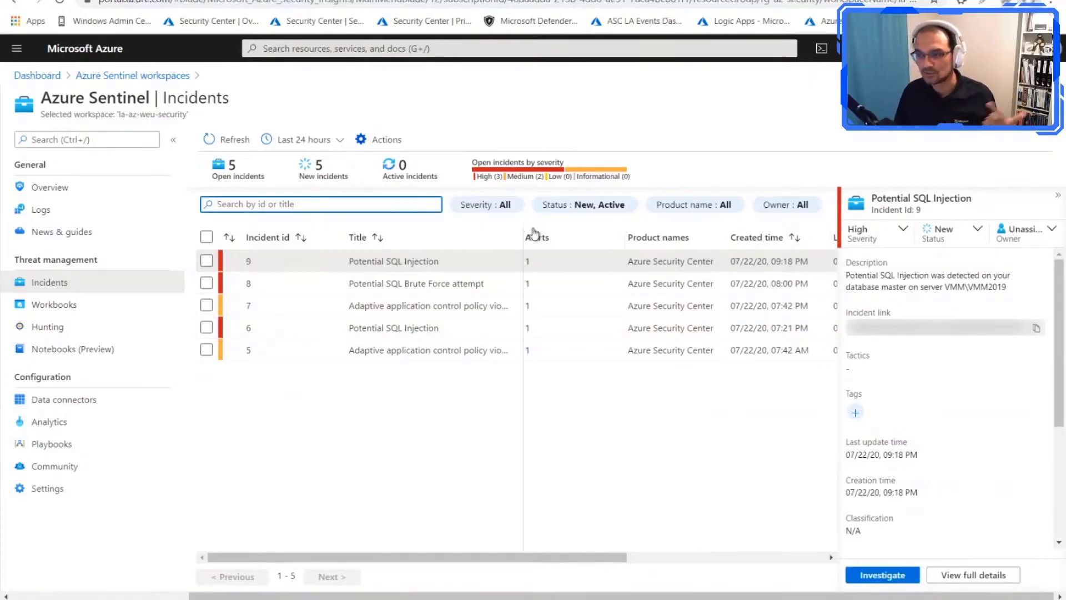
drag(534, 234, 535, 235)
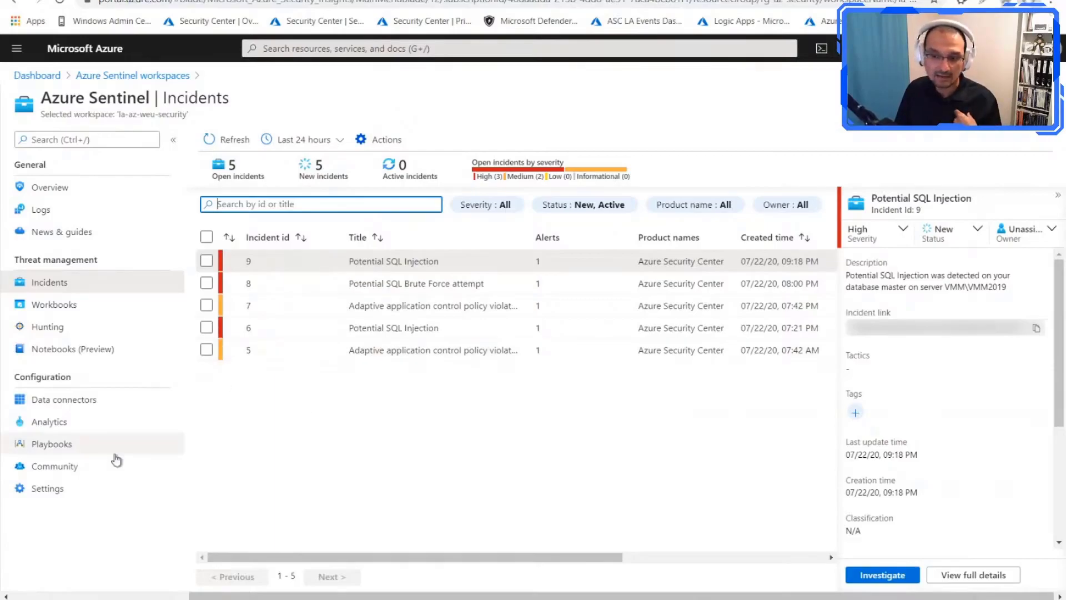
Step: Start a new Microsoft incident creation rule in Analytics and name it "Excluse MS ATP Alerts"
click(71, 423)
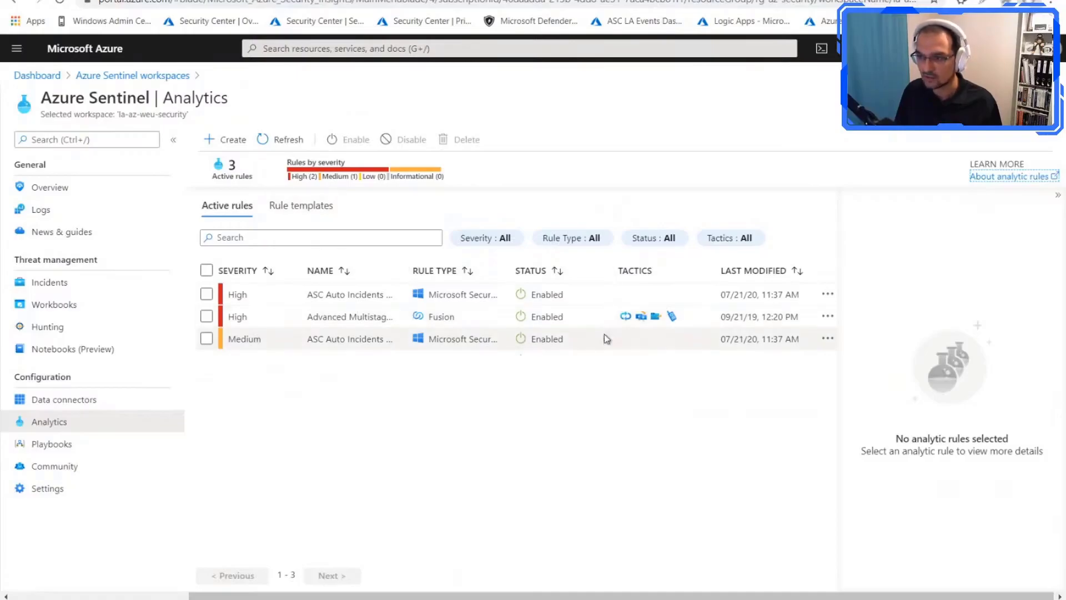
click(237, 144)
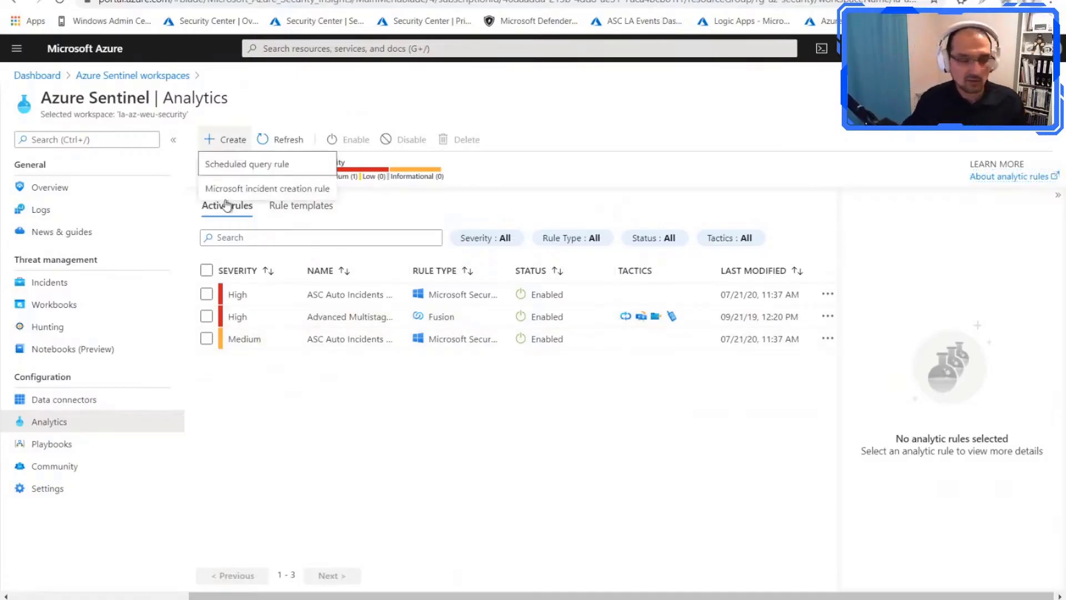
click(250, 188)
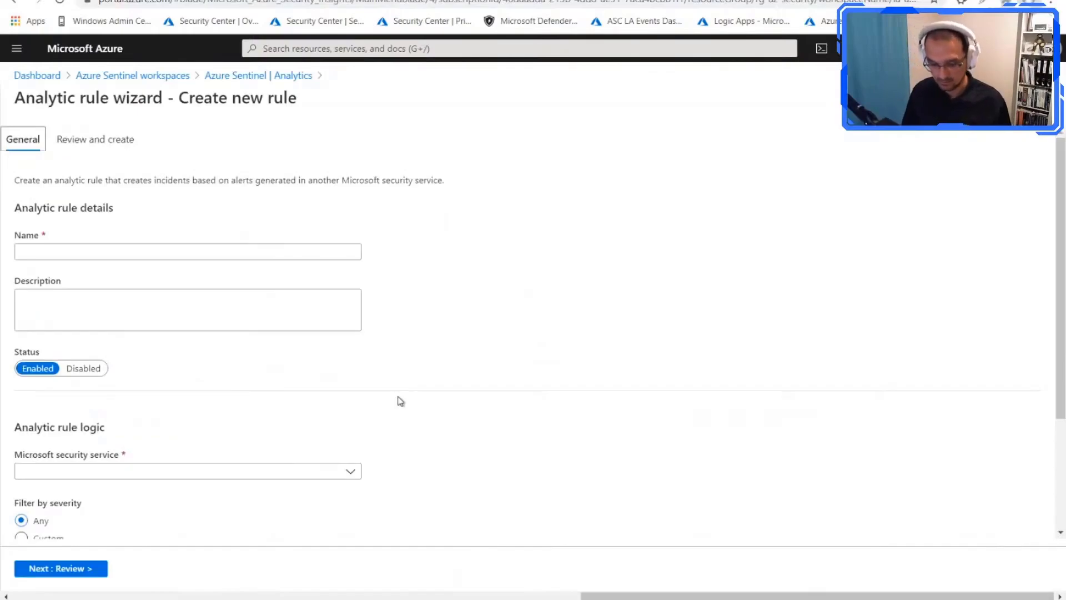
click(197, 257)
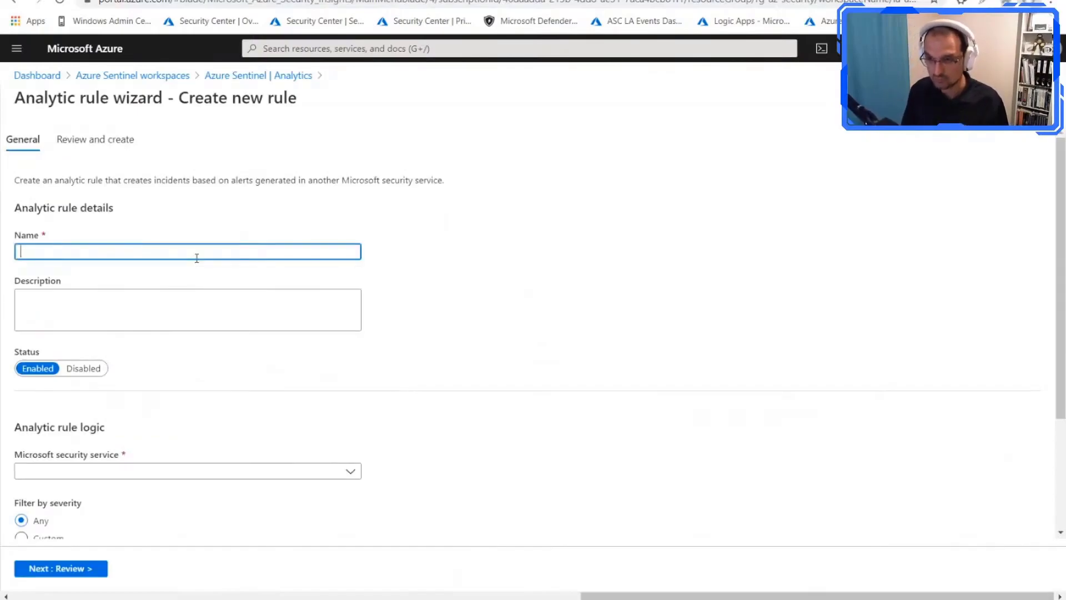
text(Excluse)
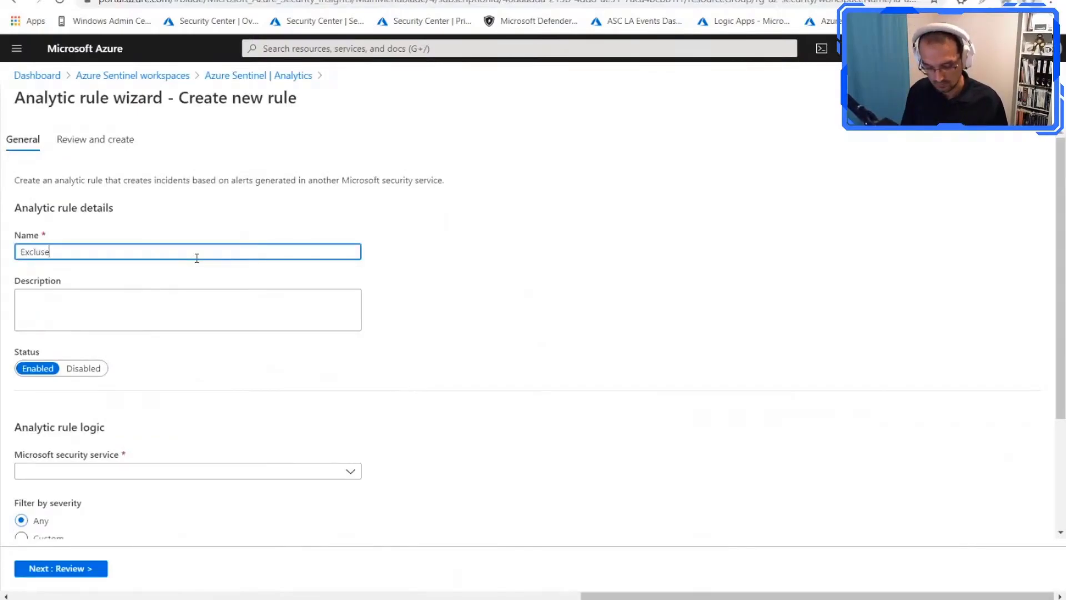
text( MS )
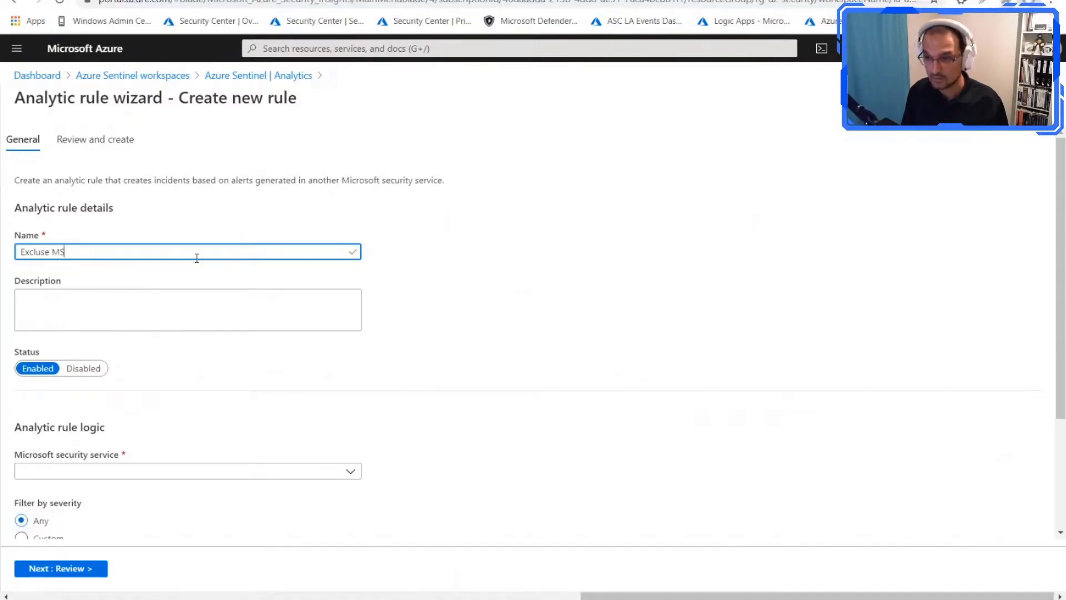
text(ATP Al)
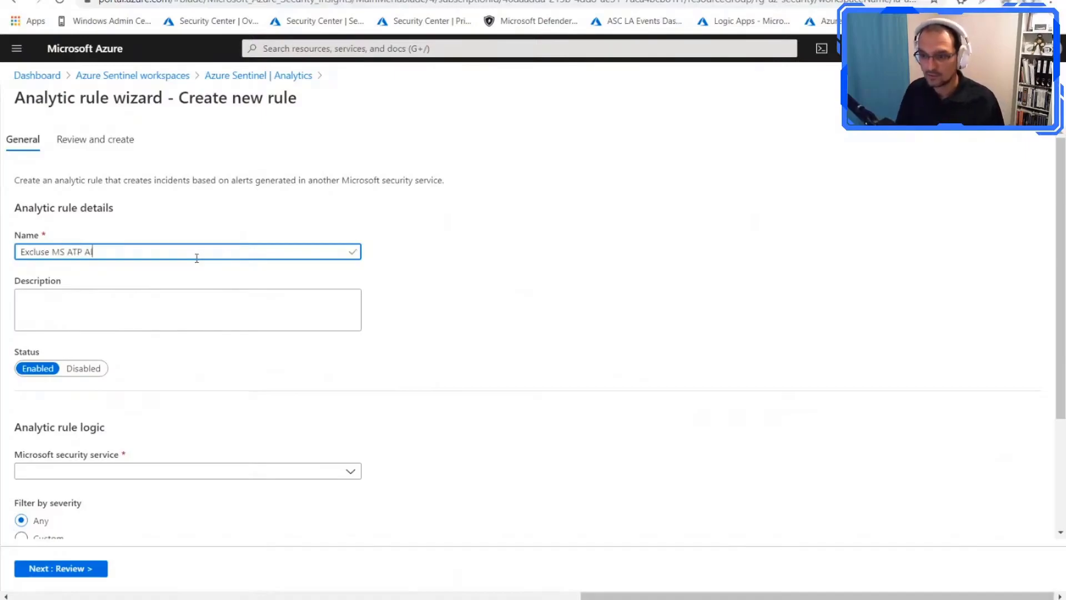
text(erts)
click(140, 318)
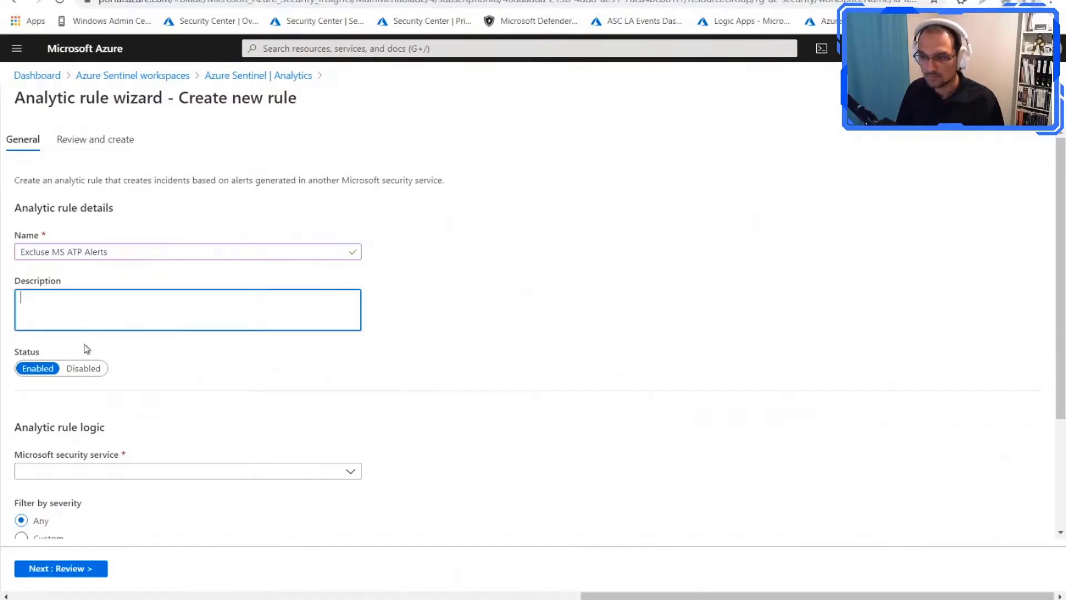
Step: Set the rule's Microsoft security service to Azure Security Center, switch the severity filter to Custom and show its severity choices
scroll(193, 428, down, 2)
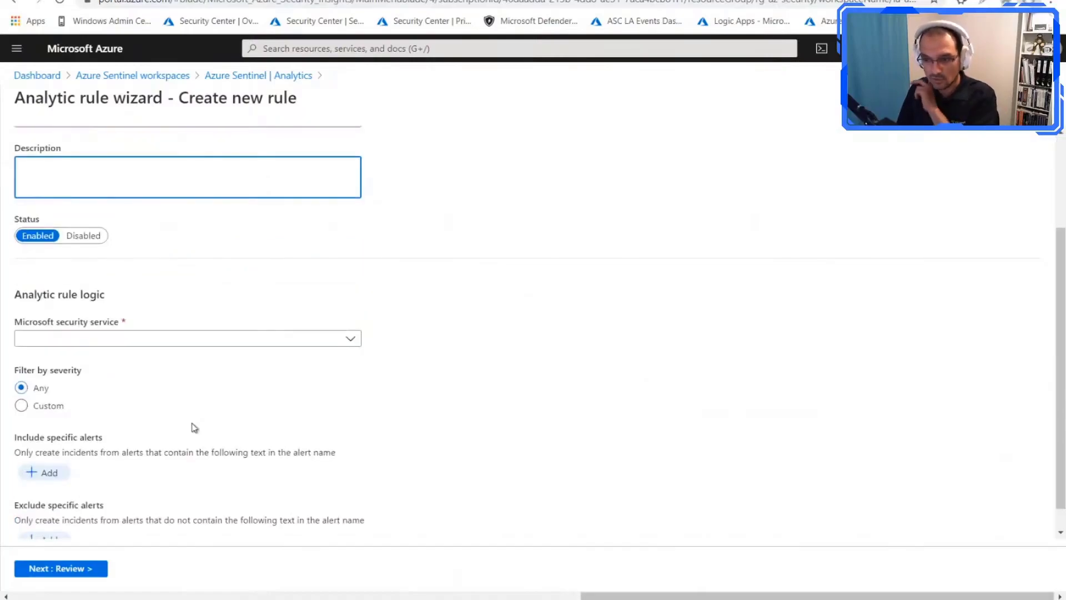
click(279, 345)
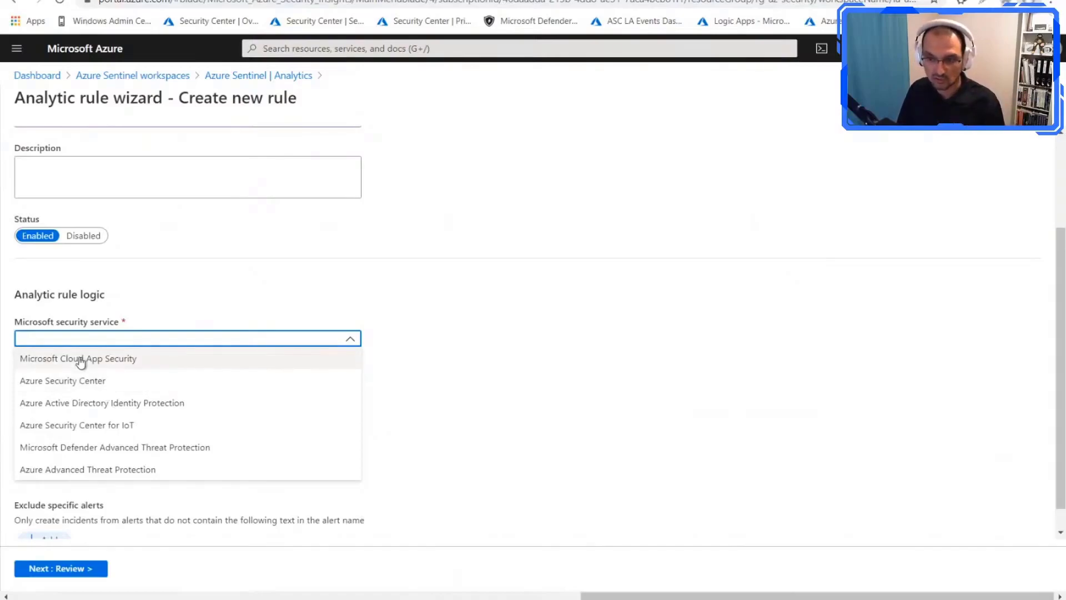
click(89, 381)
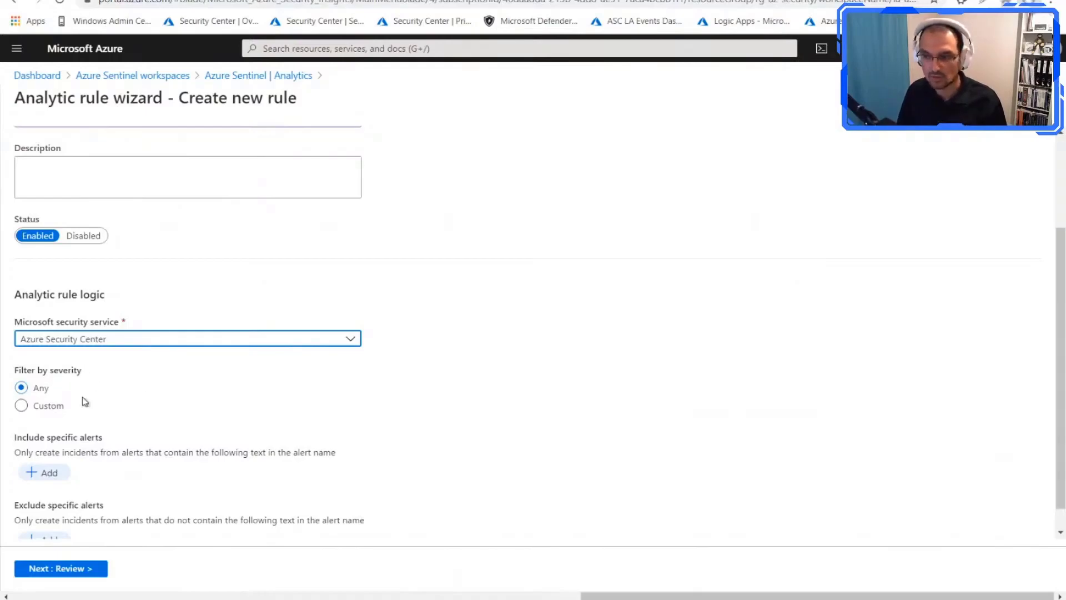
click(63, 406)
scroll(244, 397, down, 1)
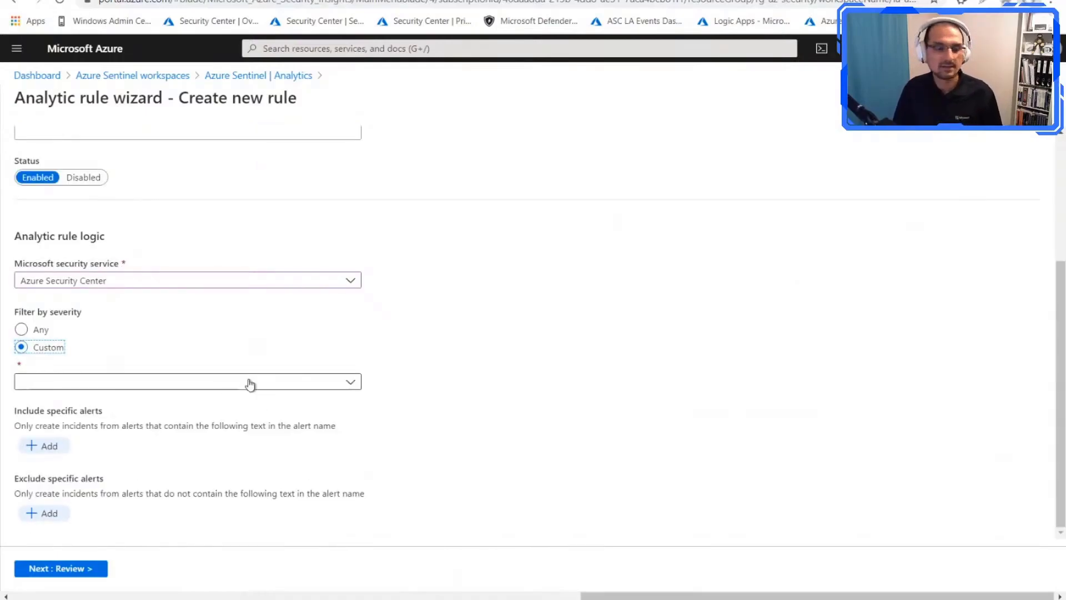
click(250, 382)
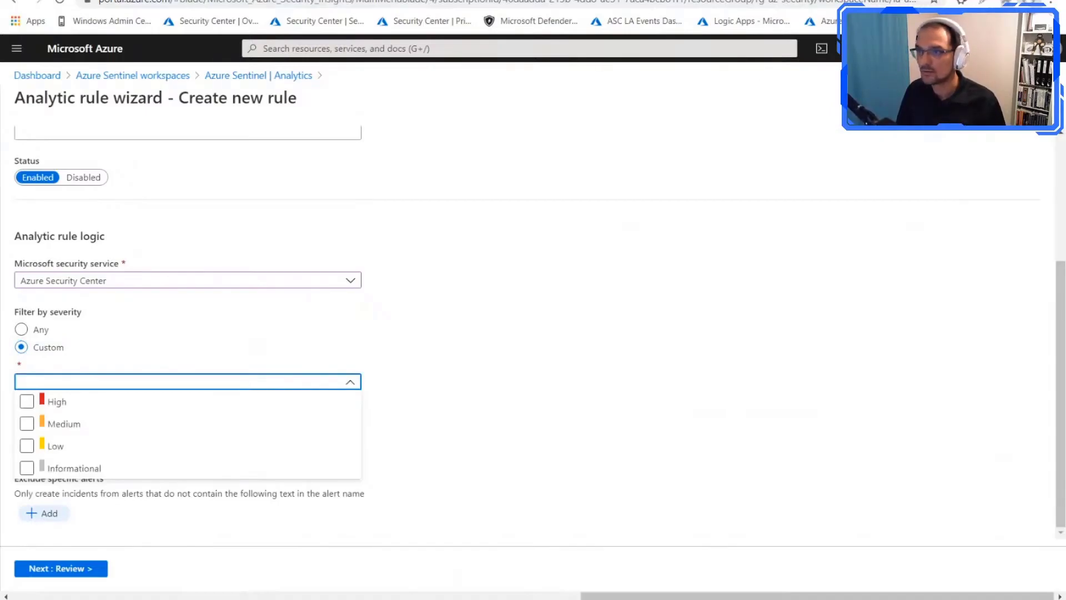
Step: Switch to the open Potential SQL Injection security alert and view its alert details
click(214, 1)
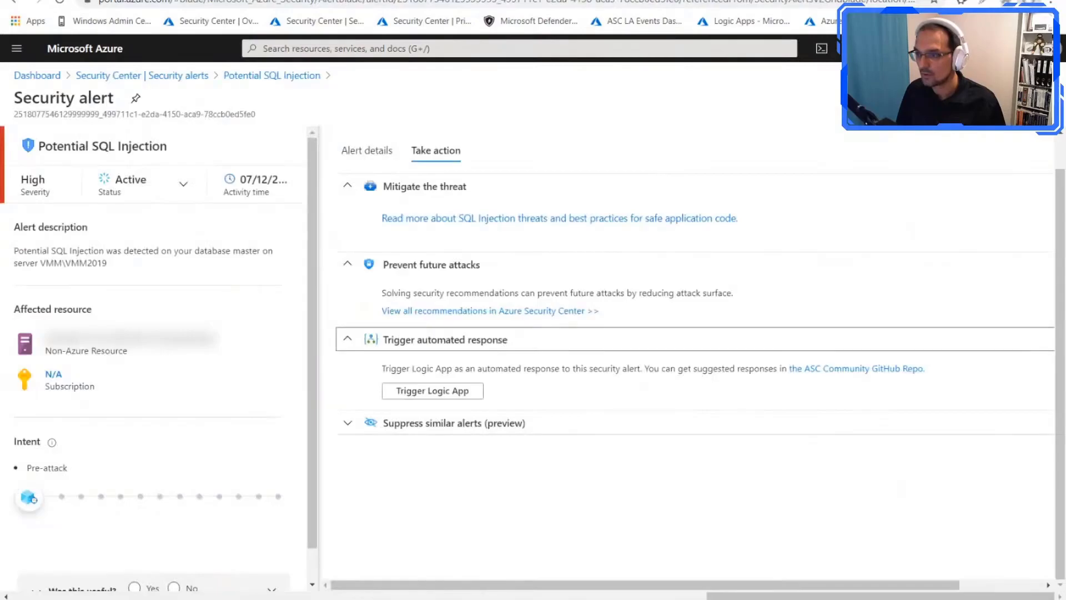
click(366, 151)
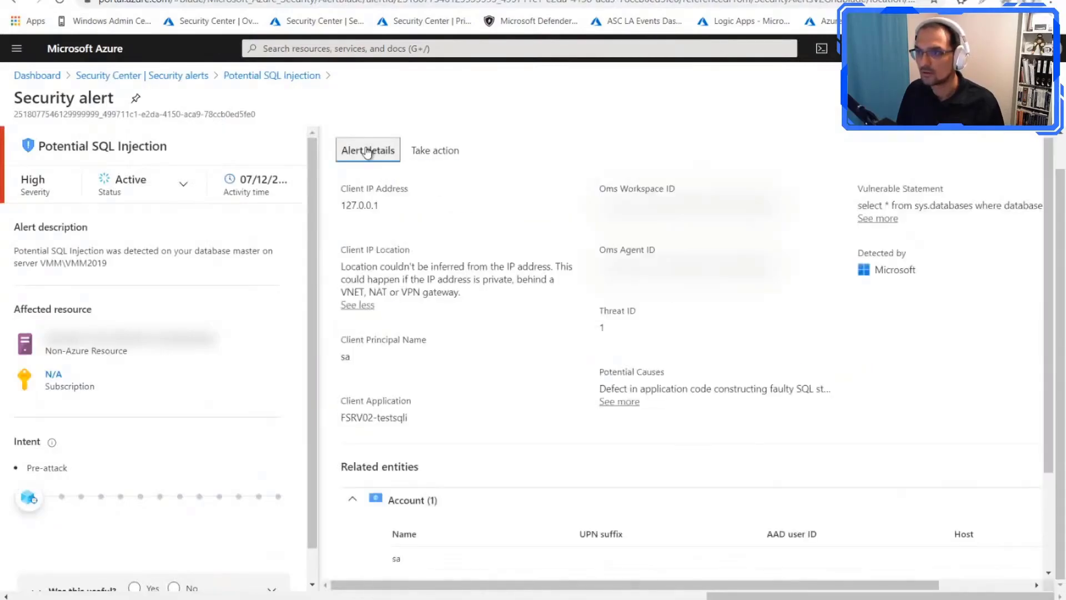
Step: Revisit the frstandardafs storage account's Advanced security page, and open the "User account created under suspicious circumstances" alert from the Security alerts list
click(182, 2)
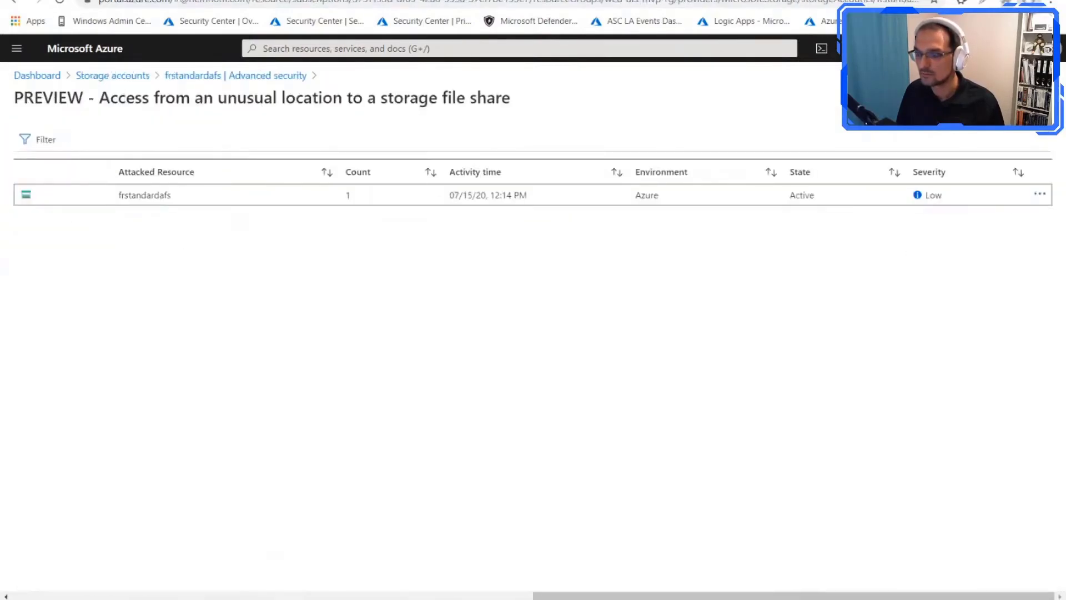
click(272, 77)
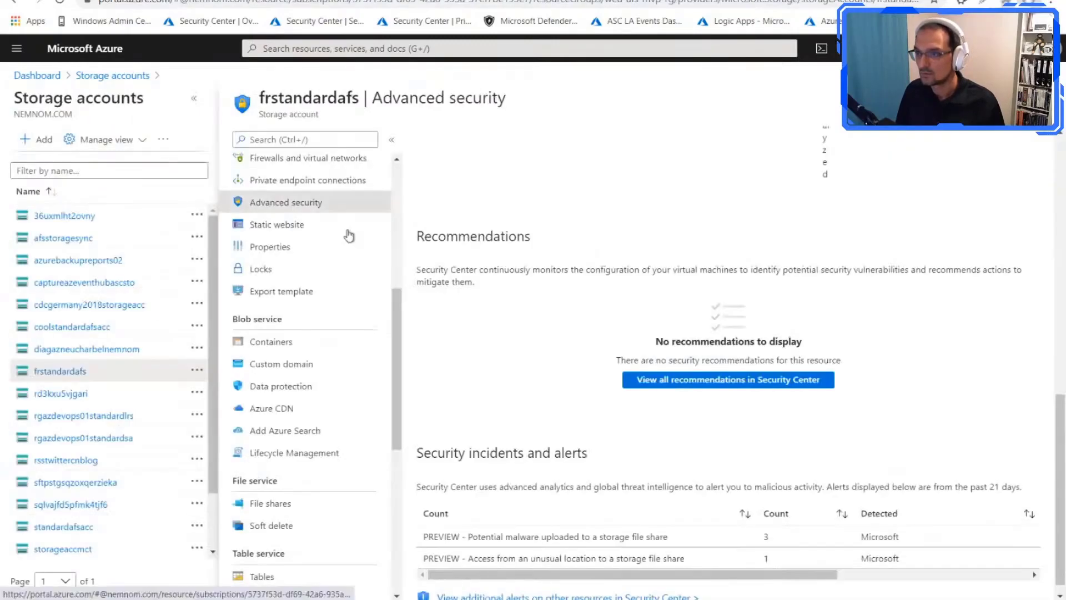
click(252, 1)
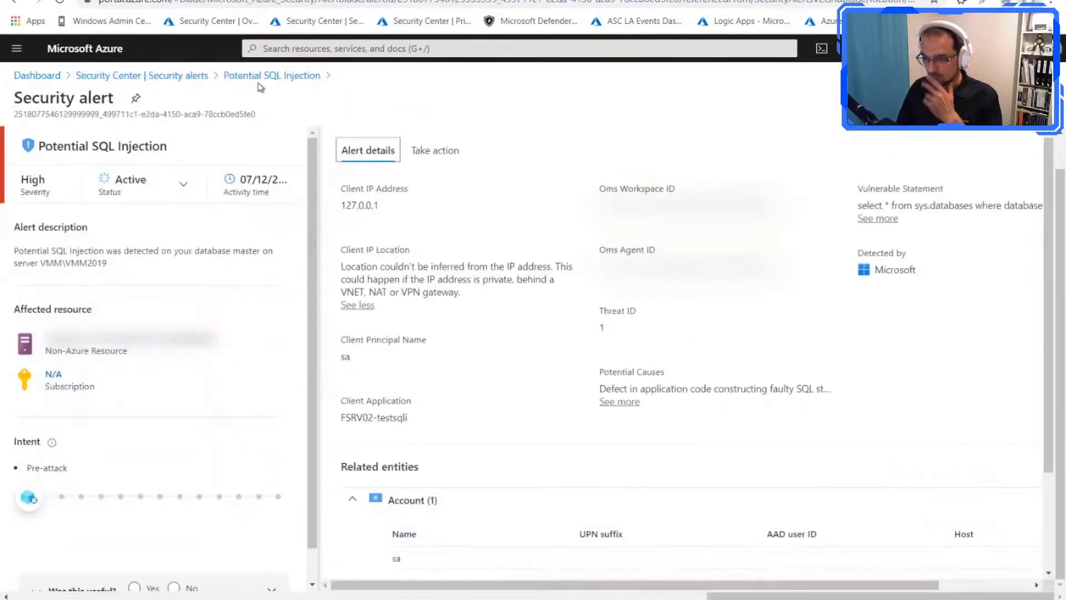
click(203, 77)
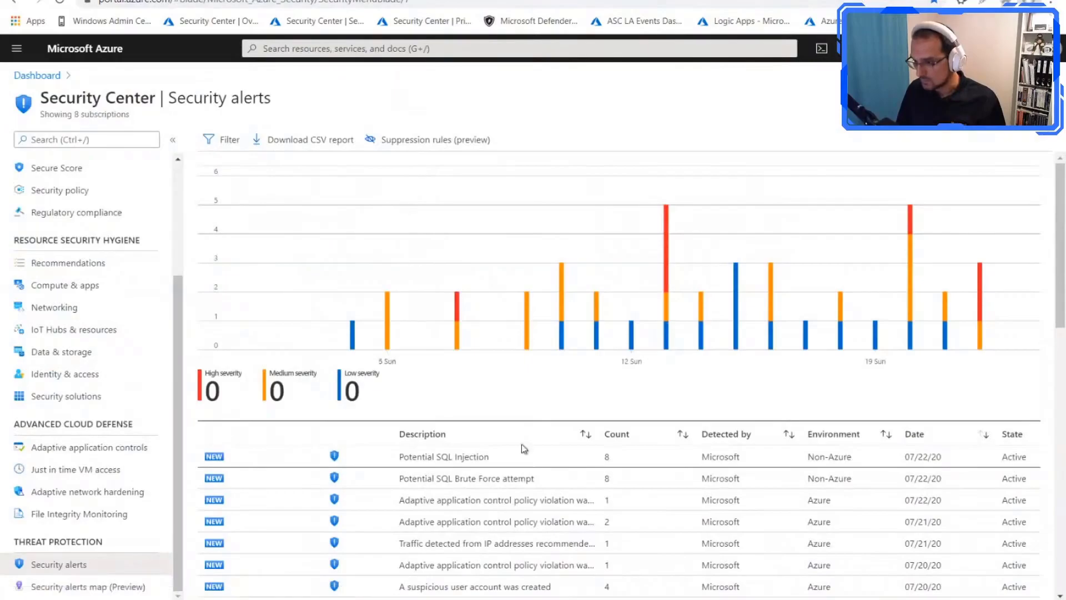
scroll(524, 449, down, 3)
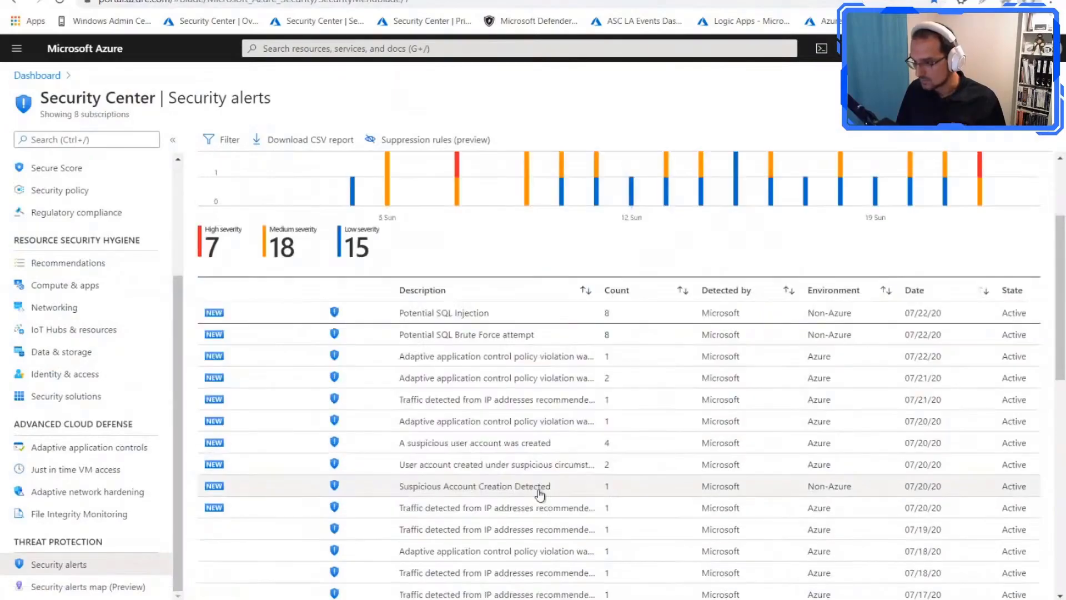
click(484, 465)
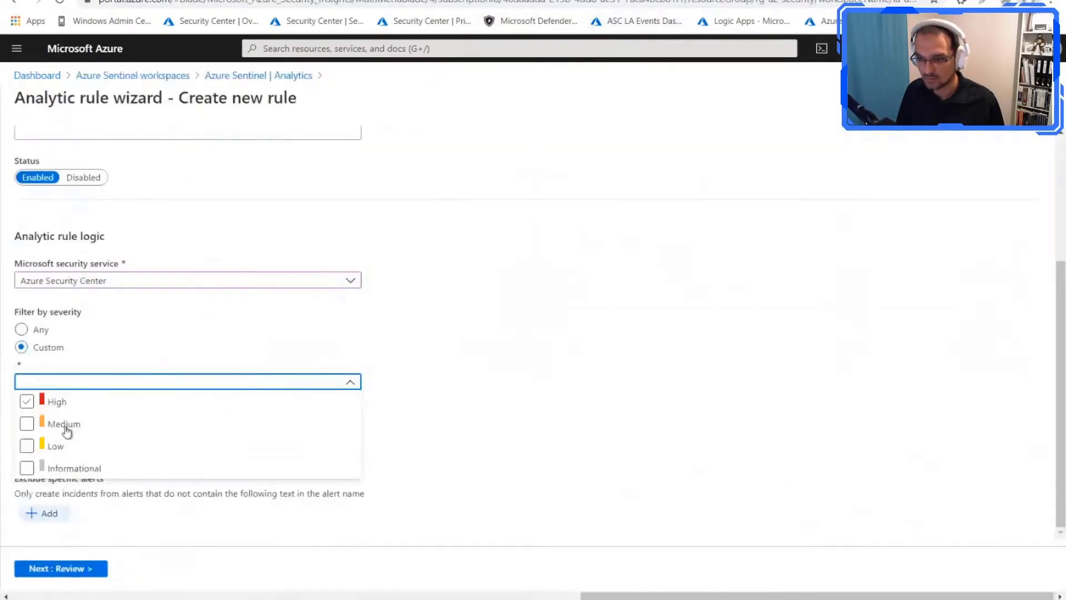
Step: In the new analytics rule, set the custom severity filter to Medium only
click(27, 445)
click(26, 424)
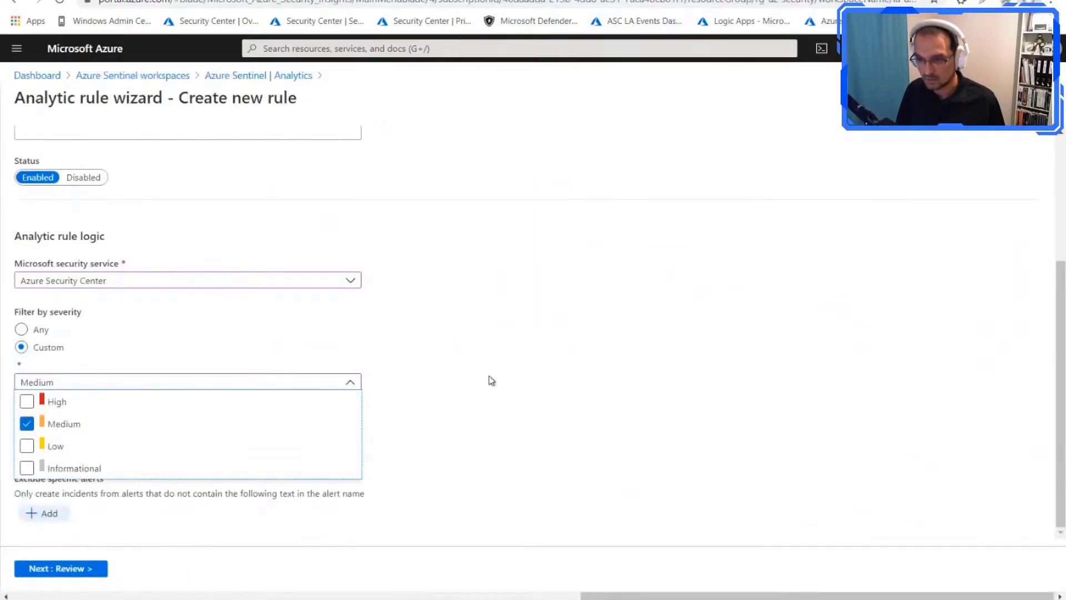
click(429, 369)
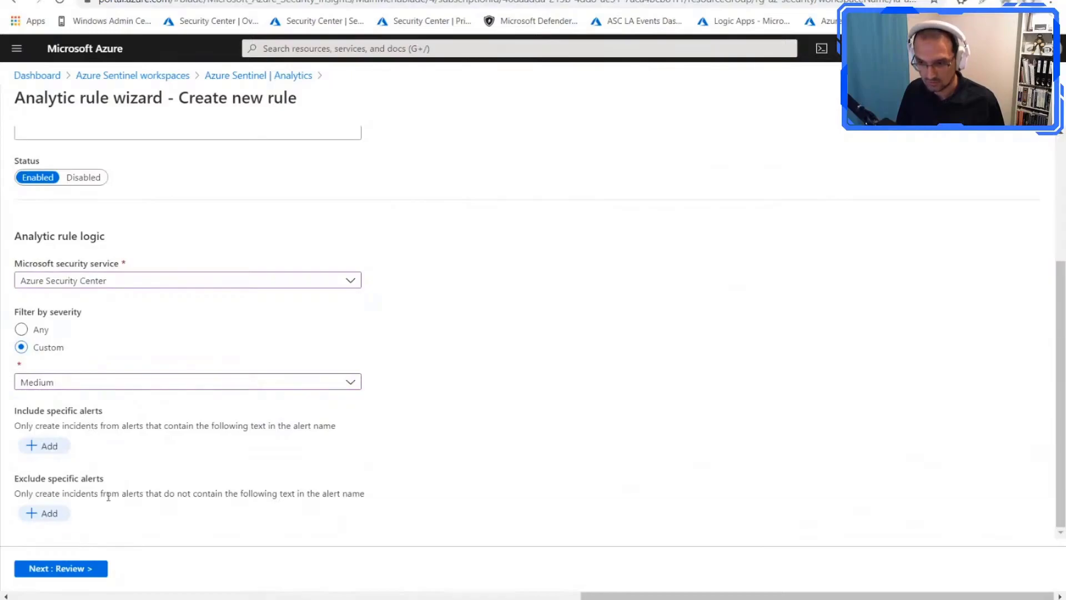
Step: Copy the "Windows Defender ATP link" label from the suspicious user account alert and add it to the rule's excluded alert texts
click(43, 514)
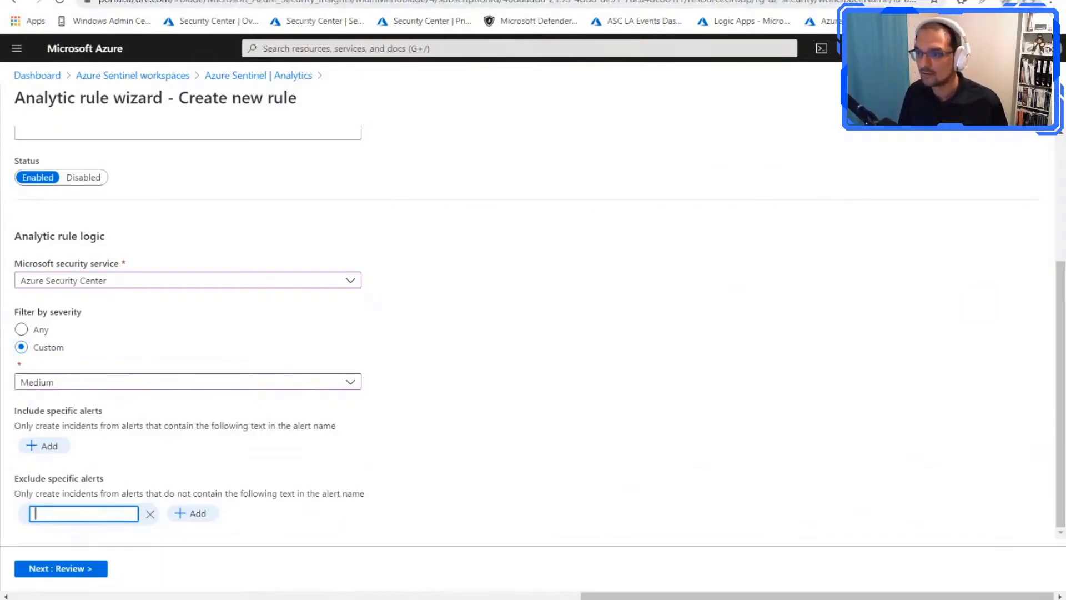
key(ctrl+Tab)
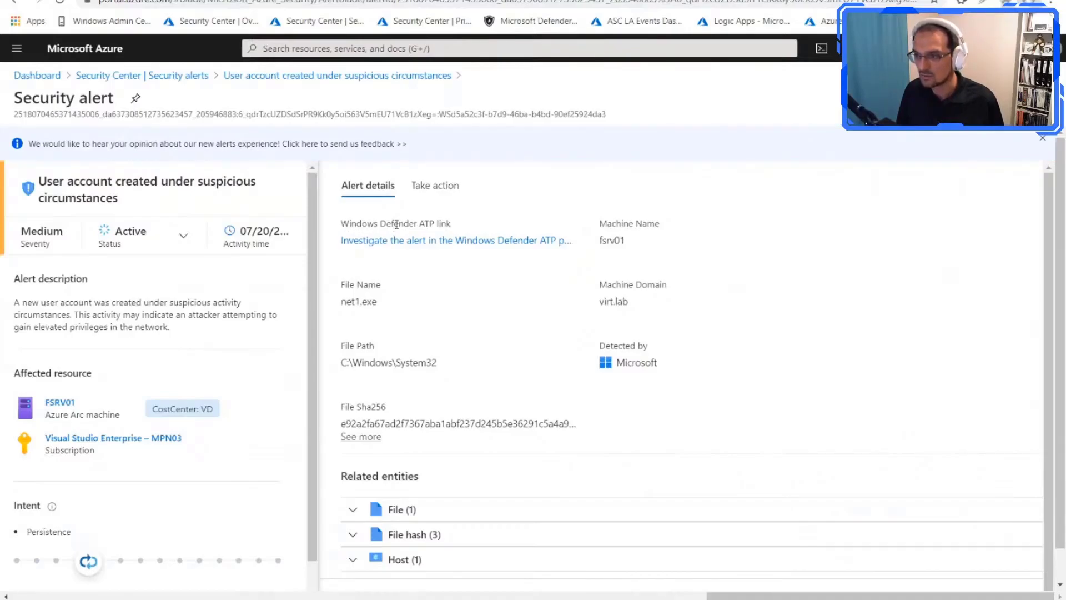
drag(341, 224, 457, 228)
key(ctrl+c)
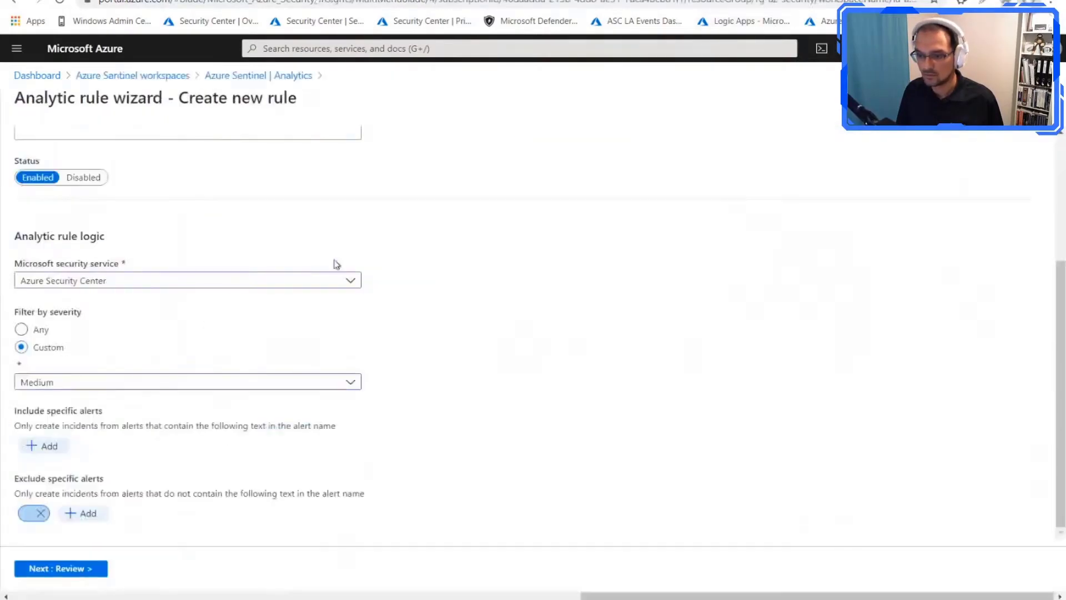
click(41, 513)
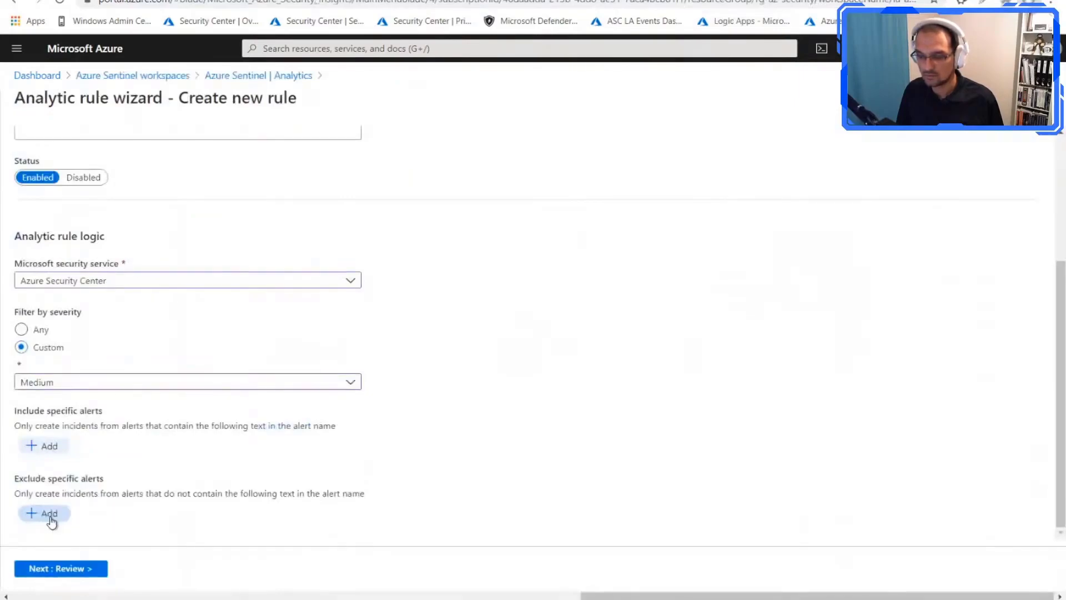
click(53, 515)
key(ctrl+v)
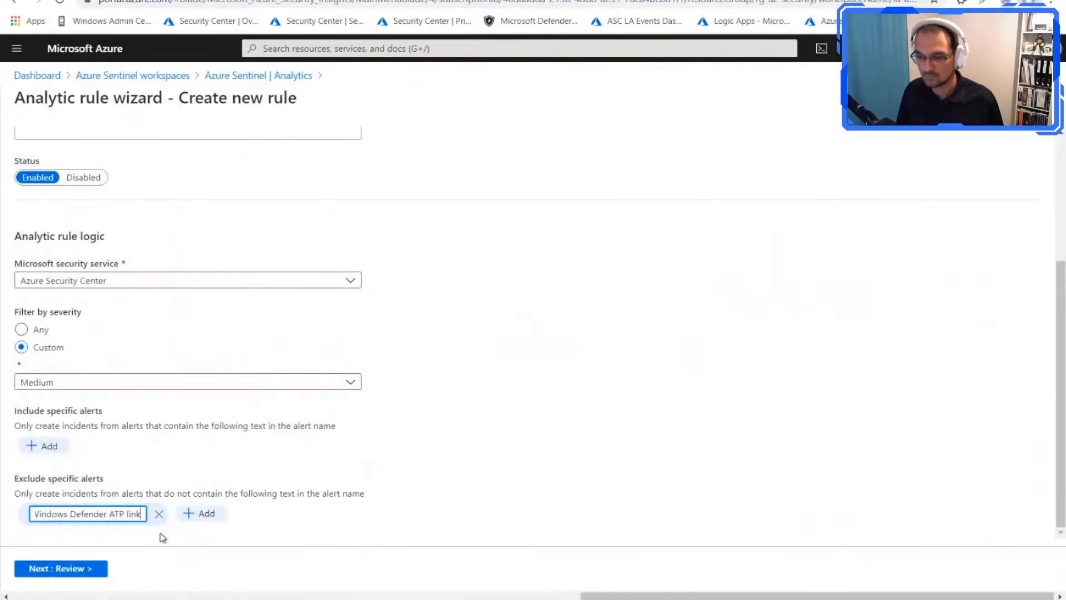
click(201, 515)
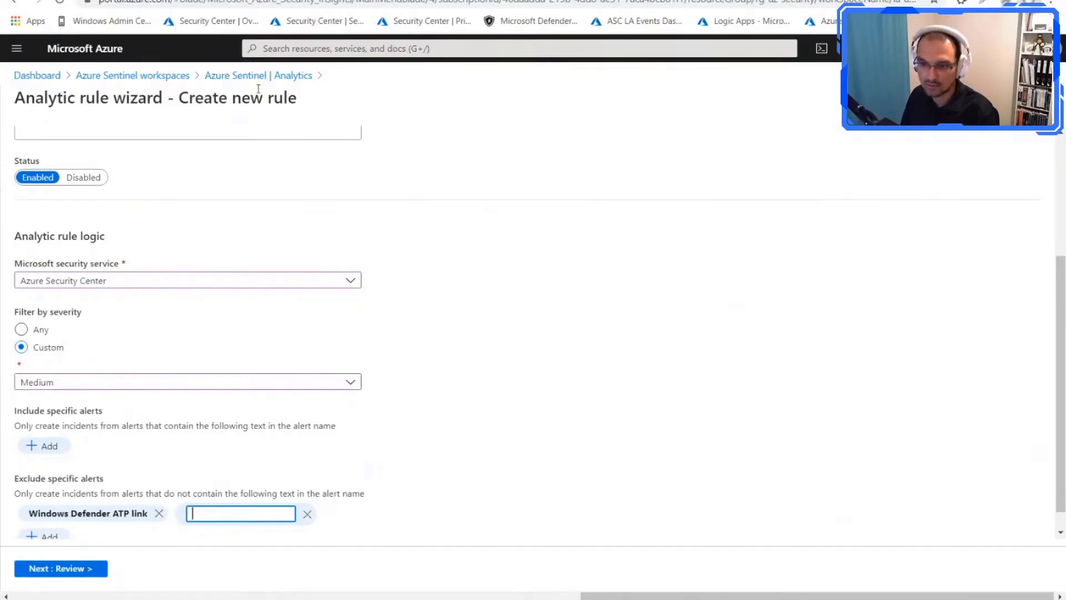
Step: Choose Microsoft Defender Advanced Threat Protection as the rule's Microsoft security service
click(197, 279)
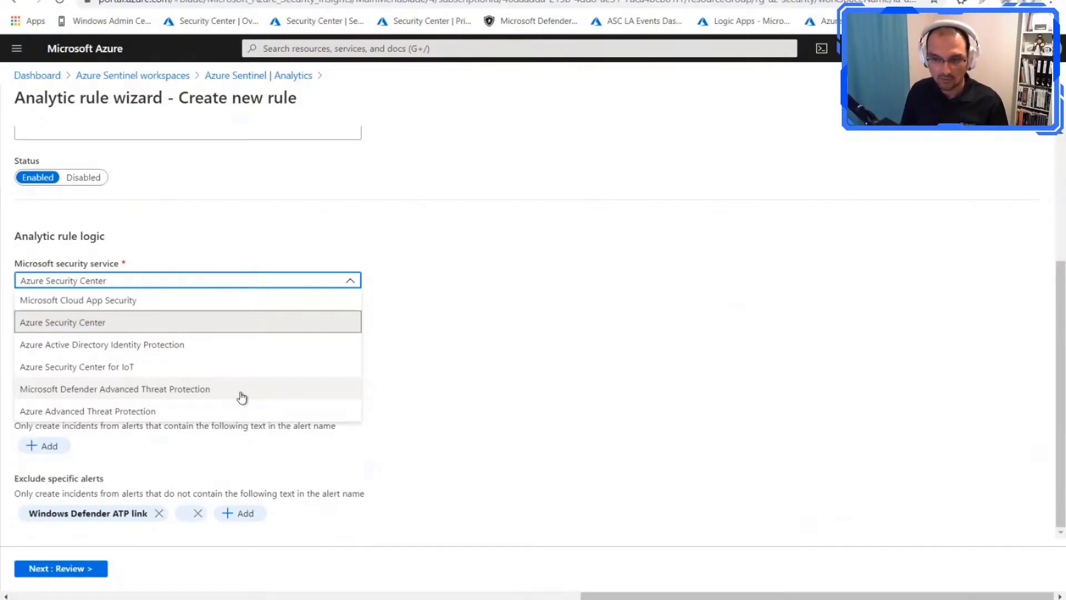
click(201, 394)
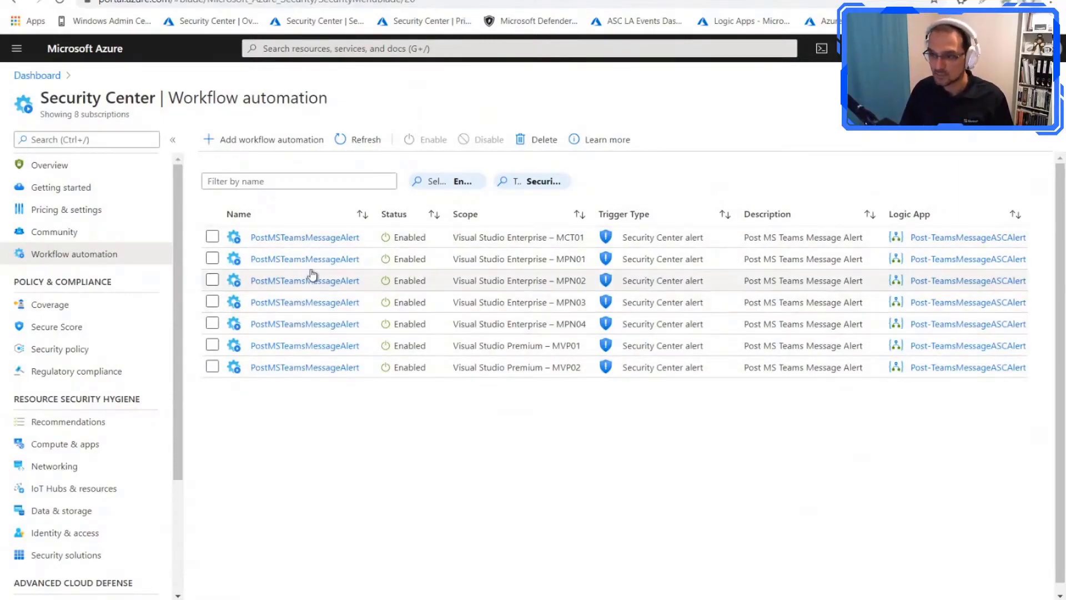
Step: Start a new workflow automation in Security Center under subscription Visual Studio Enterprise – MCT01 with resource group rg-mct-storage-atp
click(259, 141)
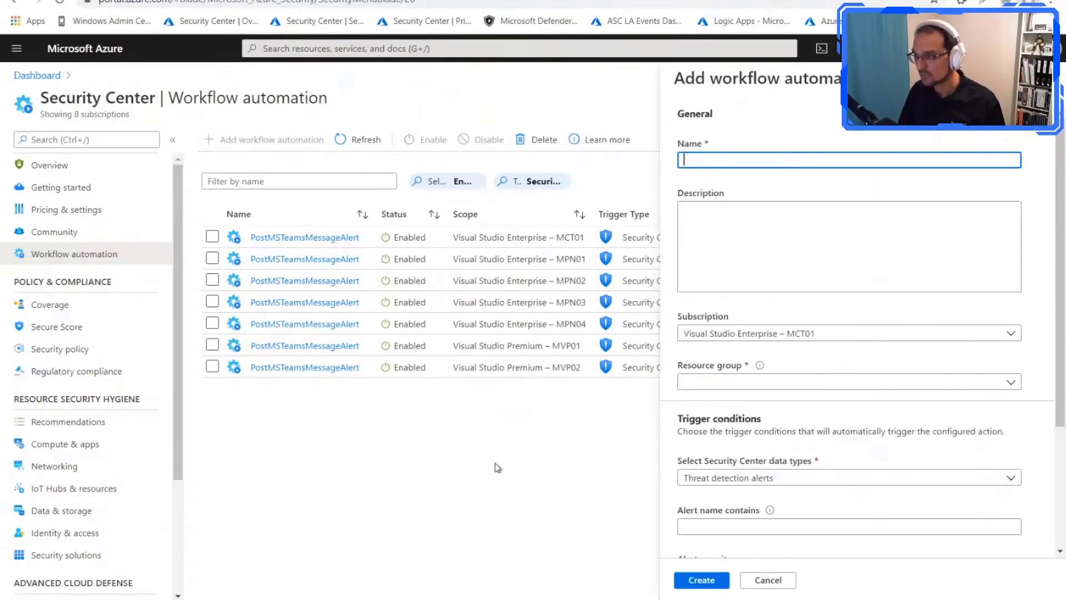
click(720, 238)
click(752, 333)
click(741, 275)
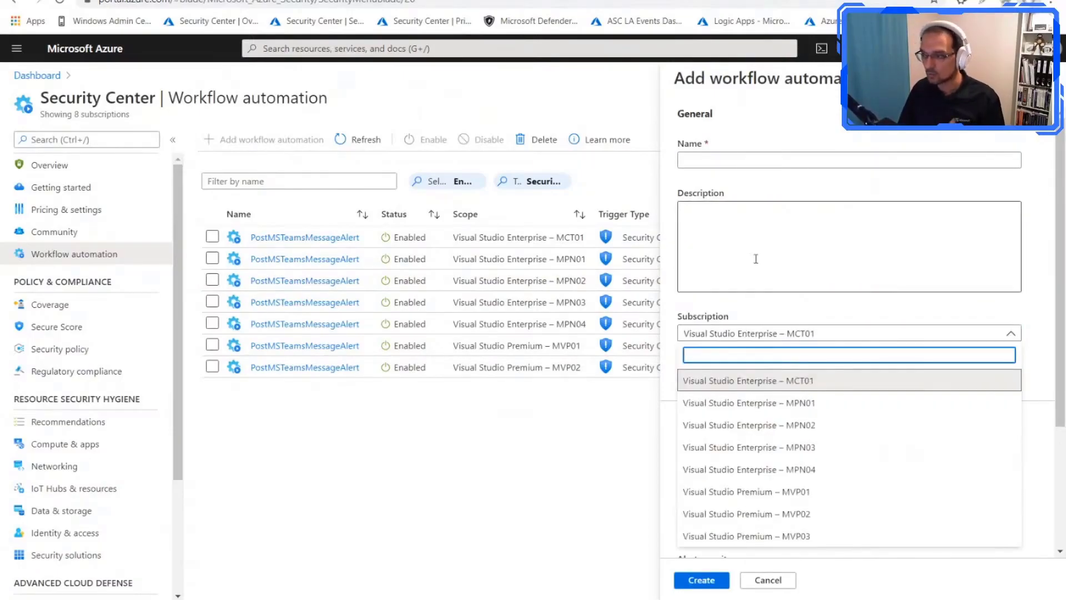
click(753, 382)
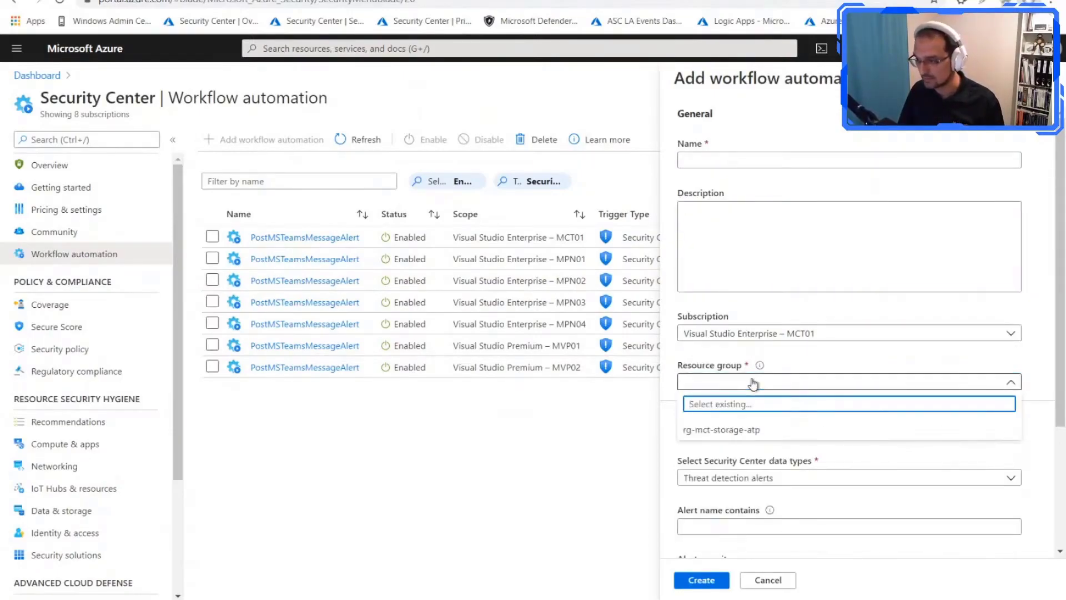
click(747, 430)
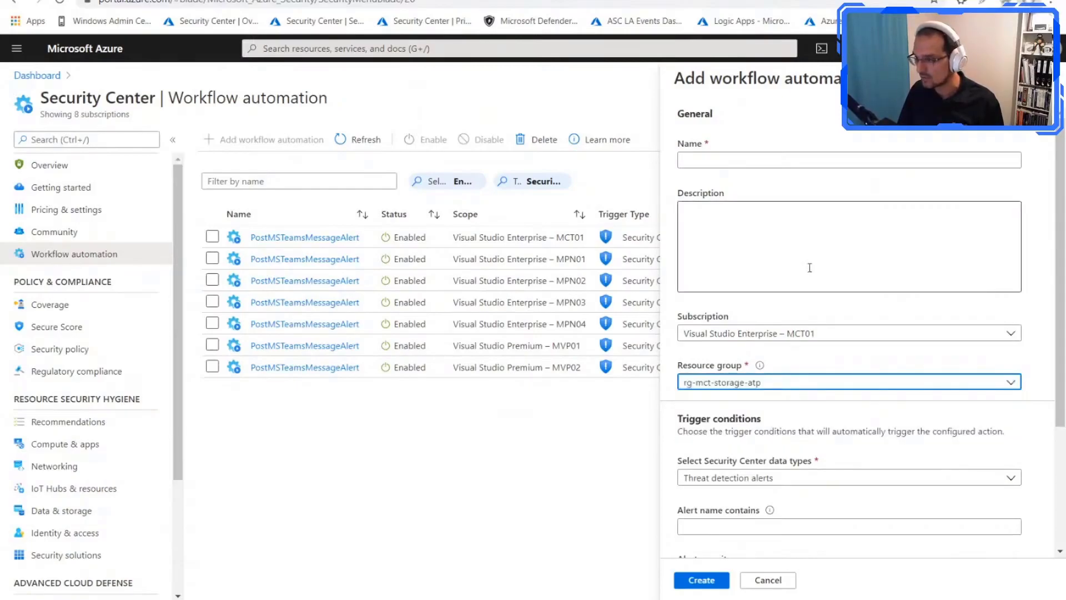
Step: Set the automation's trigger data type to Security Center recommendations
scroll(777, 272, down, 2)
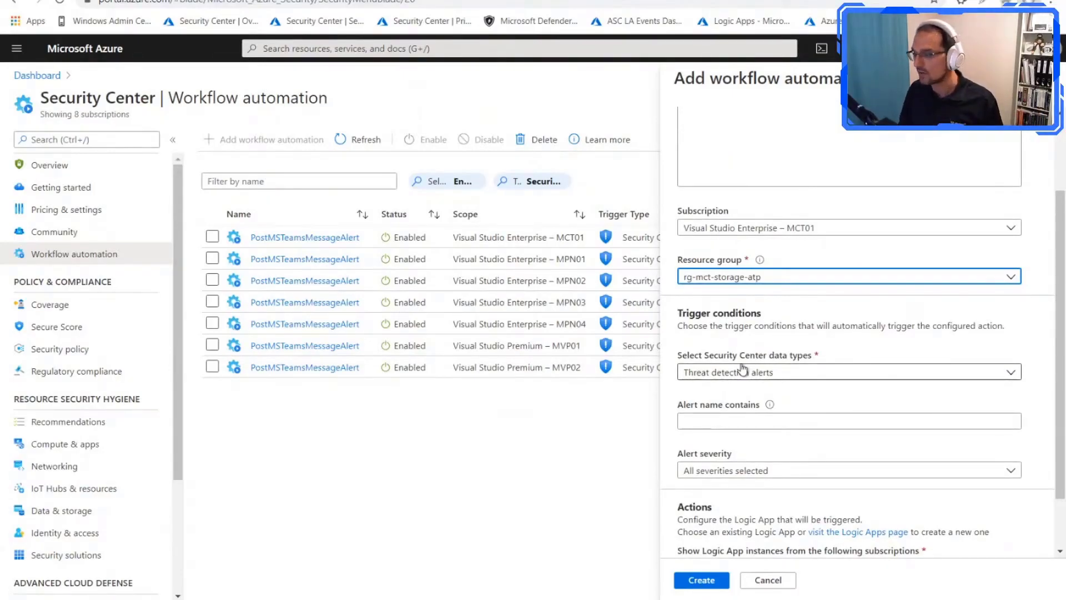
click(744, 371)
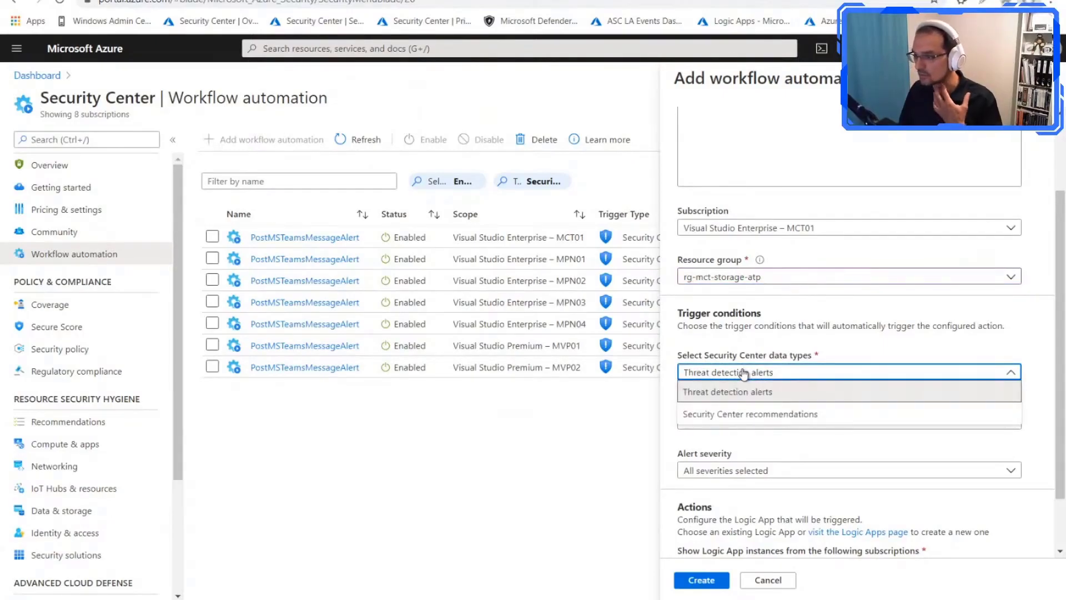
click(748, 413)
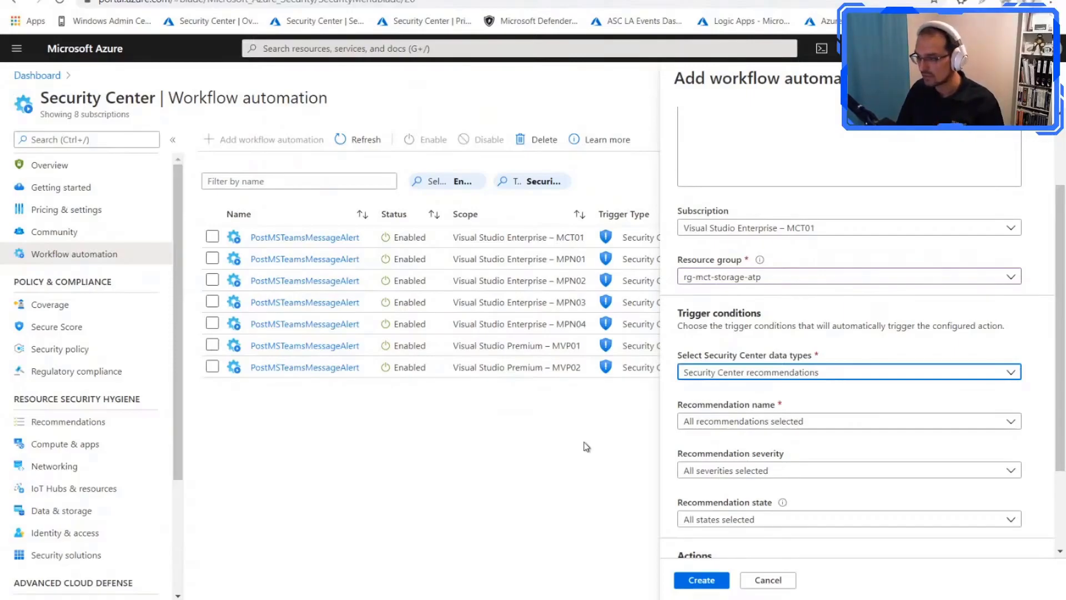
Step: Search the trigger's recommendation names for the just-in-time recommendation, trying "jus", "ji" and "j"
click(807, 431)
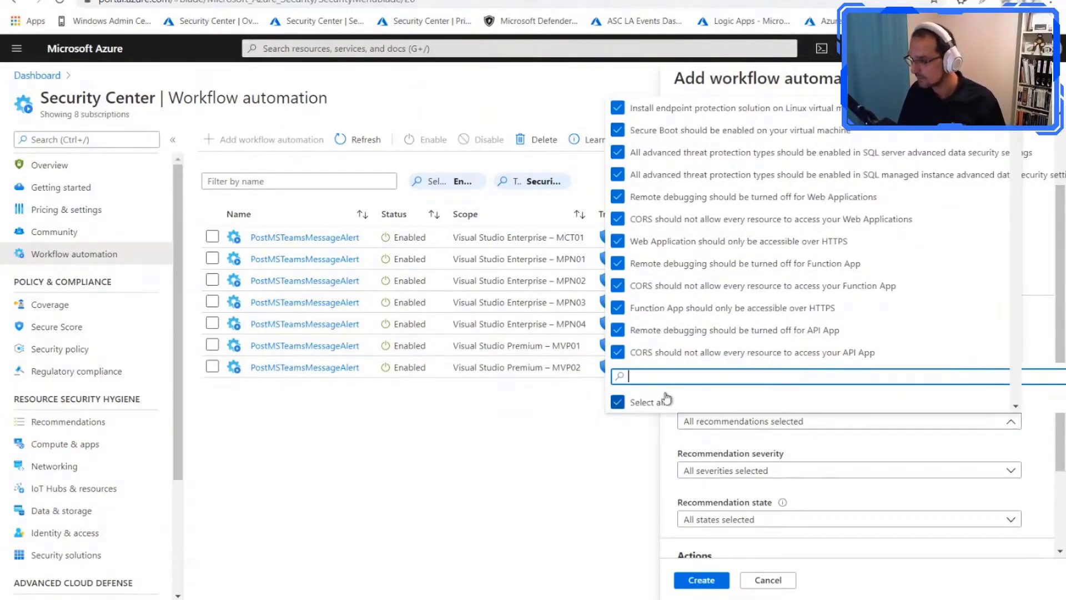
text(jus)
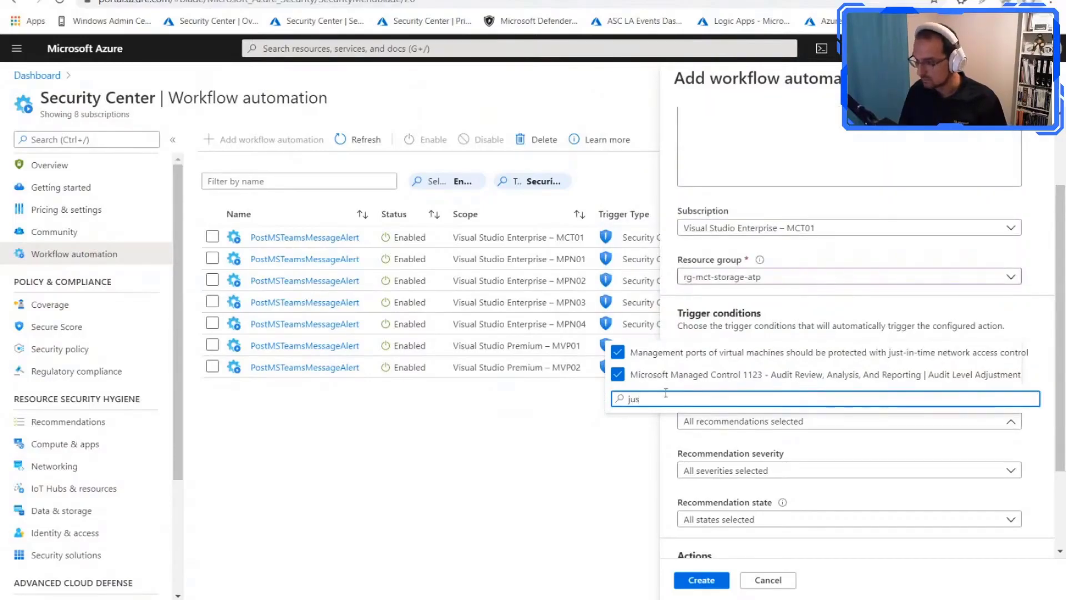
key(BackSpace)
key(BackSpace)
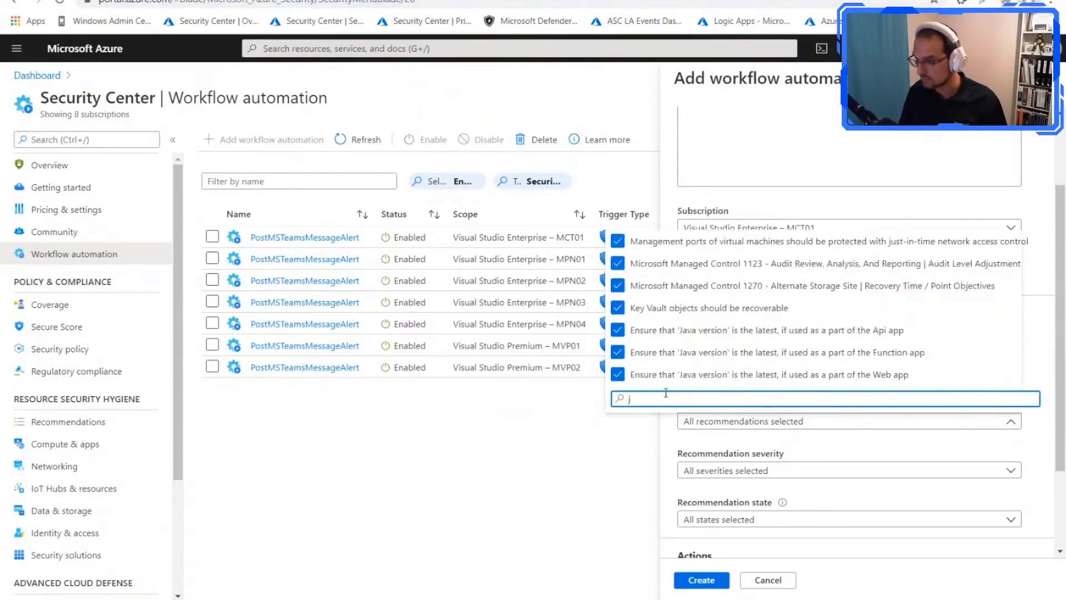
text(it)
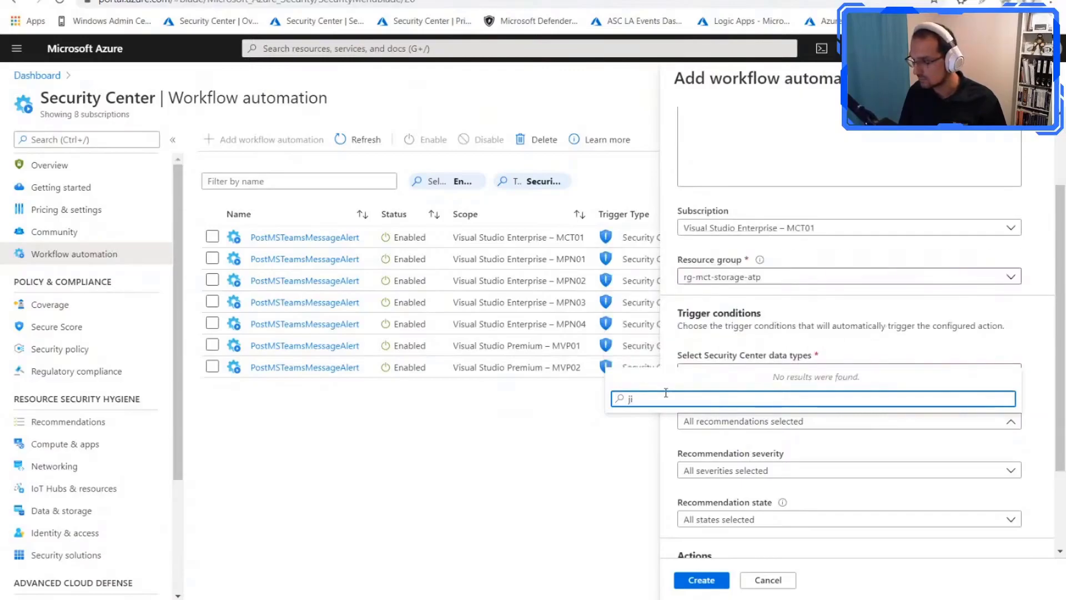
key(BackSpace)
key(BackSpace)
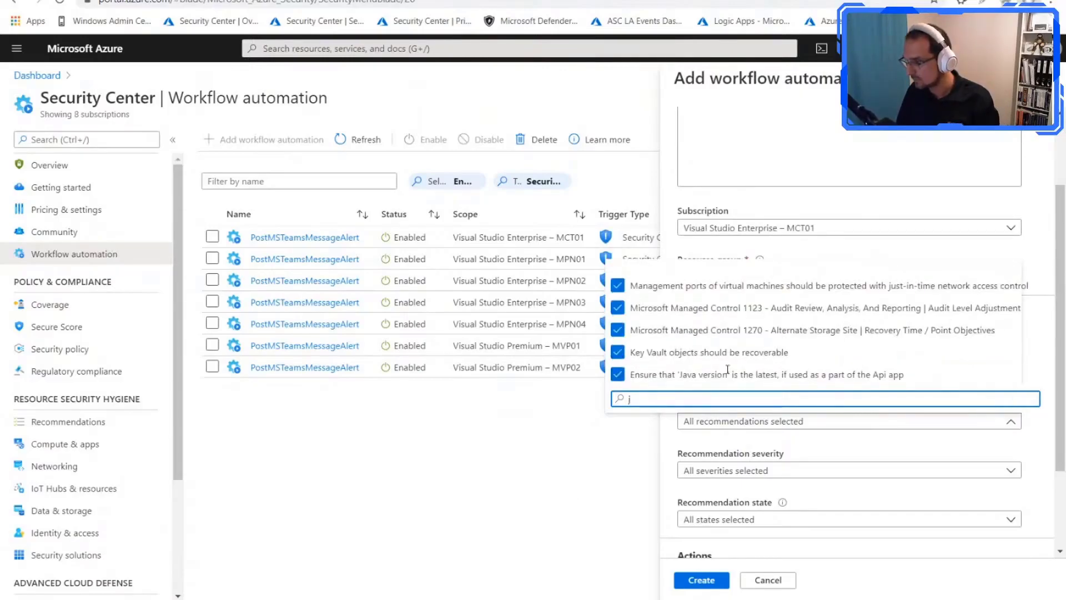
Step: Deselect the recommendation "Management ports of virtual machines should be protected with just-in-time network access control"
click(814, 290)
click(618, 286)
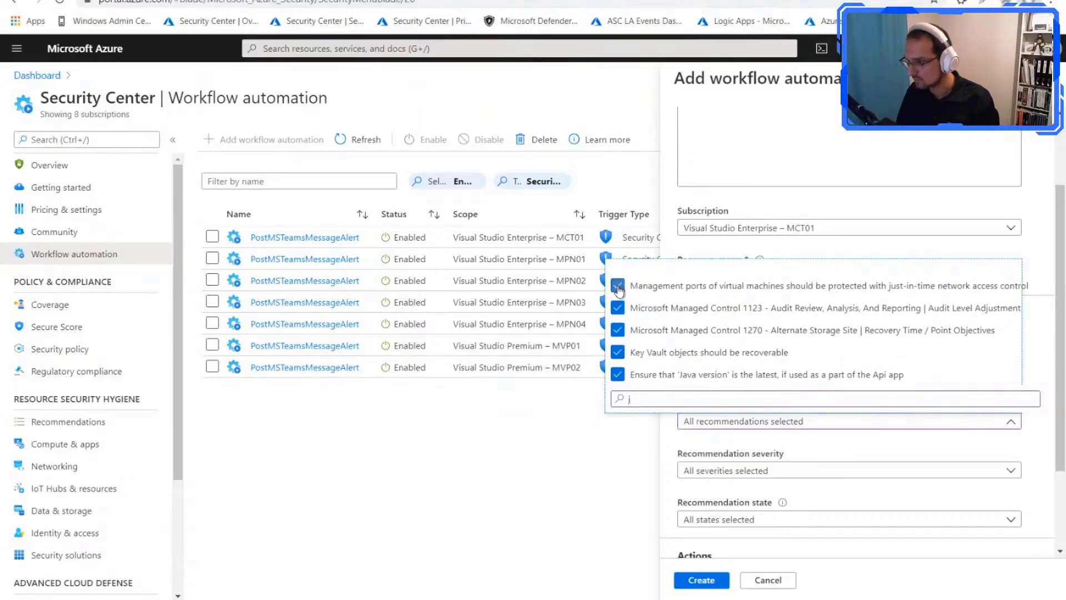
click(618, 288)
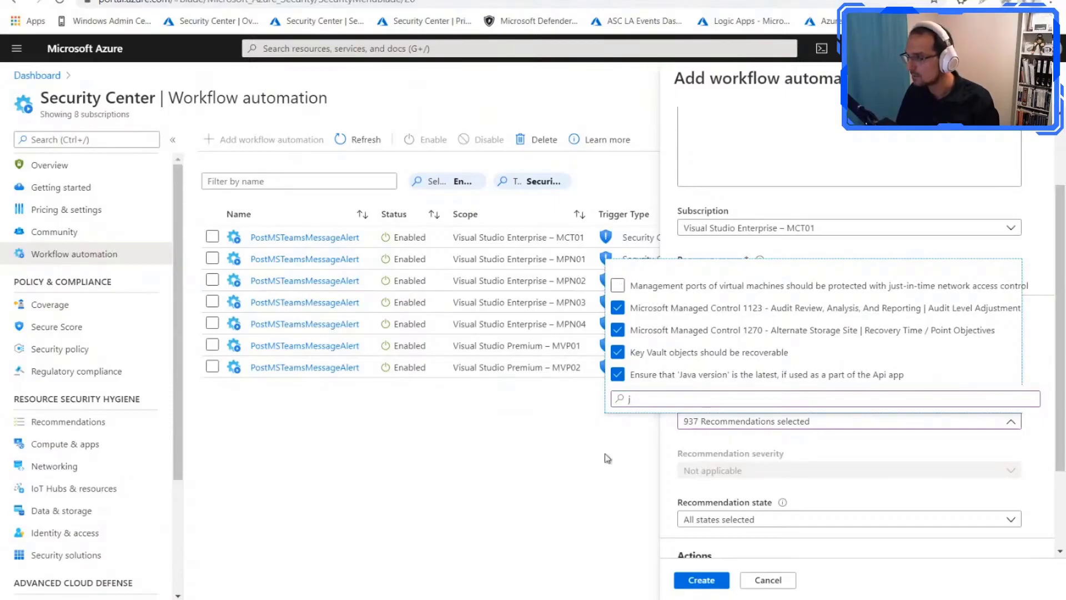
click(607, 457)
Step: Browse the full recommendation list and reselect all recommendations for the trigger
click(800, 423)
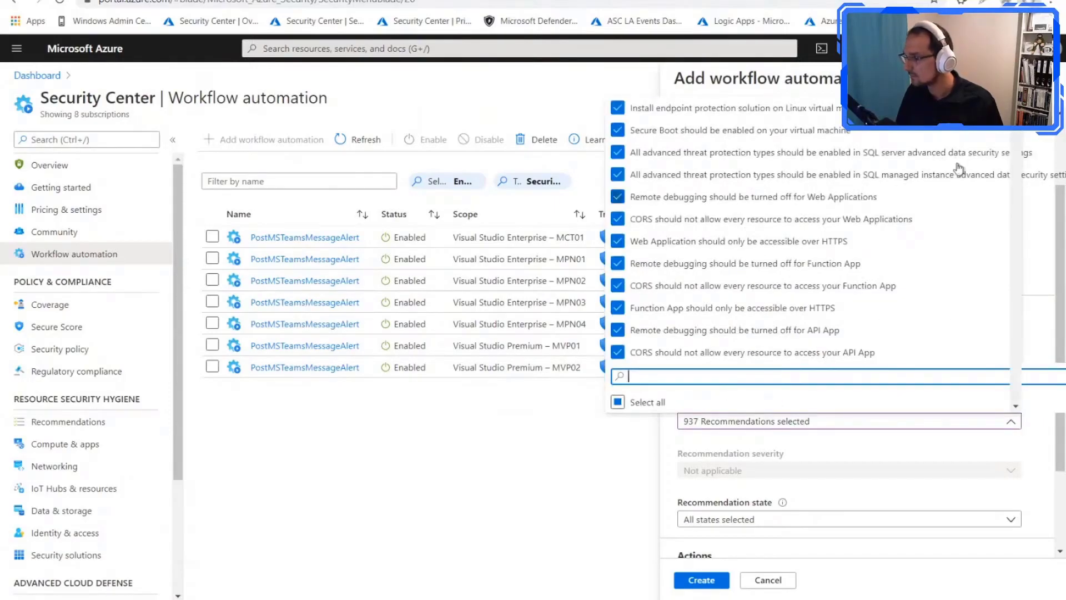
click(1015, 114)
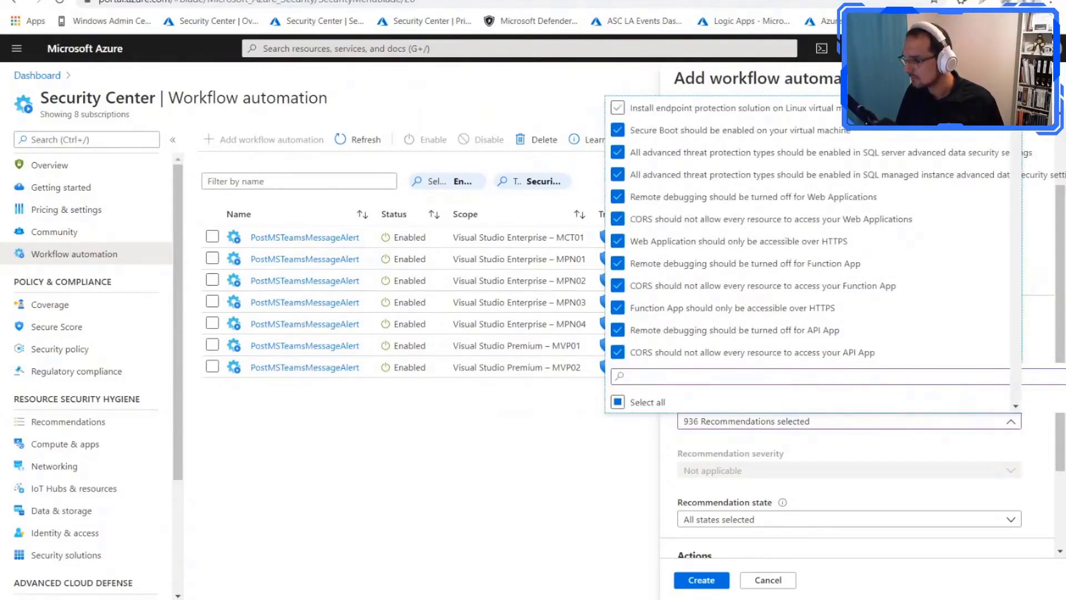
drag(1016, 114, 1017, 410)
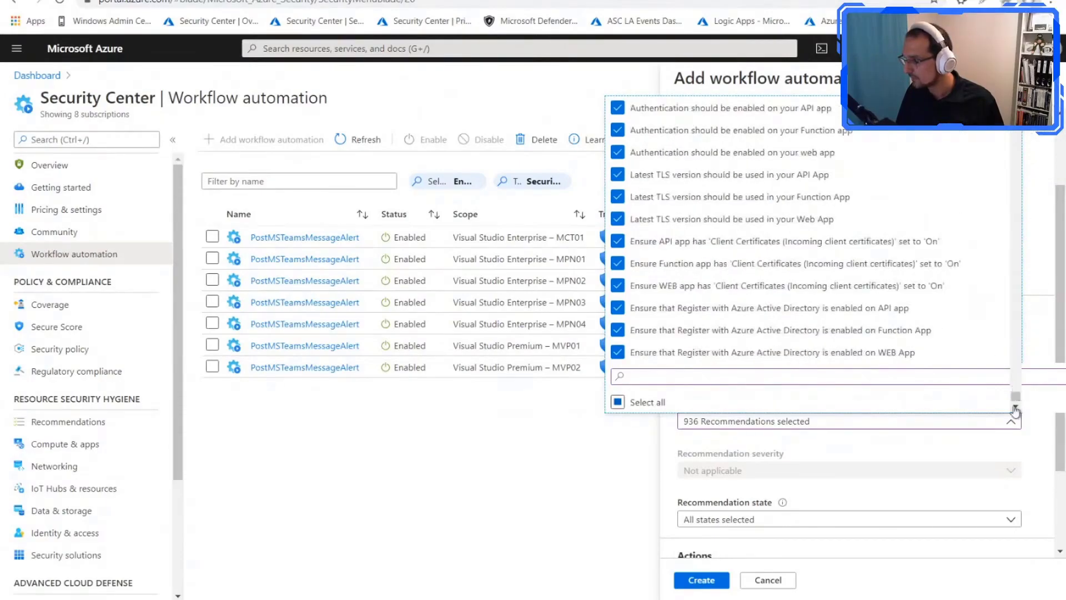
click(902, 351)
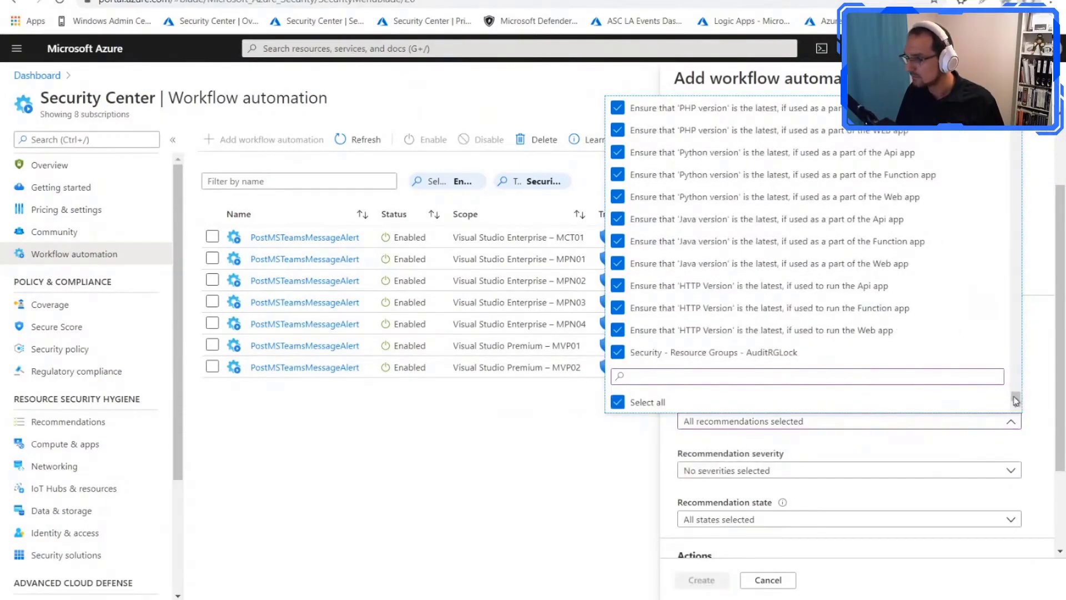
drag(1016, 396, 1016, 111)
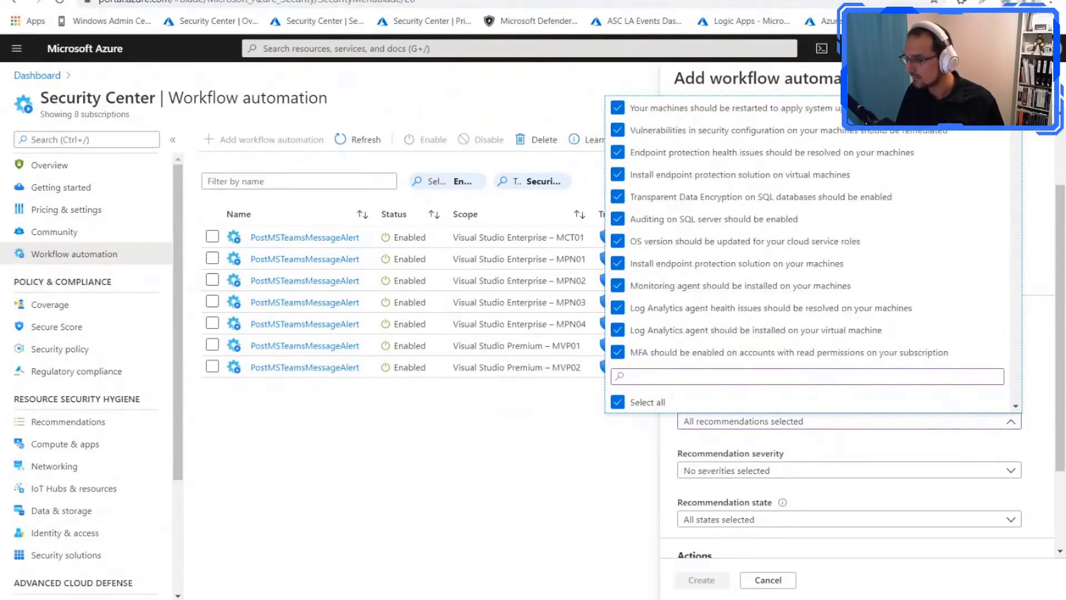
Step: Limit the trigger's recommendation names to only "Management ports of virtual machines should be protected with just-in-time network access control", searching for "just"
click(655, 403)
click(672, 378)
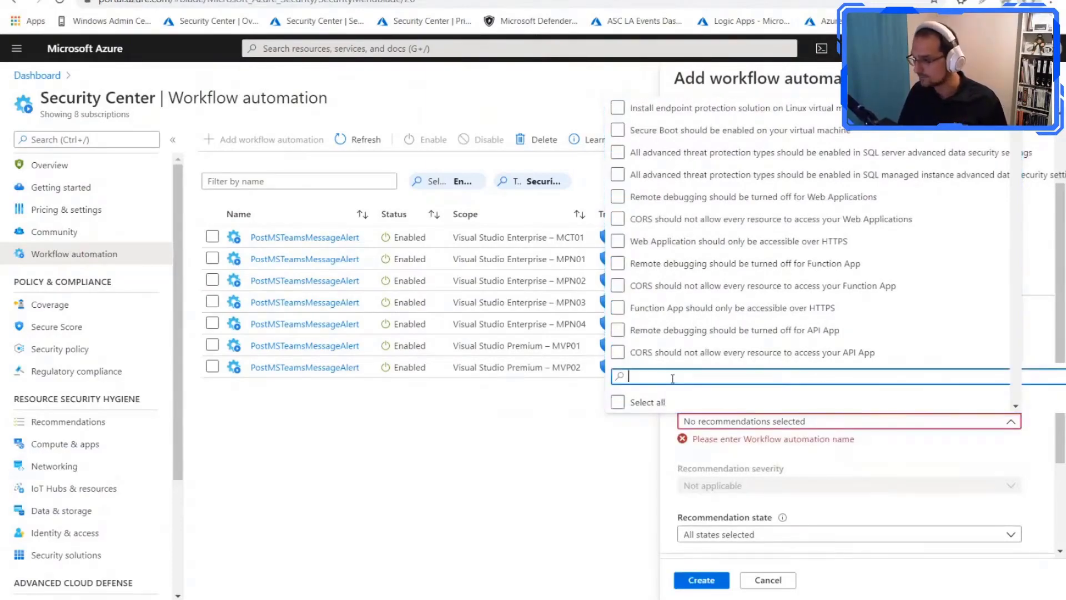
text(just)
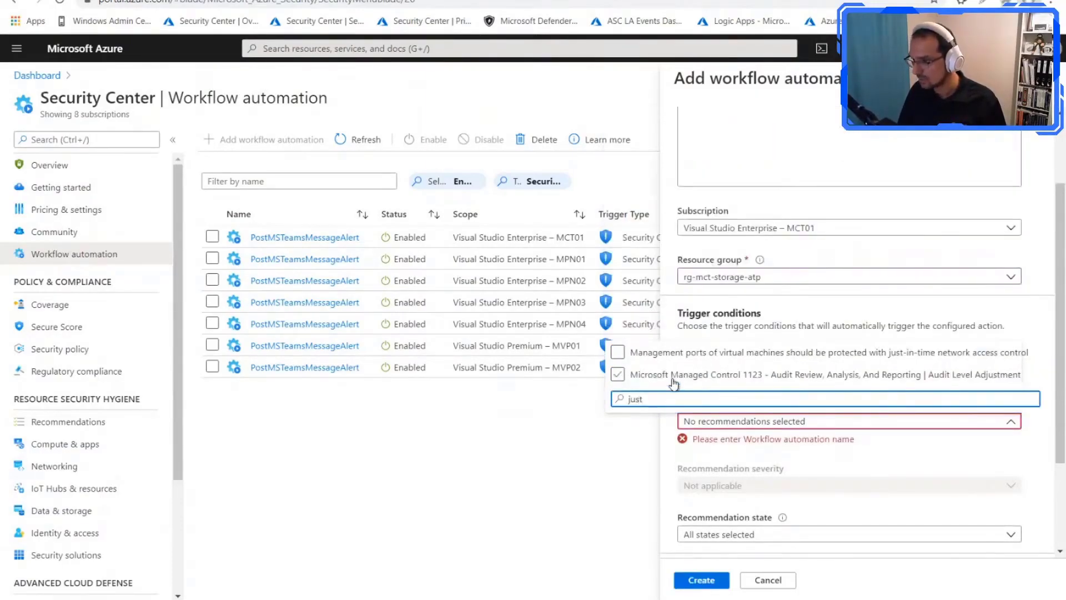
click(619, 355)
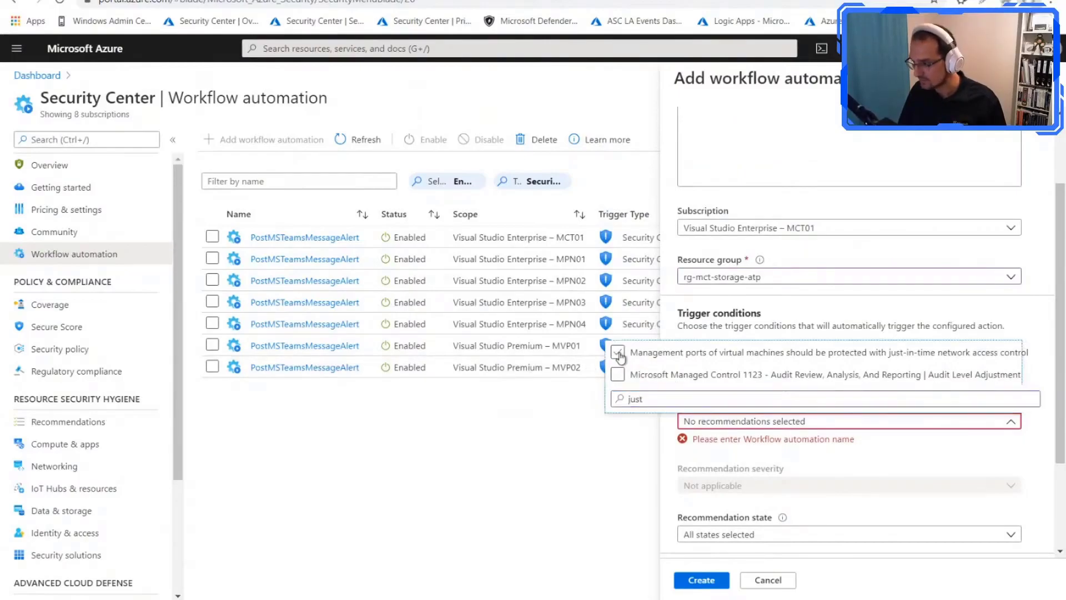
click(571, 487)
Step: Restrict the trigger's recommendation state to Unhealthy only
scroll(812, 420, down, 1)
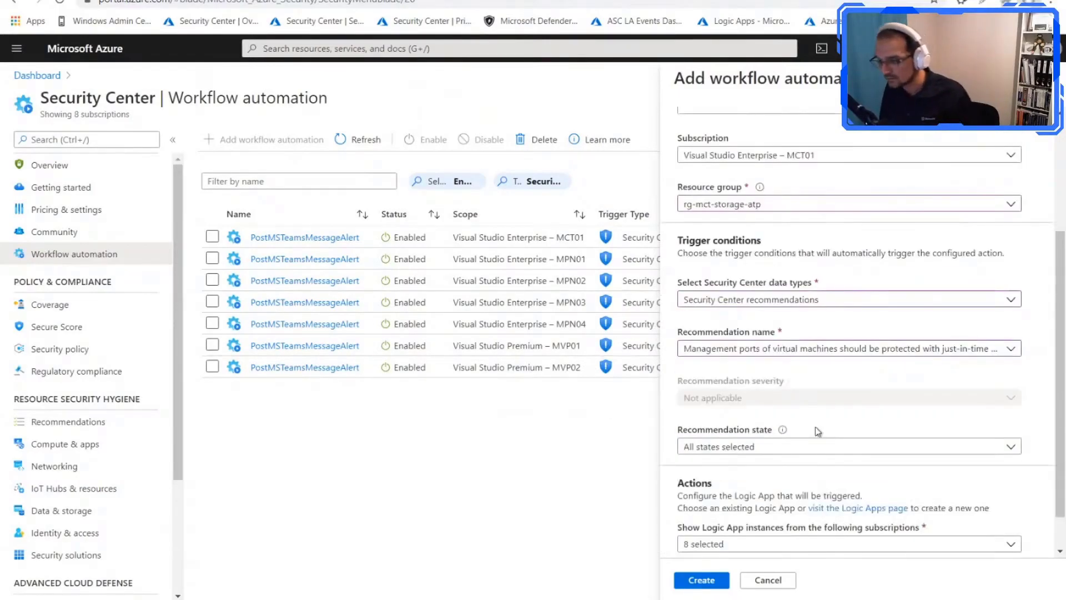
click(765, 448)
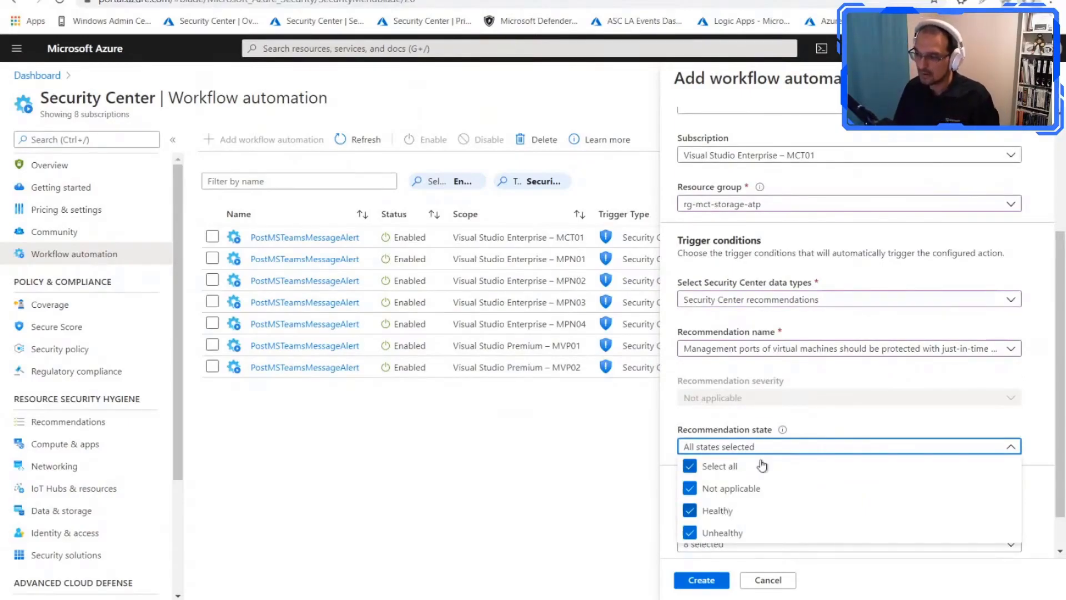
click(691, 467)
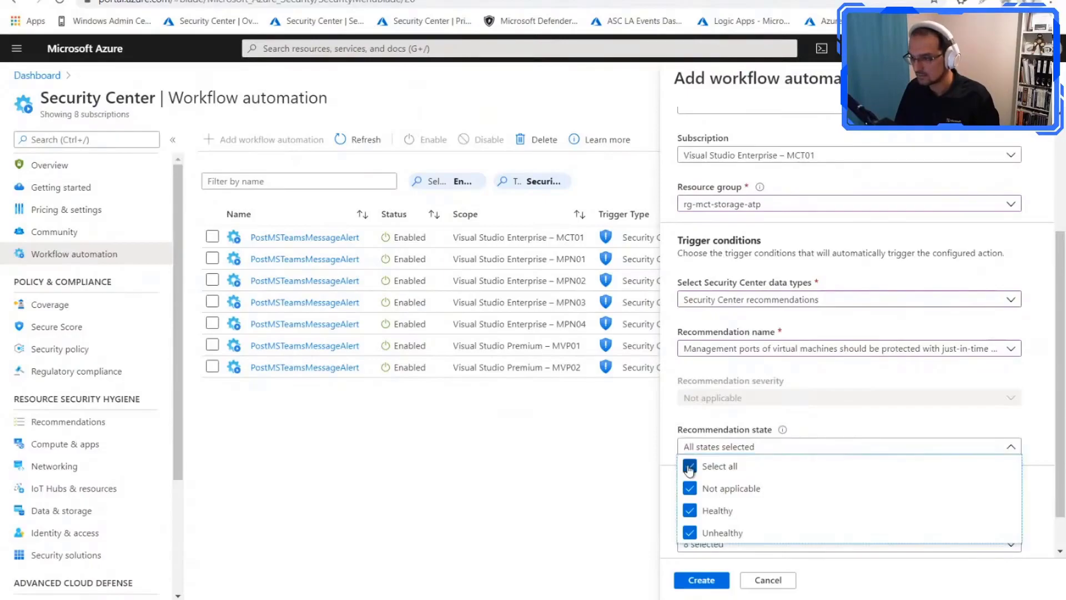
click(691, 533)
click(630, 517)
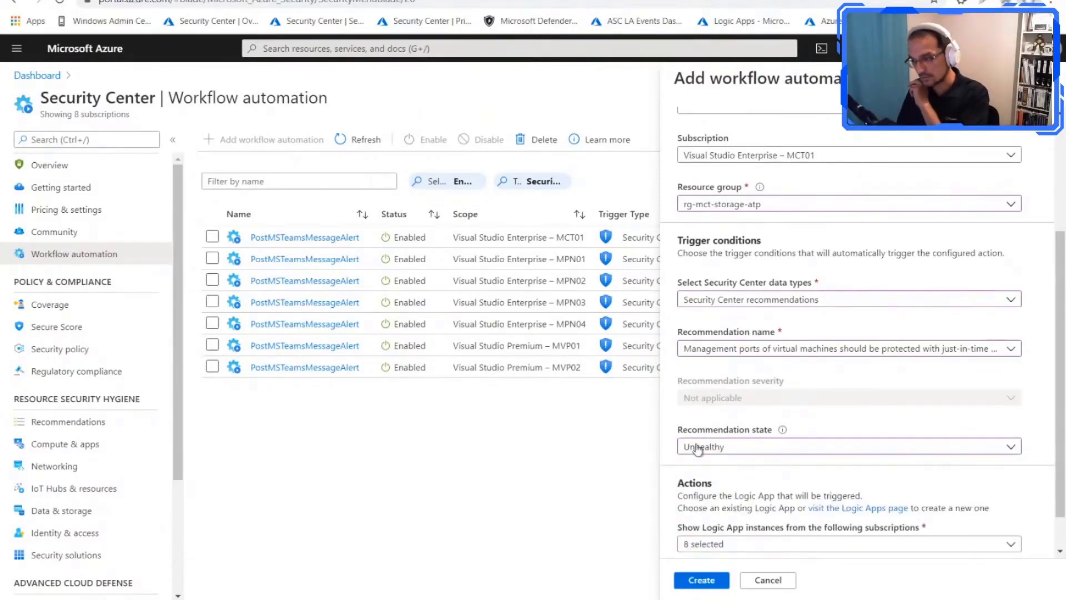
Step: Choose lp-asc-jit-vm-access (Security Center recommendations connector) as the Logic App that the automation triggers
scroll(789, 378, down, 2)
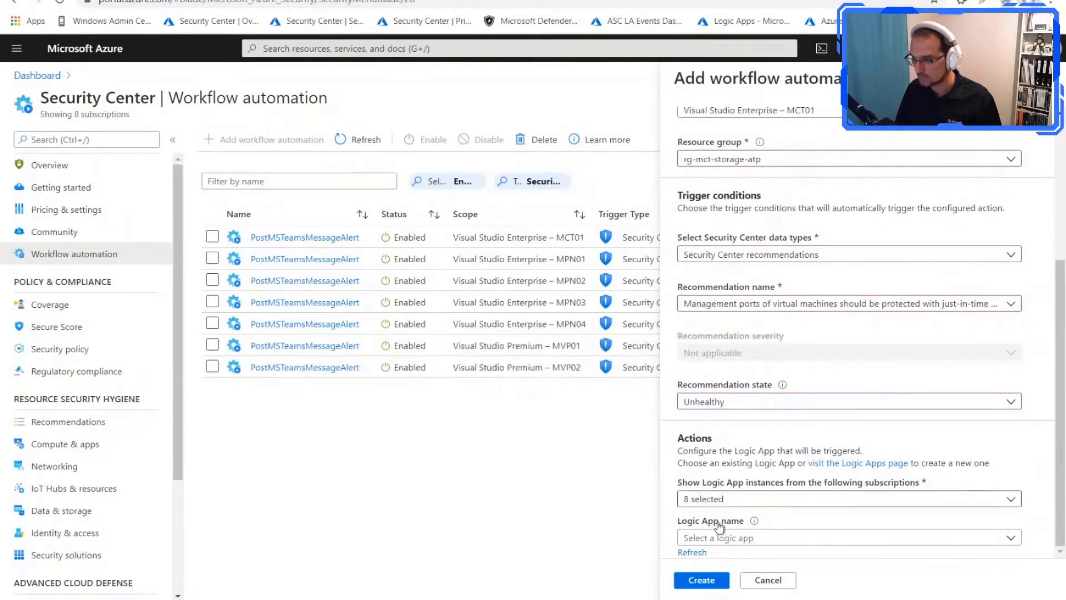
click(741, 539)
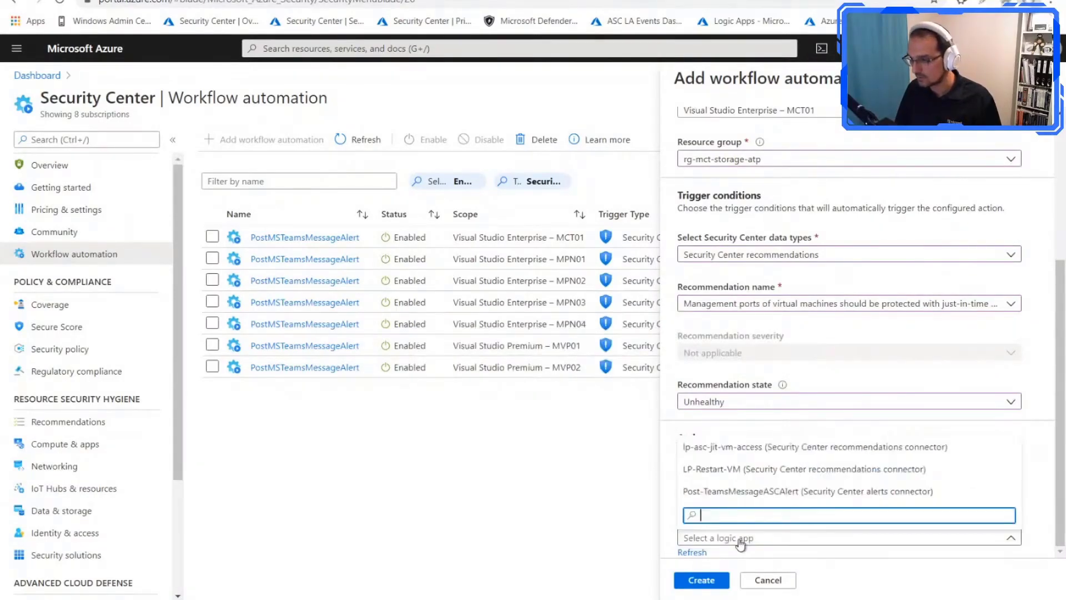
click(739, 448)
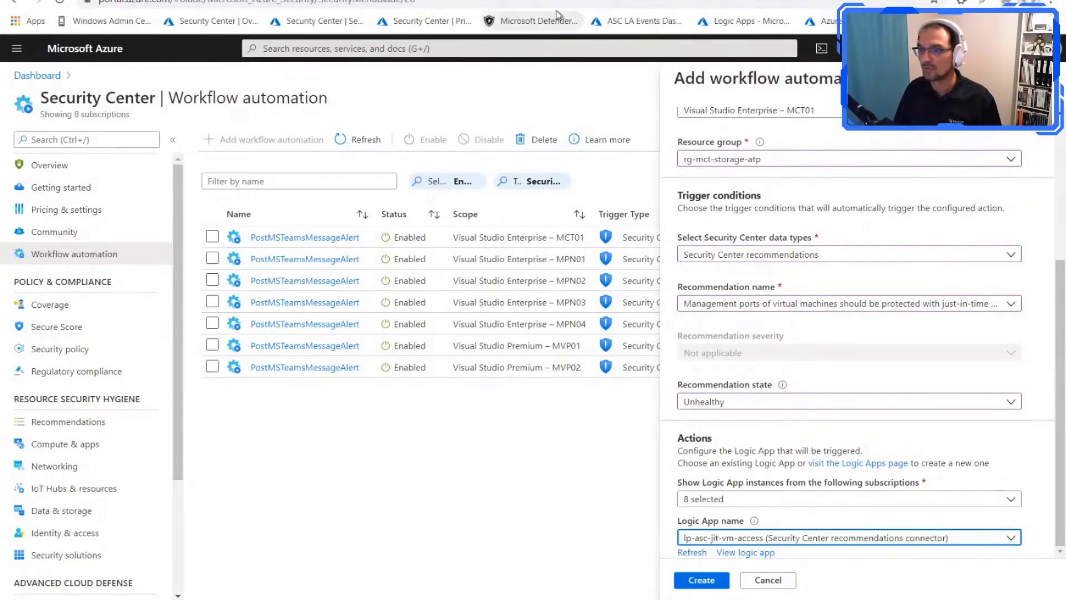
Step: Switch to the Azure Sentinel browser tab, find the Logic Apps service and open lp-asc-jit-vm-access in the Logic app designer
click(530, 1)
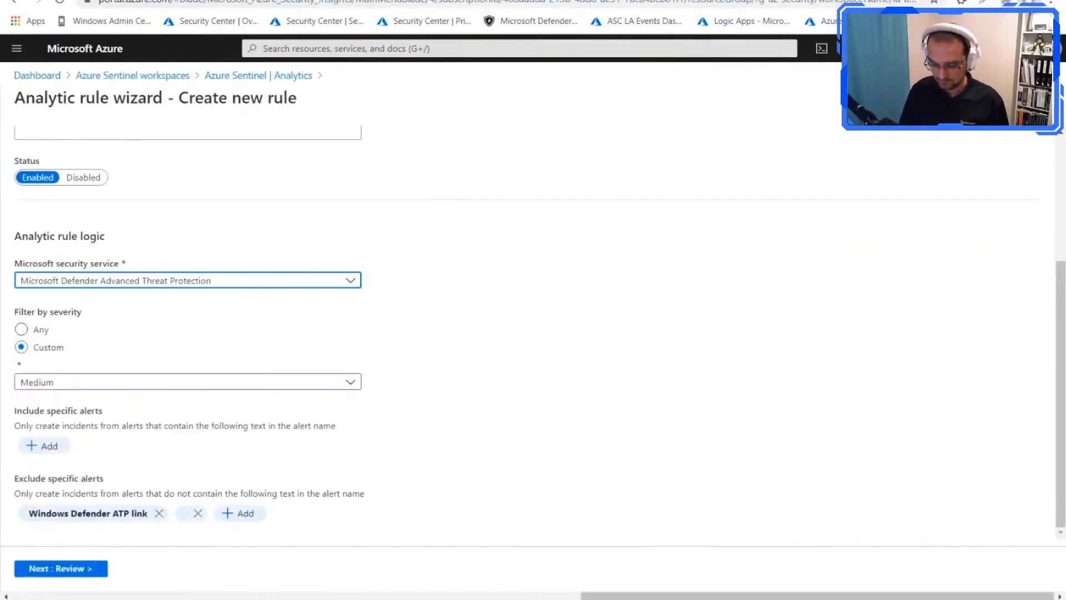
click(384, 50)
text(log)
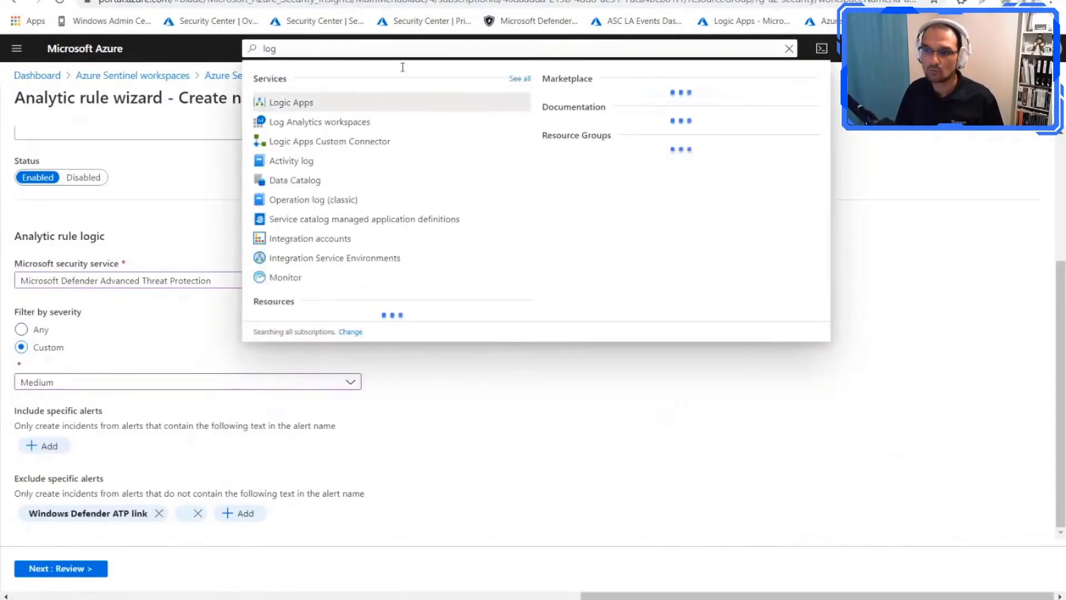
key(Return)
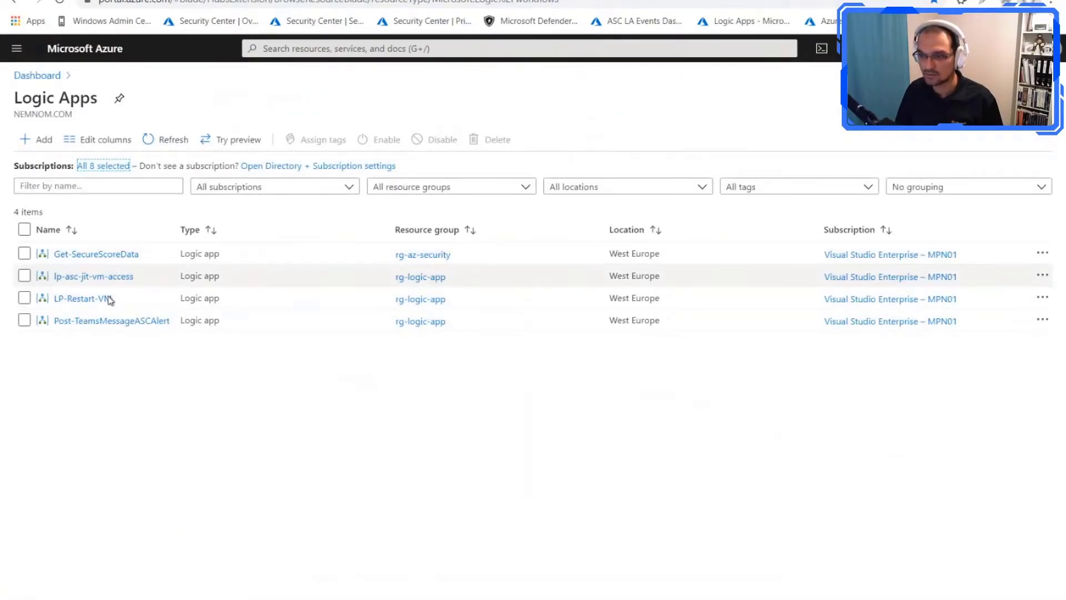
click(123, 277)
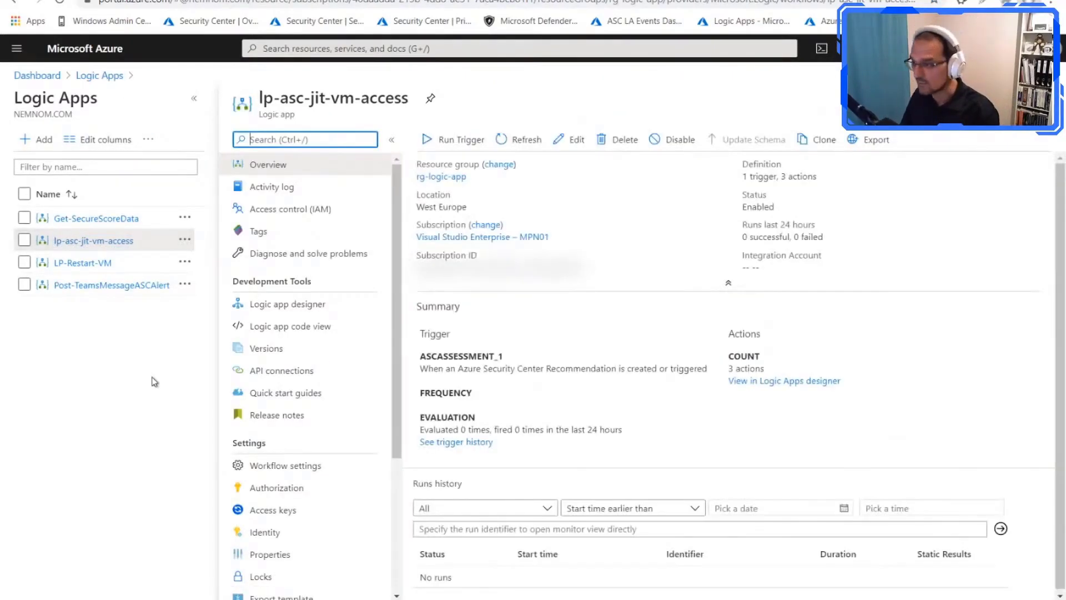
click(326, 306)
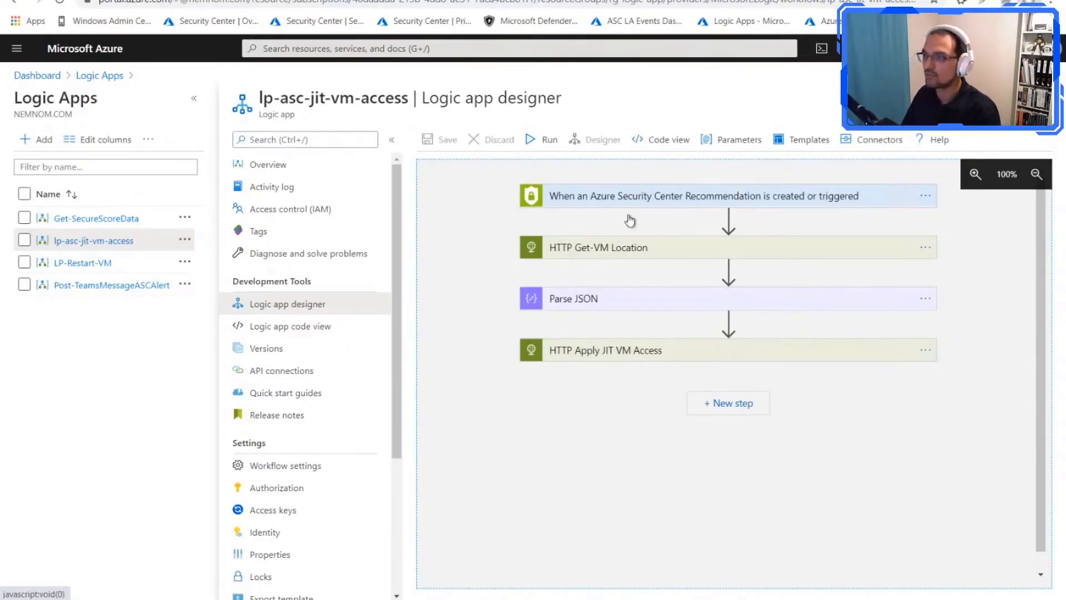
Step: Examine the HTTP Get-VM Location, Parse JSON and HTTP Apply JIT VM Access actions of the logic app
click(684, 257)
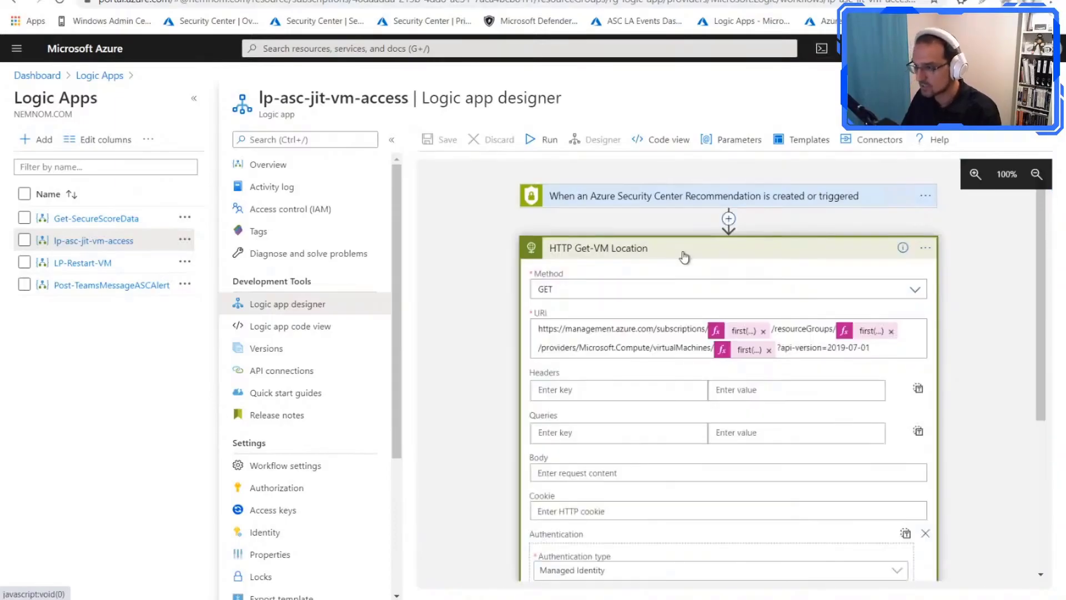
scroll(656, 338, down, 5)
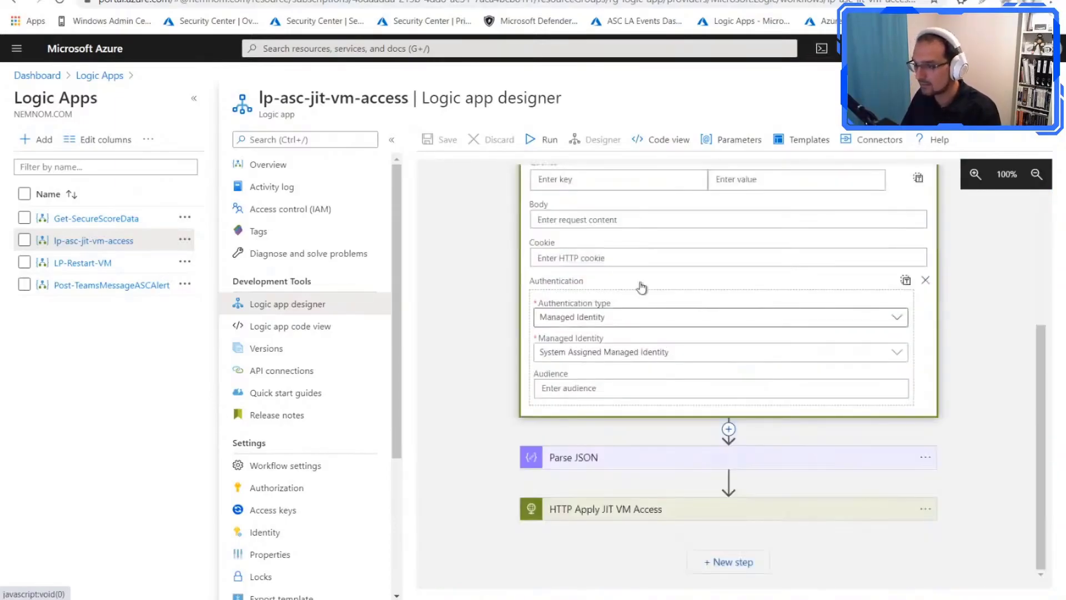
click(624, 456)
scroll(647, 309, down, 4)
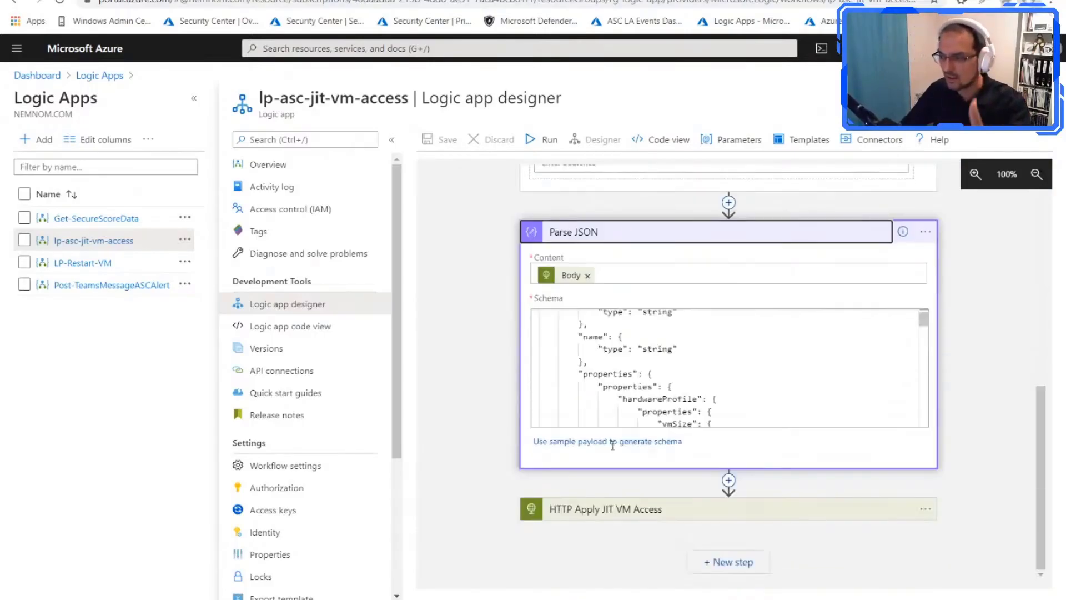
scroll(583, 389, down, 4)
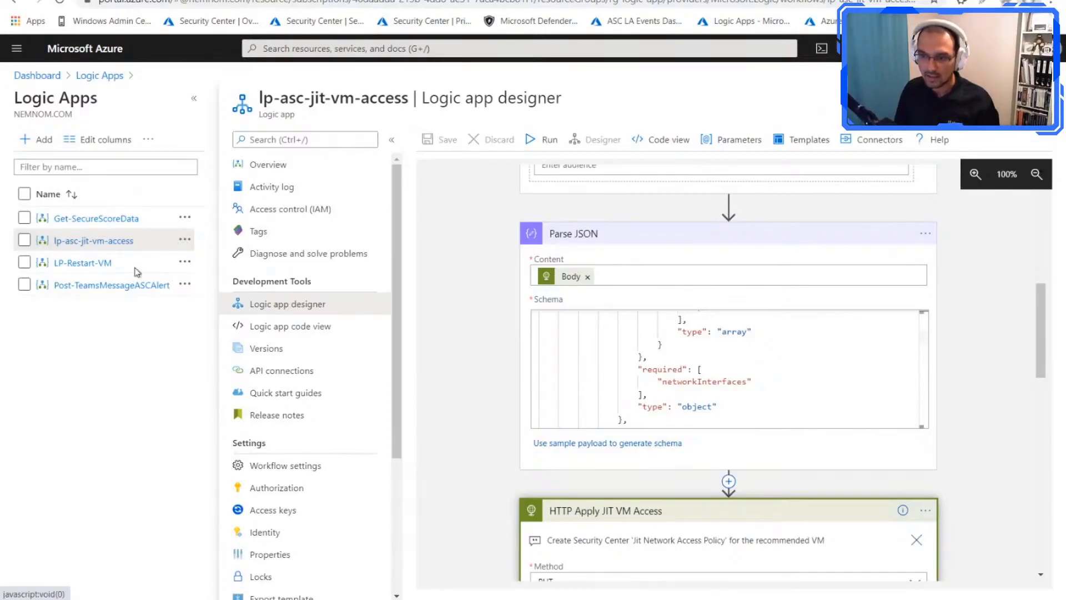
Step: Open the LP-Restart-VM logic app and expand its Security Center recommendation trigger and Restart virtual machine action
click(95, 263)
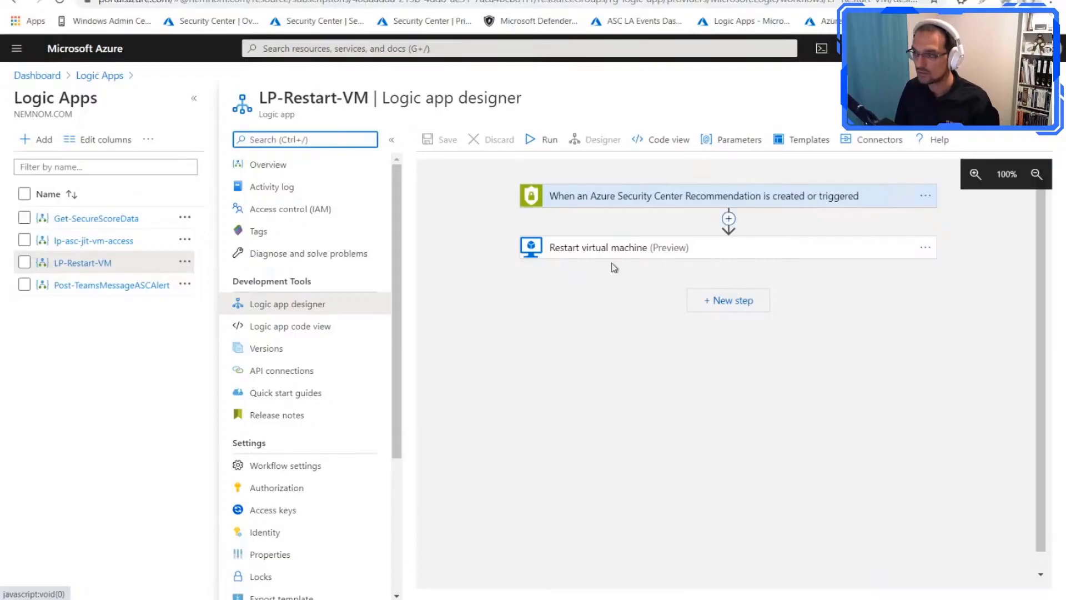
click(788, 199)
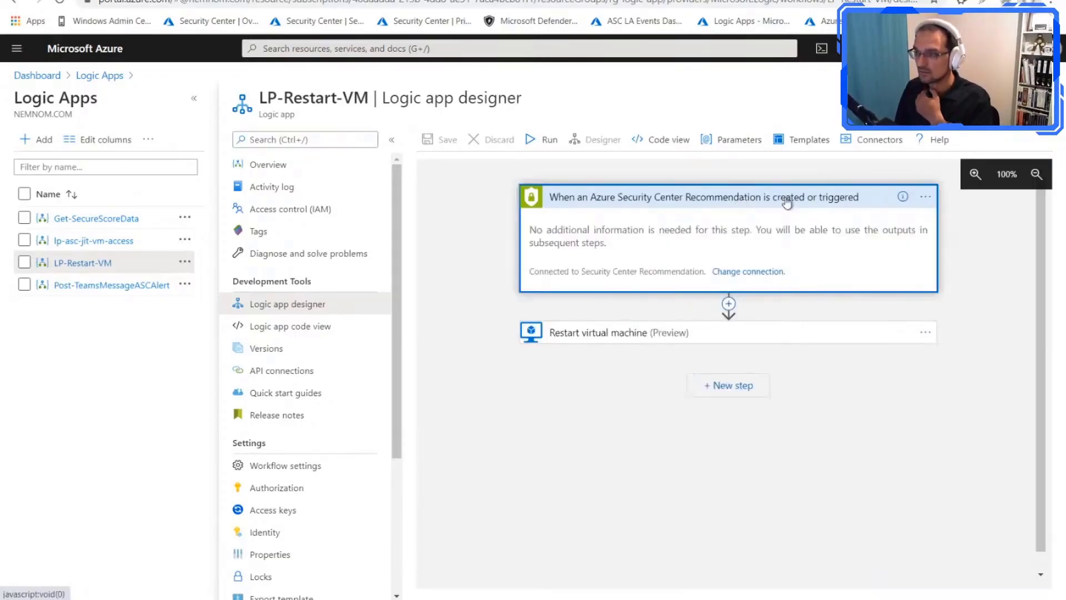
click(643, 335)
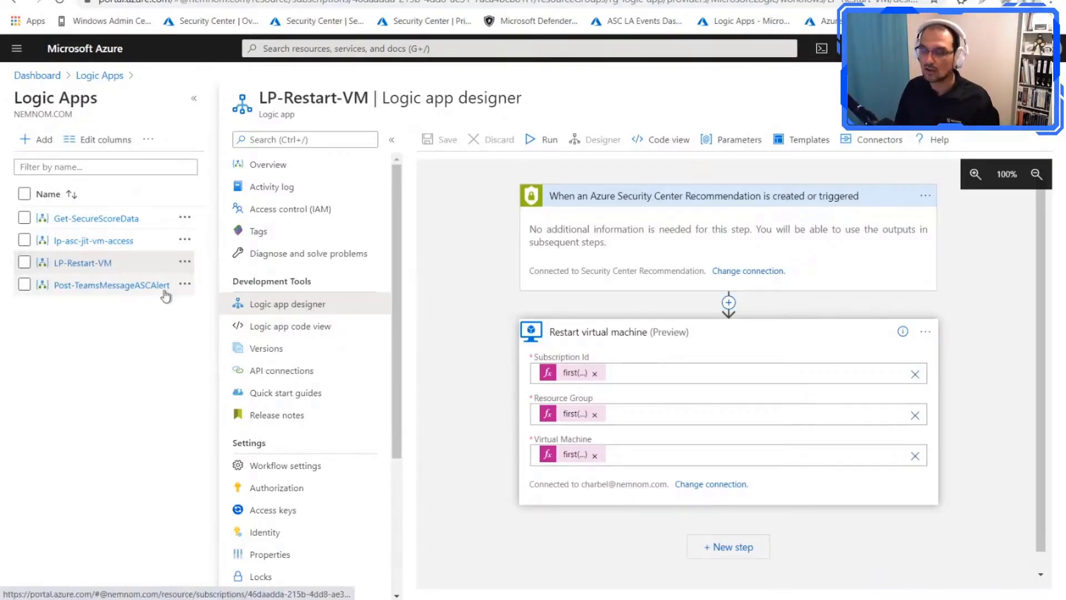
Step: Open the Post-TeamsMessageASCAlert logic app and review its alert trigger and the settings of its Post a message (V3) action
click(124, 287)
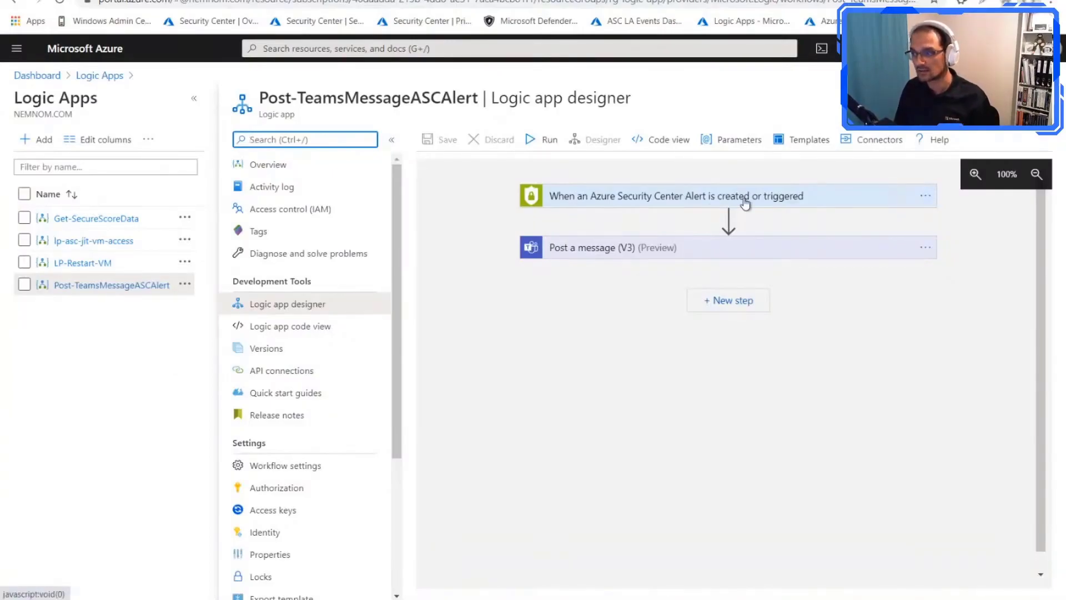
click(745, 203)
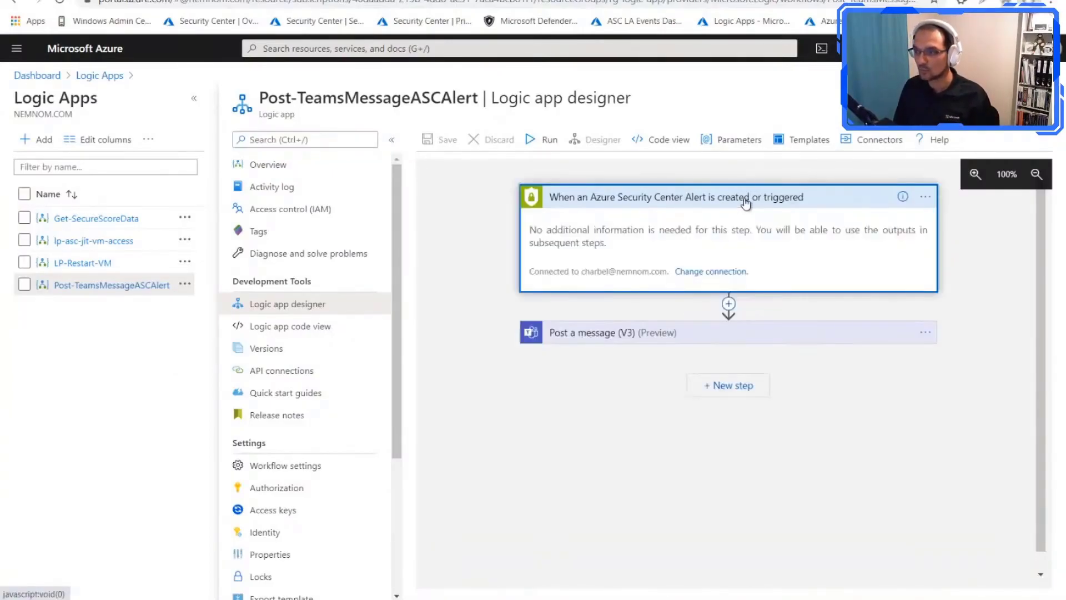
click(674, 336)
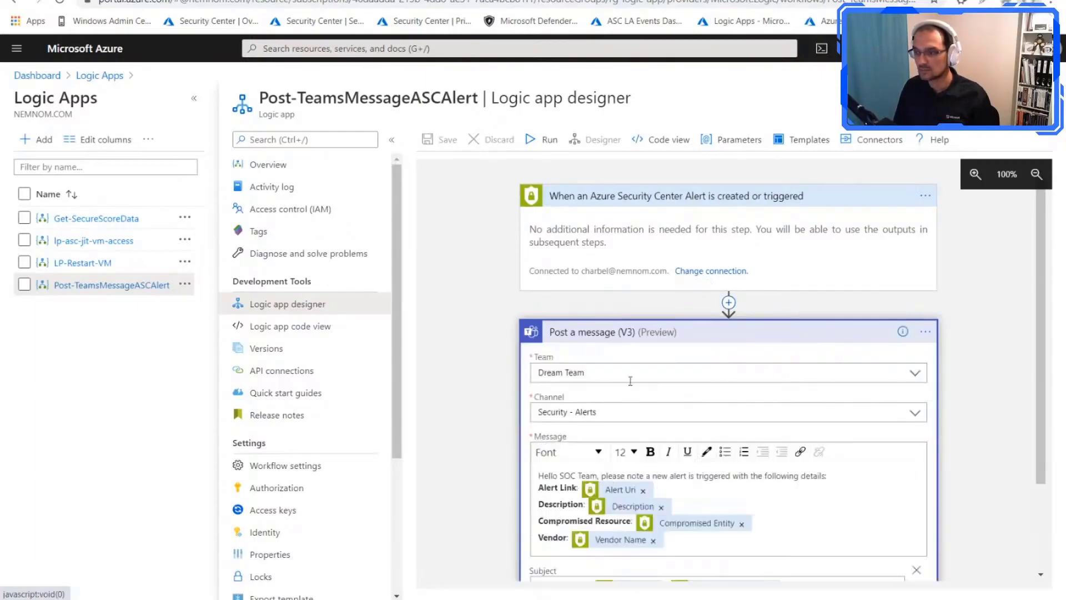
scroll(649, 376, down, 1)
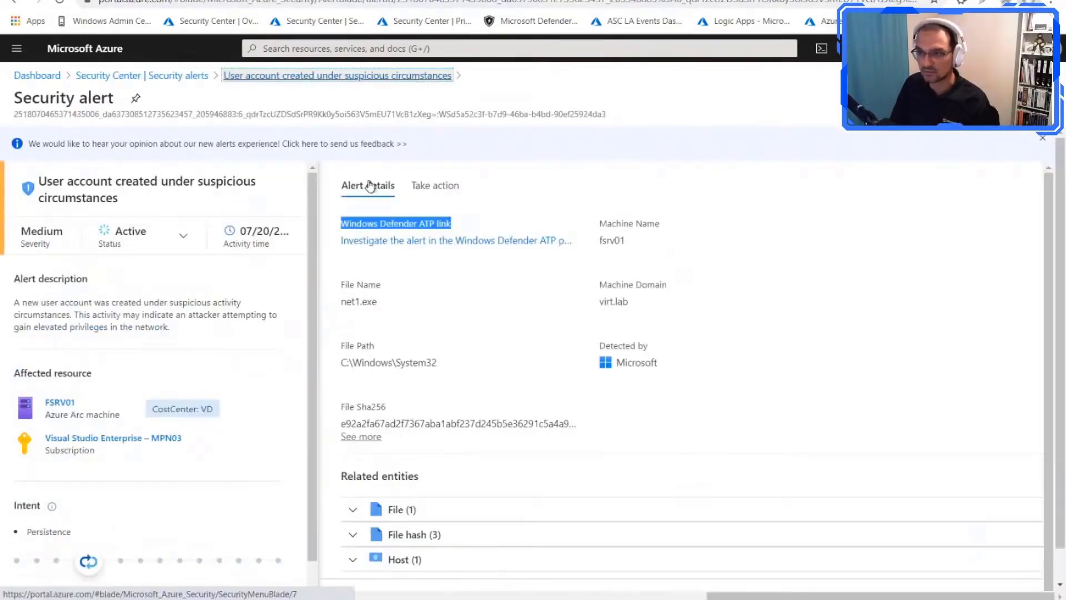
Step: From the Security Center alerts, open the PreviewAzureFileShares suppression rule for Visual Studio Enterprise – MCT01 and review its conditions, details and expiration
click(333, 76)
click(142, 76)
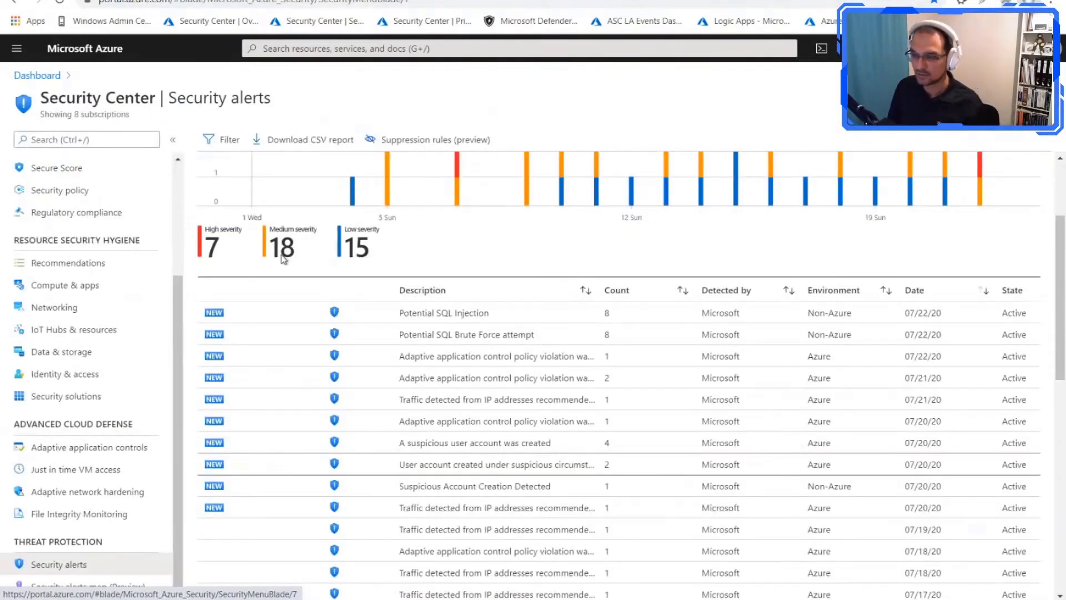
click(442, 151)
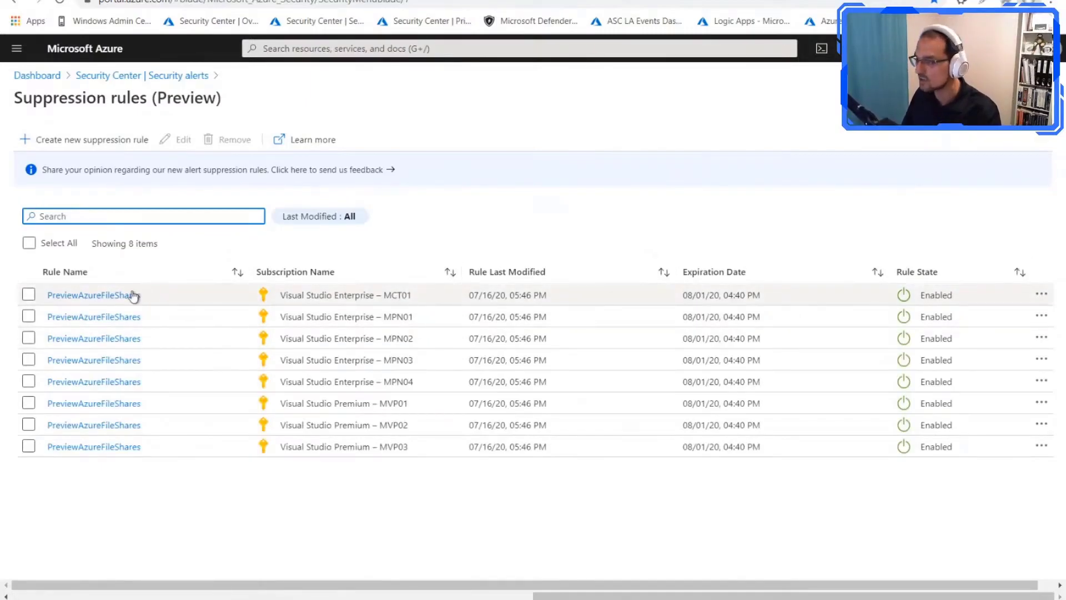
click(131, 295)
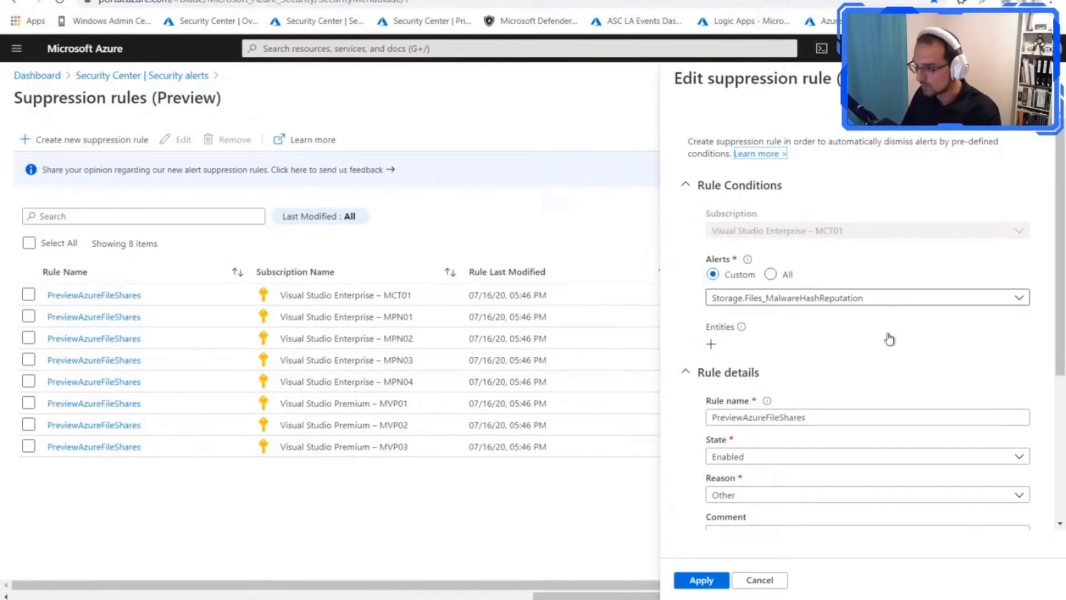
scroll(905, 377, down, 1)
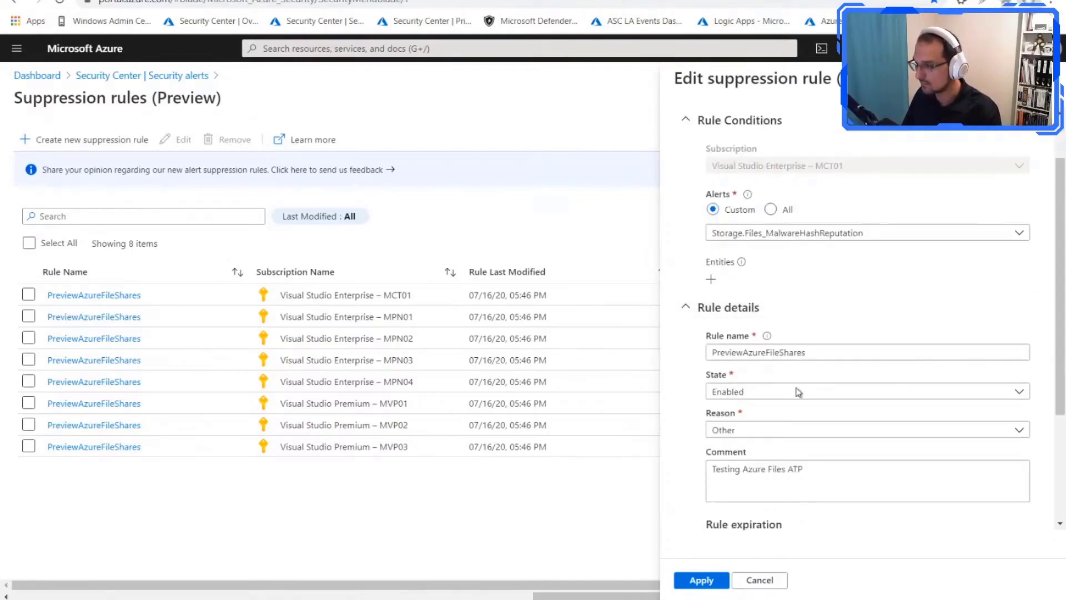
scroll(753, 478, down, 3)
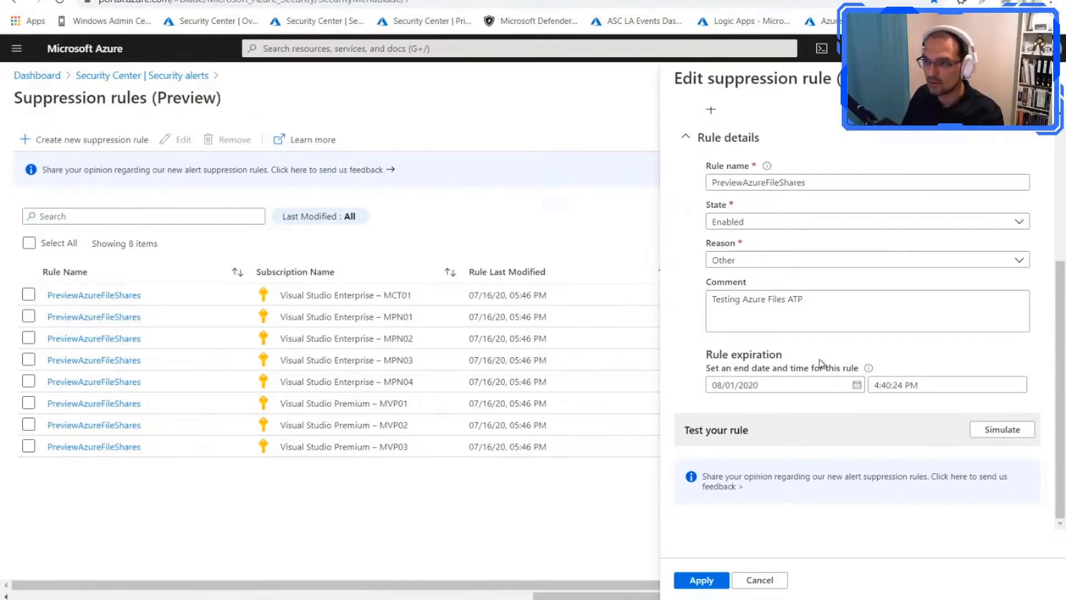
Step: Return to the security alerts list, view the available filter options and sort the alerts by state
click(202, 78)
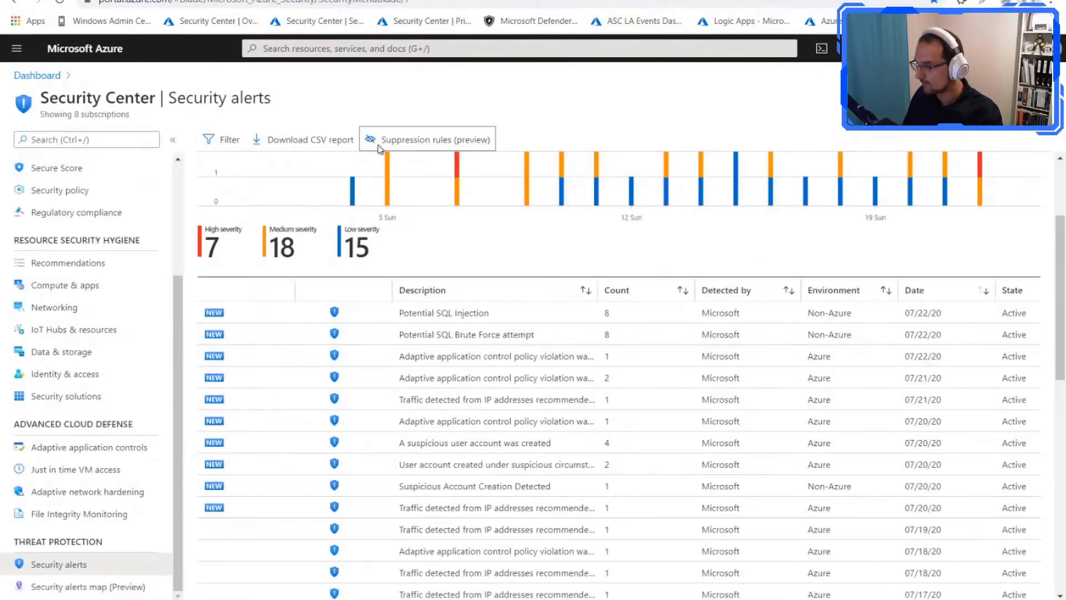
click(225, 139)
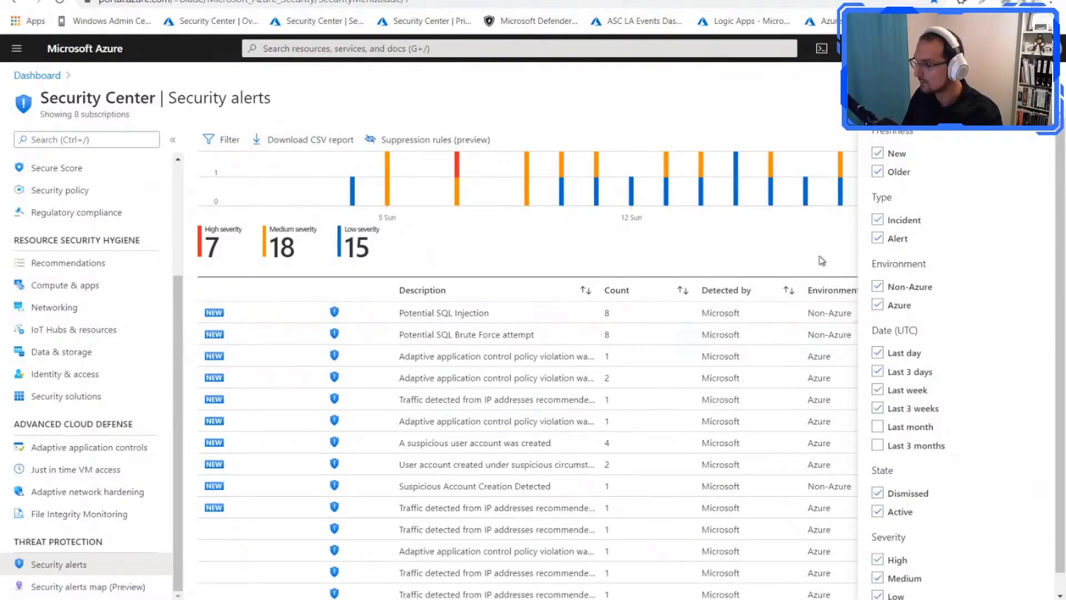
click(1047, 79)
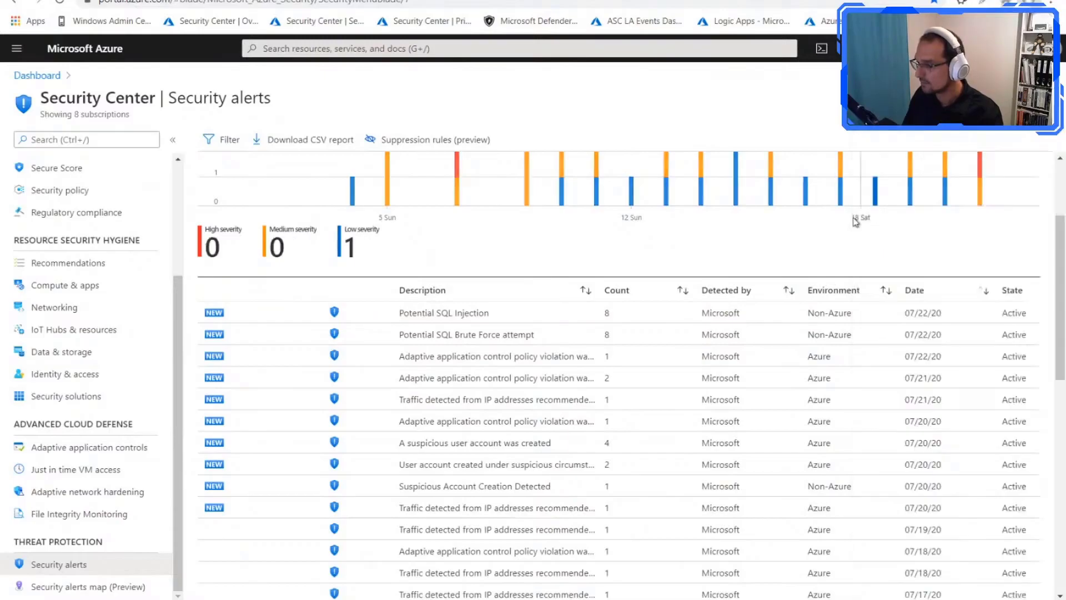
click(1014, 290)
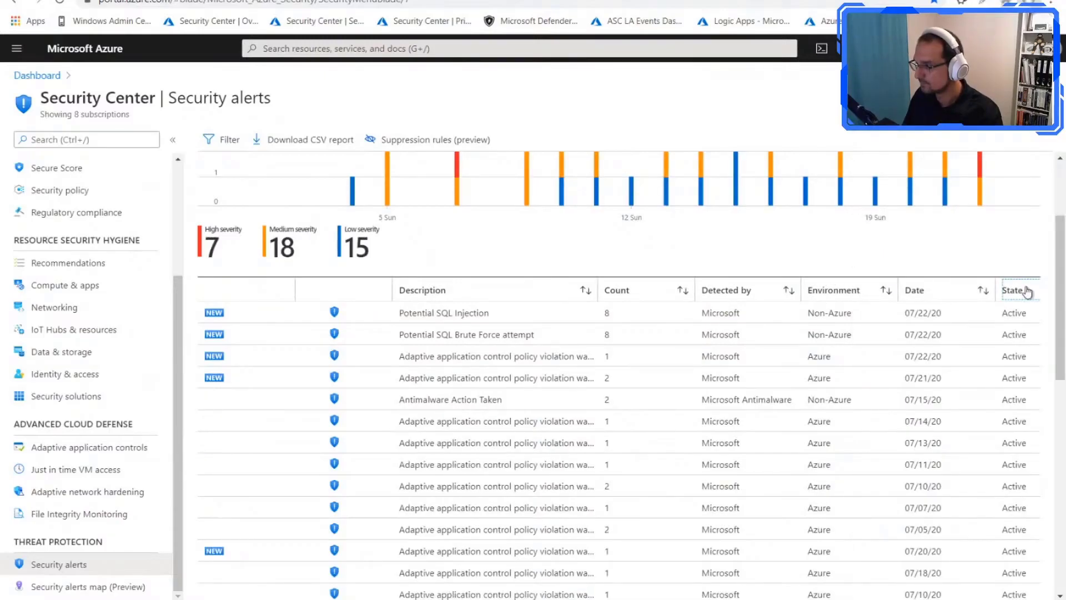
Step: Sort the security alerts list by state again and show the available alert filter options
drag(1060, 314, 1061, 169)
click(1021, 442)
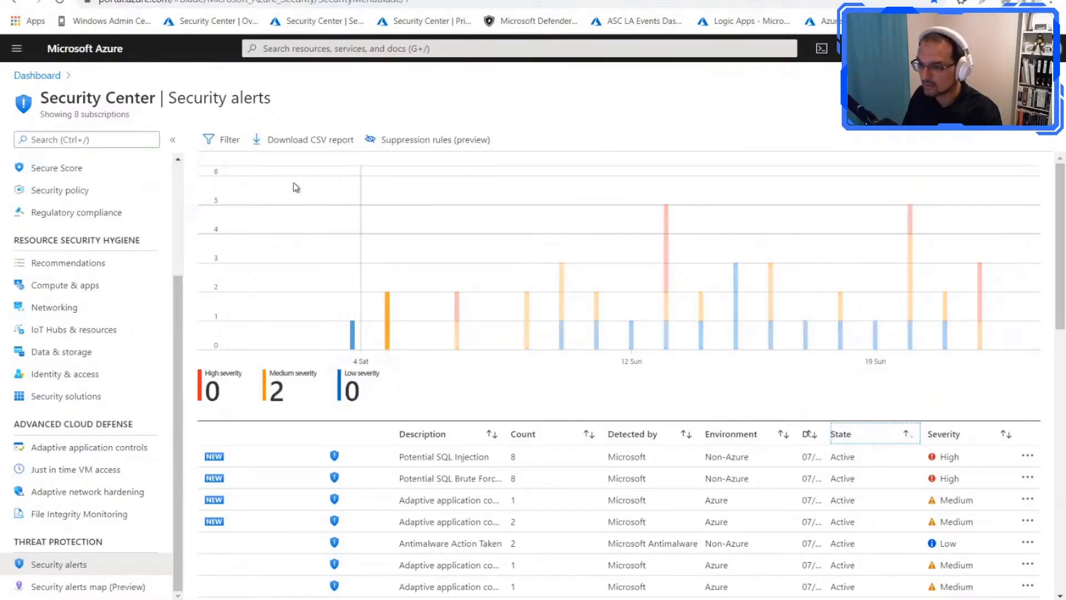
click(240, 148)
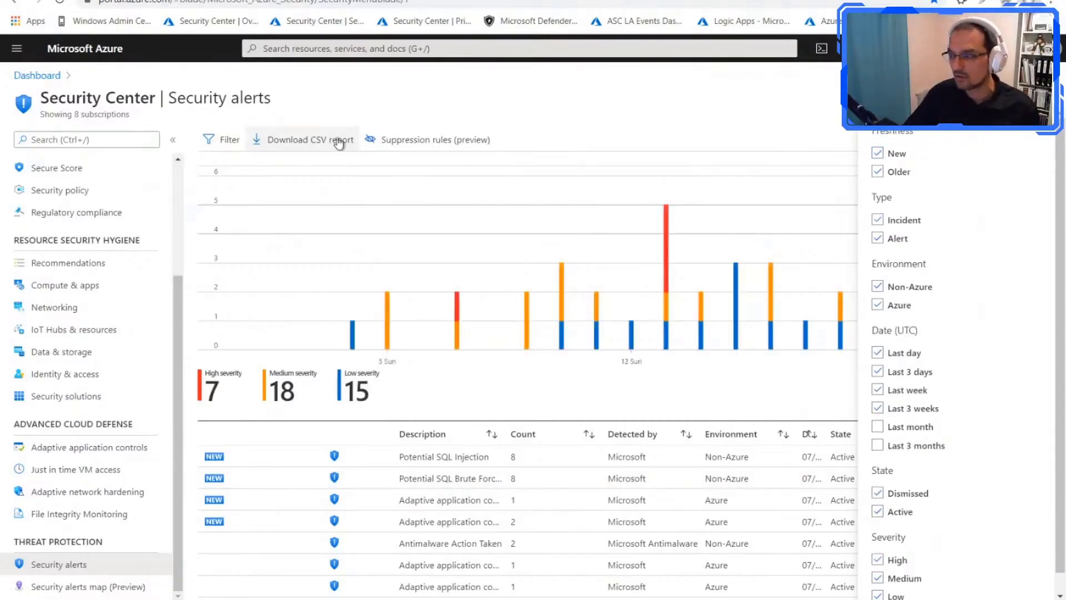
Step: Open the PreviewAzureFileShares suppression rule for Visual Studio Enterprise – MCT01 and simulate it against the existing alerts
click(400, 140)
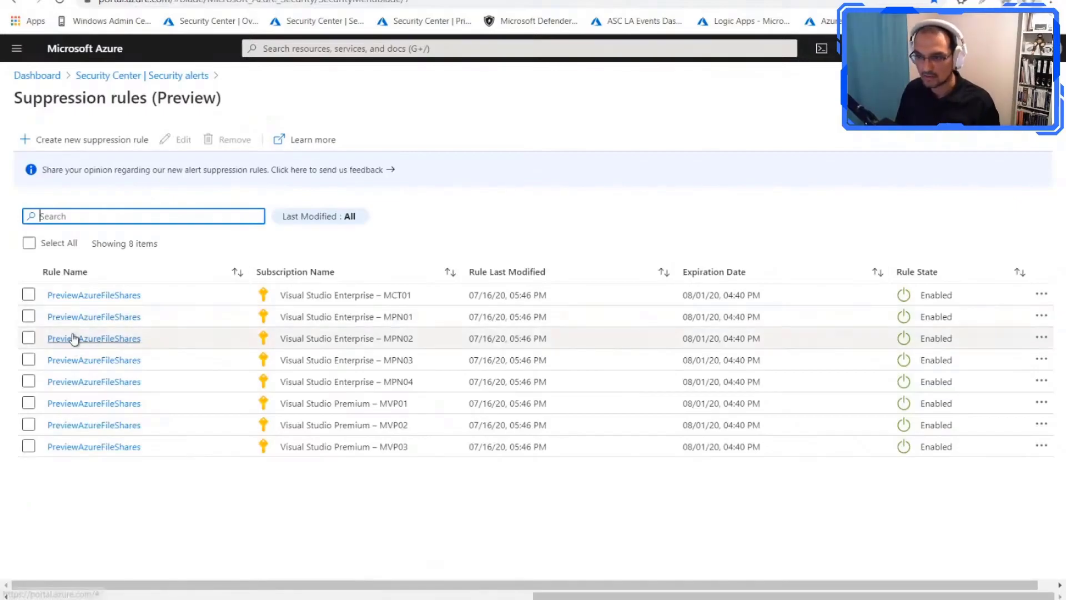
click(102, 298)
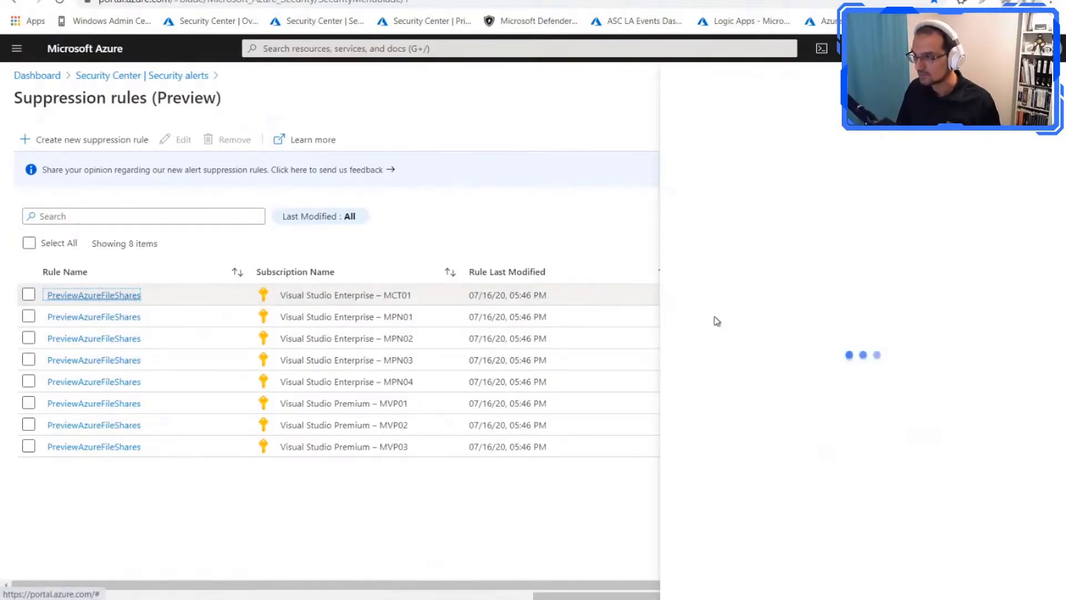
scroll(838, 326, down, 4)
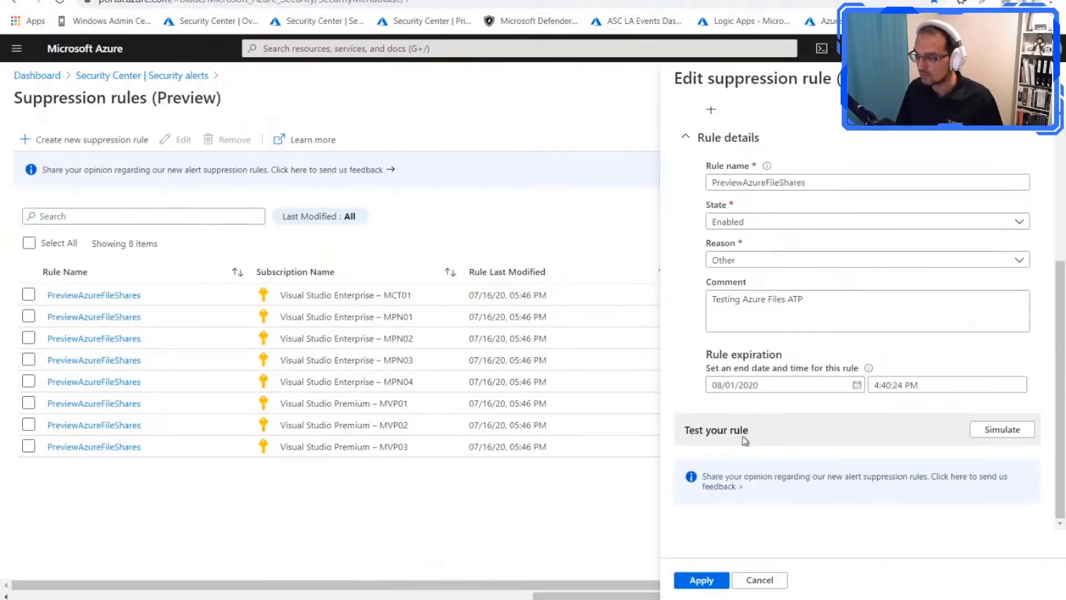
click(1006, 442)
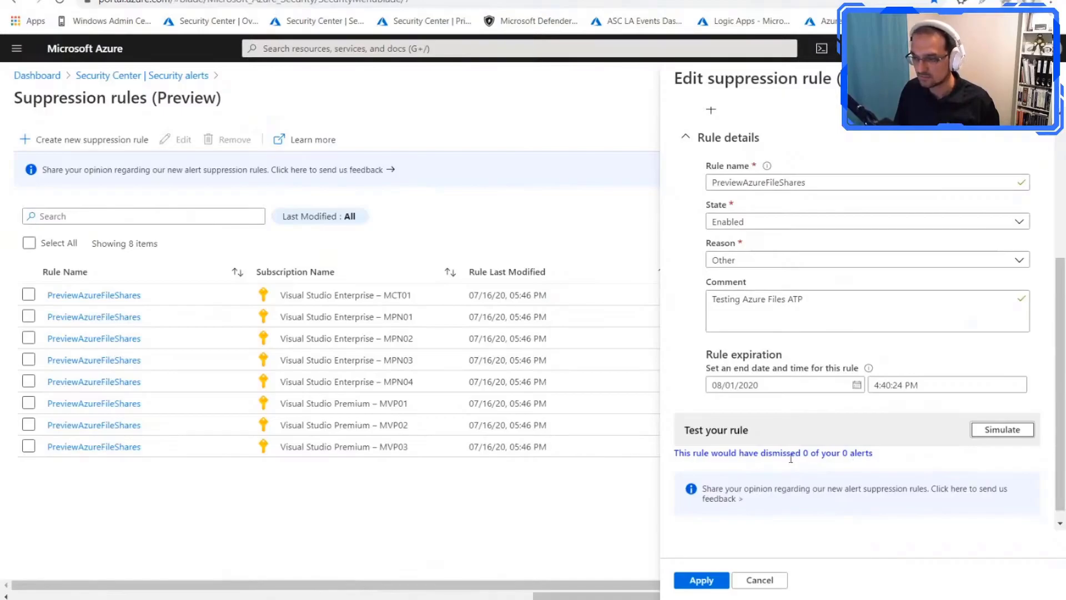
Step: Review the suppression rule's conditions and details, close it without applying changes, and return to the security alerts list
scroll(833, 452, up, 5)
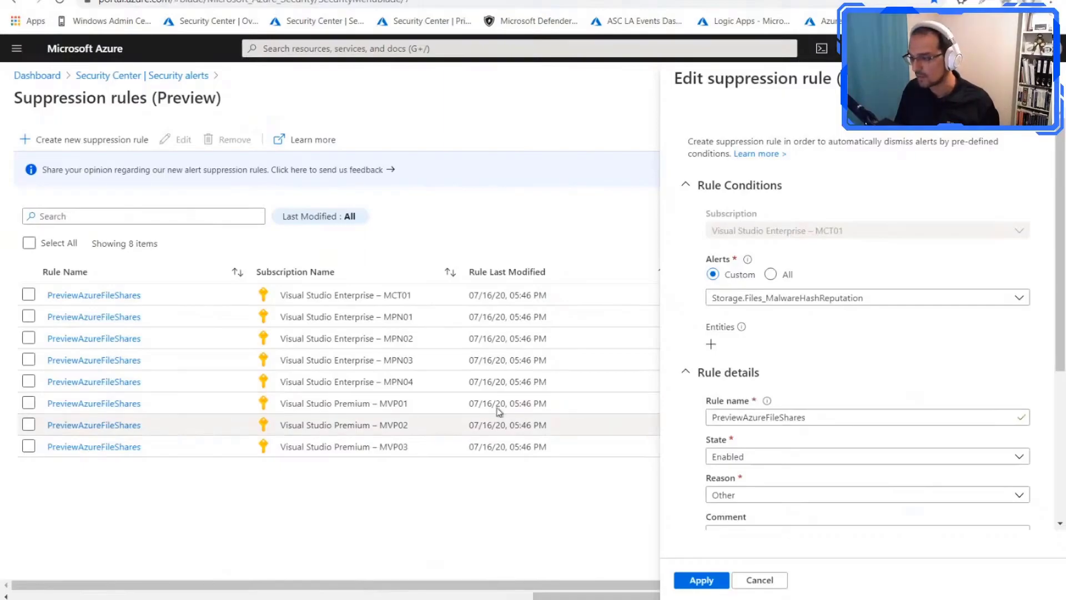
scroll(800, 481, down, 5)
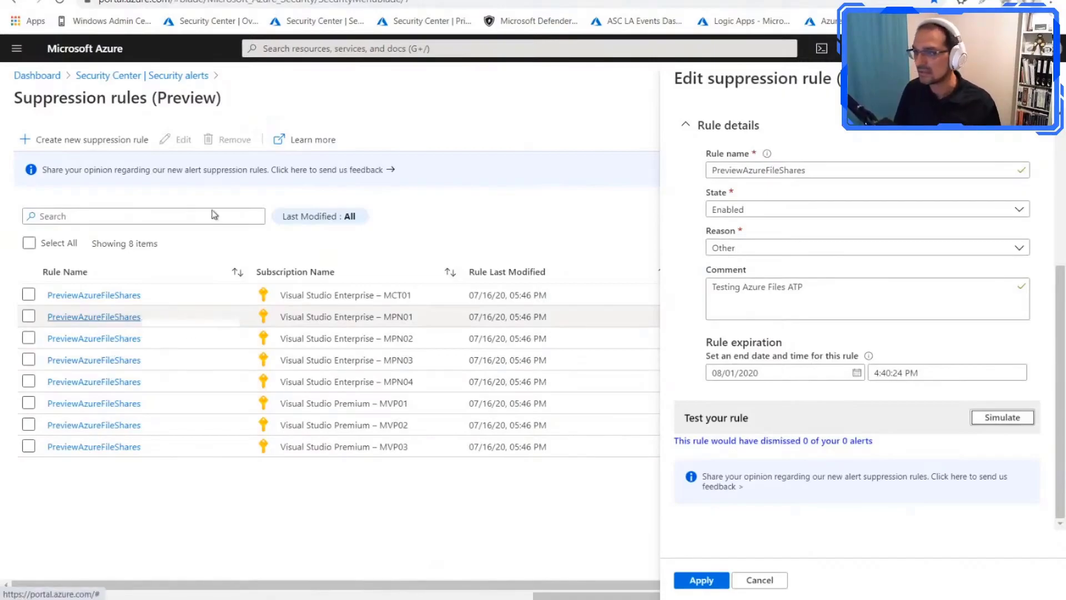
click(462, 95)
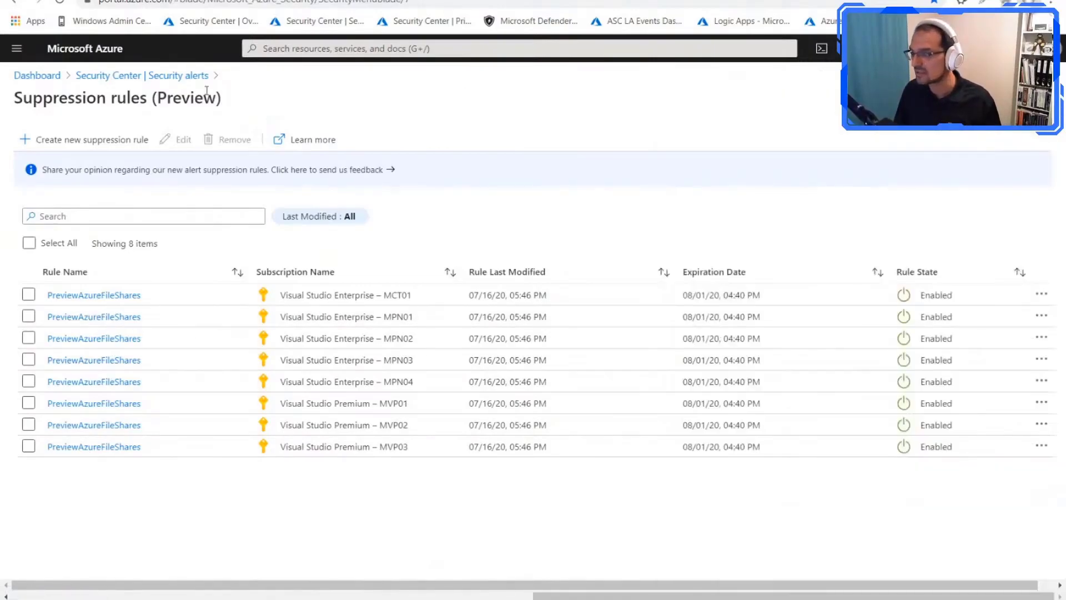
click(194, 78)
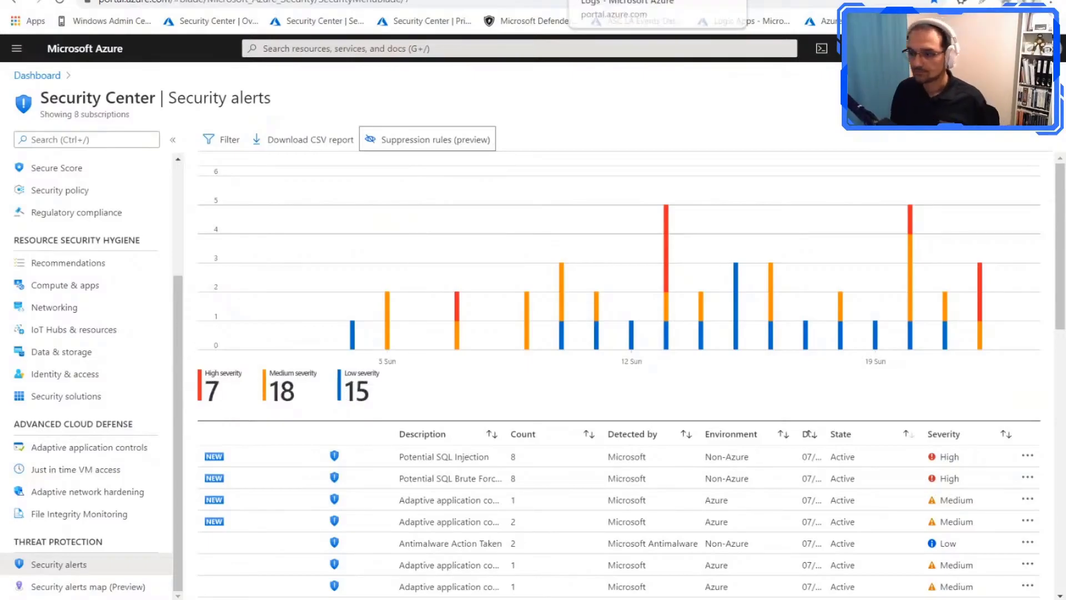
Step: Switch to the presentation slideshow and advance to the slide on protecting workloads against threats
key(alt+Tab)
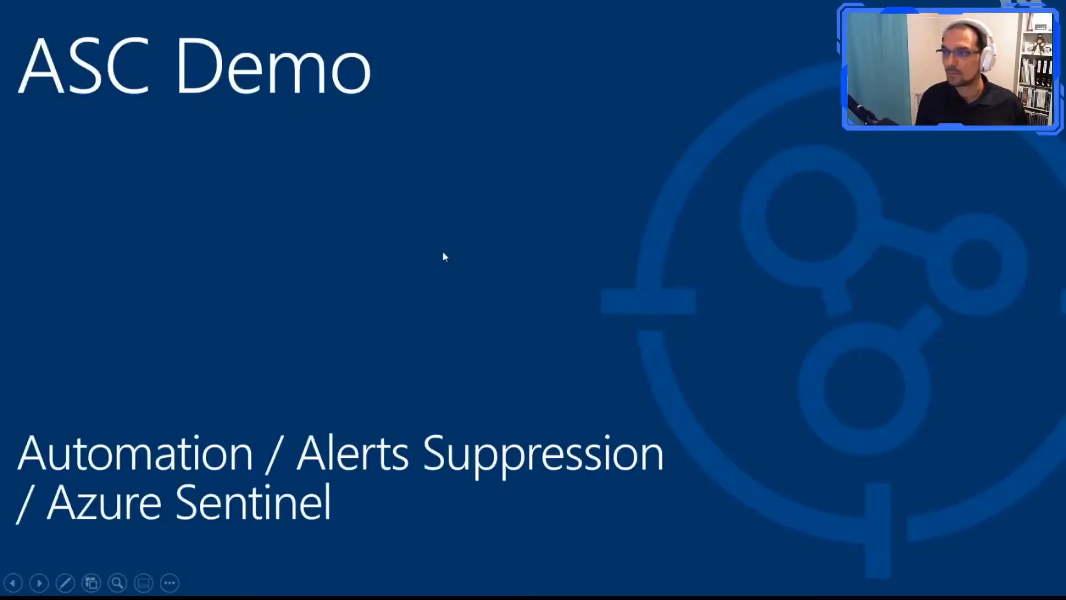
key(Right)
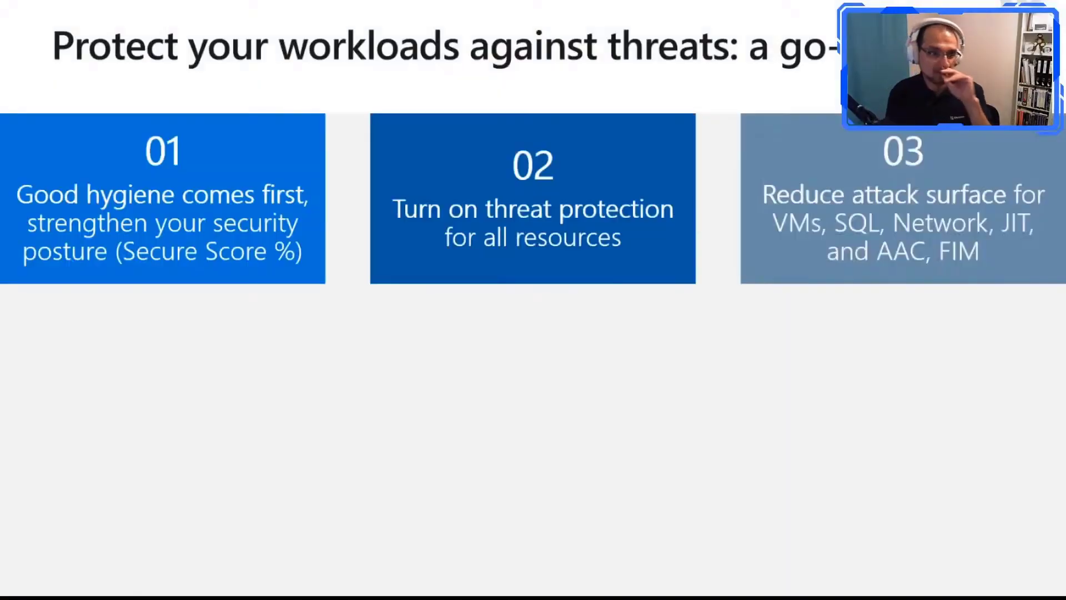